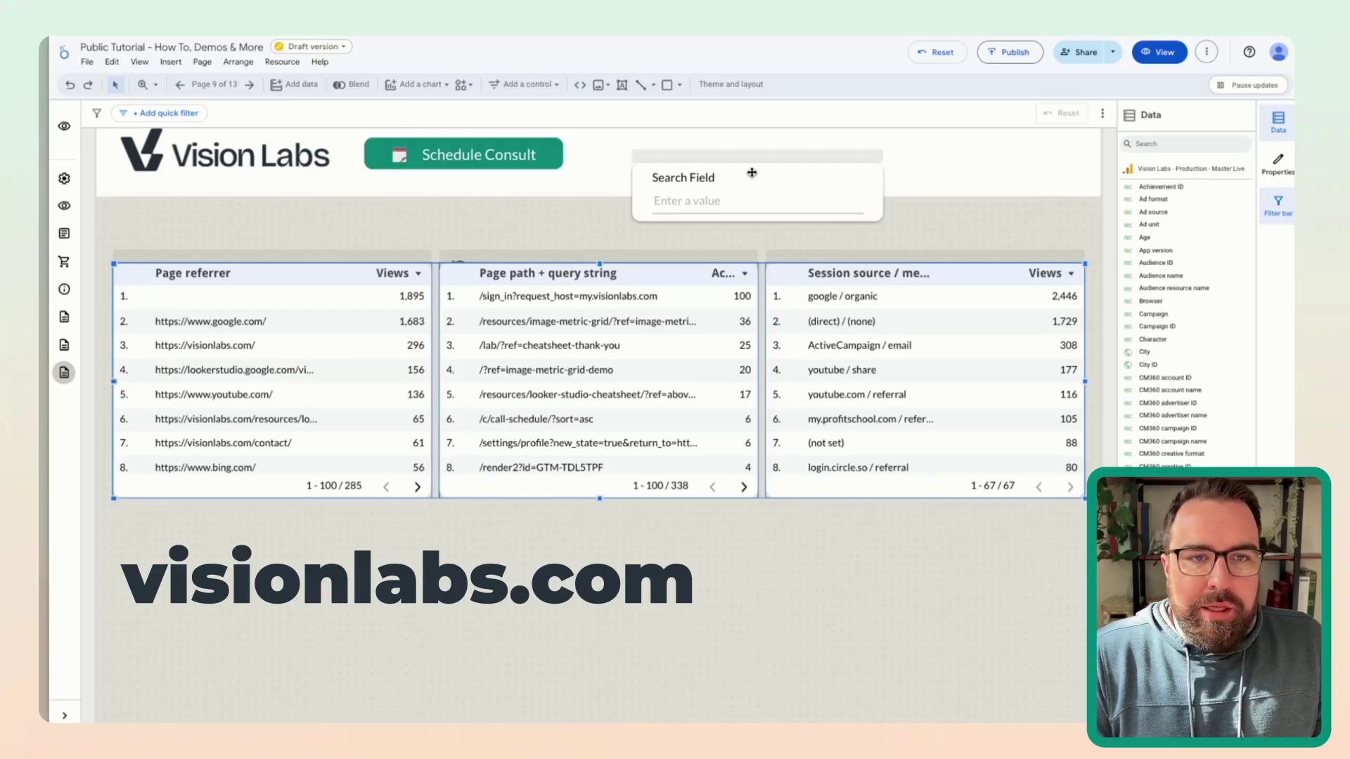
left_click(284, 244)
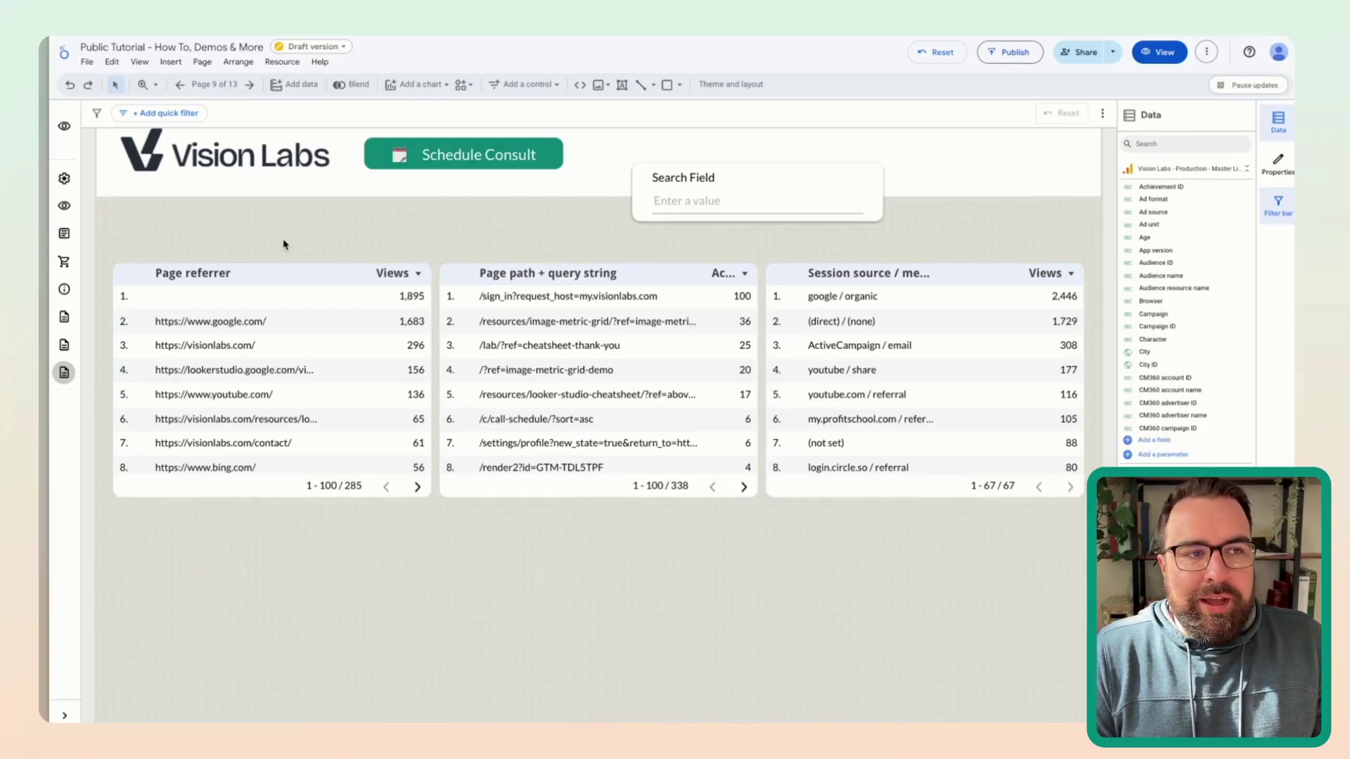
left_click(190, 497)
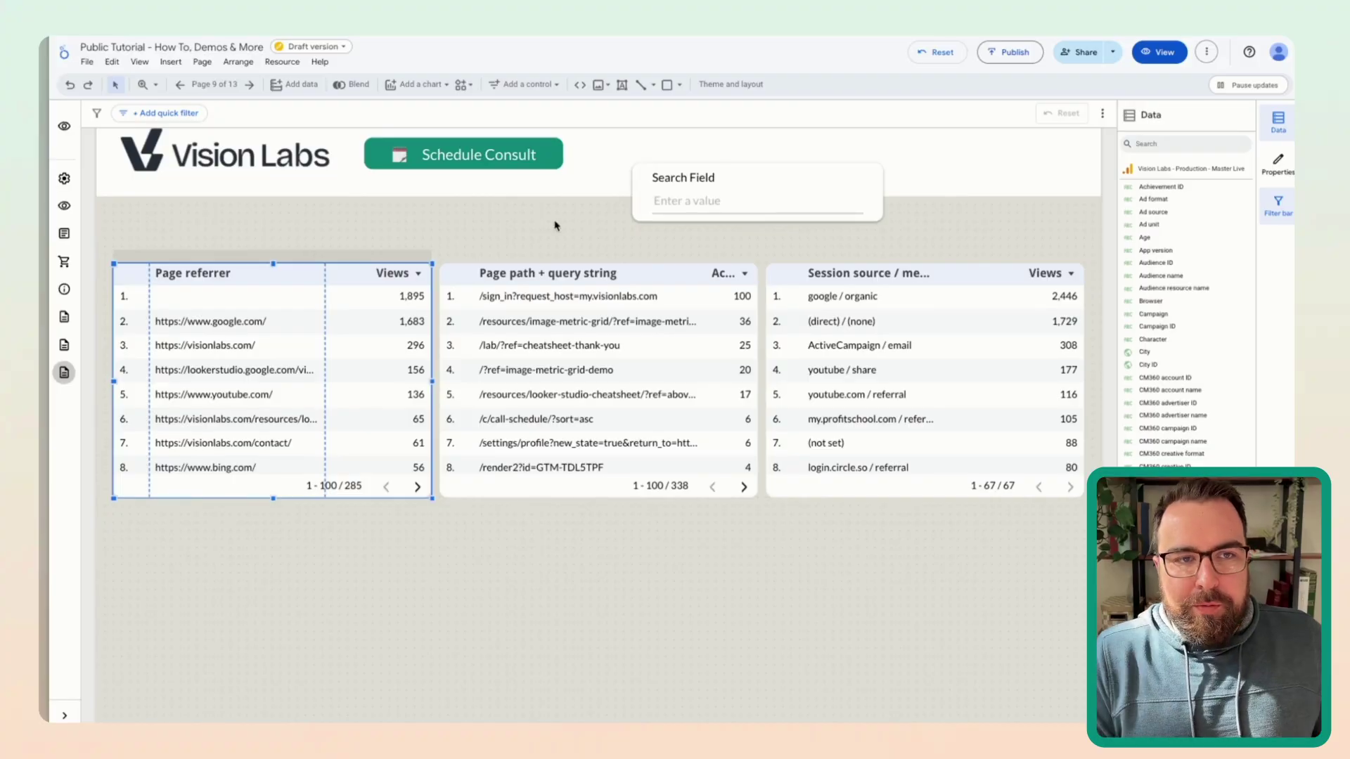
left_click(527, 475)
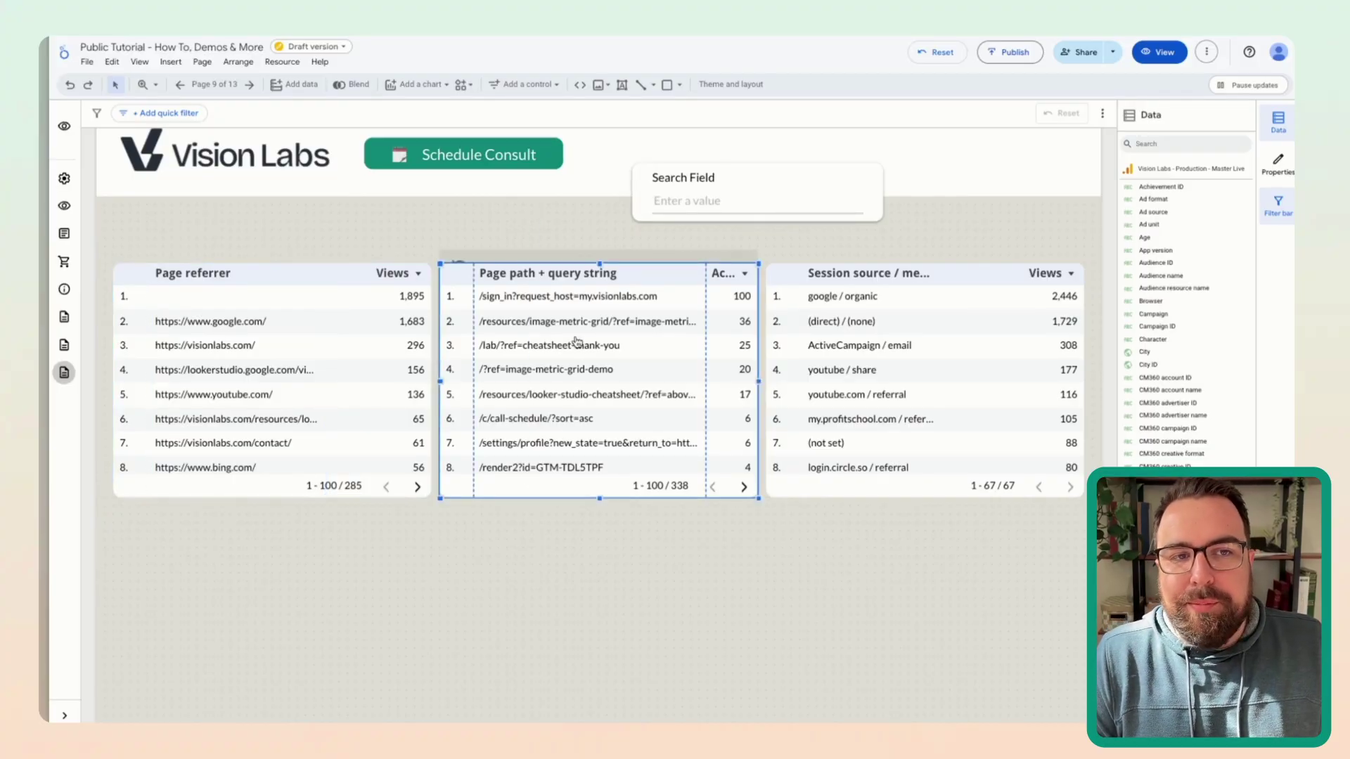
left_click(926, 404)
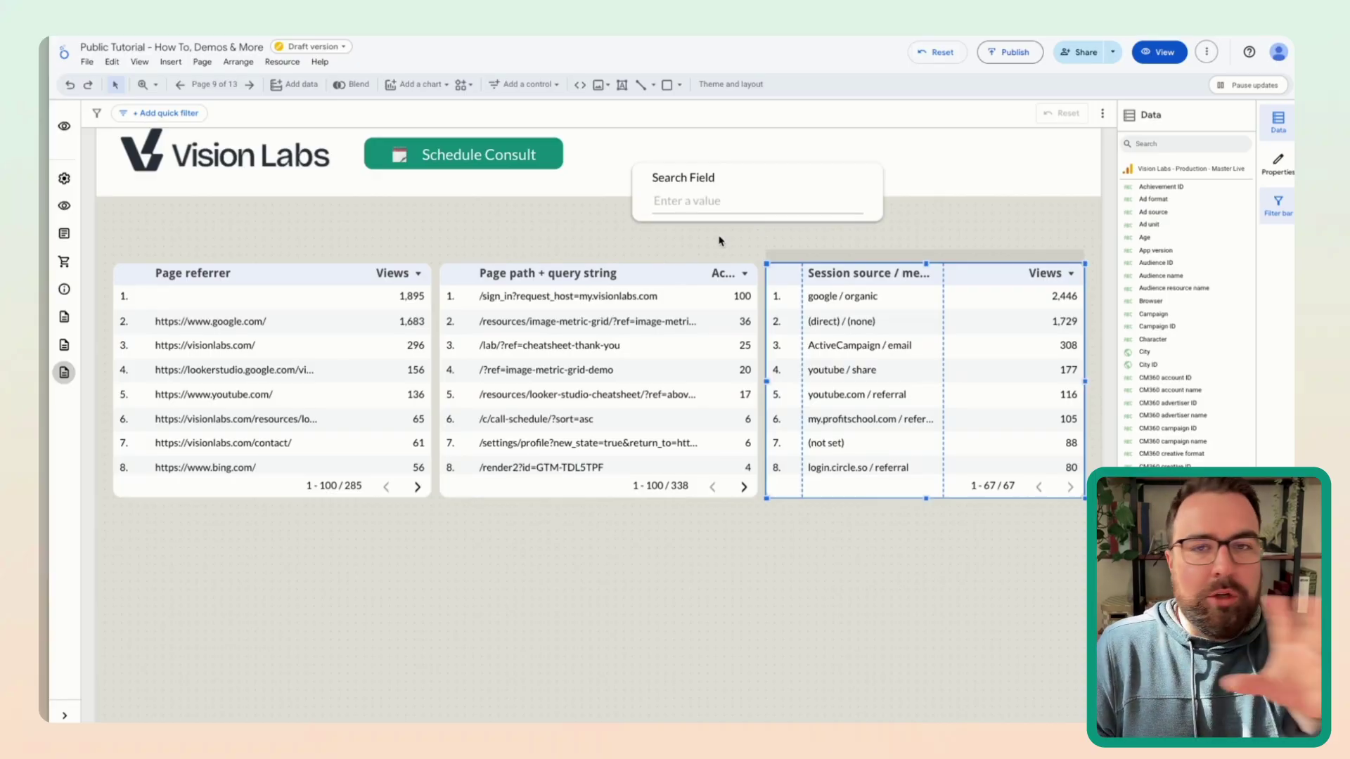
Step: Open the Search Field calculated field behind the search input control and review which dimensions its LOWER and CONCAT formula combines
left_click(737, 178)
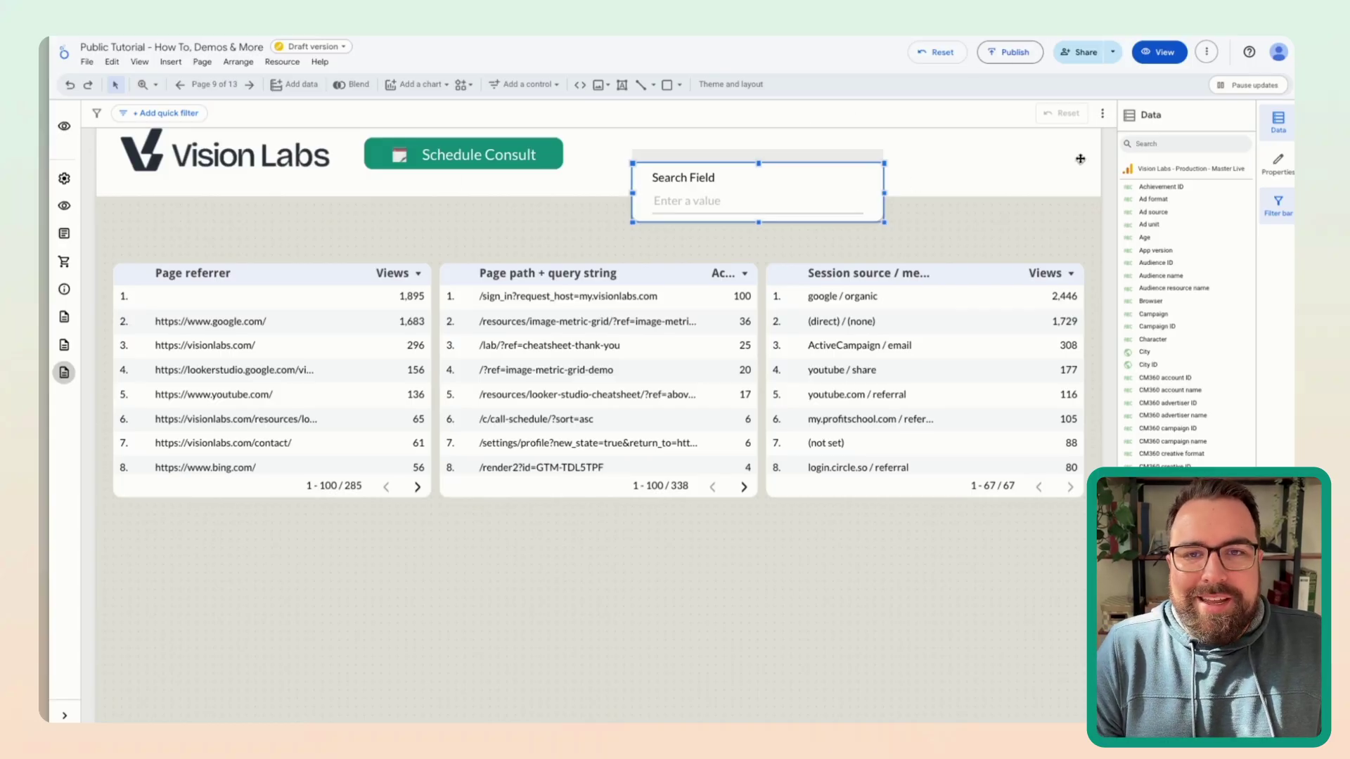
left_click(1274, 163)
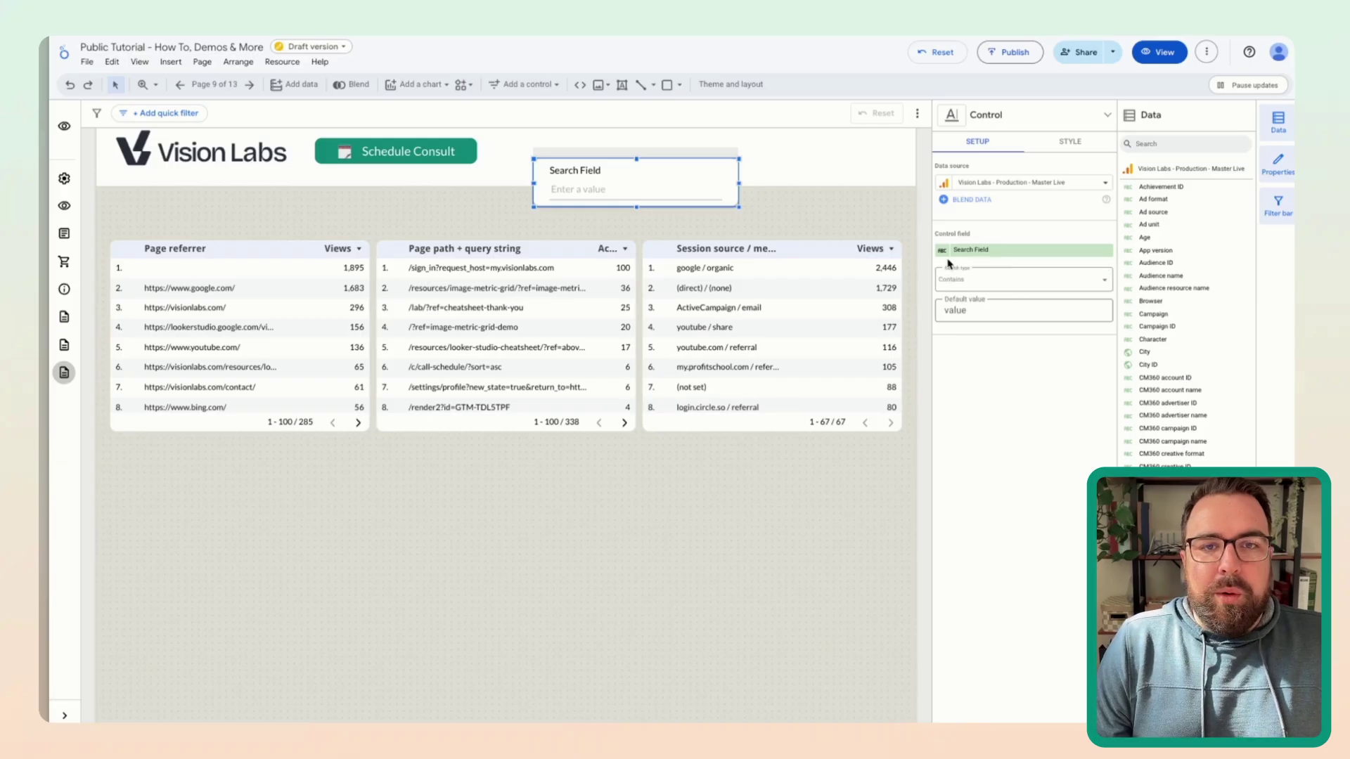
left_click(941, 254)
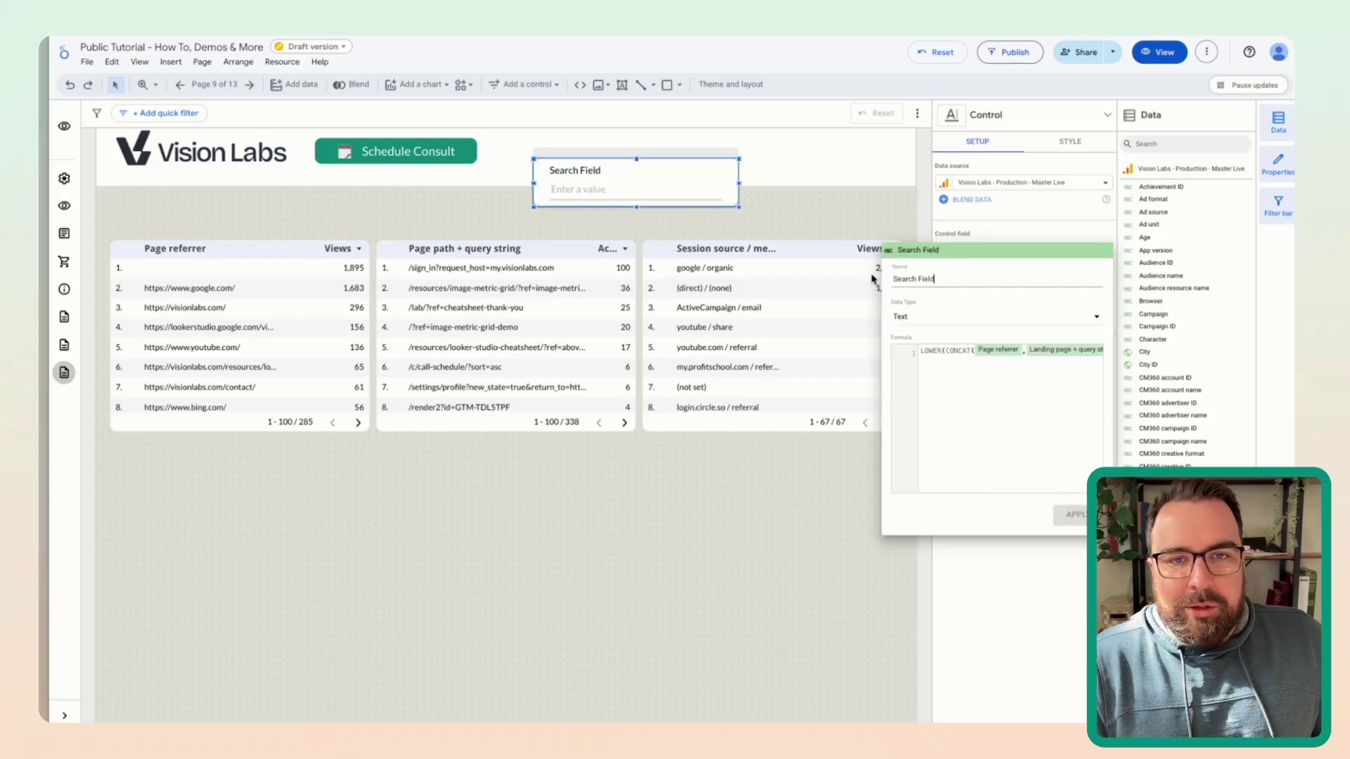
left_click(952, 355)
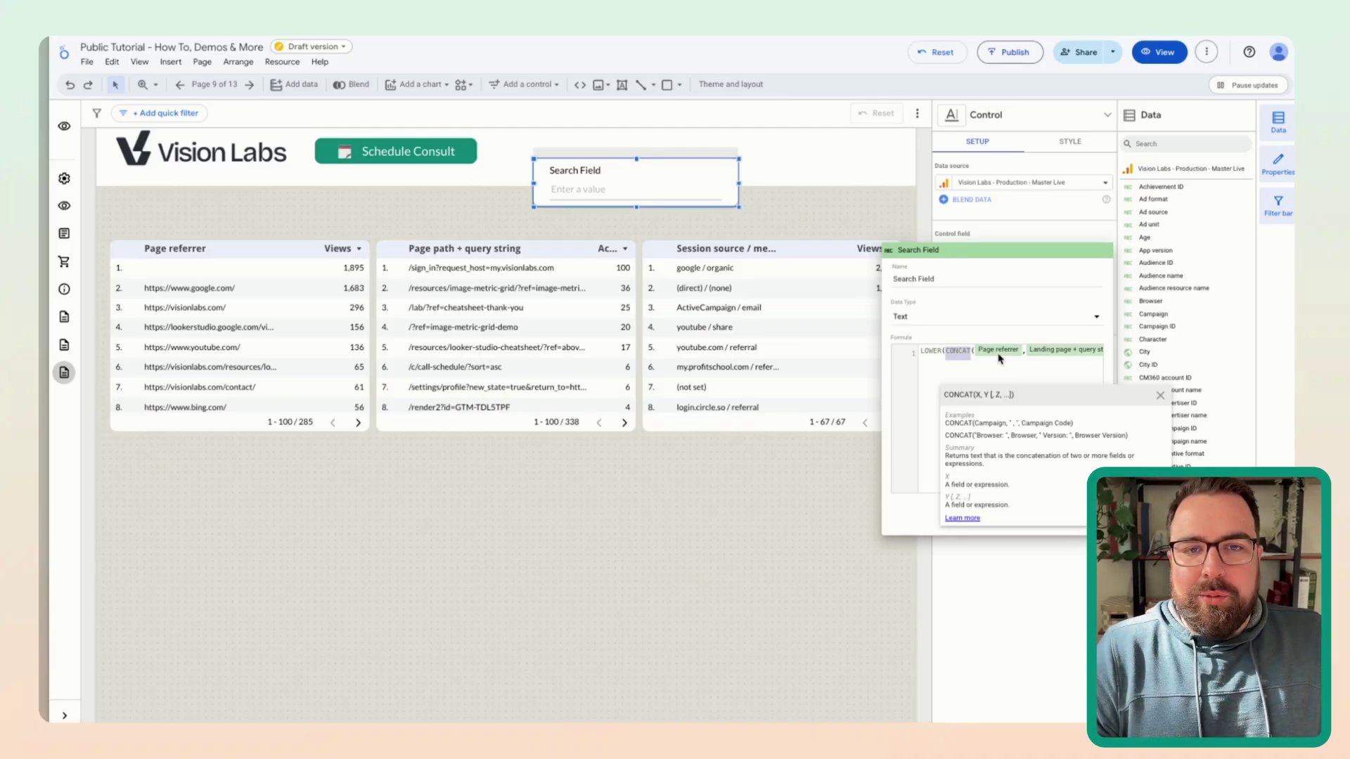
scroll(999, 360, "right", 1)
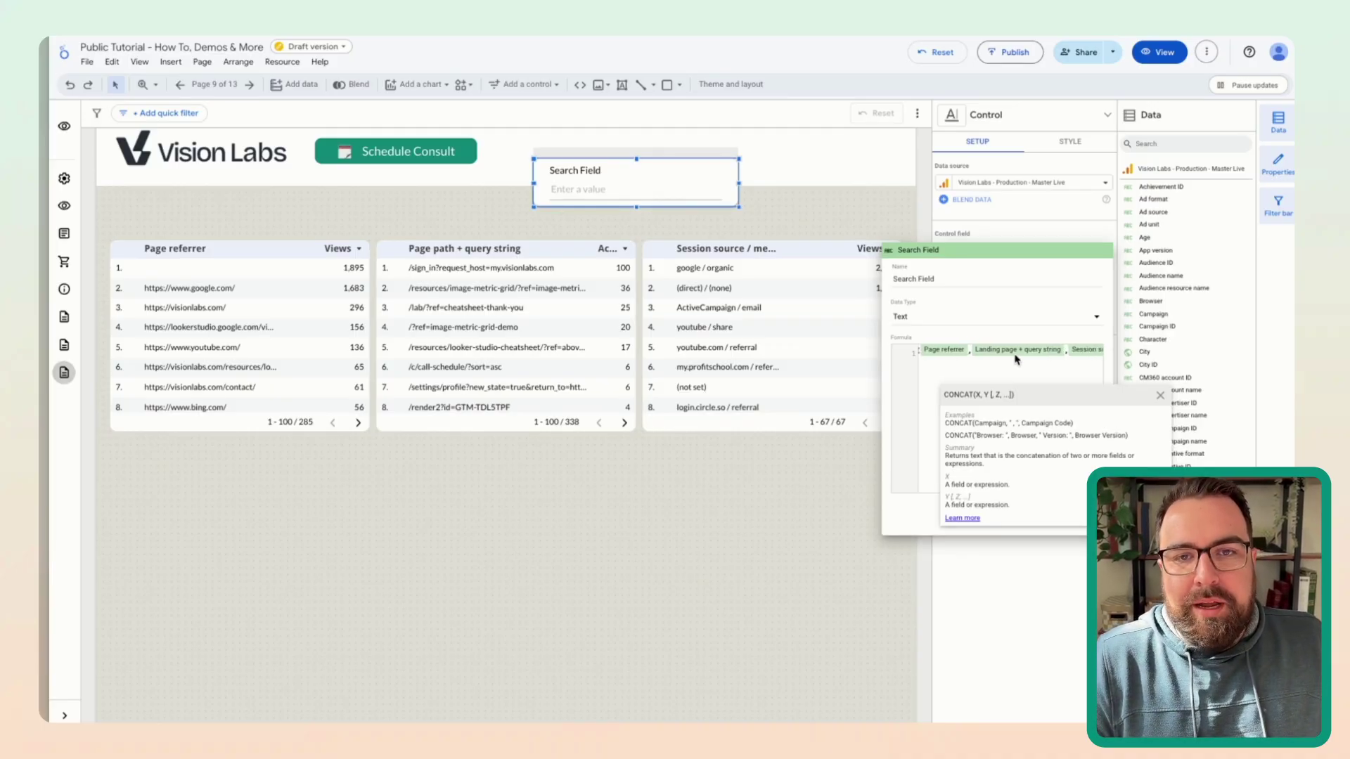
scroll(1015, 359, "right", 2)
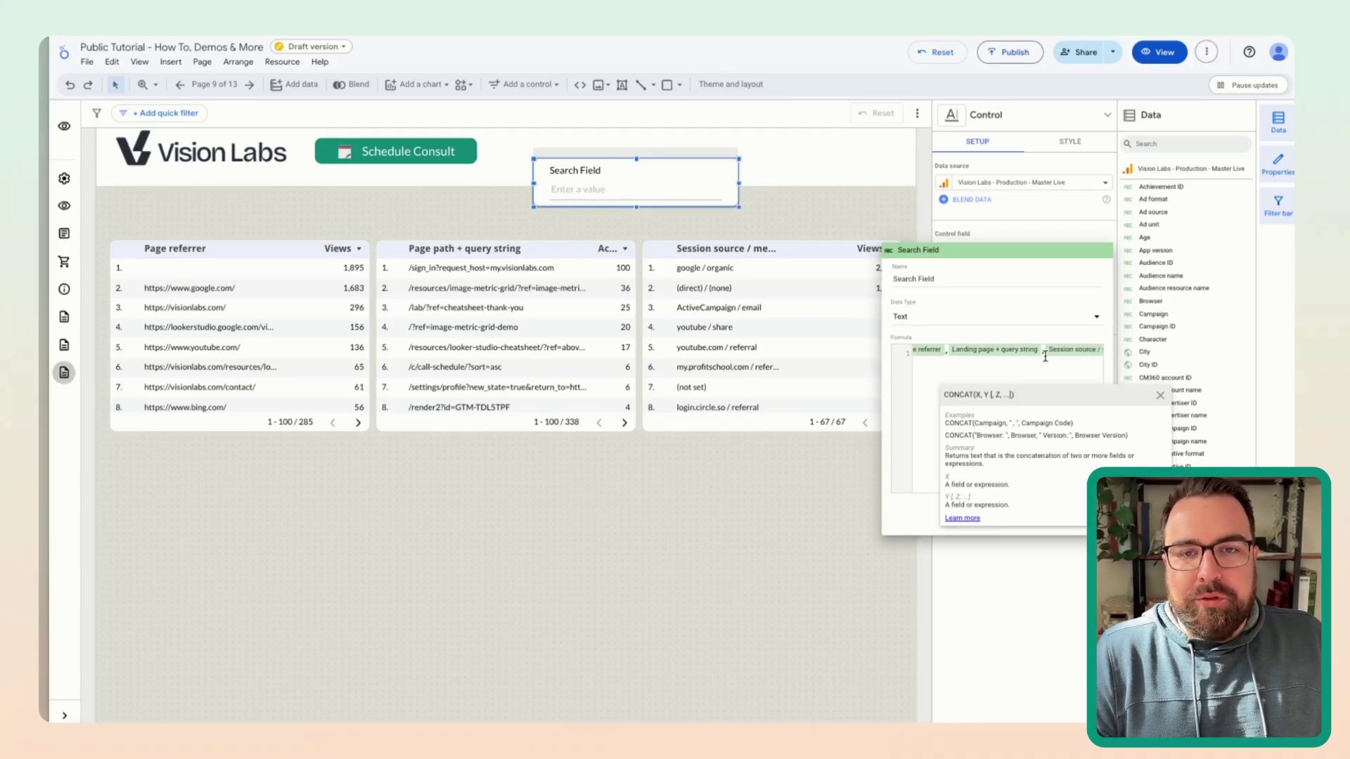
left_click(1037, 228)
left_click(992, 310)
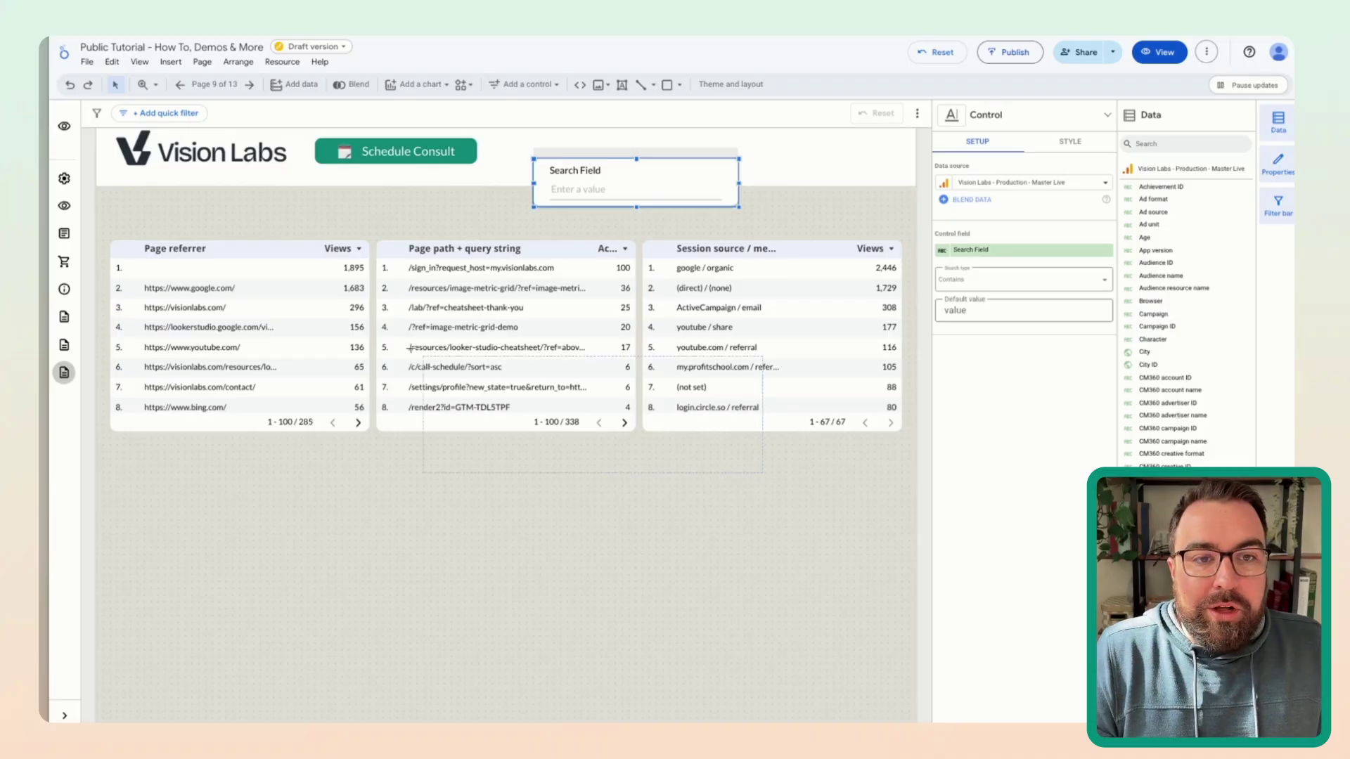
left_click_drag(756, 452, 296, 295)
left_click(304, 307)
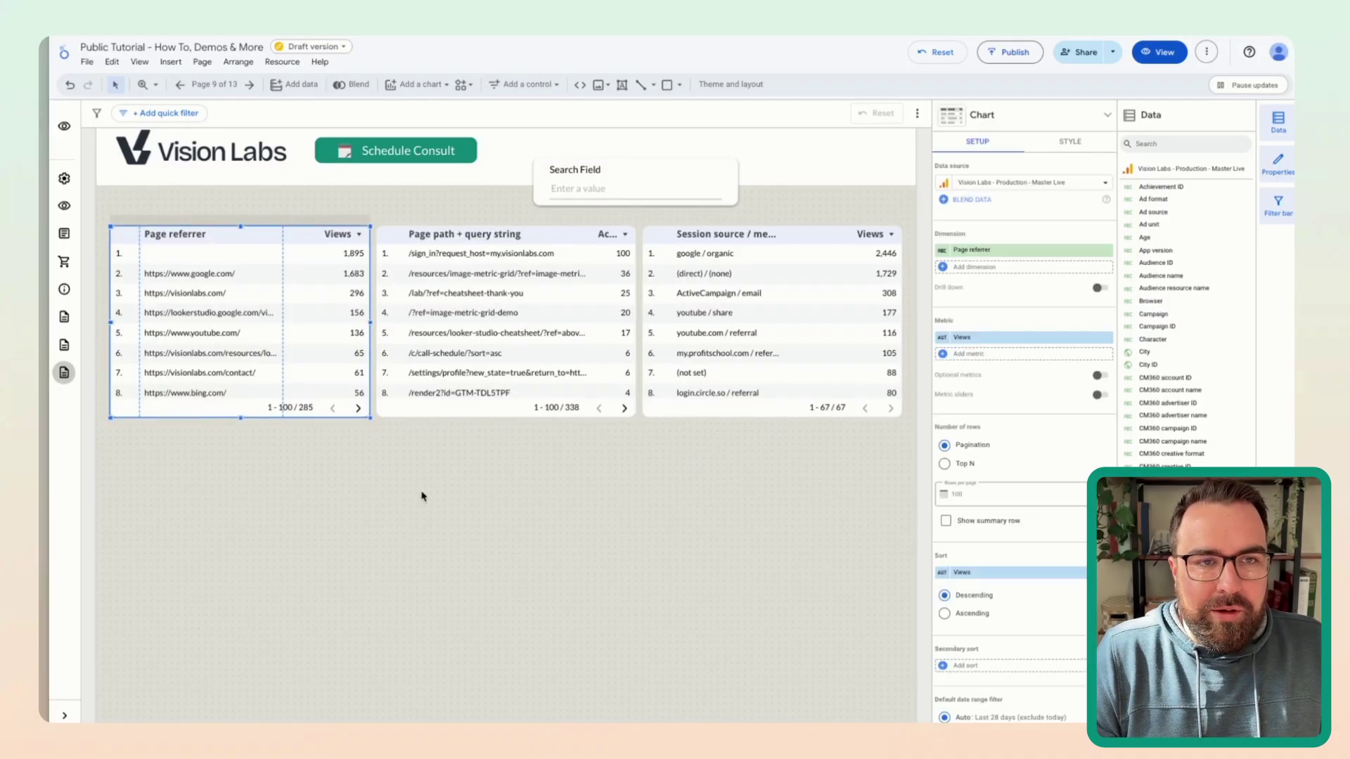
scroll(421, 496, "down", 1)
left_click(422, 496)
left_click(527, 85)
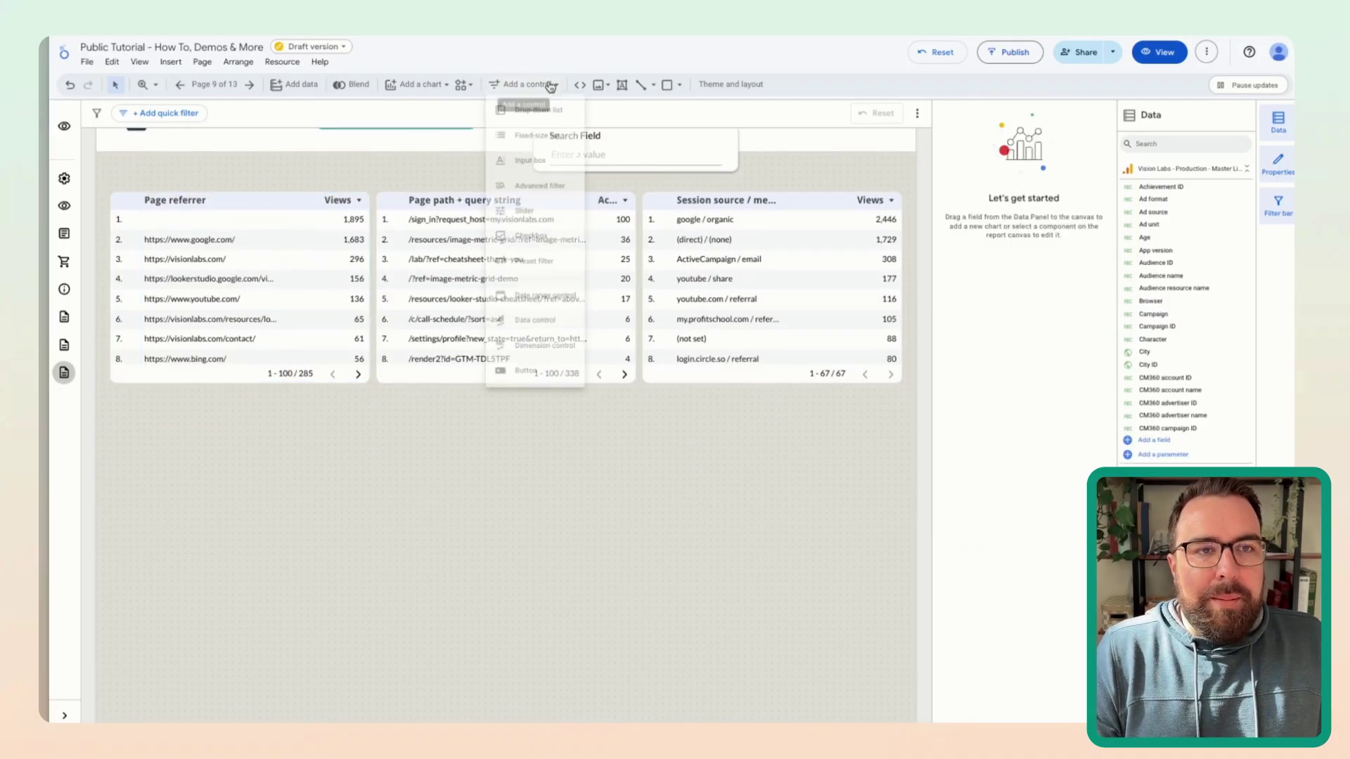
left_click(524, 84)
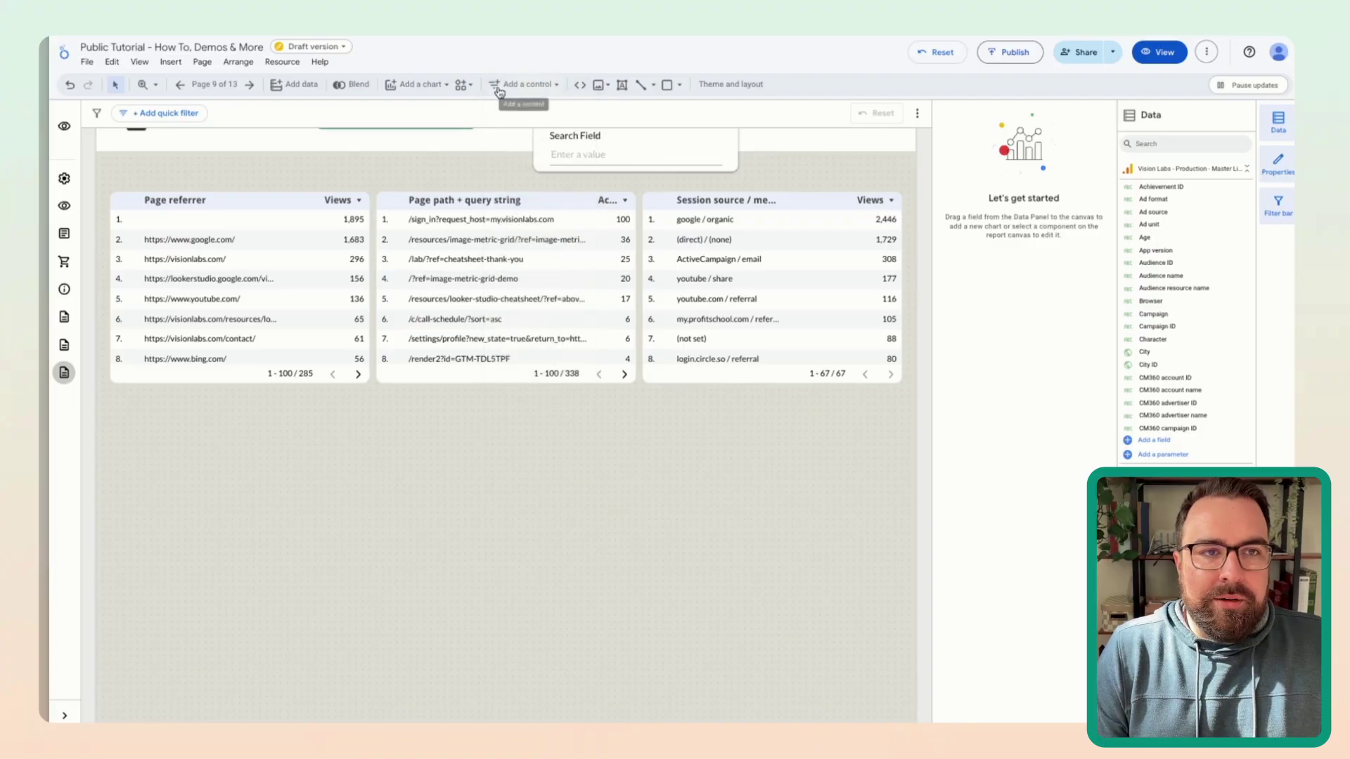
Step: Add a table chart in the empty area beneath the three existing tables, enlarging it and centring it under them
left_click(429, 84)
left_click(408, 134)
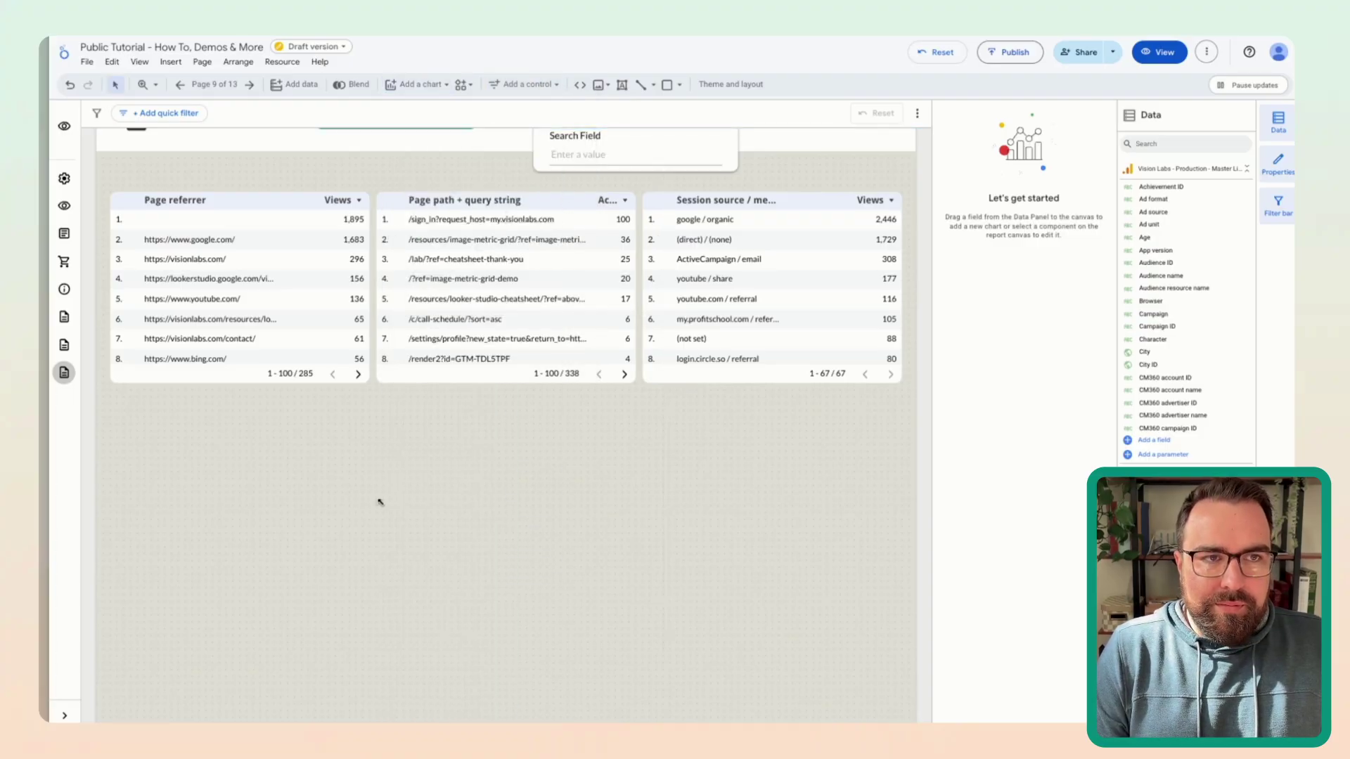
left_click(382, 506)
left_click_drag(473, 506, 445, 437)
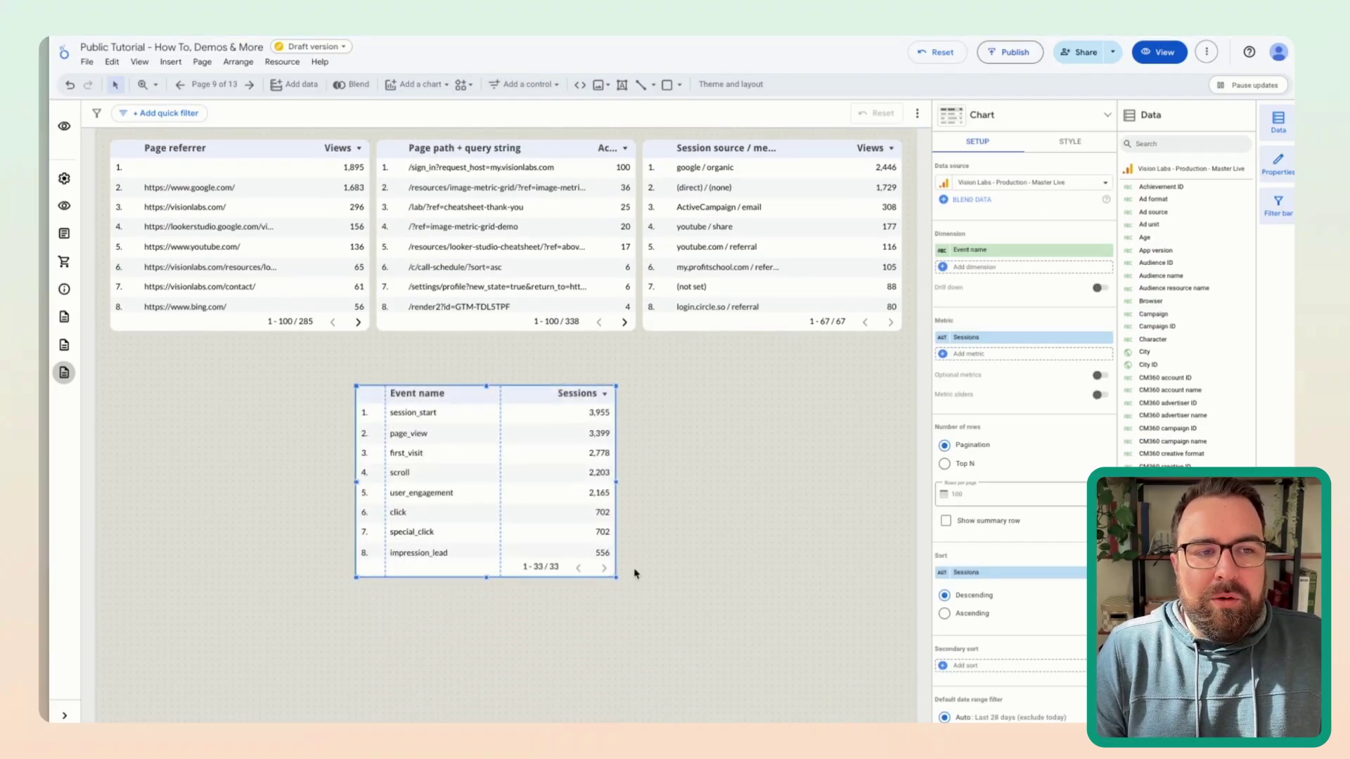
mouse_move(614, 577)
left_mouse_down()
mouse_move(681, 584)
mouse_move(619, 569)
left_mouse_up()
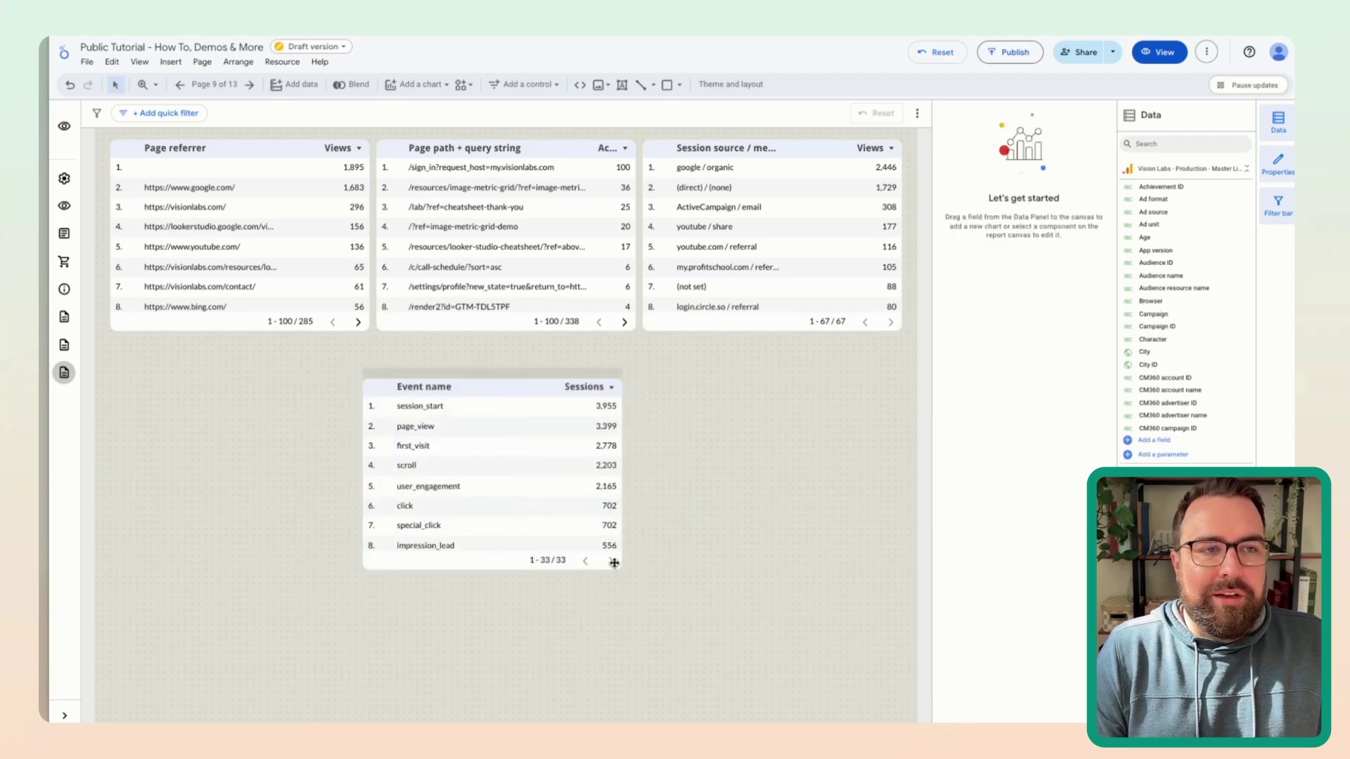
left_click_drag(616, 566, 786, 605)
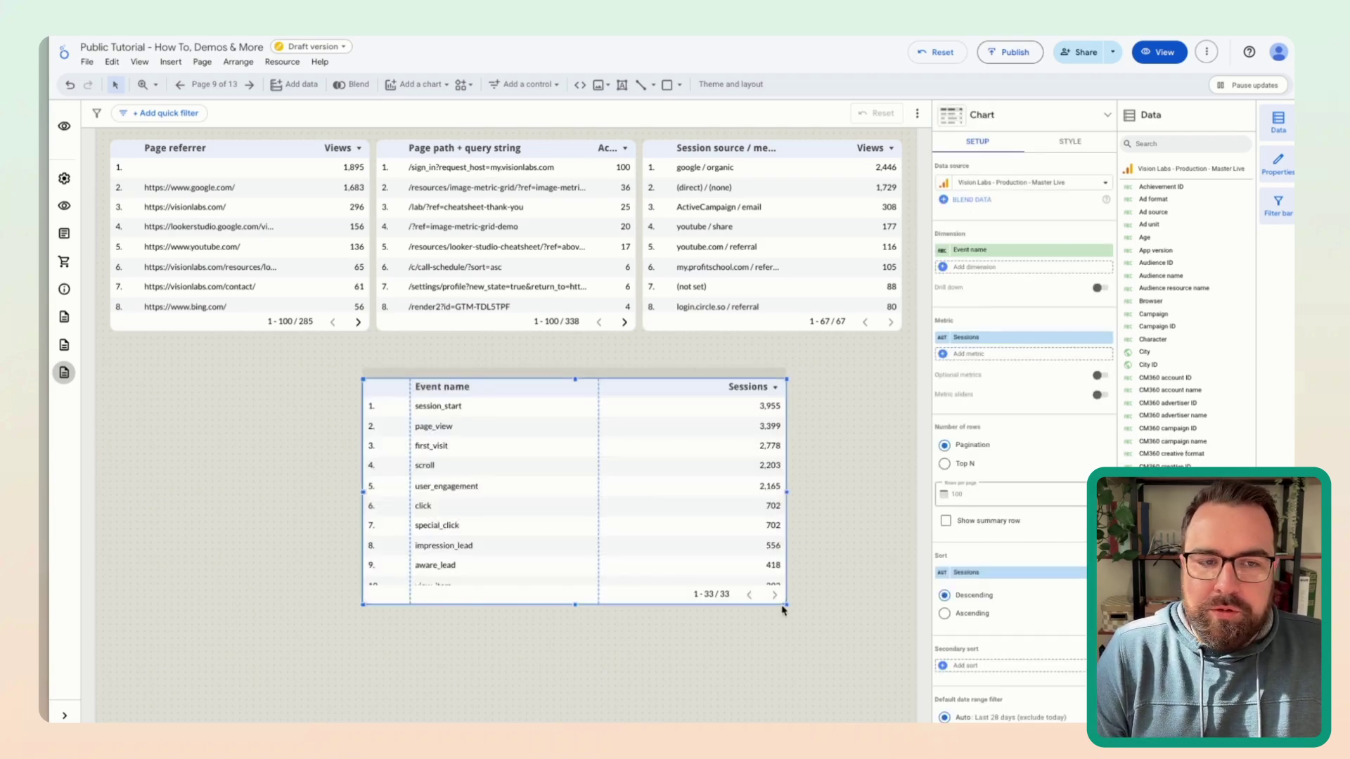
left_click_drag(558, 470, 512, 450)
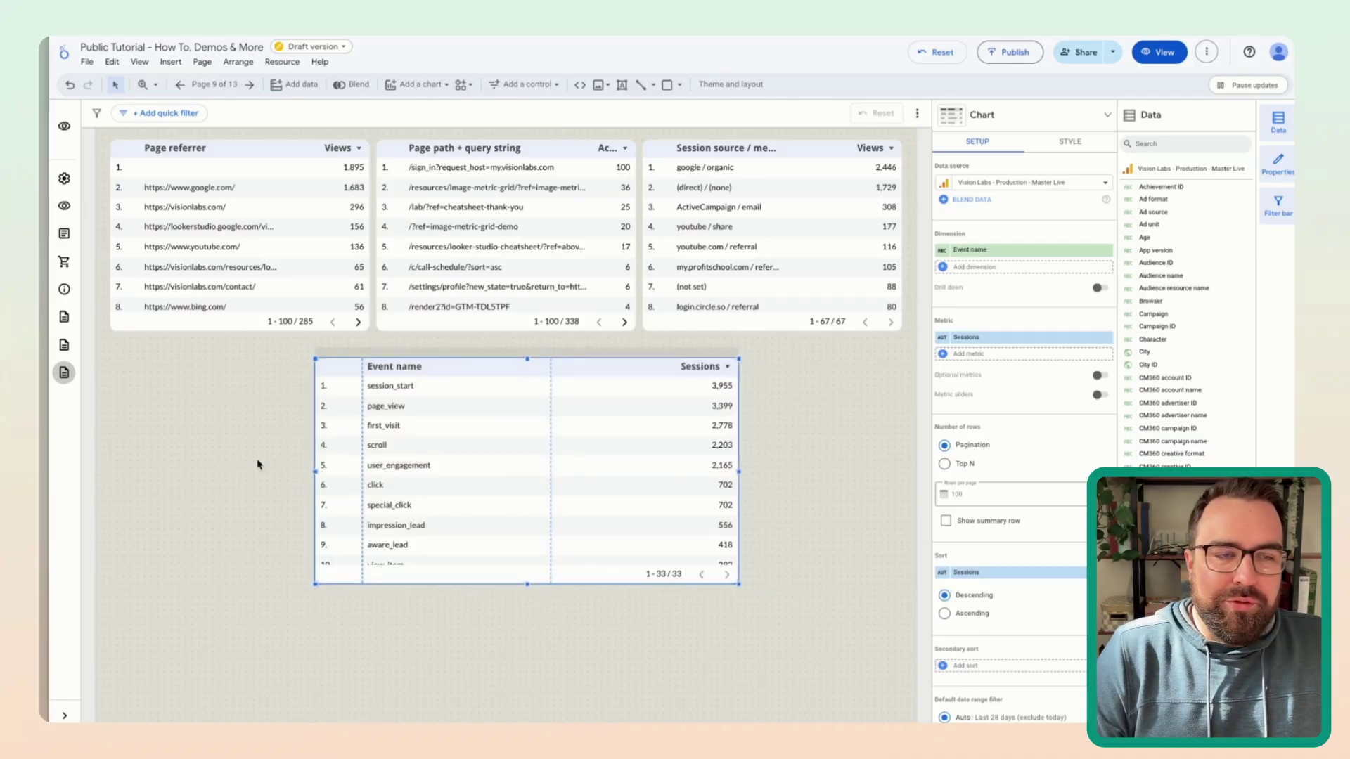
Step: Filter the report's tables by "gpt" with the Search Field control and examine the matching referrers, page paths and session sources
scroll(255, 464, "up", 2)
left_click_drag(603, 197, 610, 188)
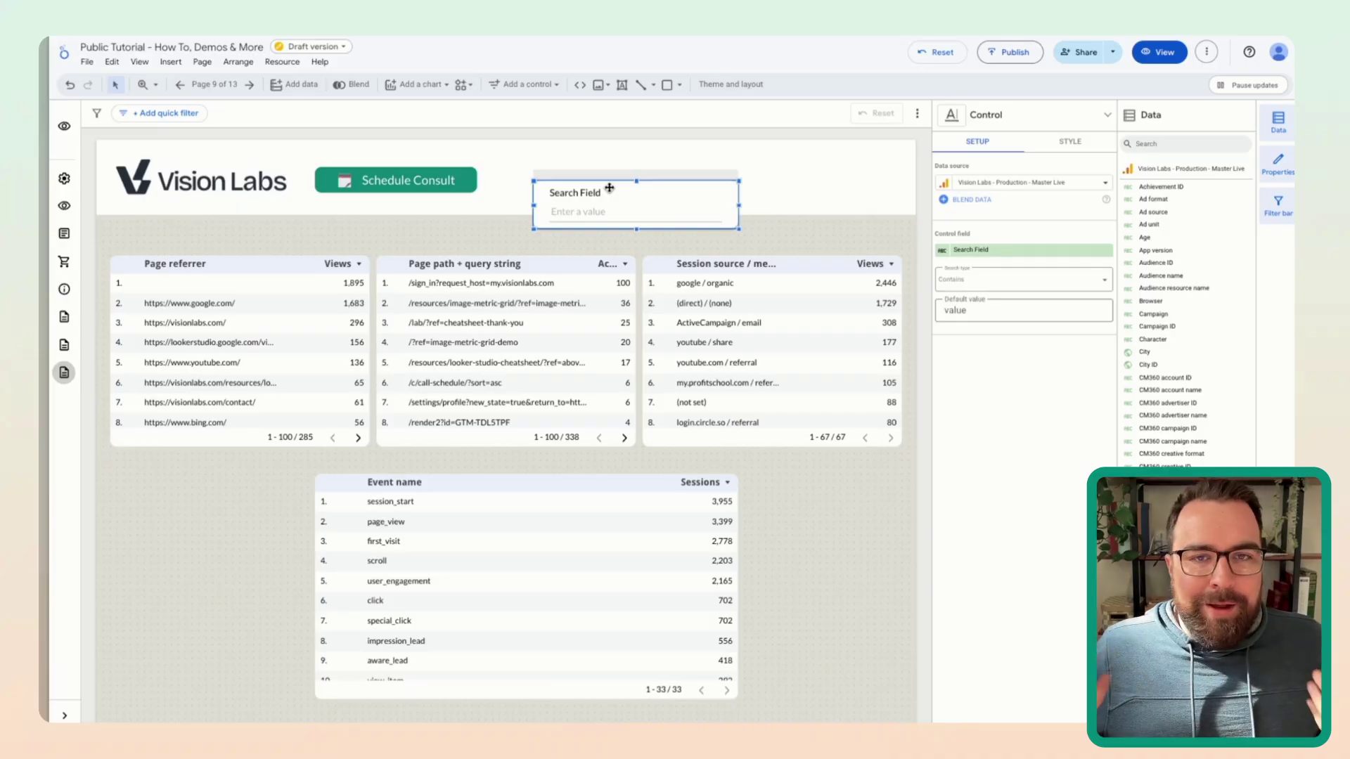
left_click(597, 211)
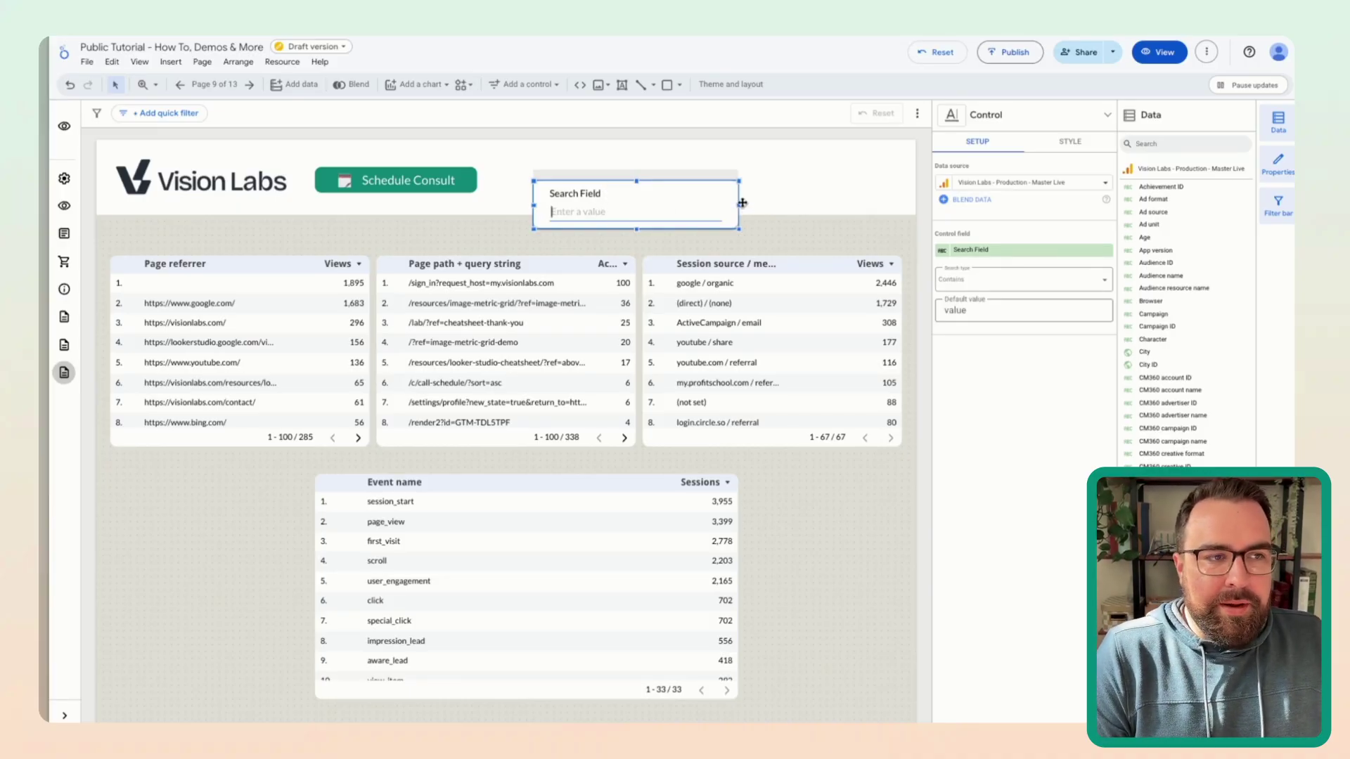
type("gpt")
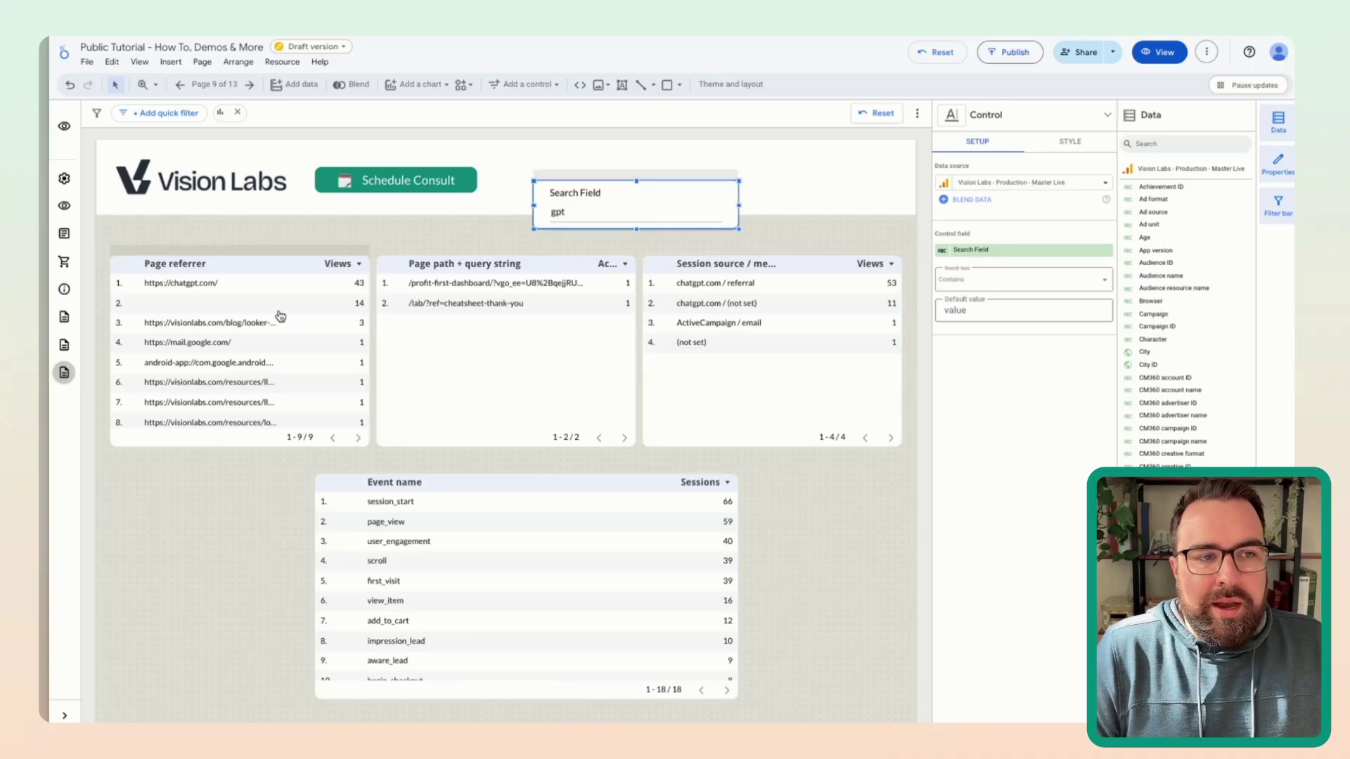
scroll(280, 316, "down", 1)
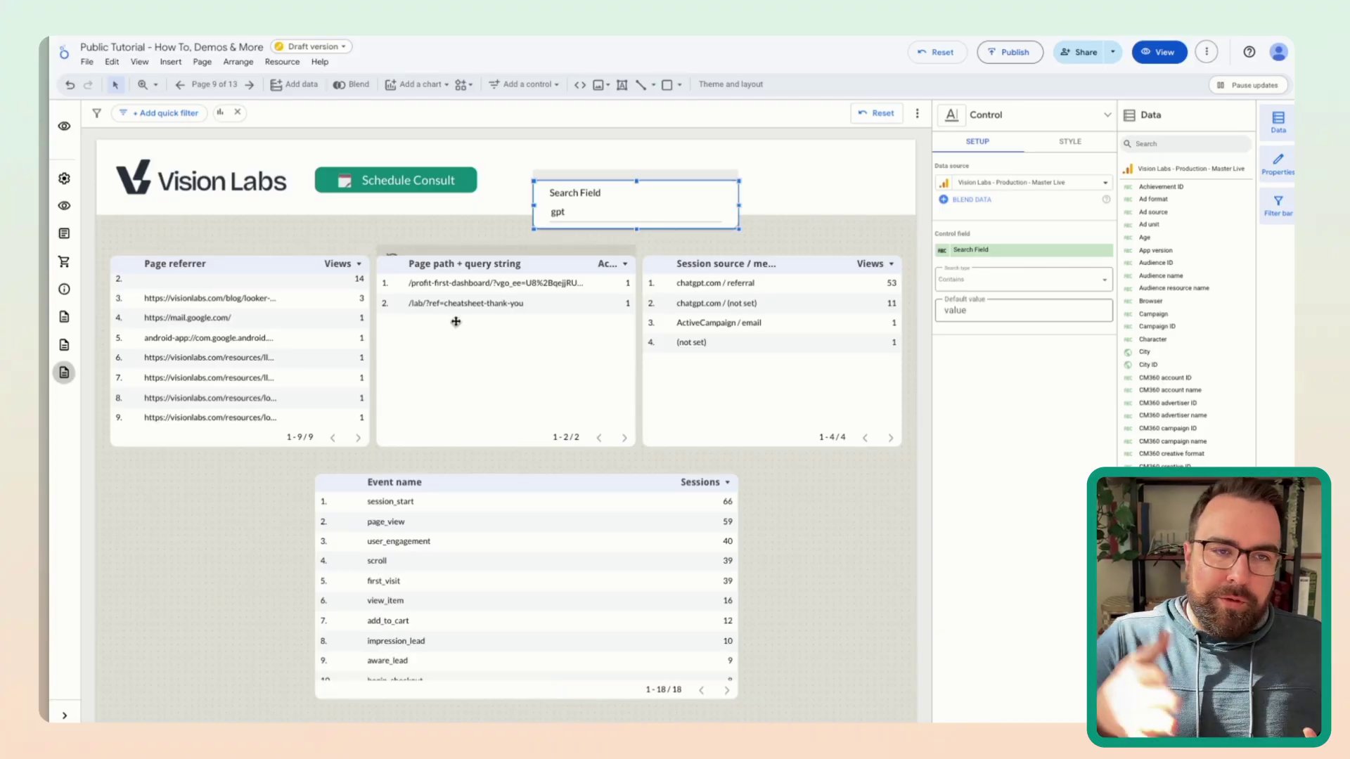
left_click(718, 332)
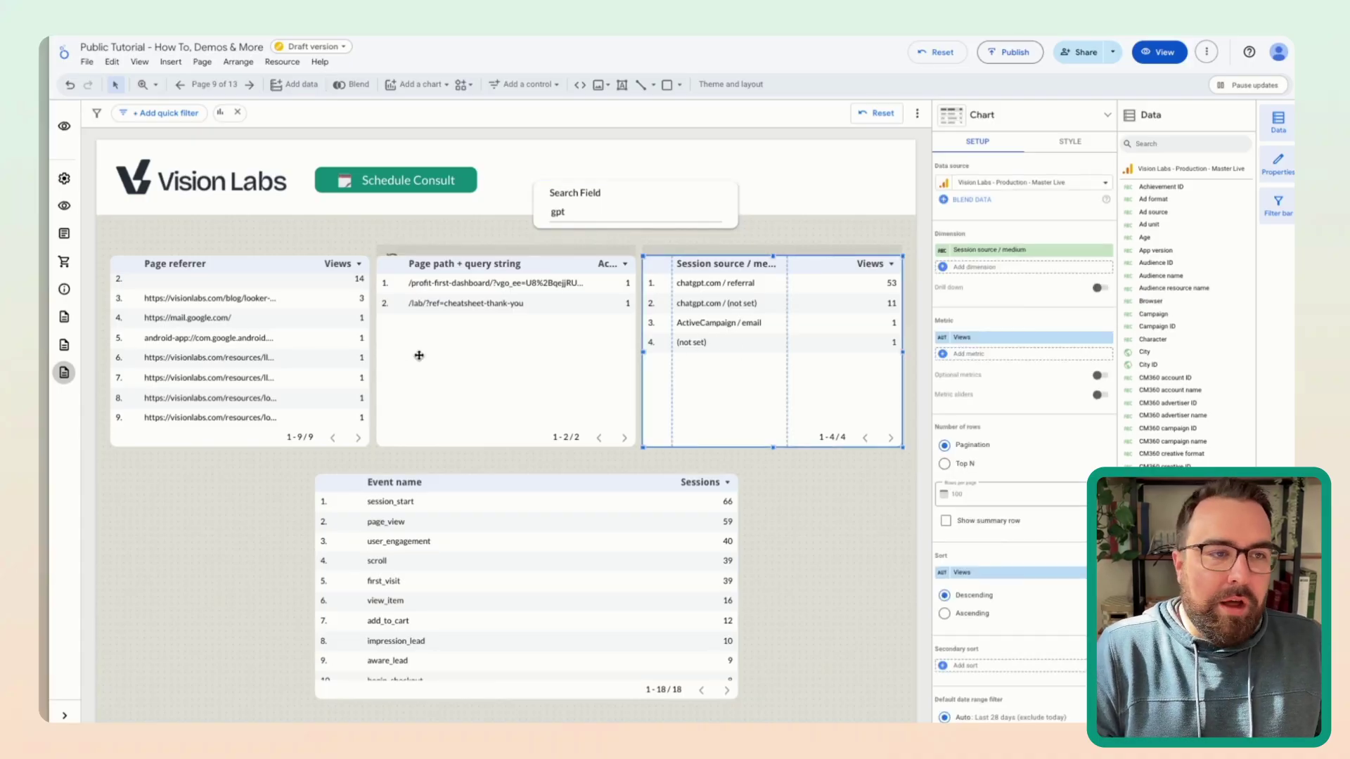
Step: Review the filtered events and referrers, and replace the Search Field filter value with "claud"
left_click(552, 206)
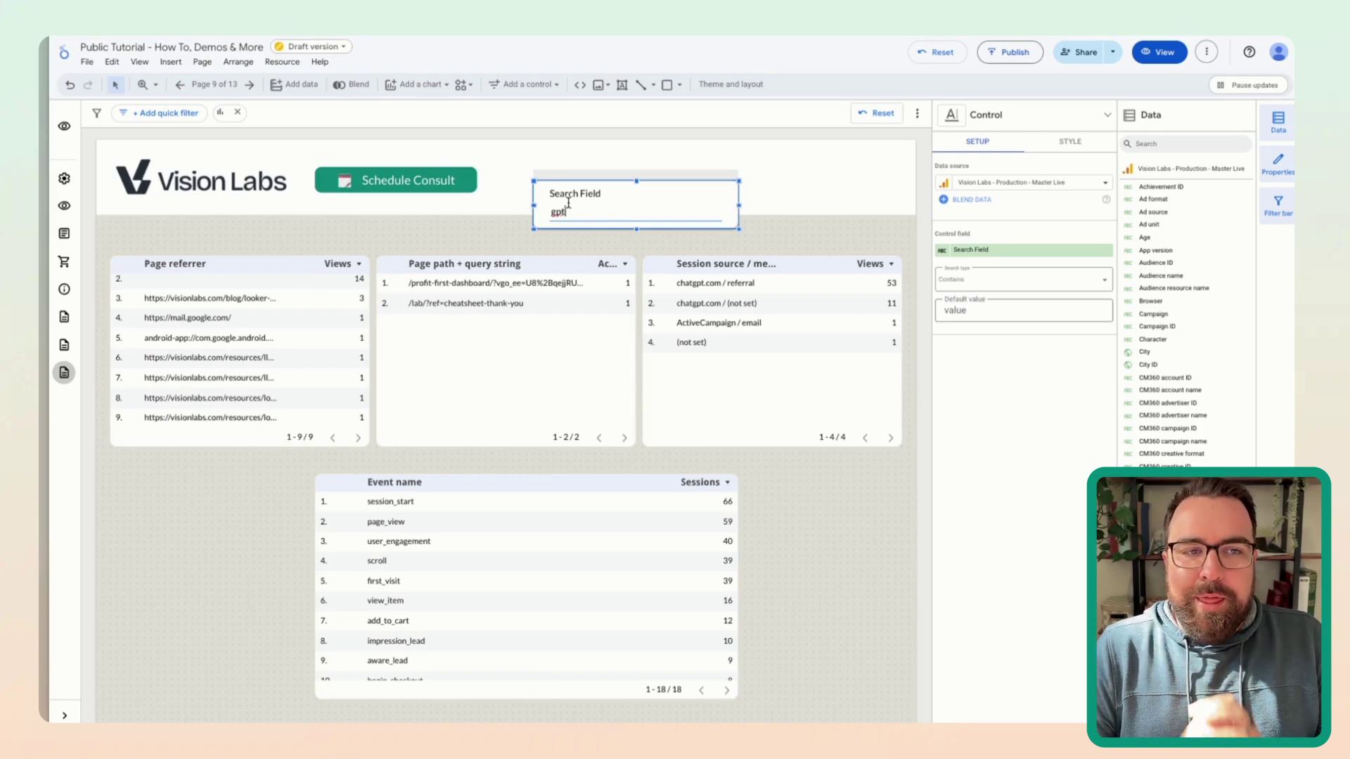
scroll(576, 571, "down", 1)
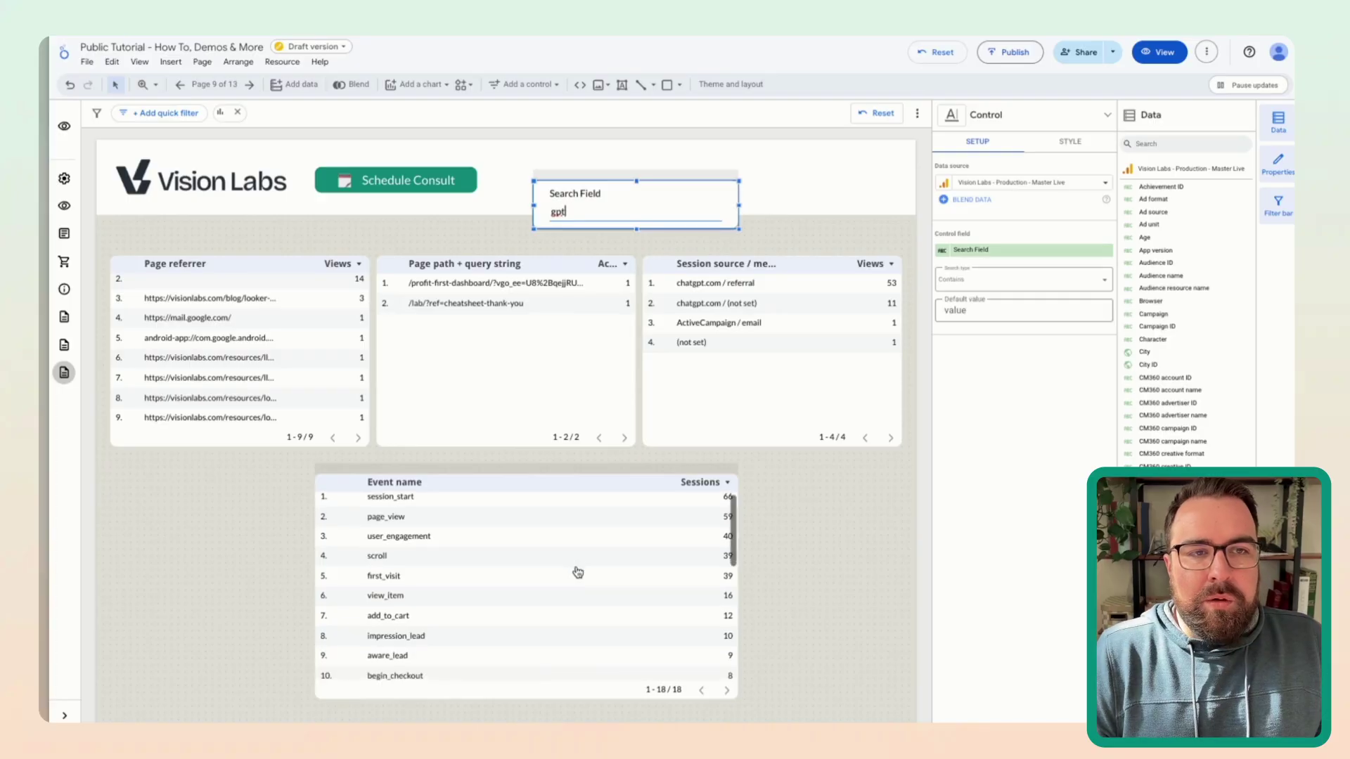
scroll(577, 570, "up", 1)
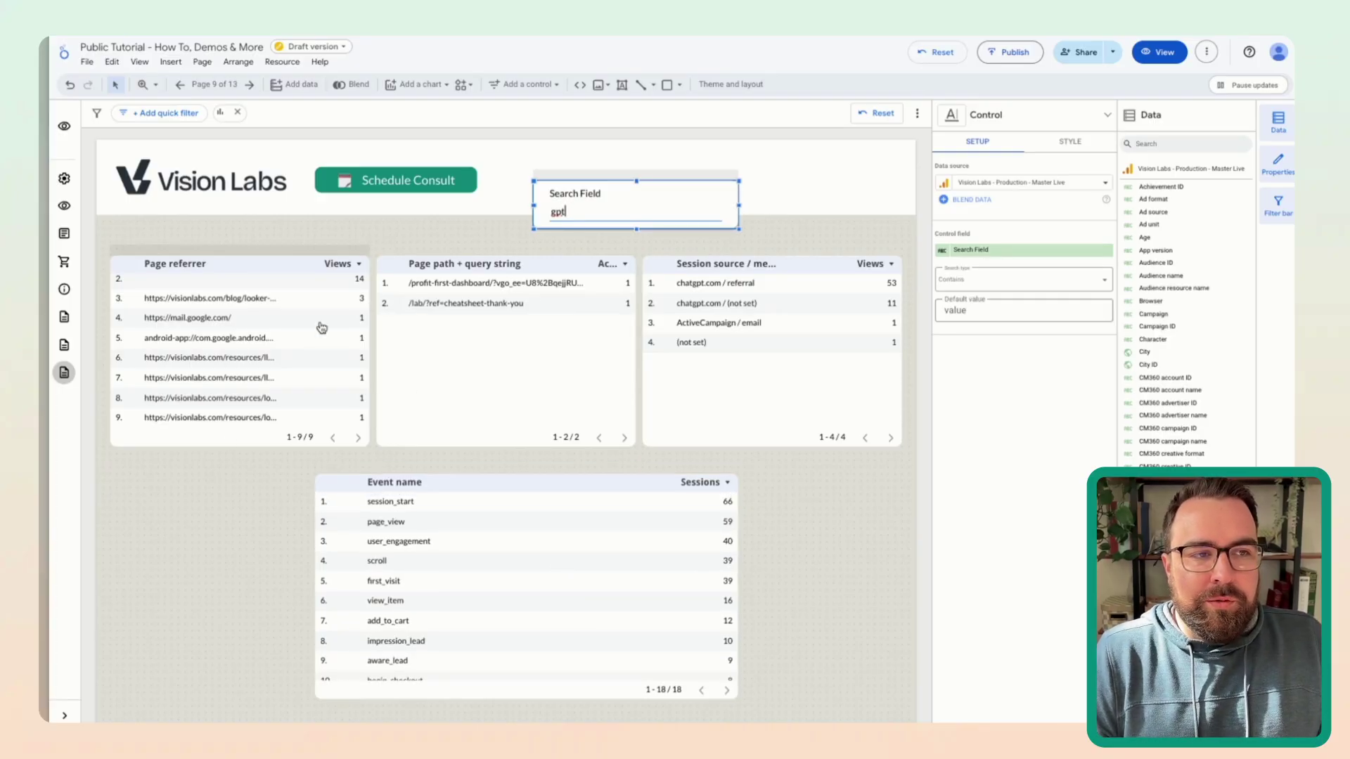
scroll(321, 327, "up", 1)
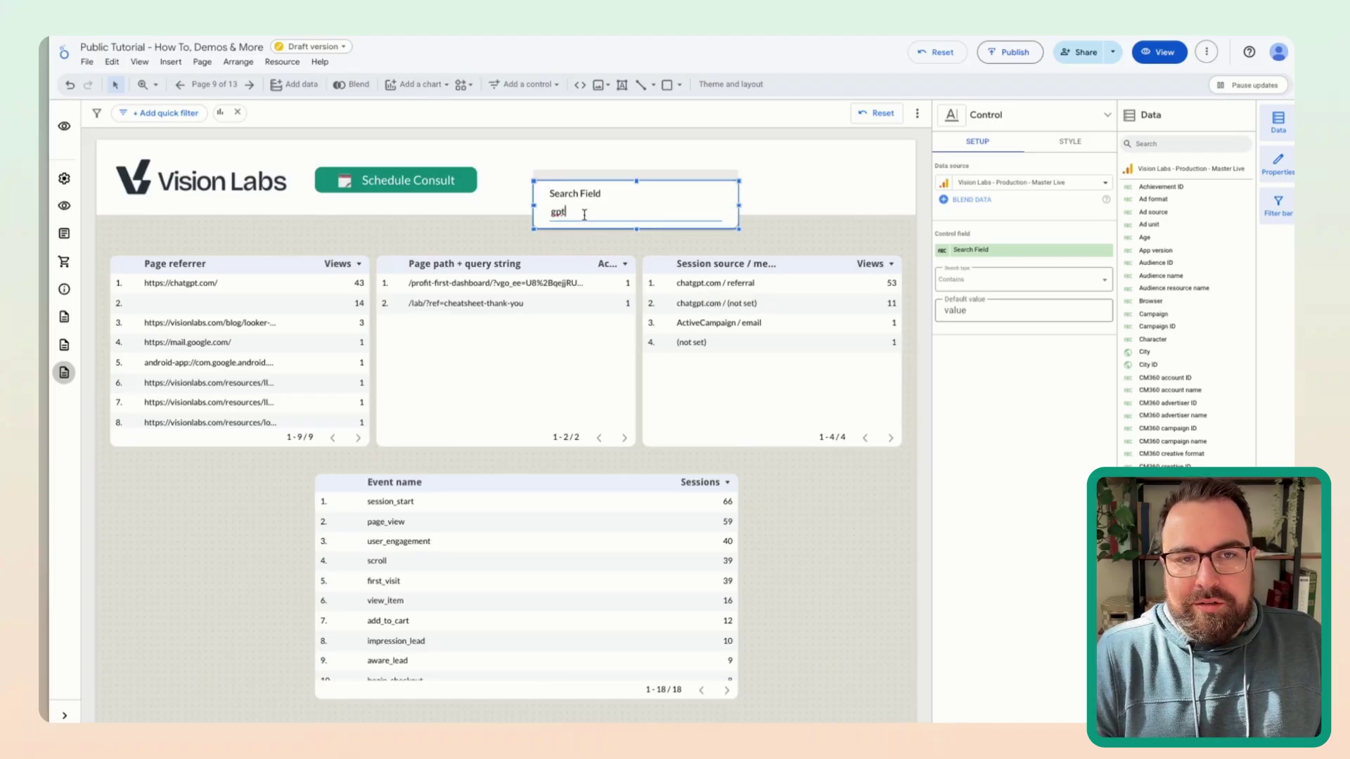
key("ctrl+a")
key("BackSpace")
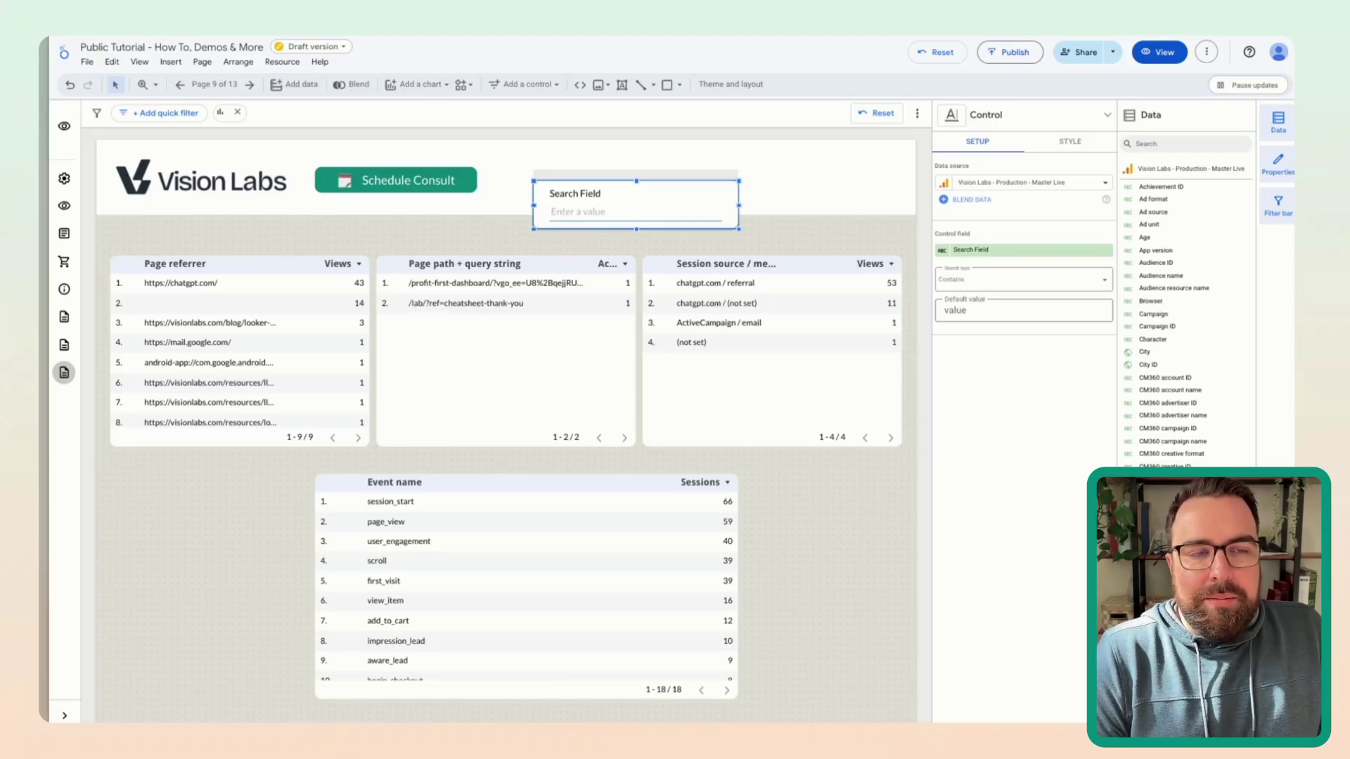
type("clau")
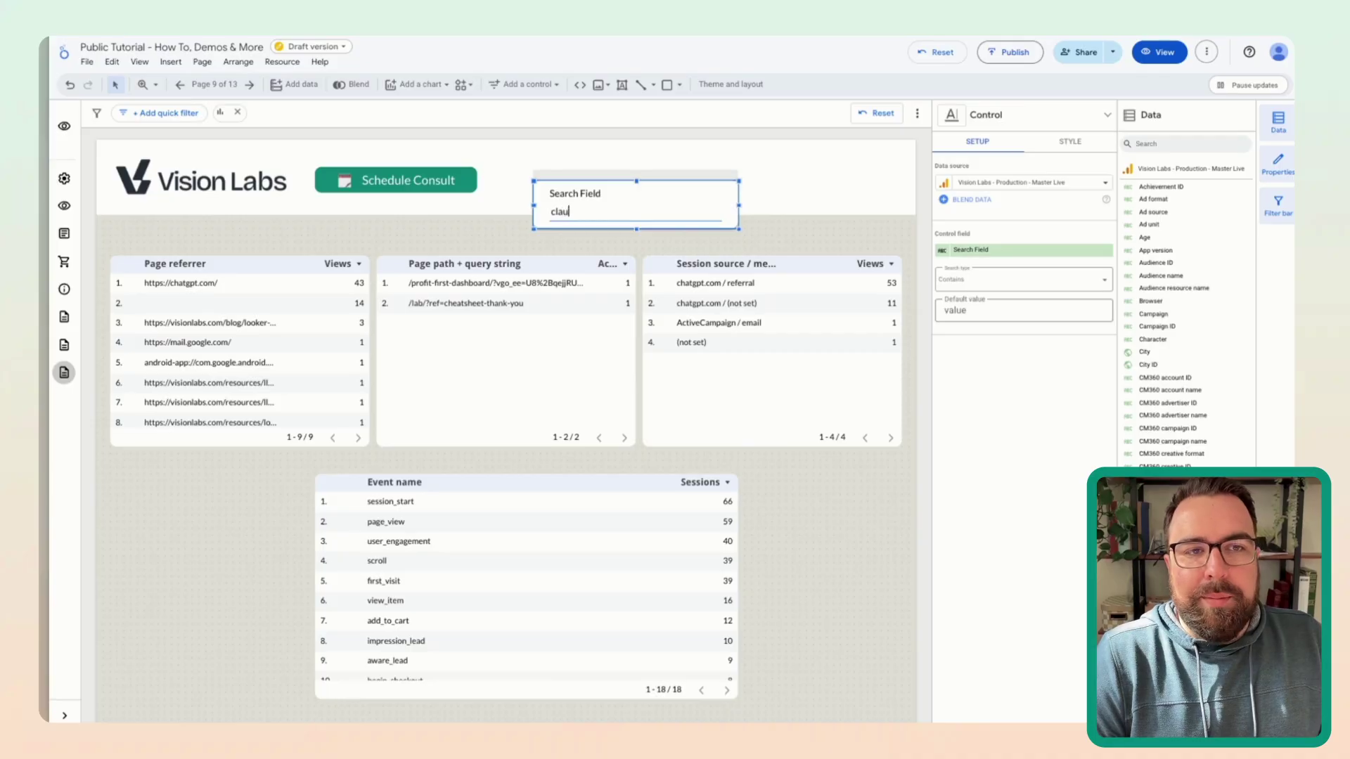
type("d")
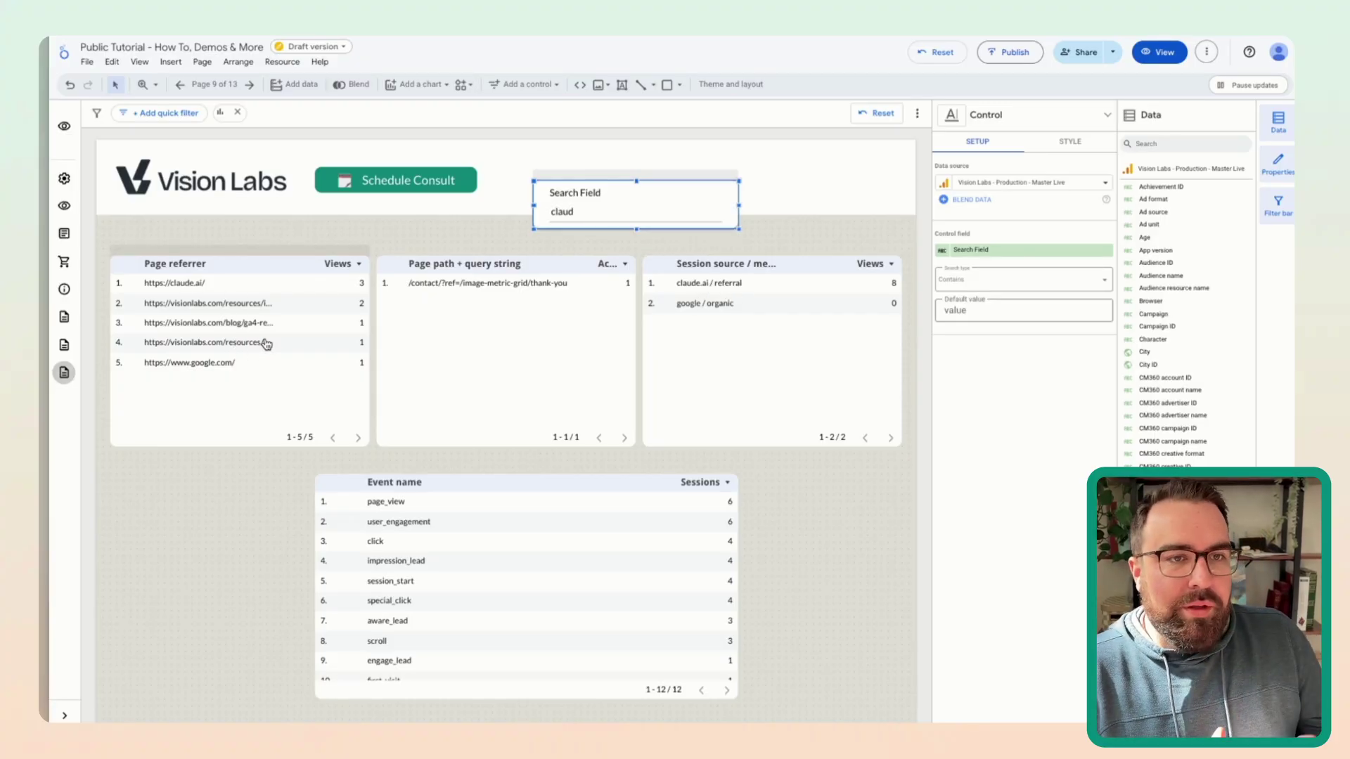
Step: Move the event table up towards the three upper tables and remove its Event name dimension
scroll(249, 548, "down", 1)
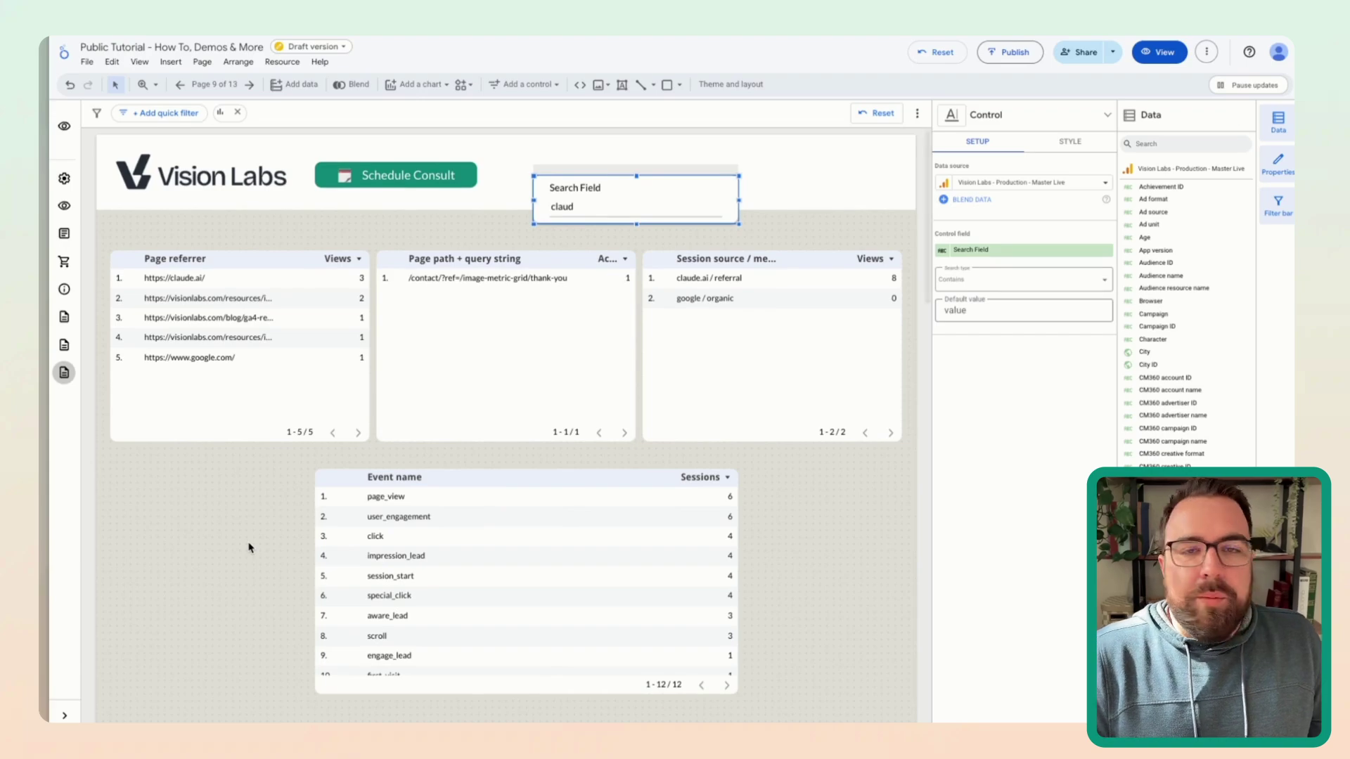
left_click_drag(524, 530, 518, 472)
left_click(1106, 251)
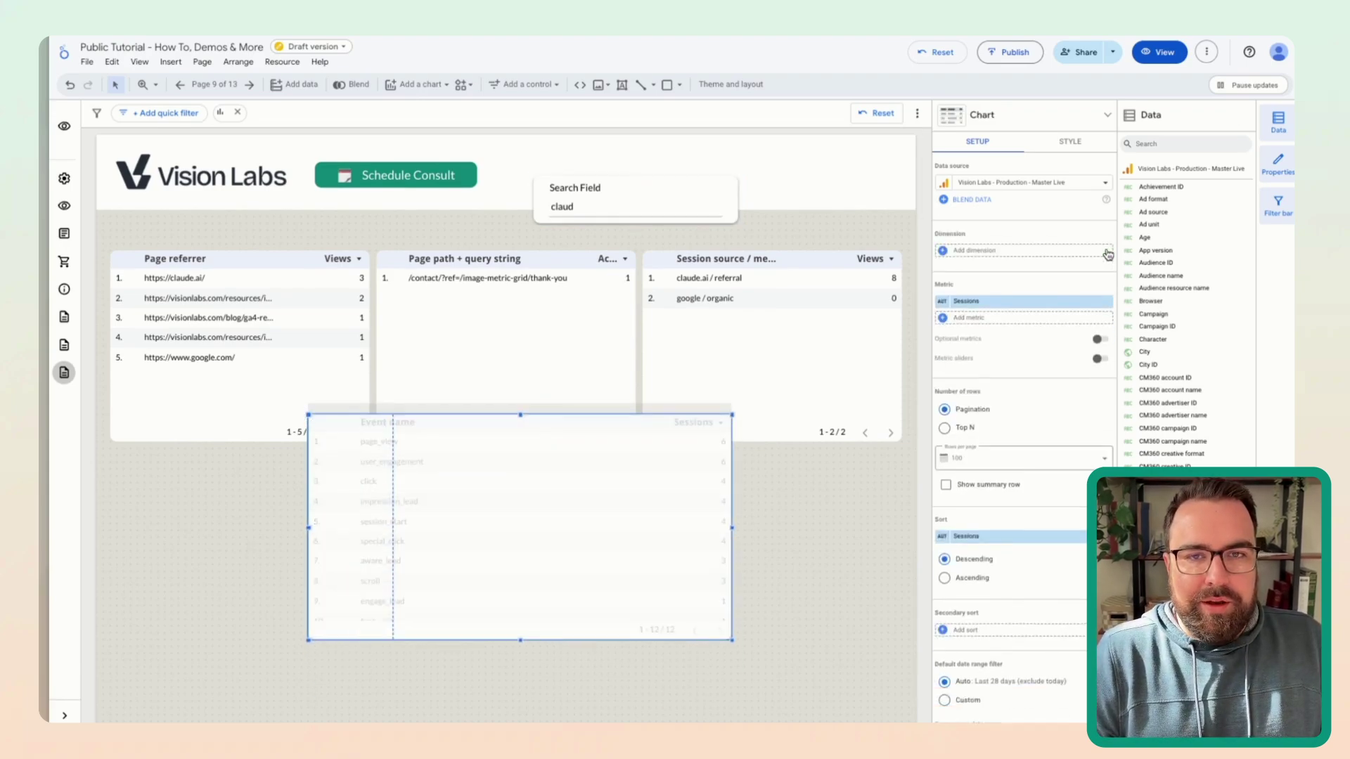
Step: Open a new reusable calculated field in the Vision Labs - Production - Master Live data source and enlarge the field editor
left_click(975, 251)
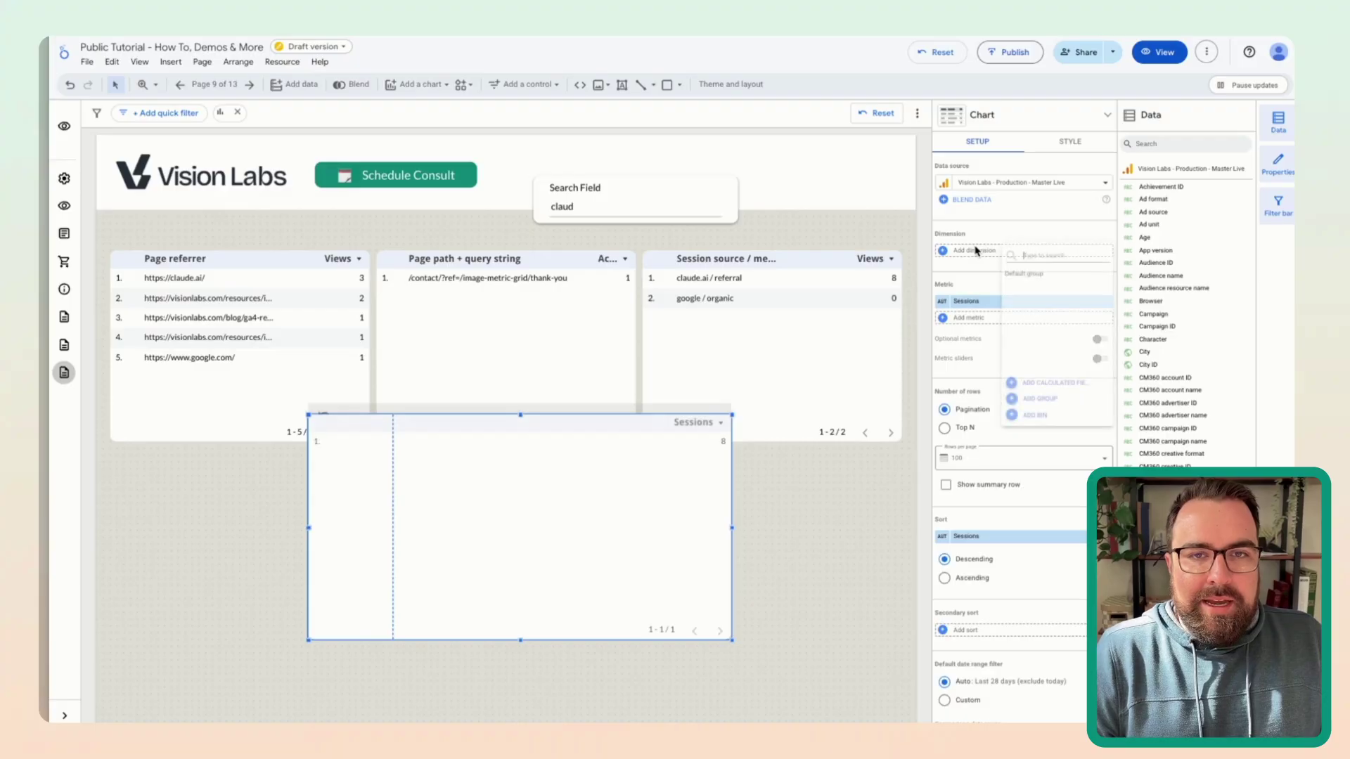
left_click(1051, 383)
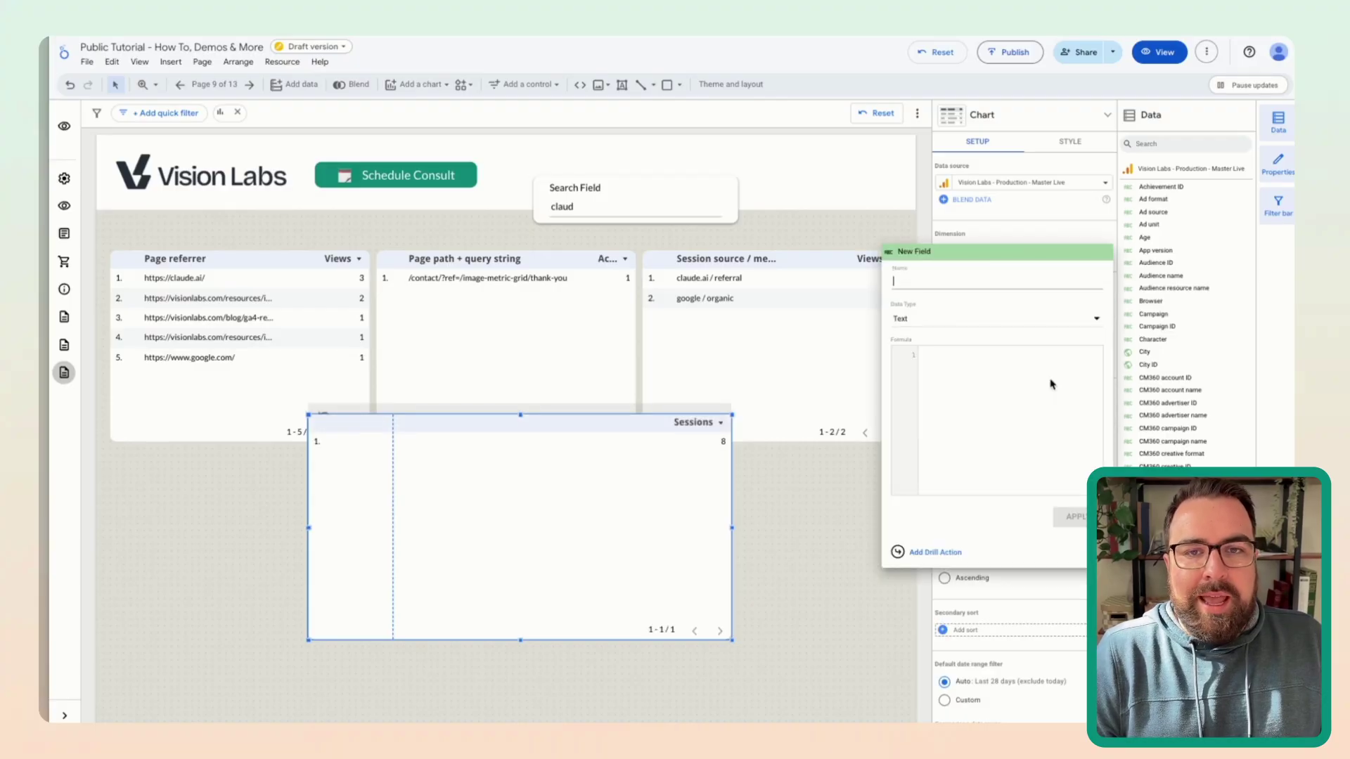
left_click(1023, 222)
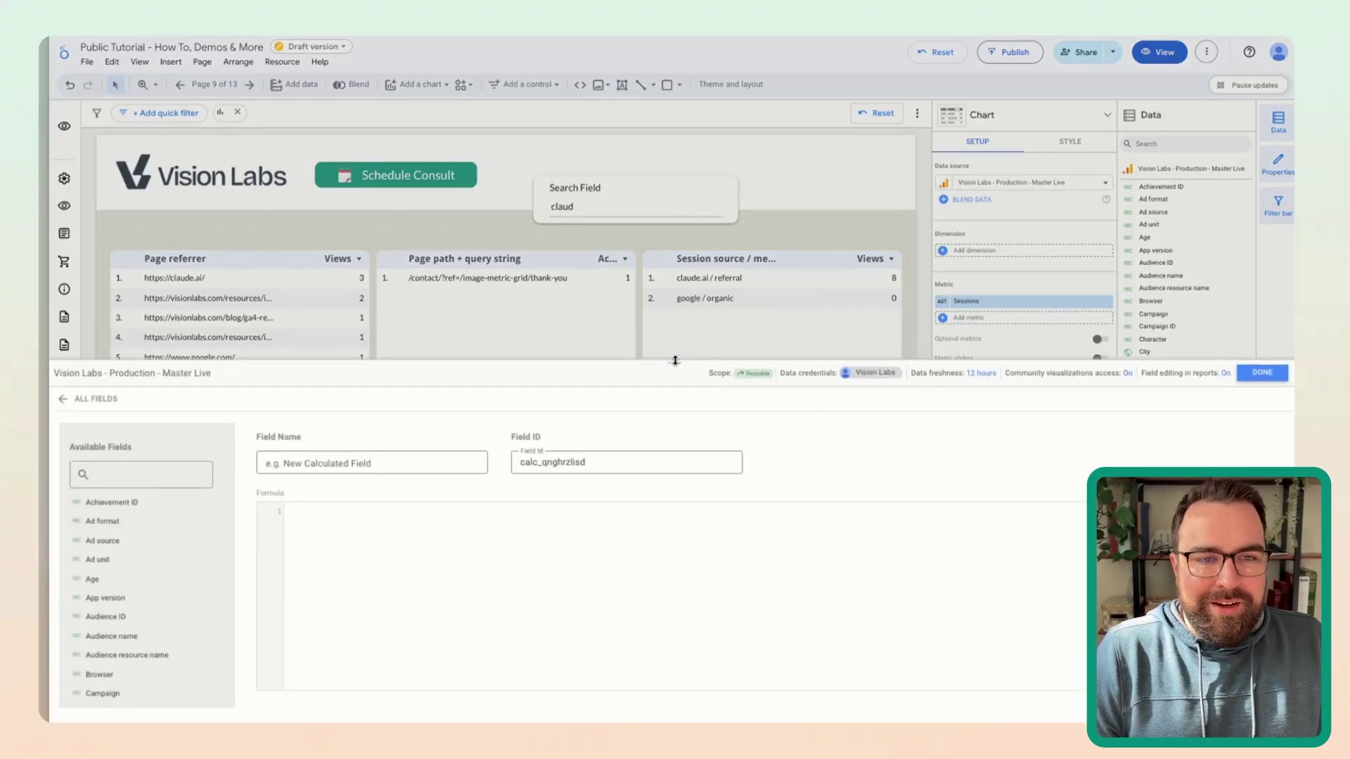
left_click_drag(675, 361, 674, 203)
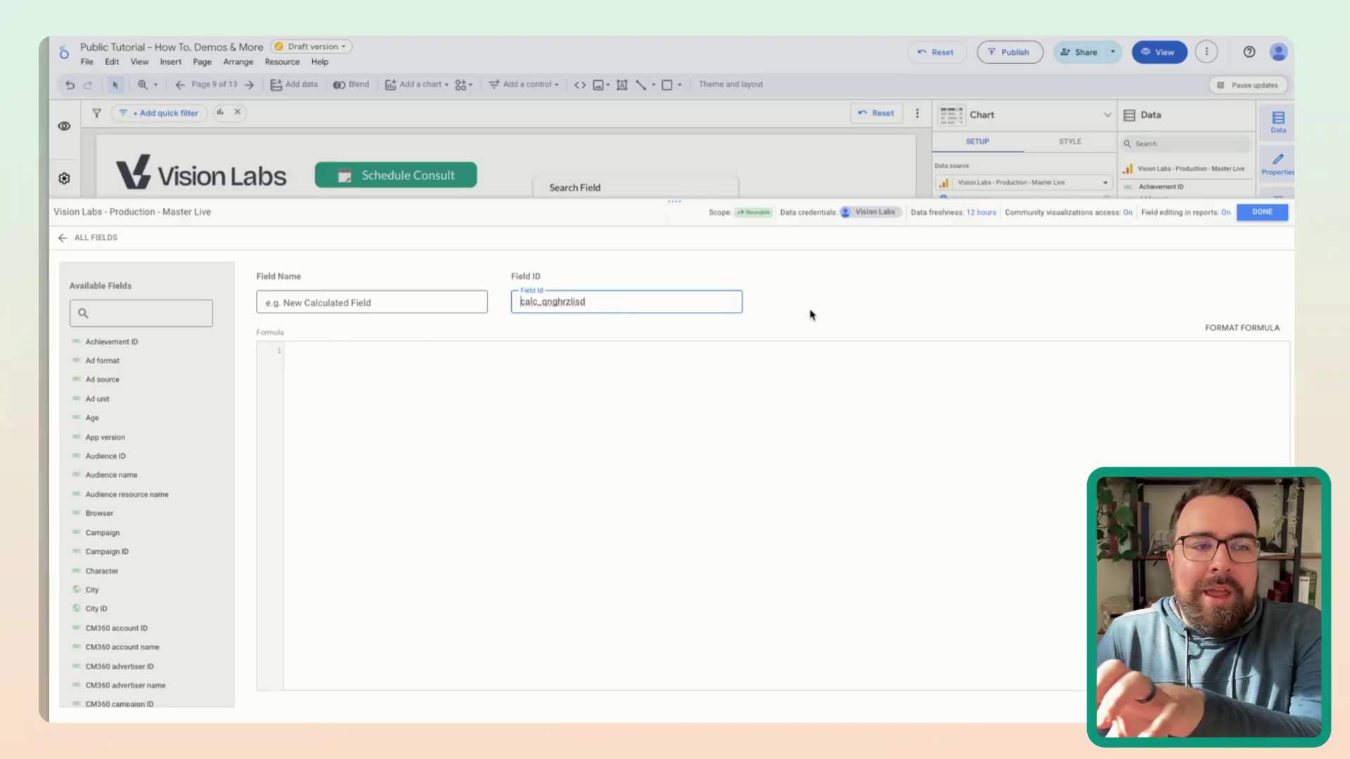
Step: Write the skeleton of a CASE formula with a when … then line, an Else line and an End line
left_click(680, 403)
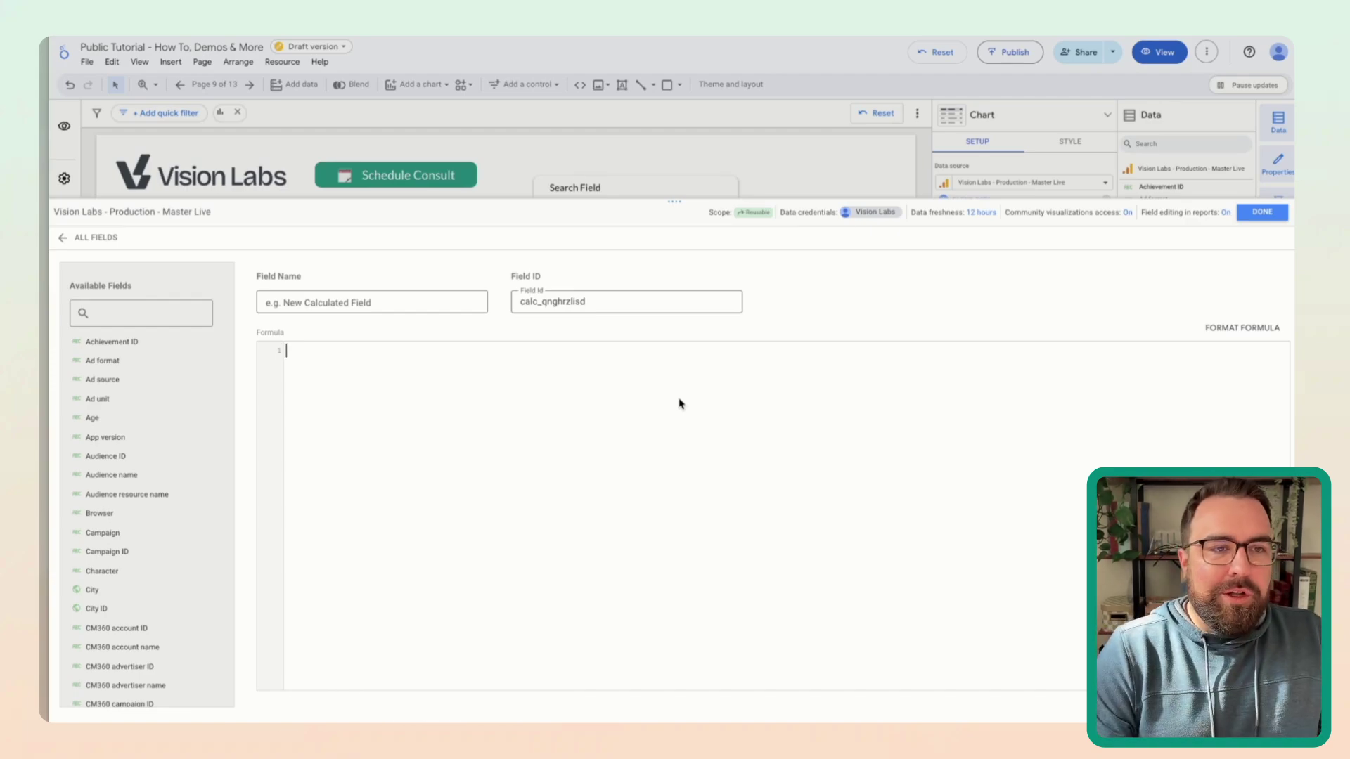
type("case ")
type("when")
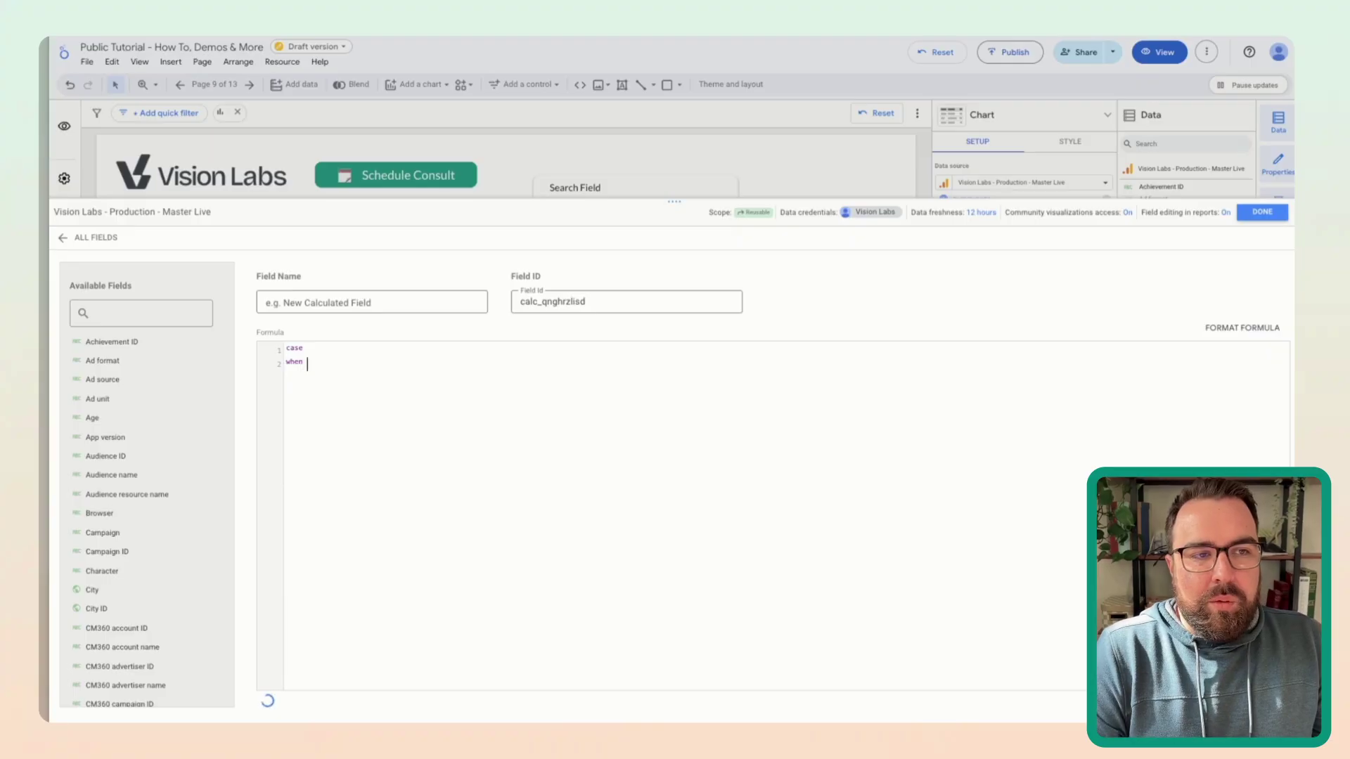
type("Else")
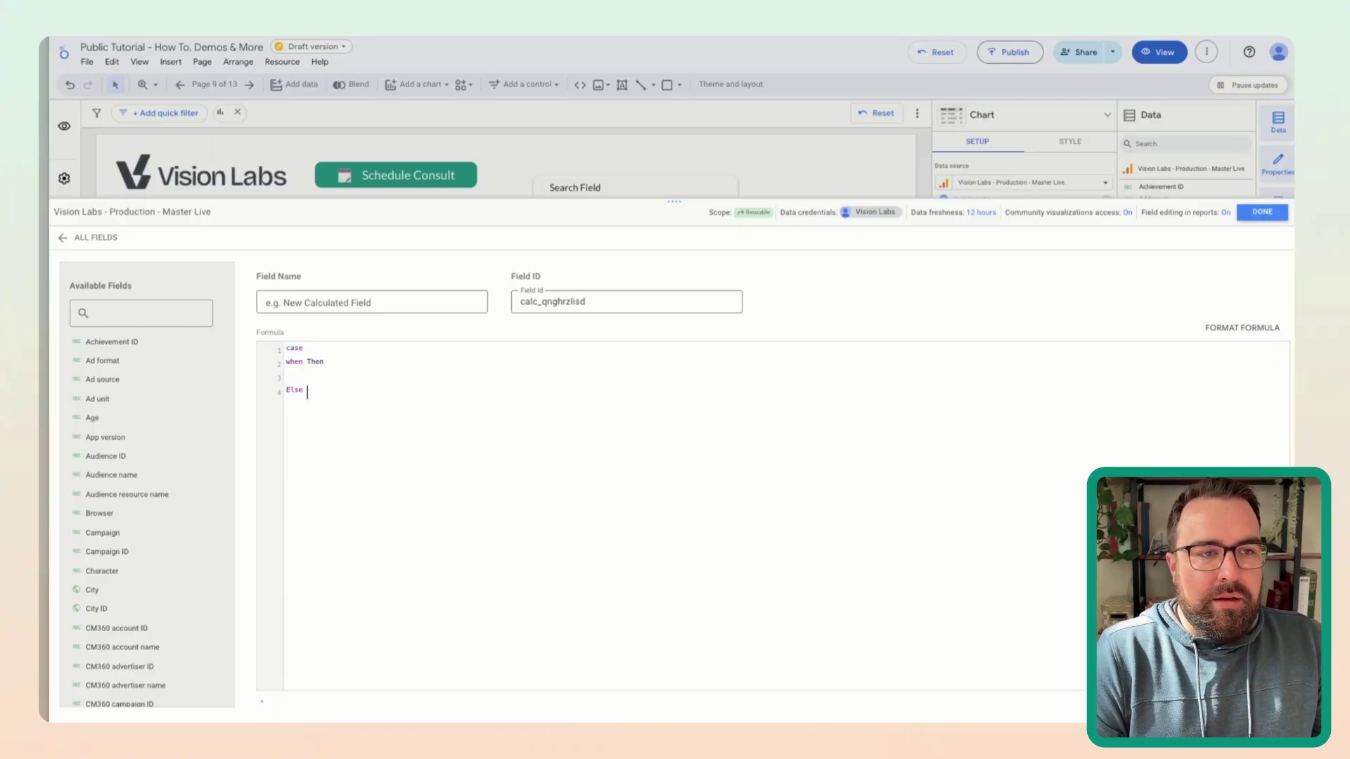
key("Return")
type("End")
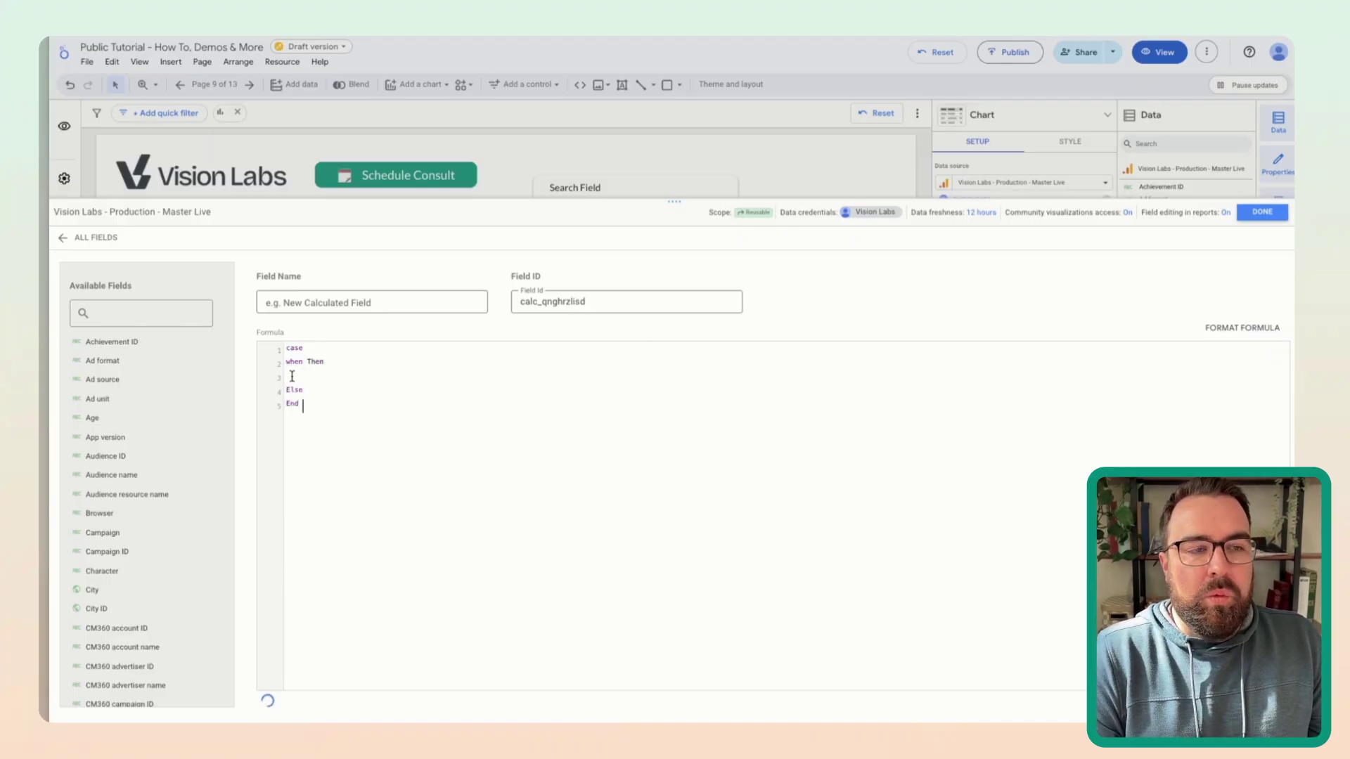
double_click(315, 361)
key("BackSpace")
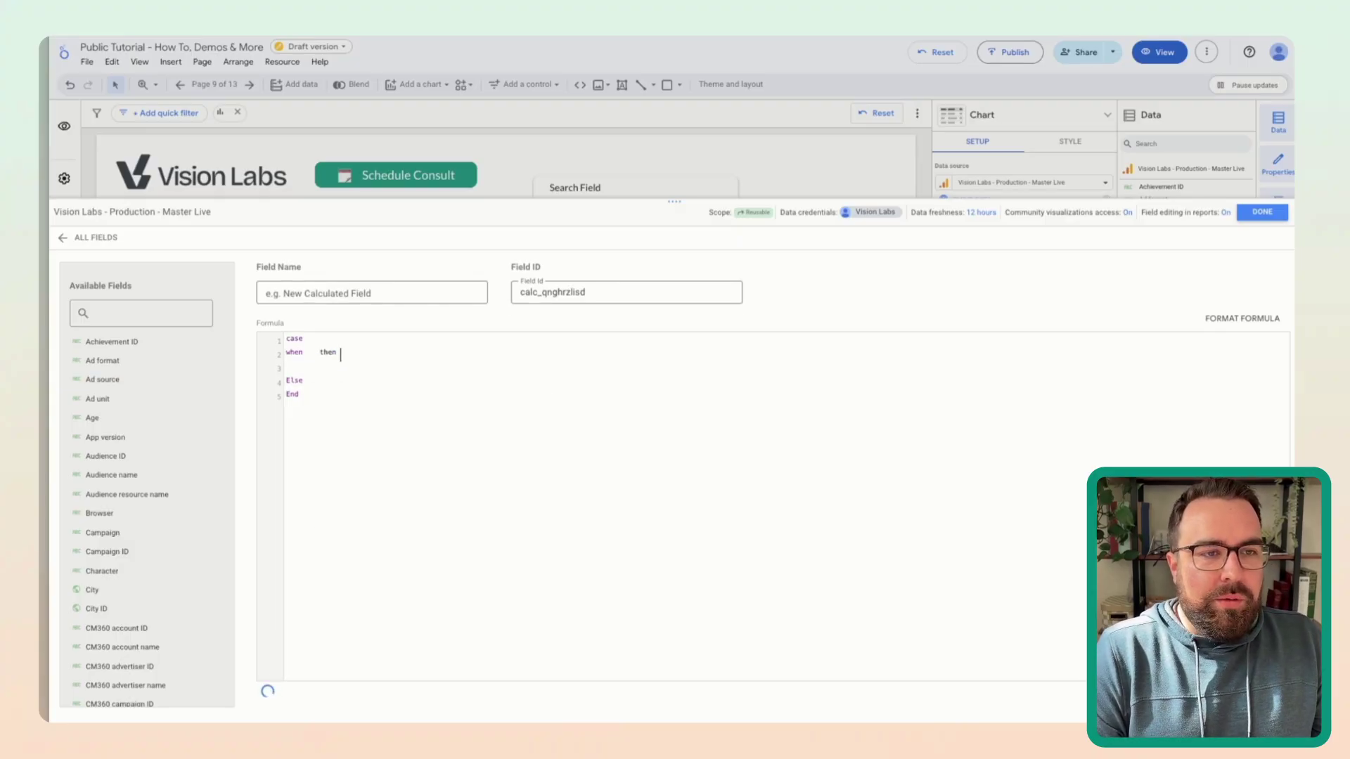
Step: Fill in the CASE formula so that Source = "test" returns "Test Traffic" and everything else returns "Not Test"
triple_click(294, 340)
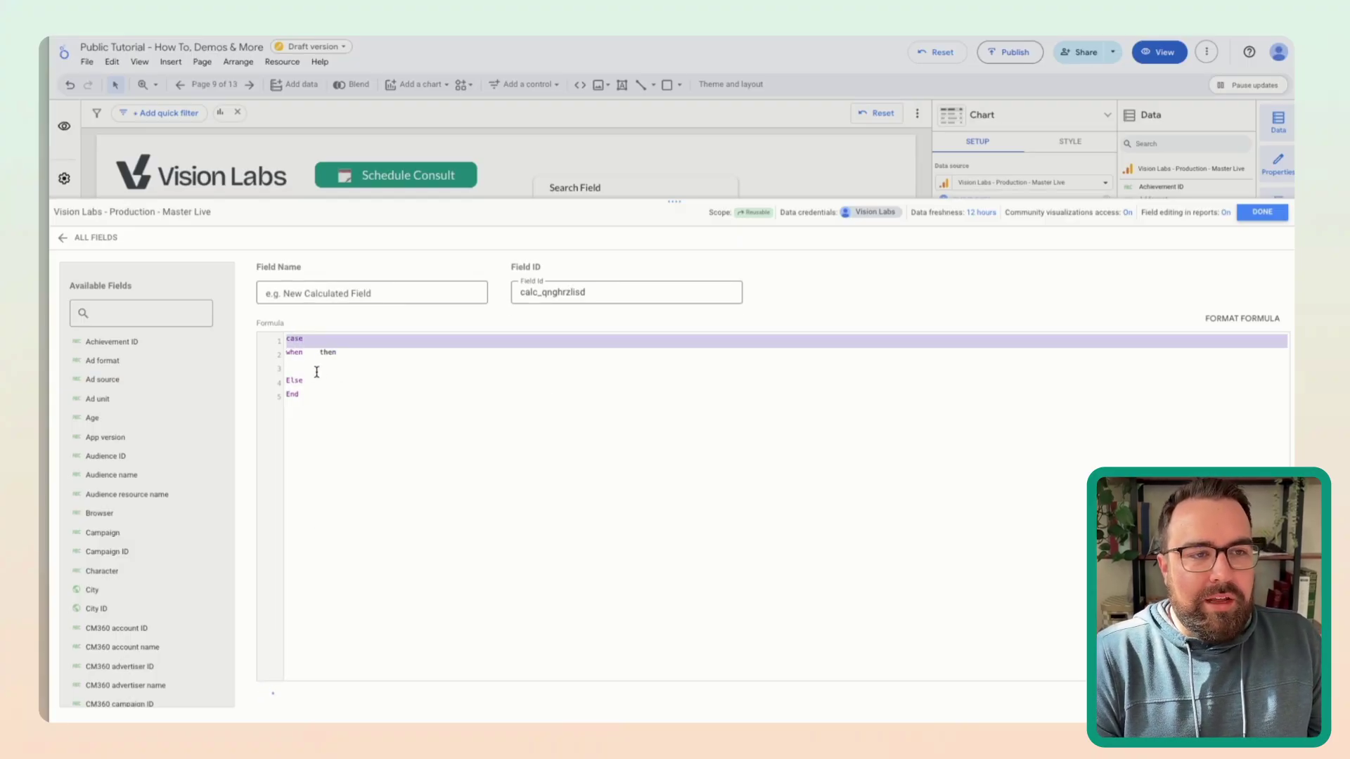
left_click(299, 356)
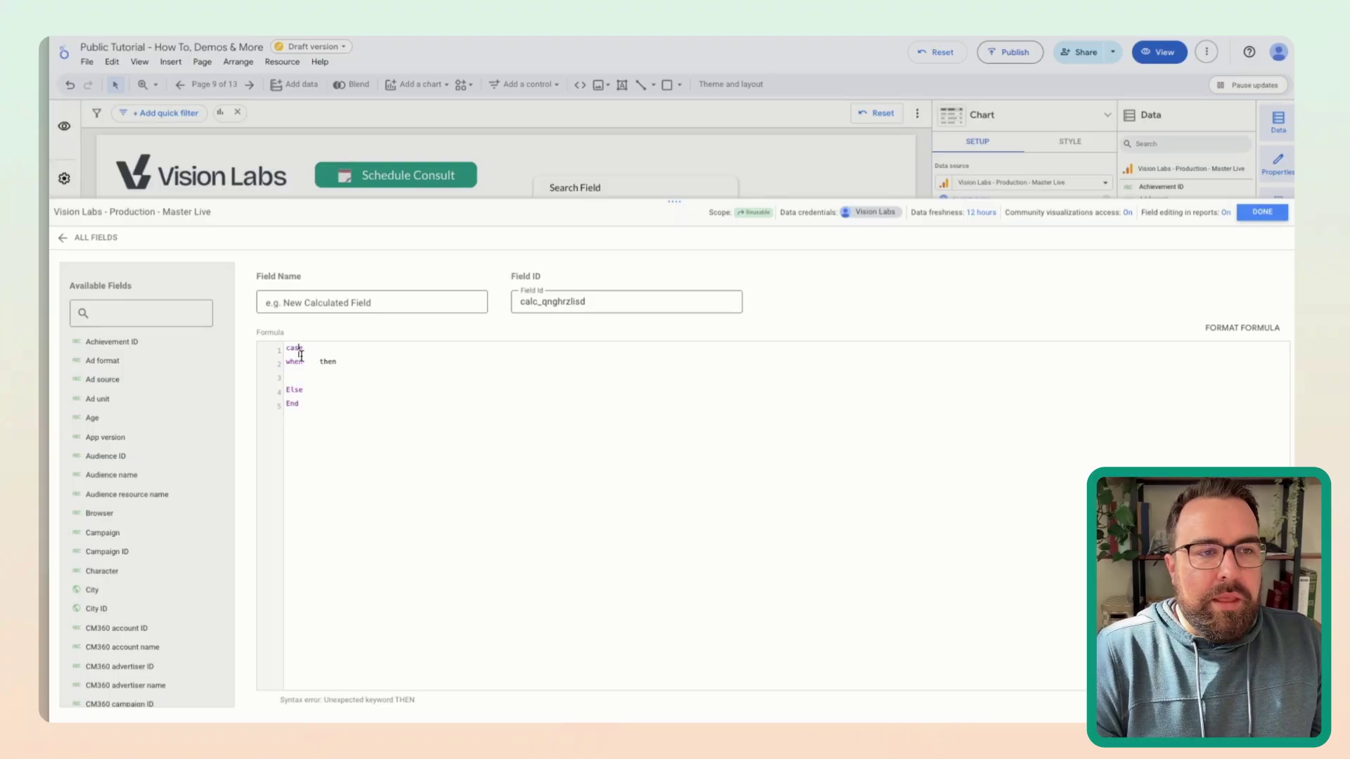
triple_click(294, 350)
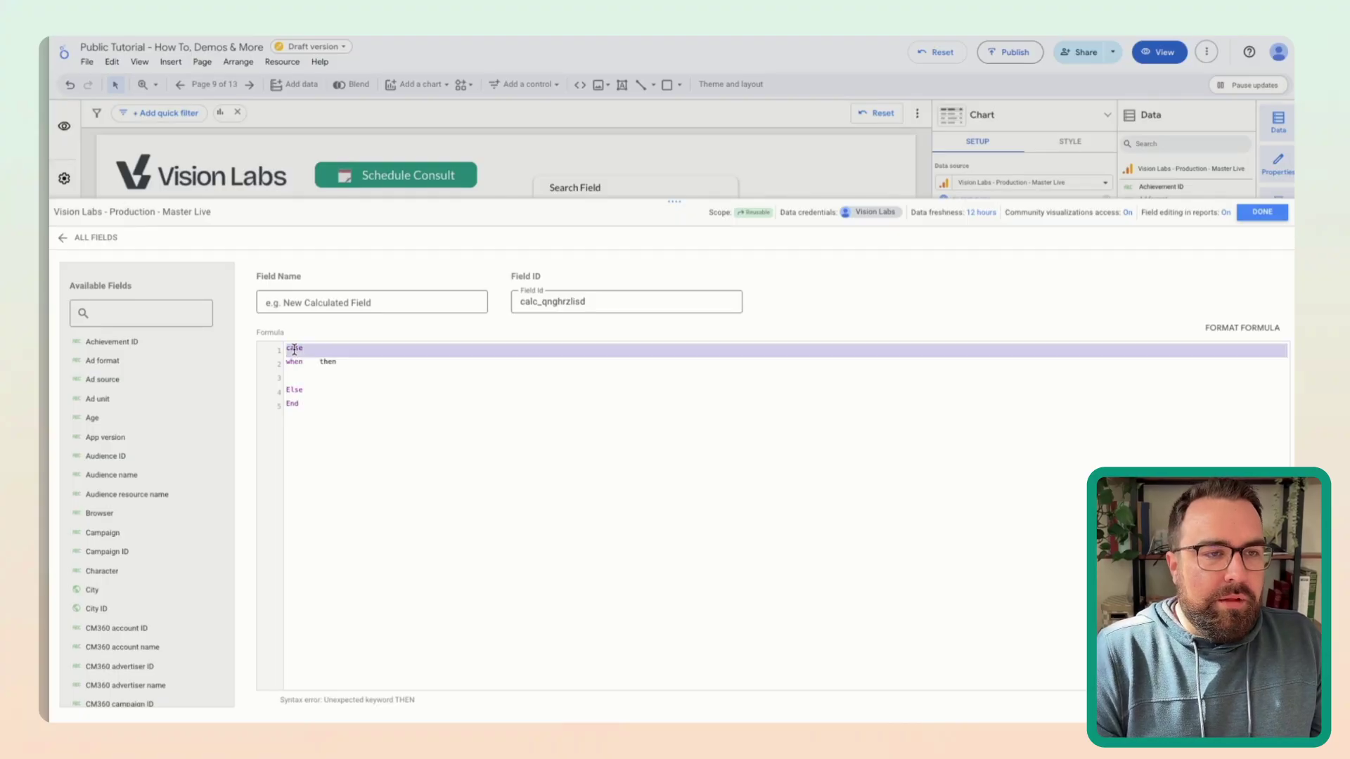
double_click(291, 404)
left_click(312, 367)
key("BackSpace")
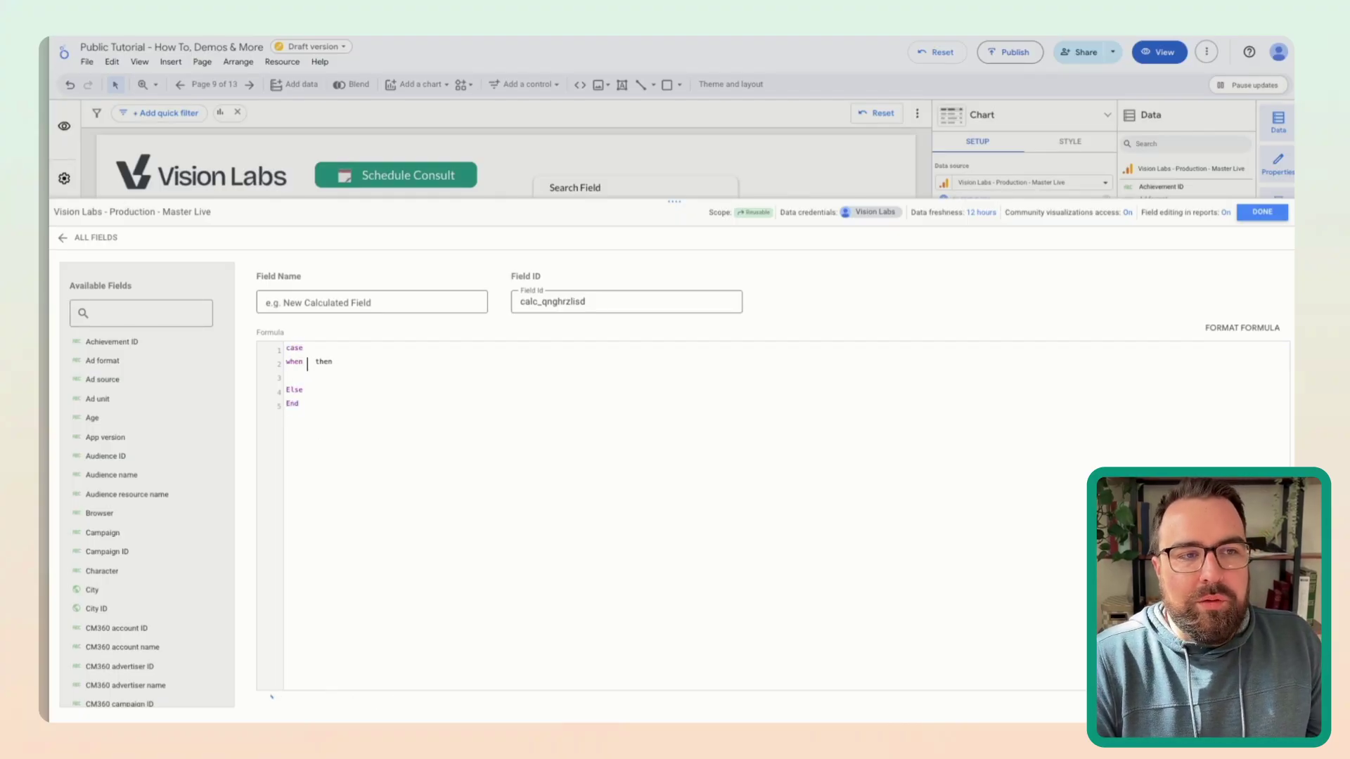
type("Source = ")
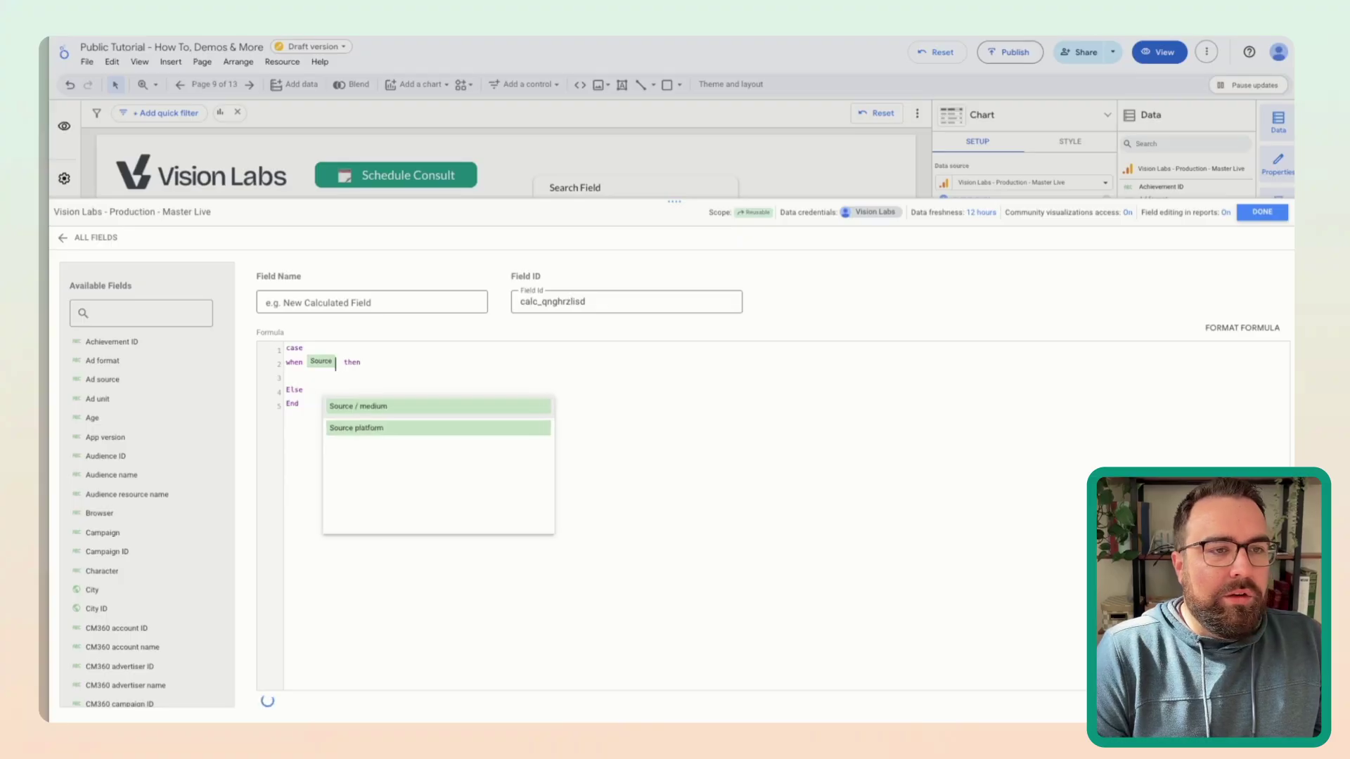
type("\"test")
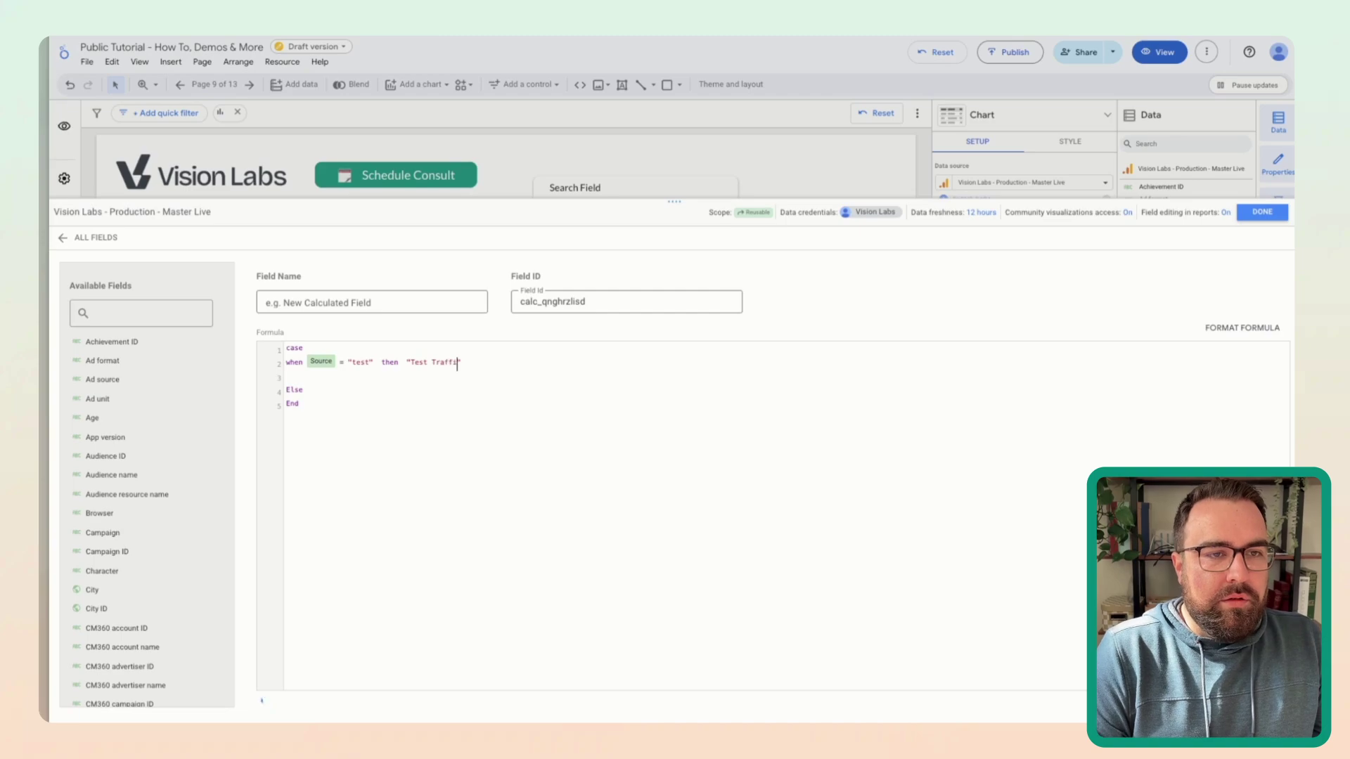
type("c")
left_click(386, 391)
type("\"")
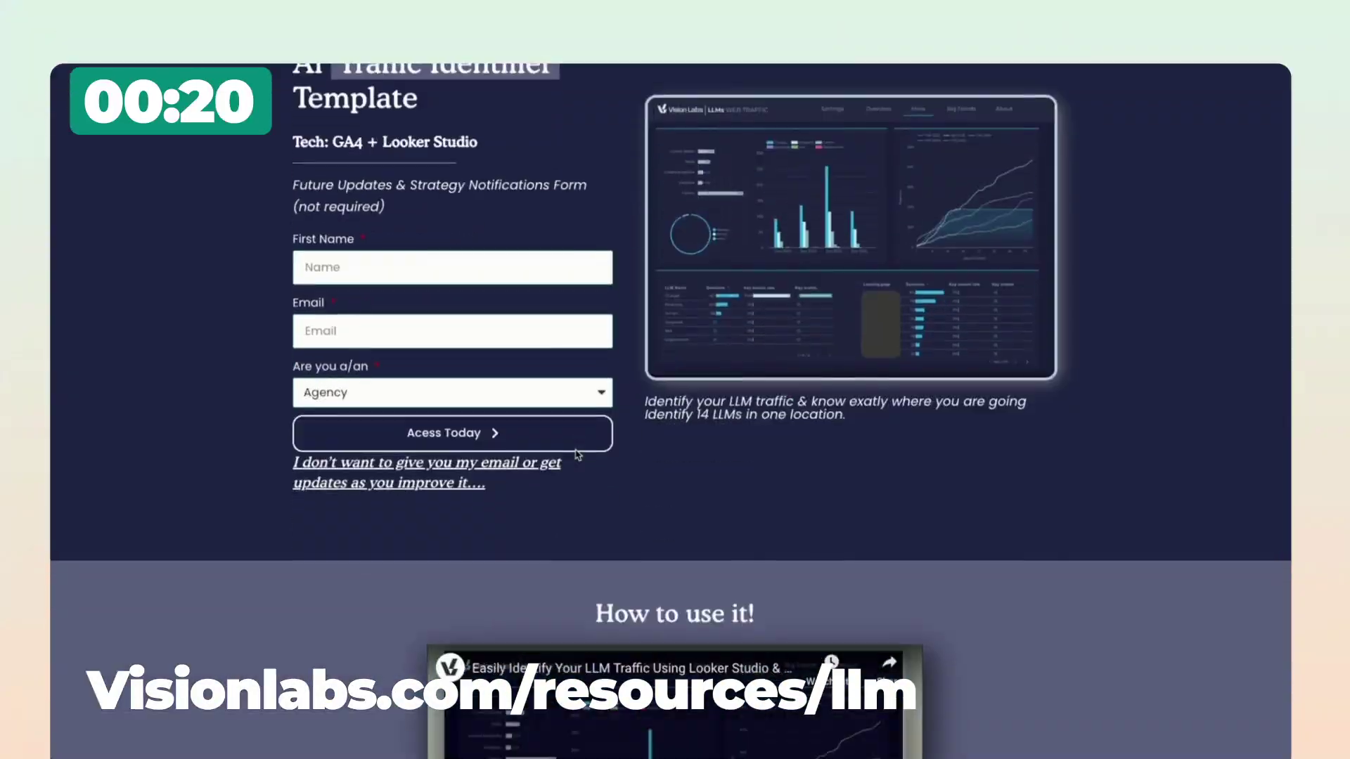
scroll(577, 455, "up", 1)
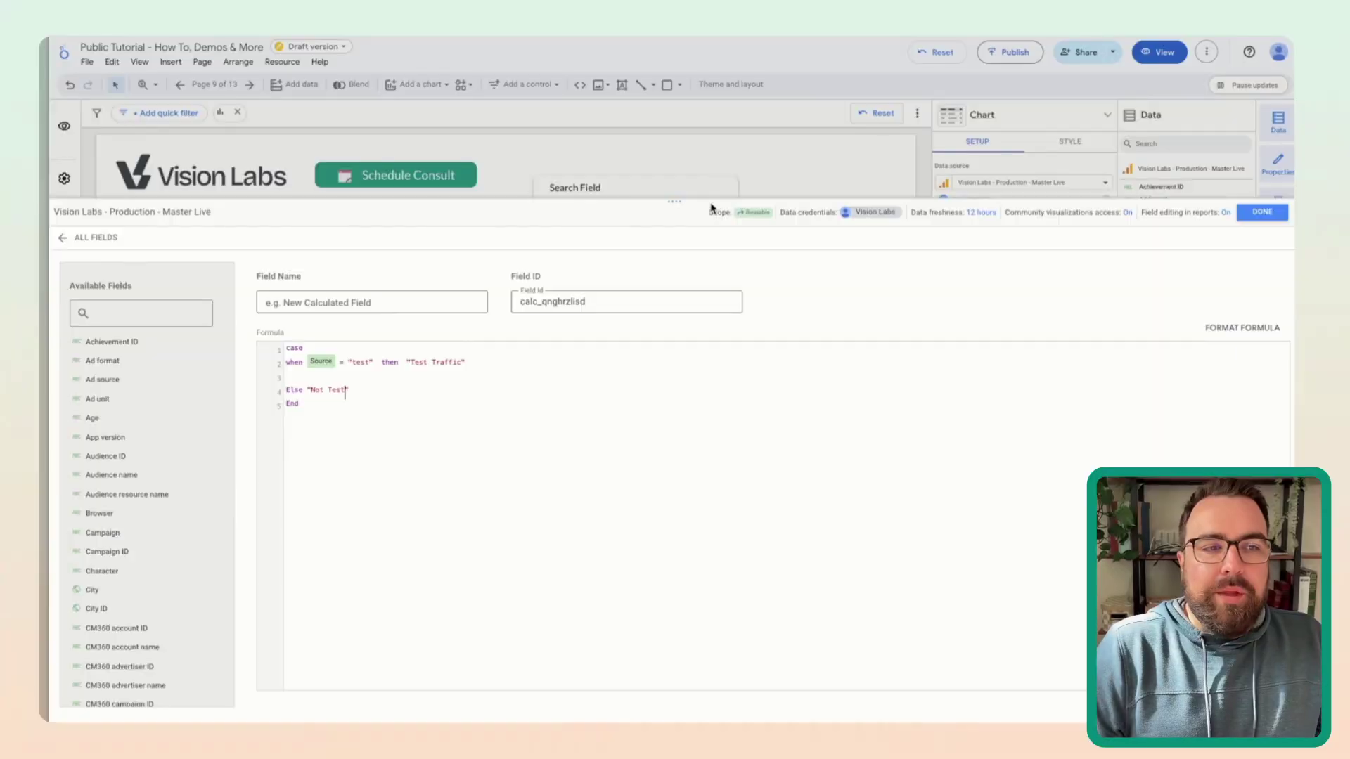
Step: Shrink the field editor to reveal the report tables and delete the Source test condition and the Else line from the formula
left_click_drag(693, 203, 657, 310)
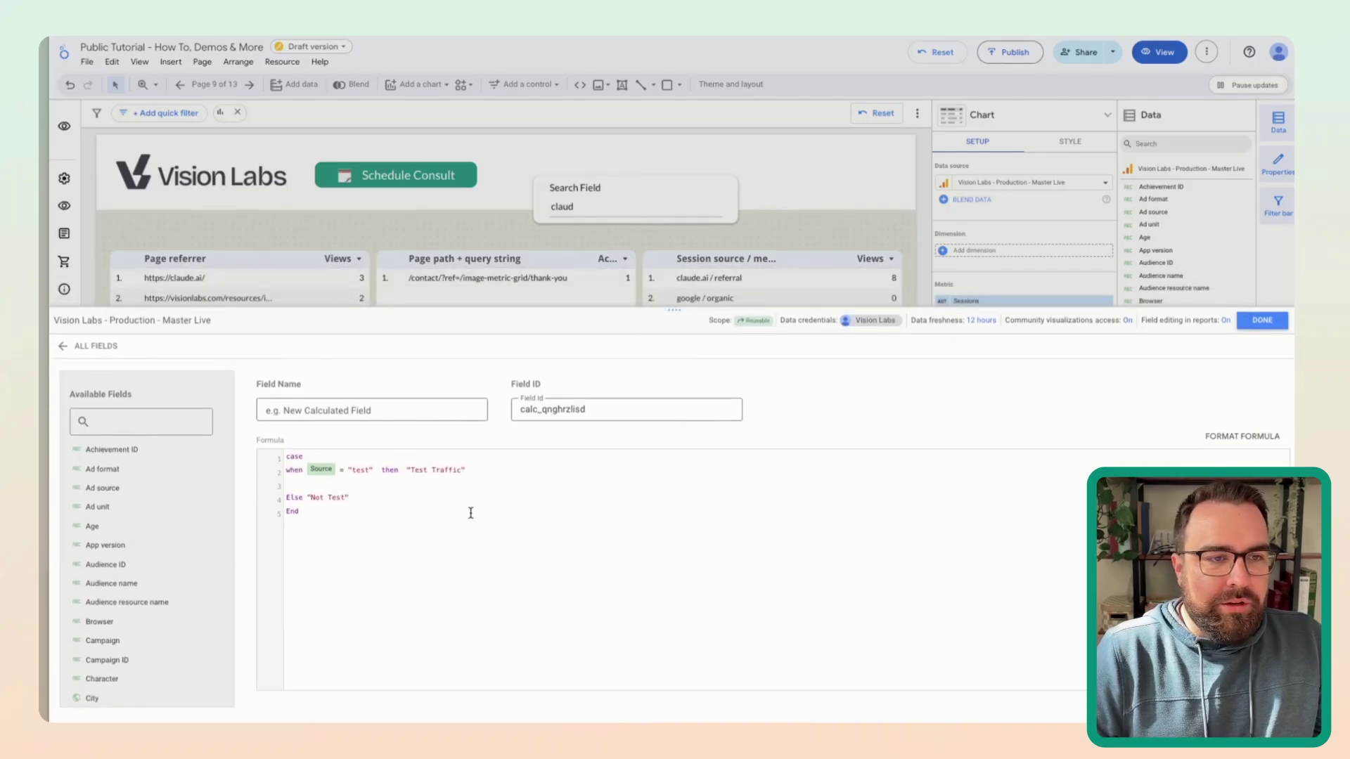
double_click(360, 470)
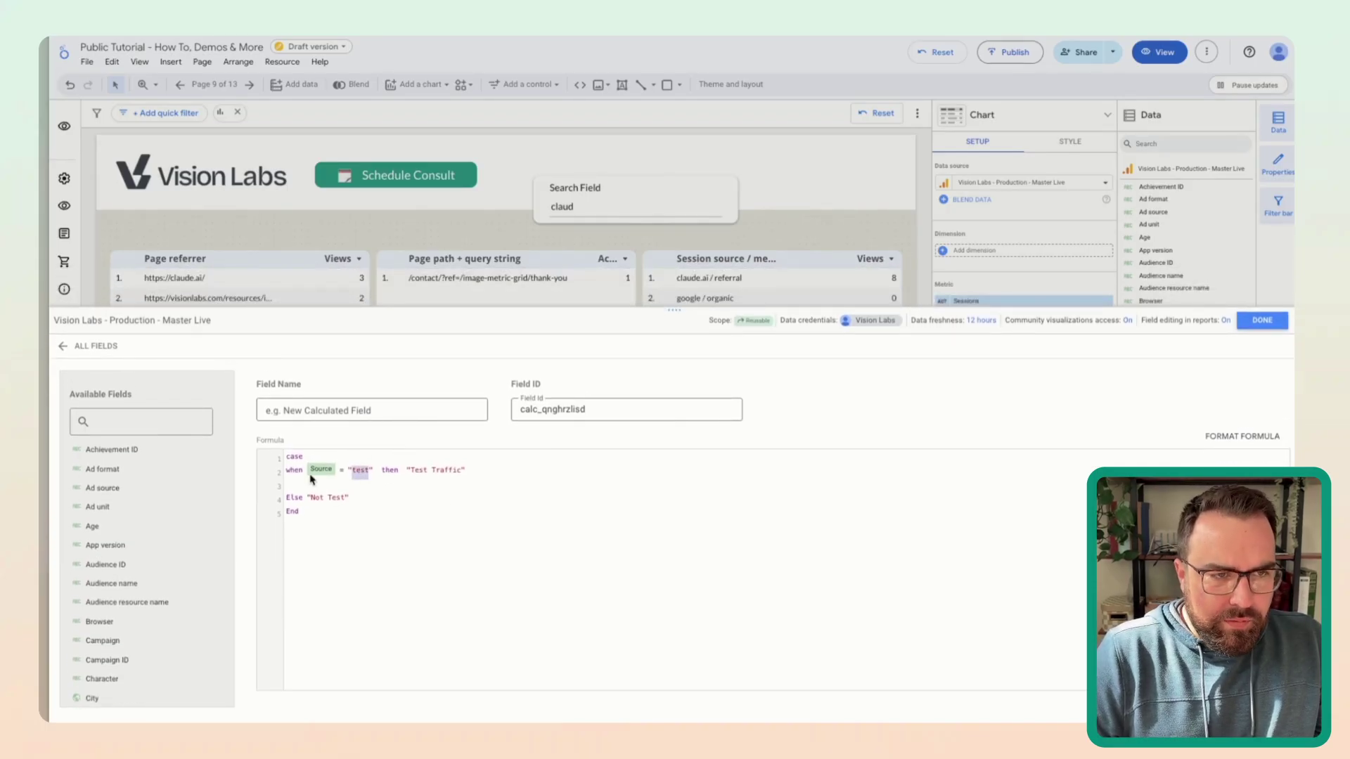
left_click_drag(308, 475, 581, 493)
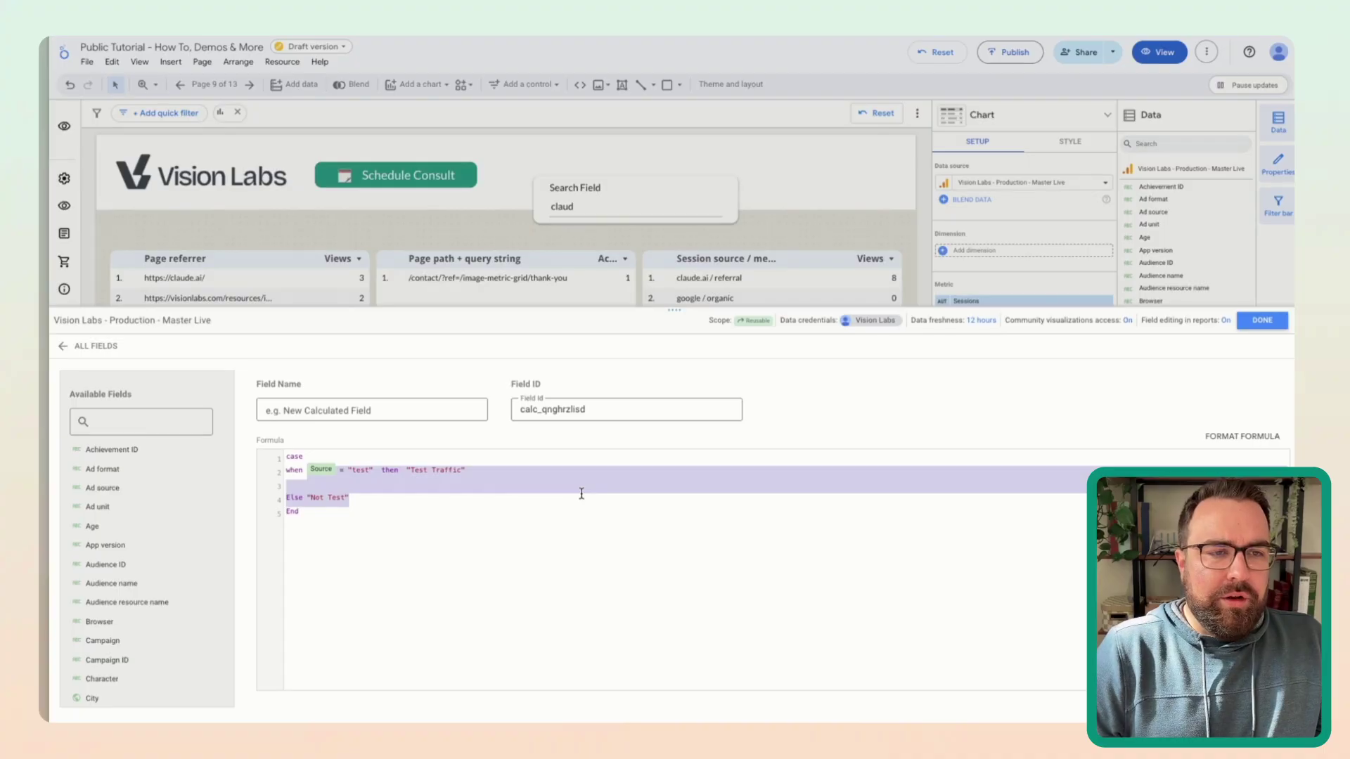
key("BackSpace")
type("session")
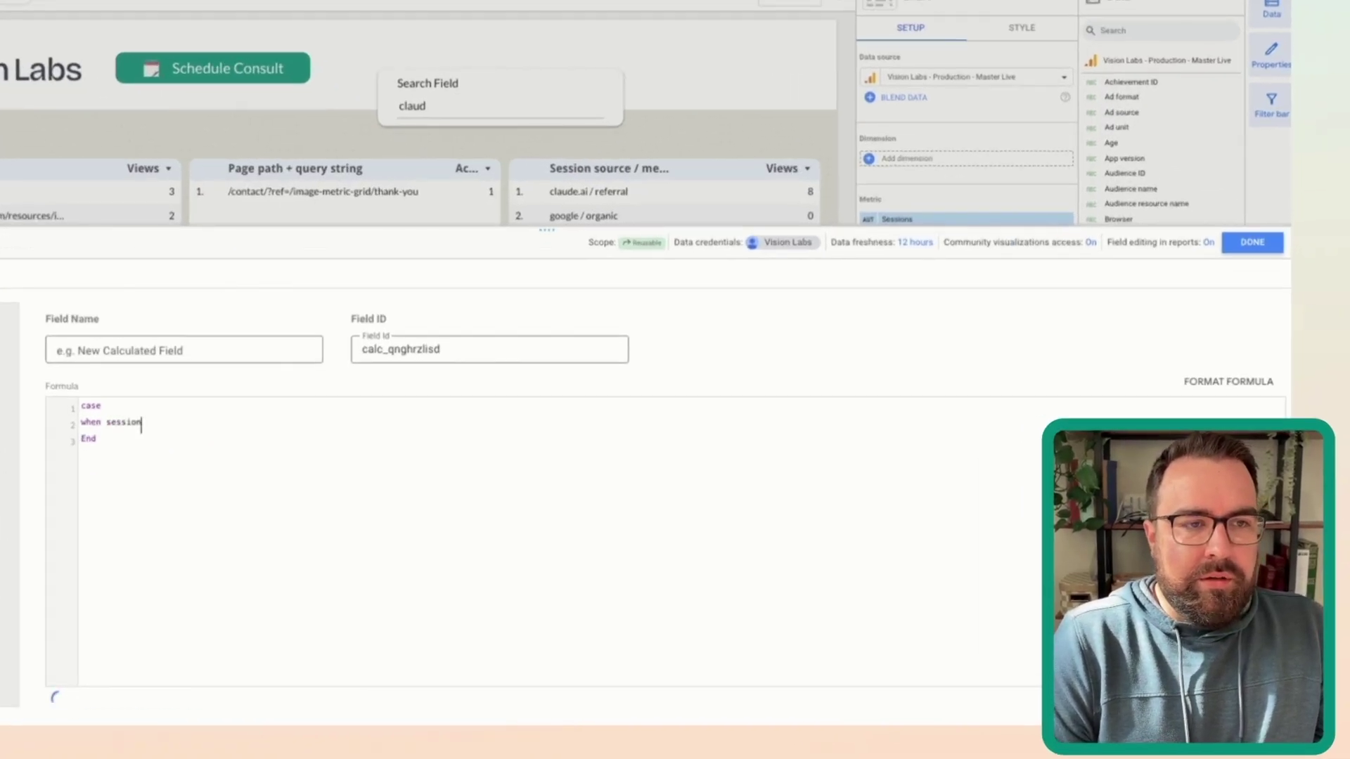
key("BackSpace")
key("BackSpace")
key("BackSpace")
key("BackSpace")
key("BackSpace")
key("BackSpace")
key("BackSpace")
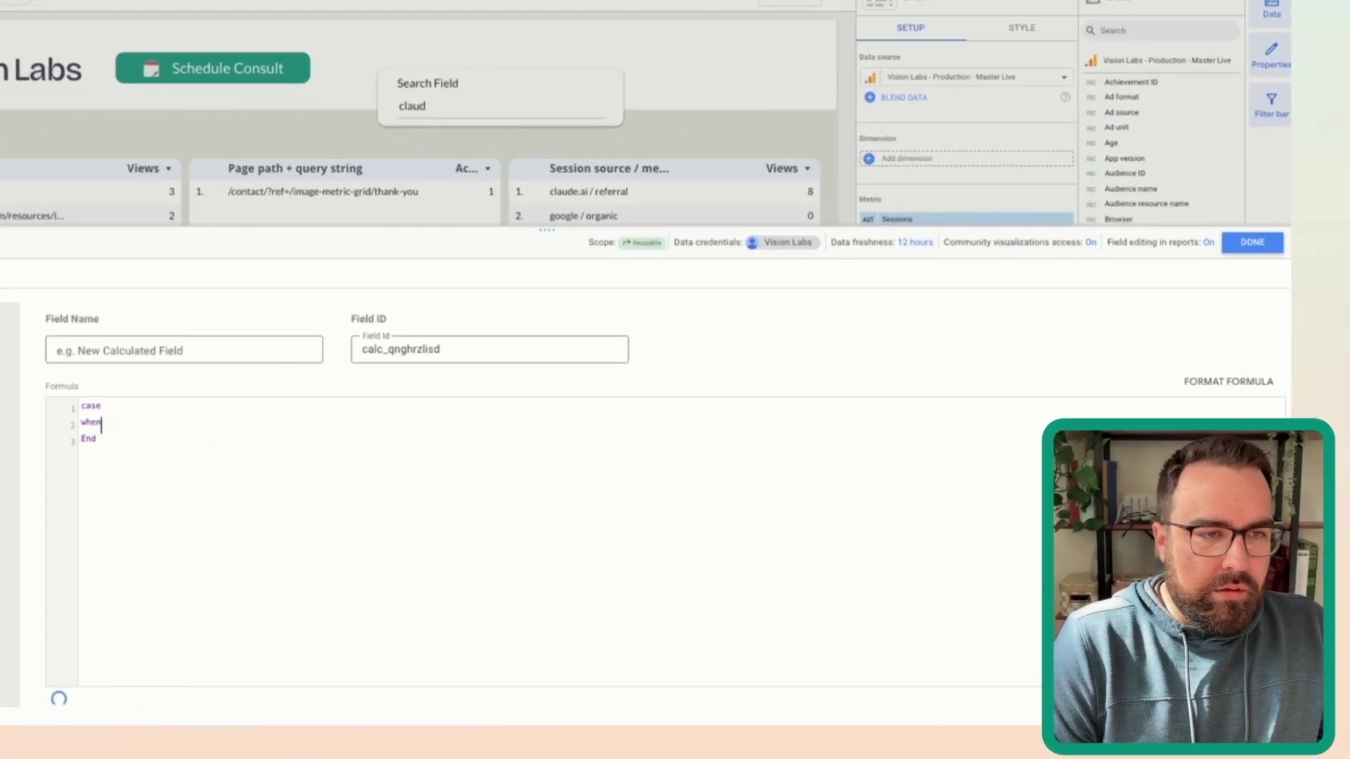
Step: Complete the when line with the Session source field so it reads: Session source contains claude then "Claude"
type("Session sourc")
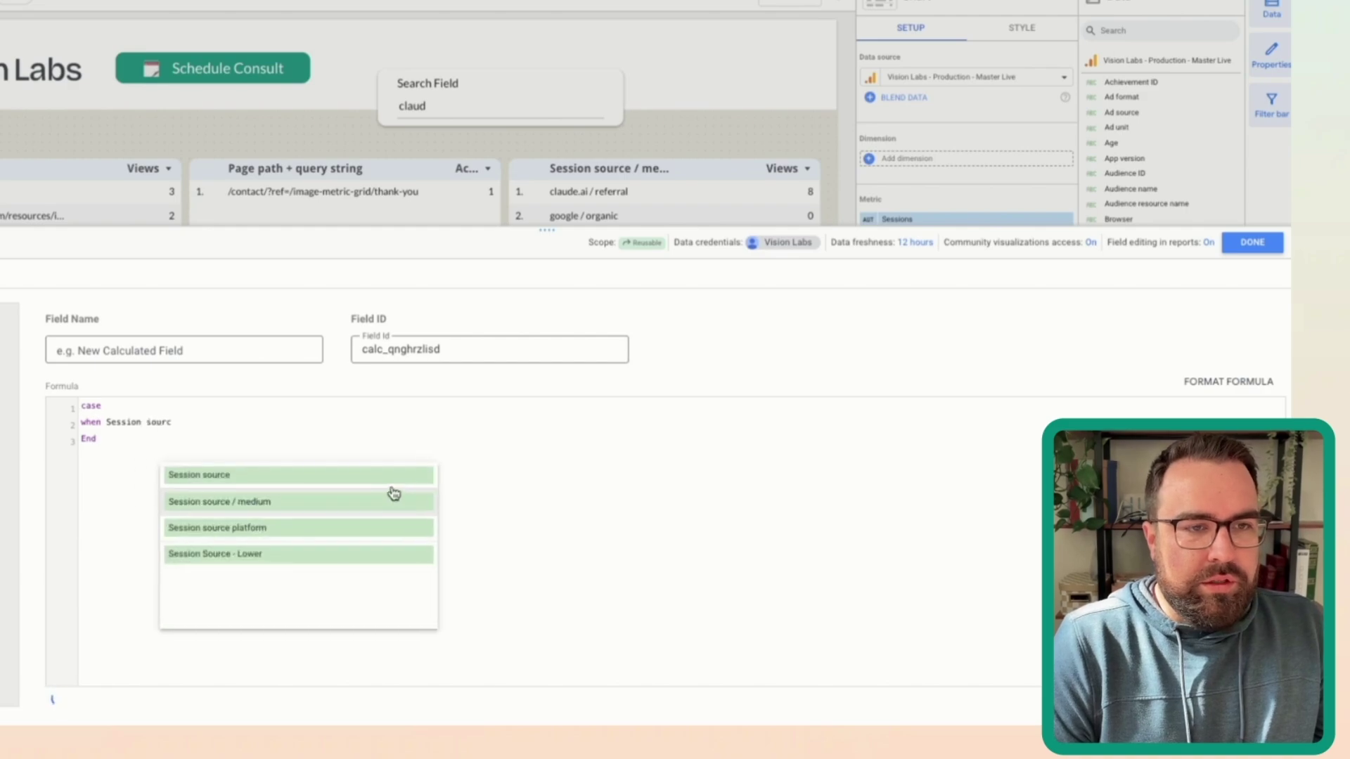
left_click(391, 485)
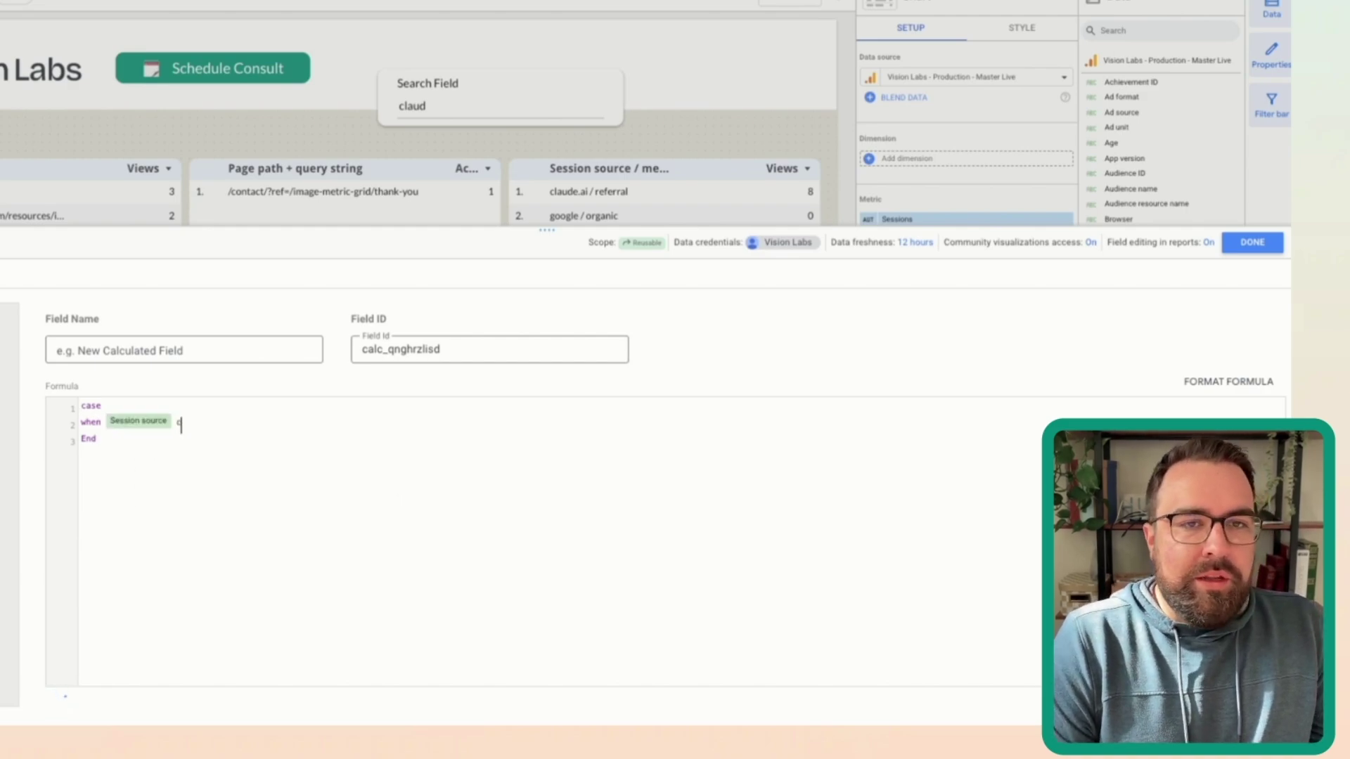
type("contains")
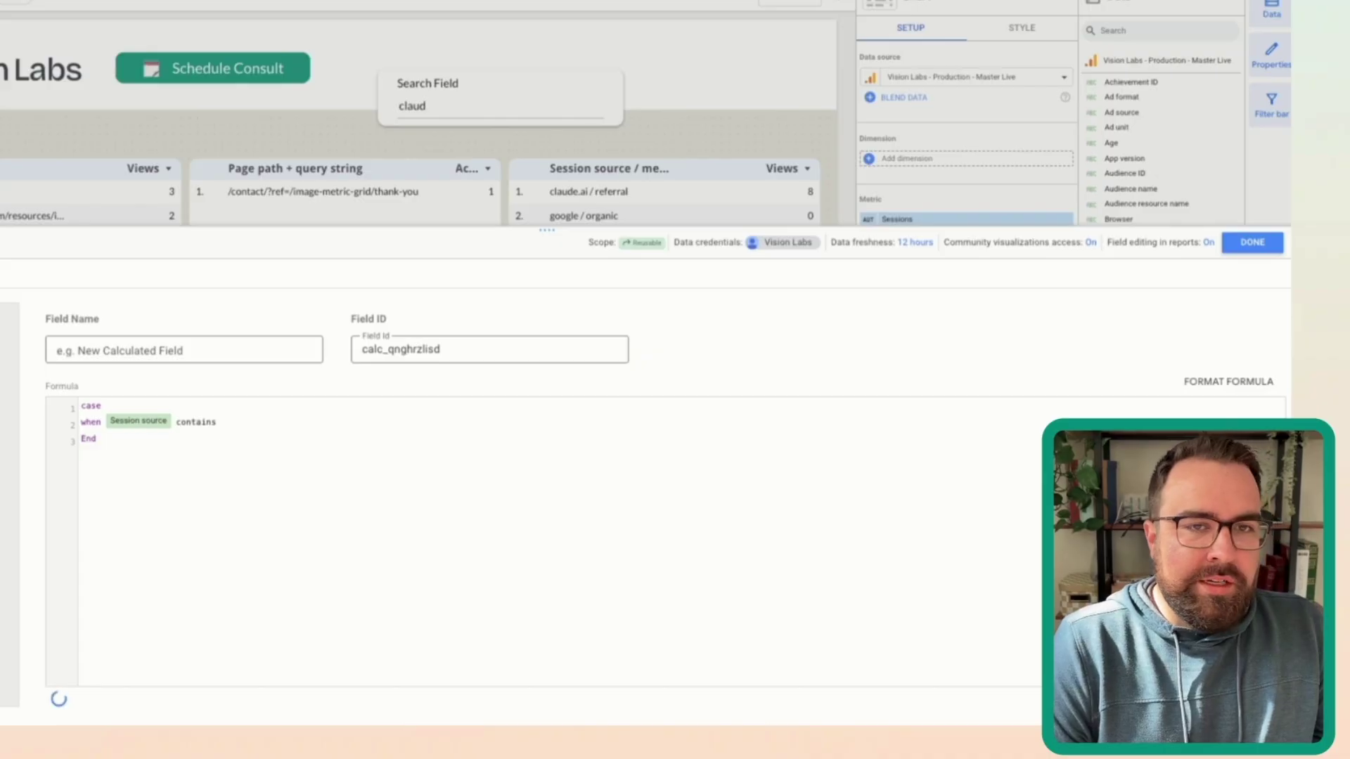
type(" claud")
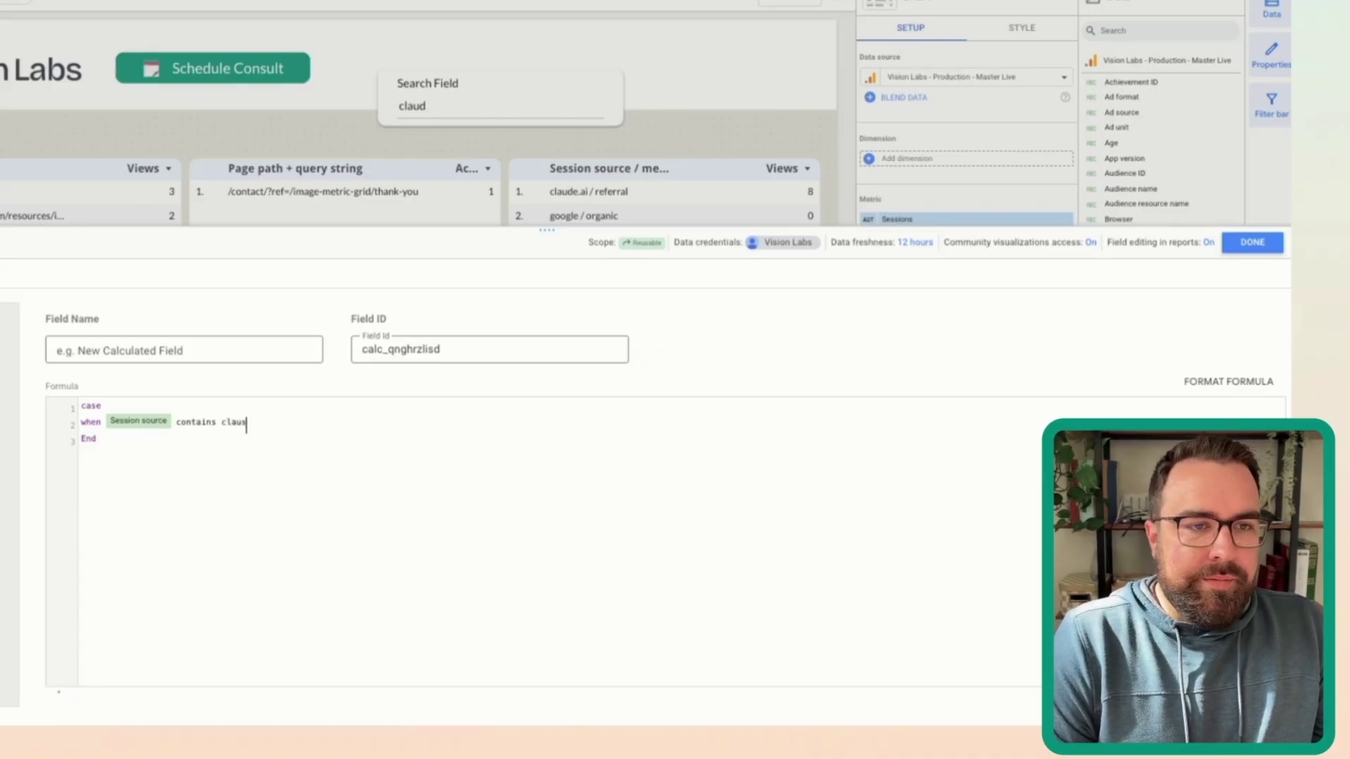
type("e th")
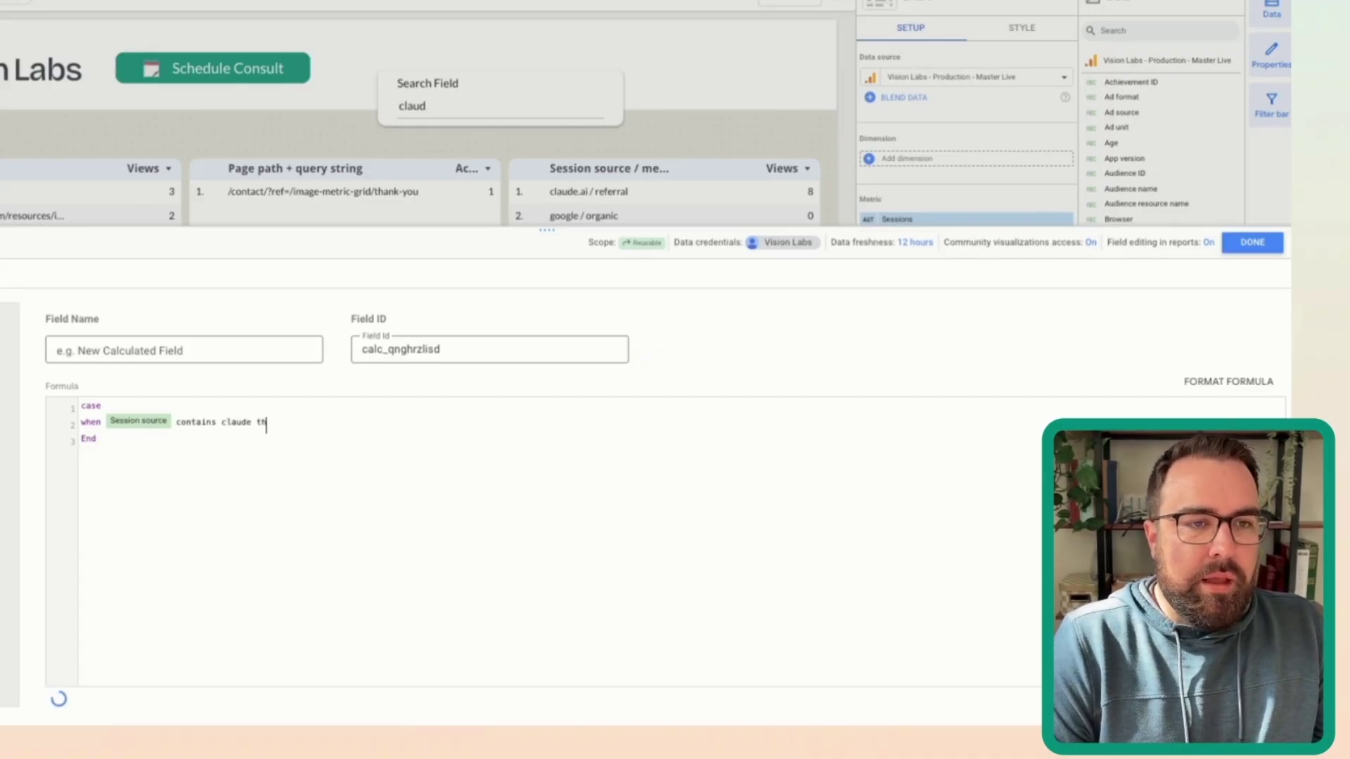
type("en \"Claude")
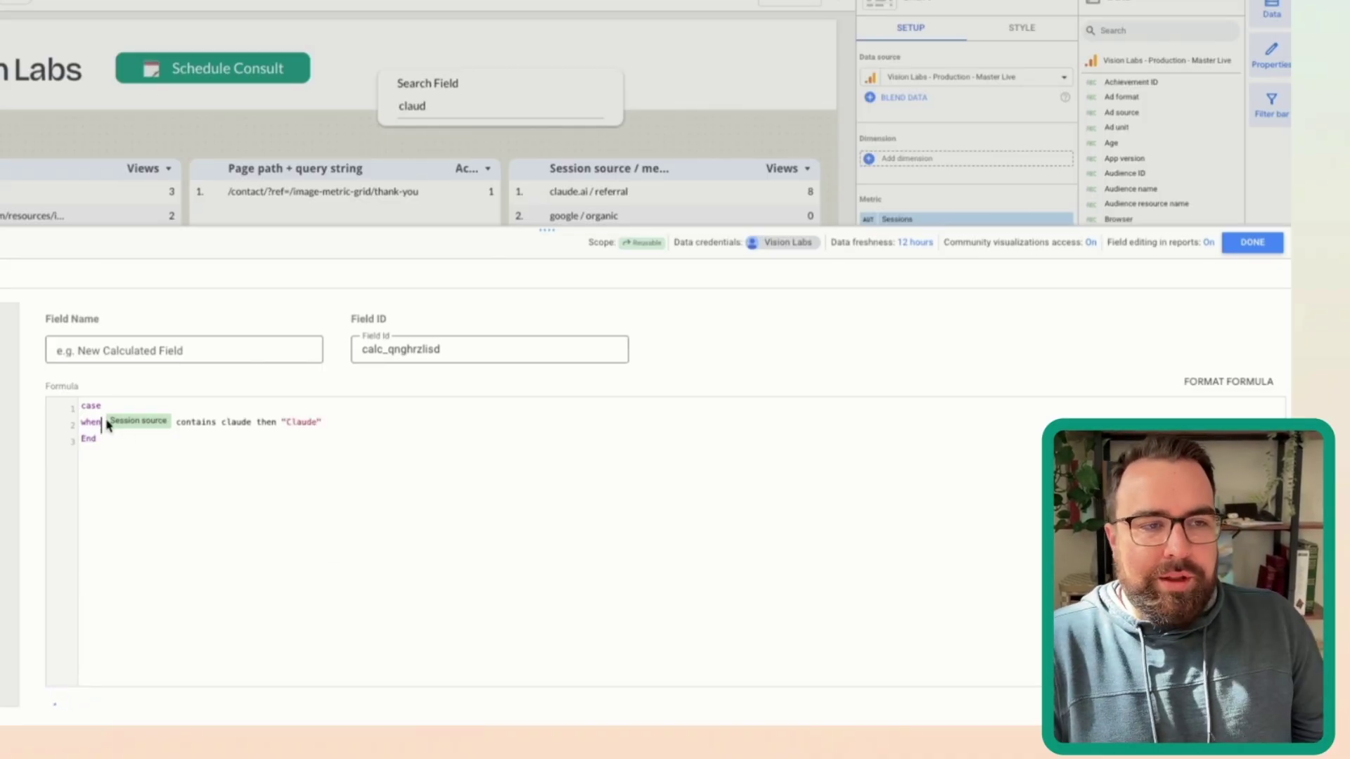
Step: Insert the CONTAINS_TEXT function before the Session source field in the when line, without its automatic closing parenthesis
left_click(171, 427)
key("Left")
key("Left")
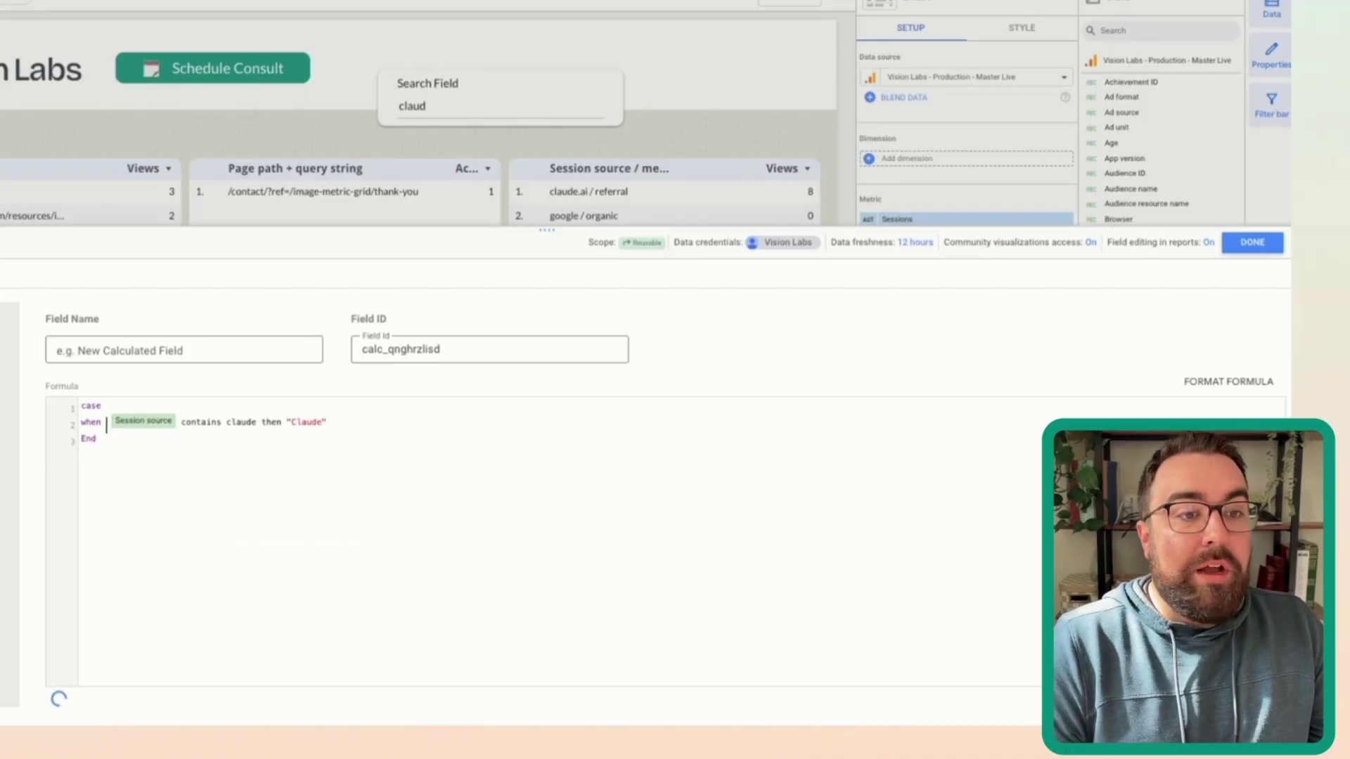
type("cont")
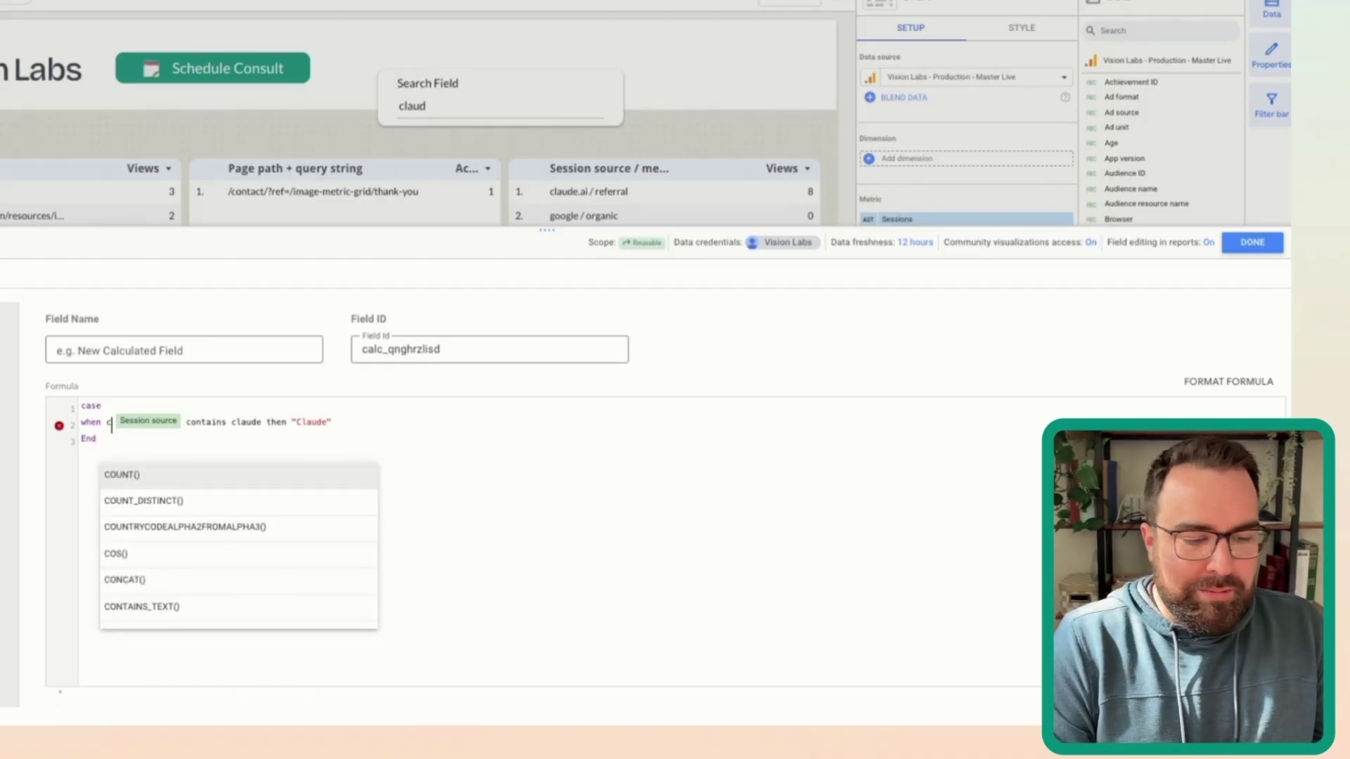
type("ains")
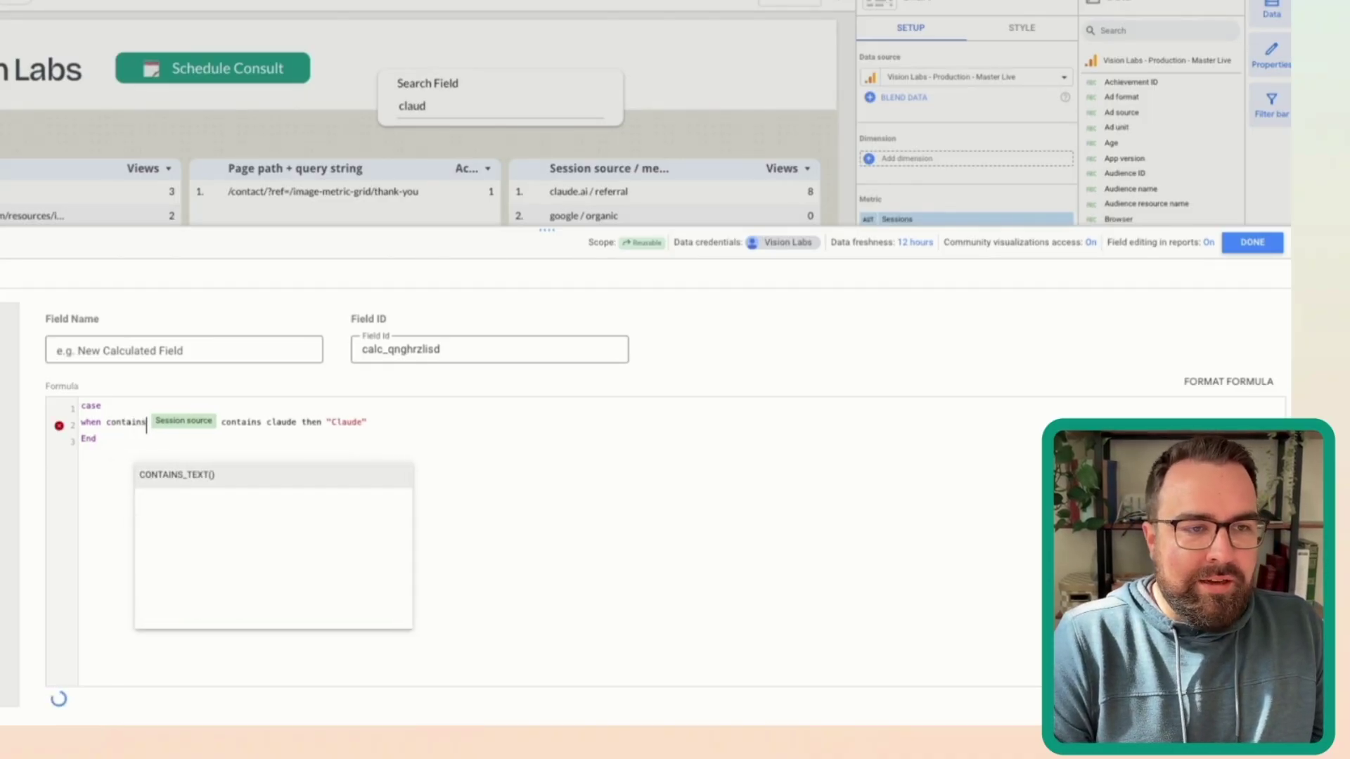
left_click(172, 474)
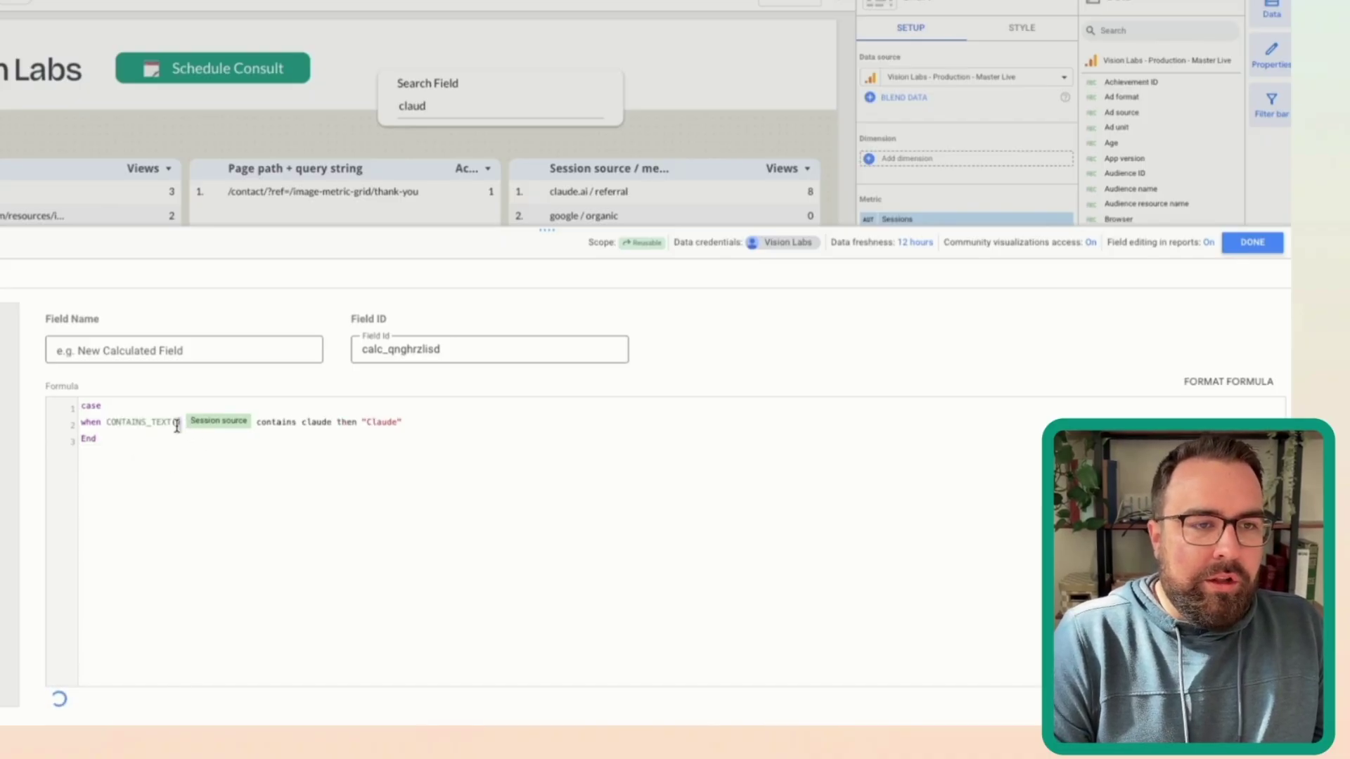
key("Delete")
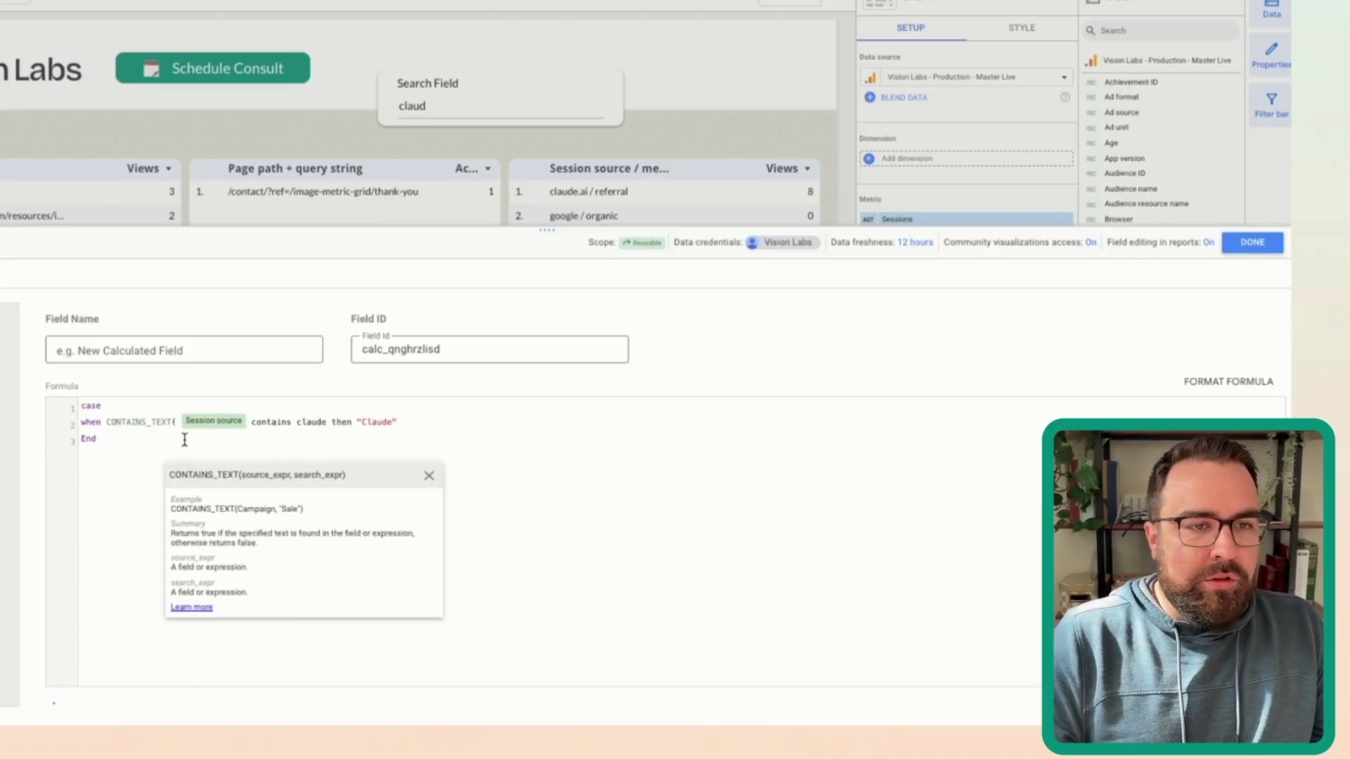
Step: Add a comma and the search text "claude" after the Session source field in the when line
left_click(249, 424)
type(", \"")
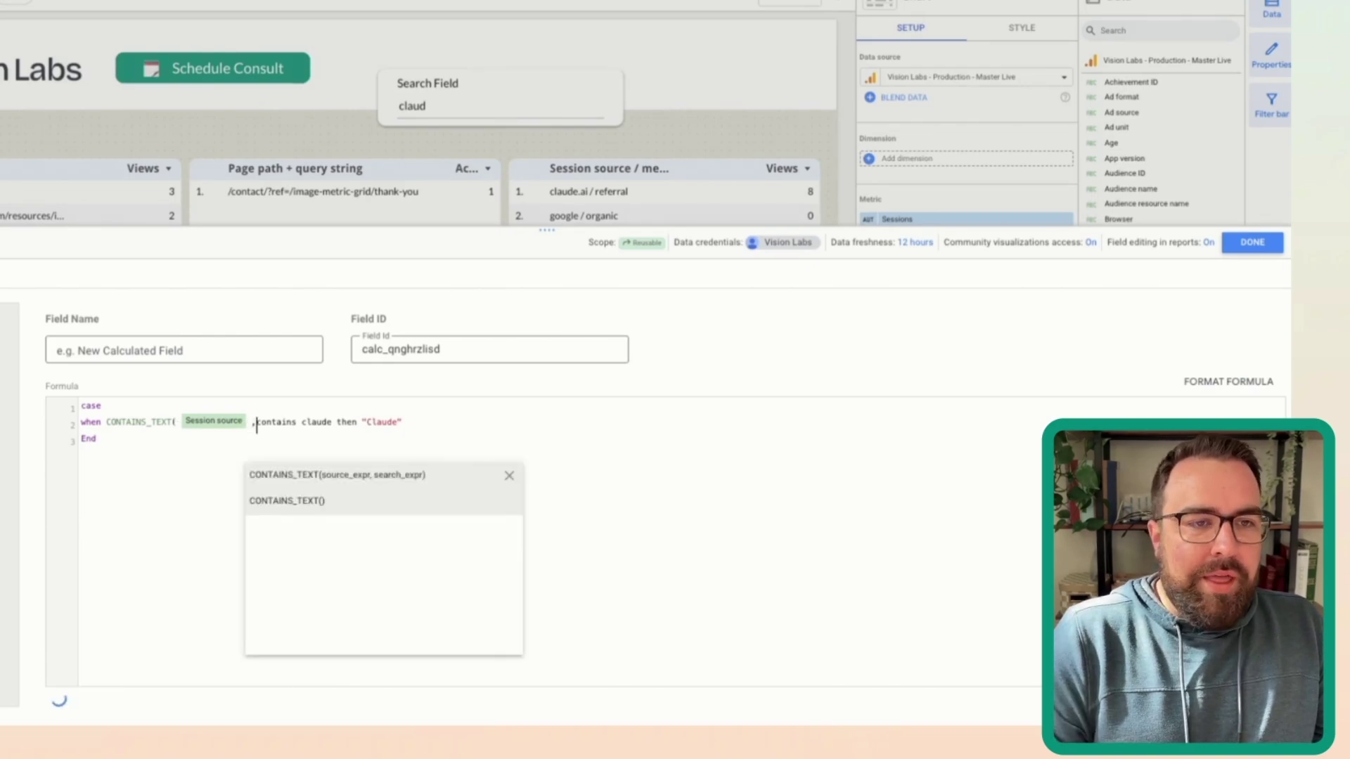
type("claude")
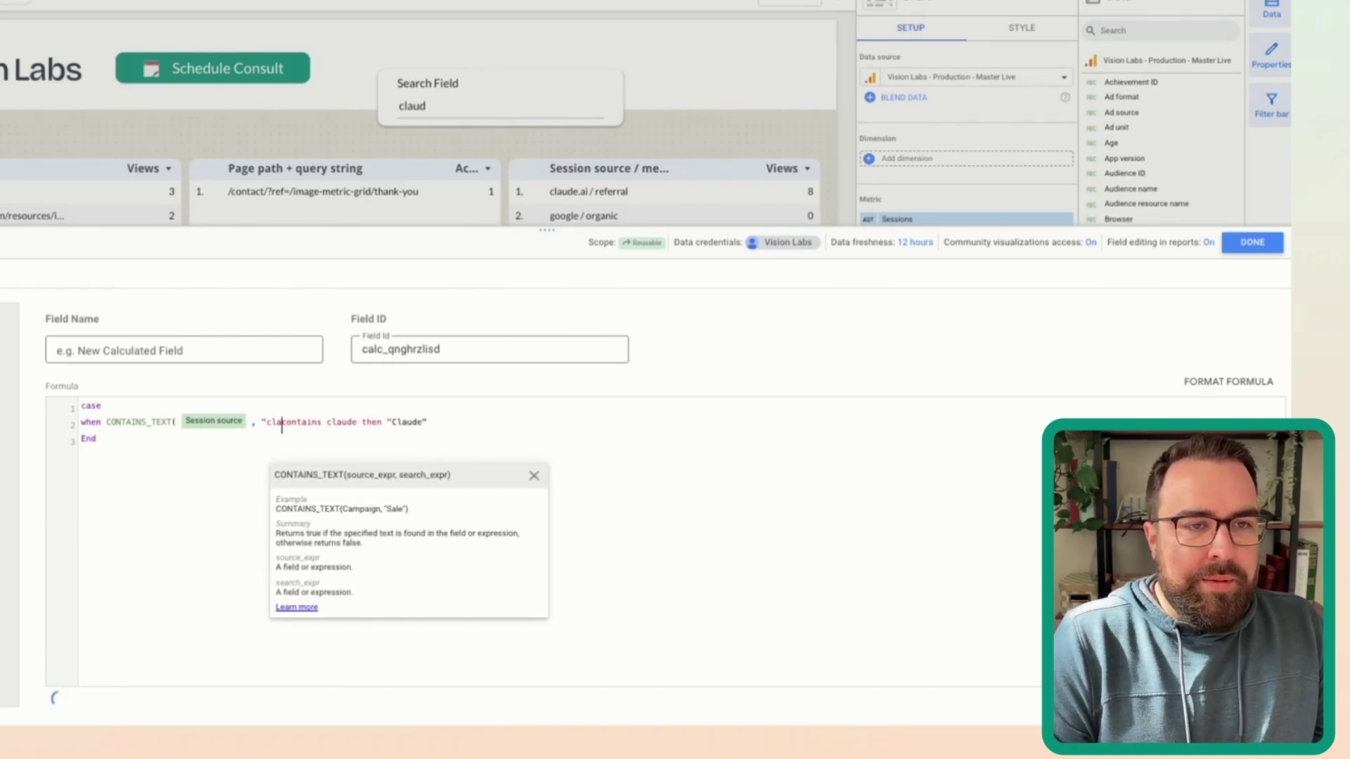
type("\"\",")
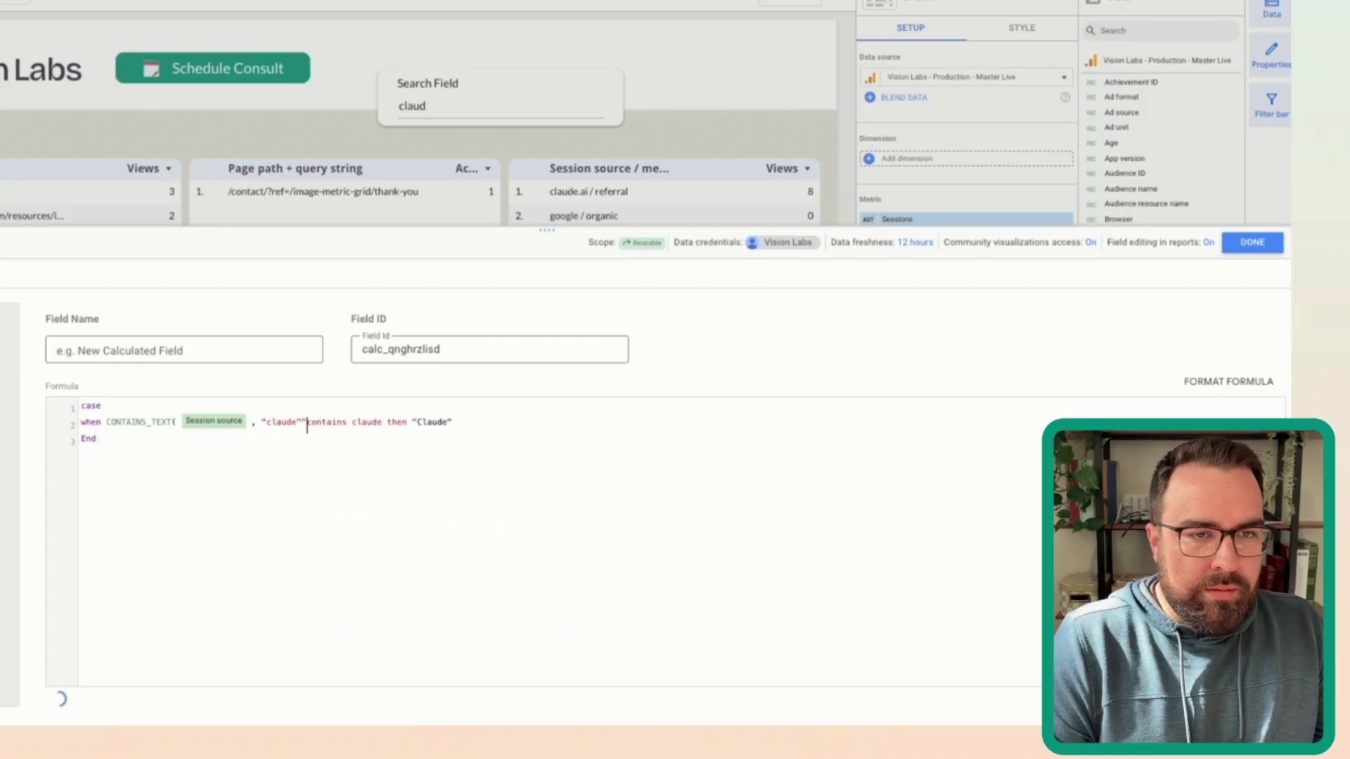
Step: Clean up the leftover text so the when line reads: CONTAINS_TEXT(Session source, "claude") then "Claude"
left_click_drag(417, 422, 320, 426)
key("BackSpace")
key("BackSpace")
key("BackSpace")
key("BackSpace")
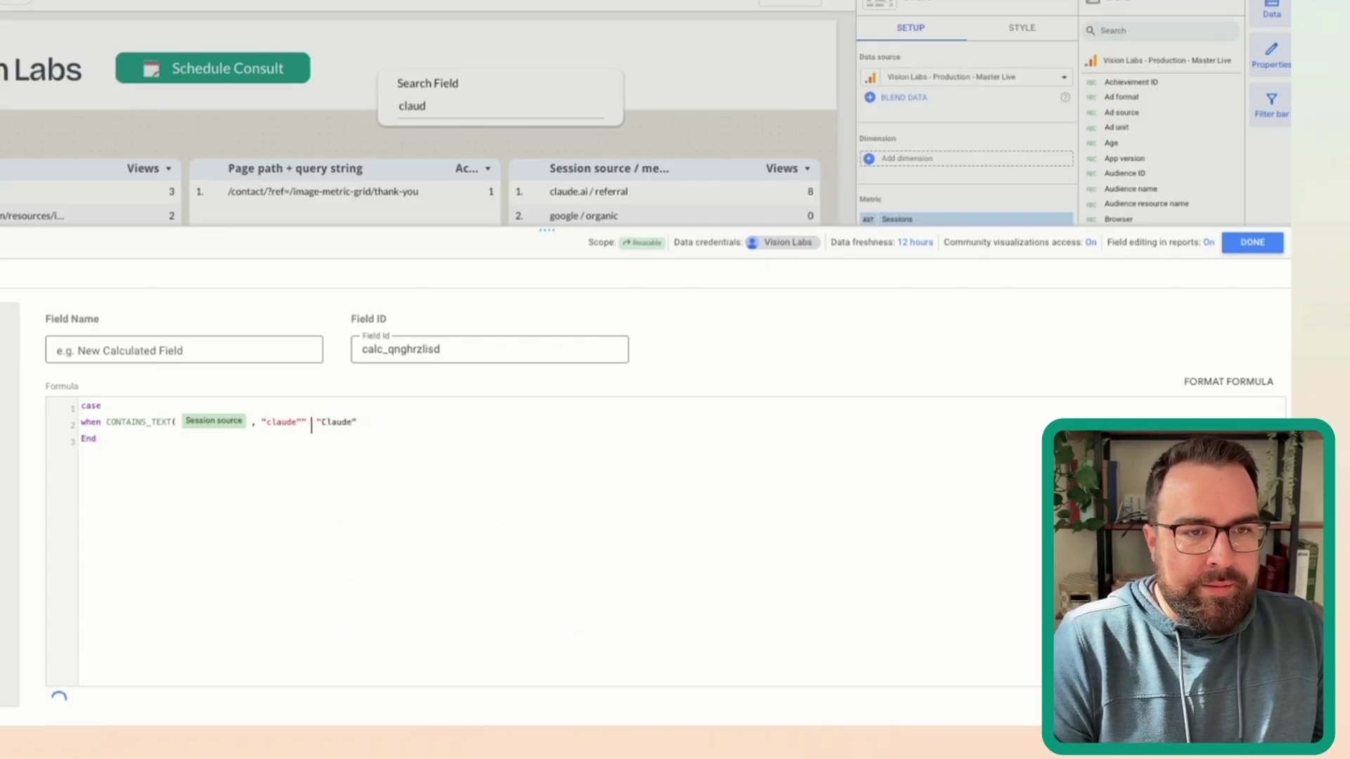
type("then")
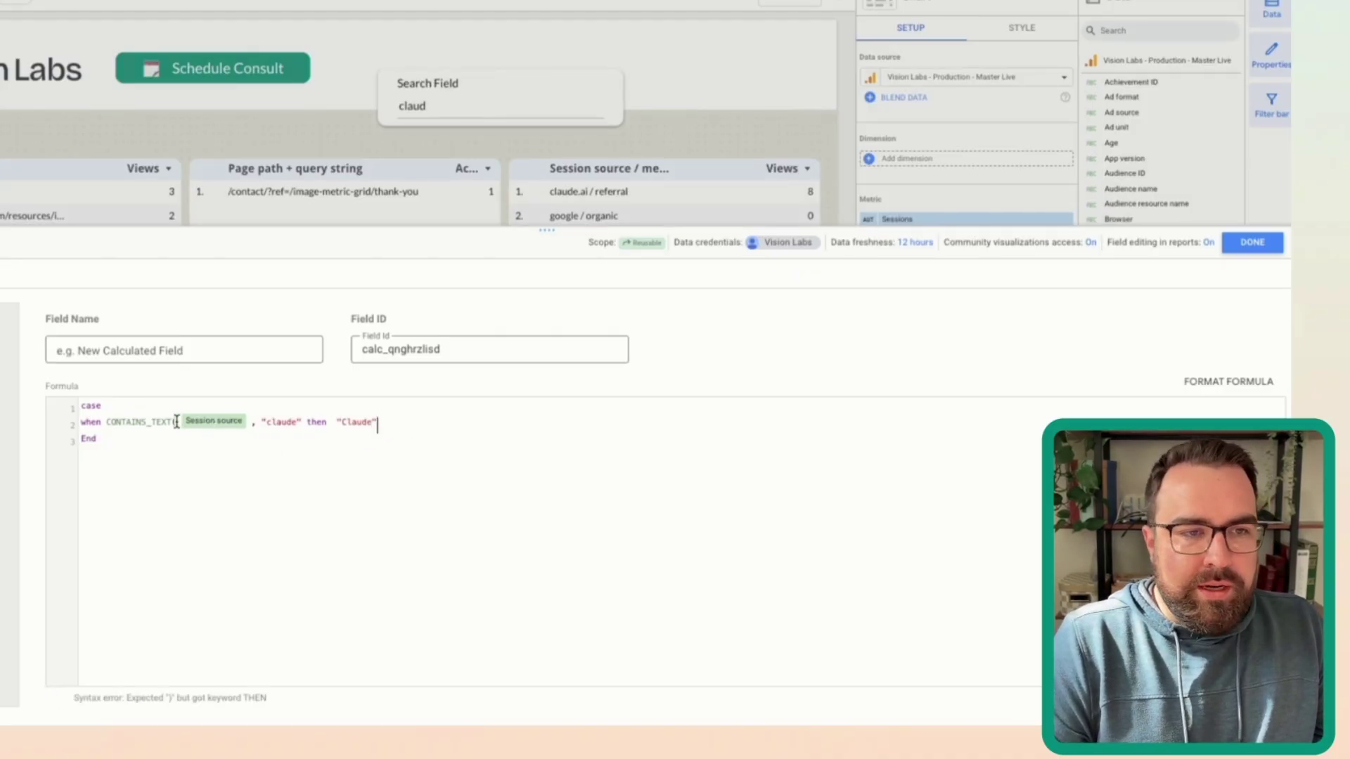
left_click(304, 423)
type(")")
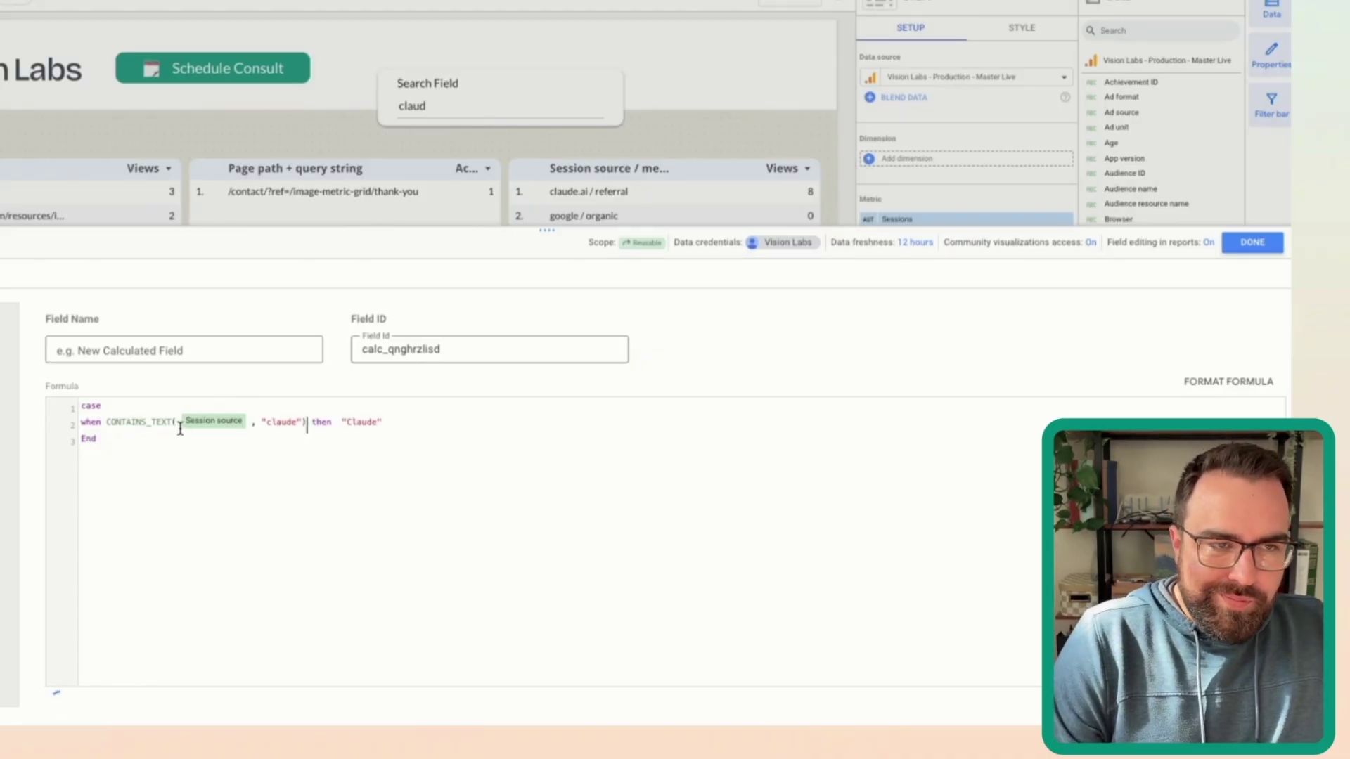
left_click(420, 418)
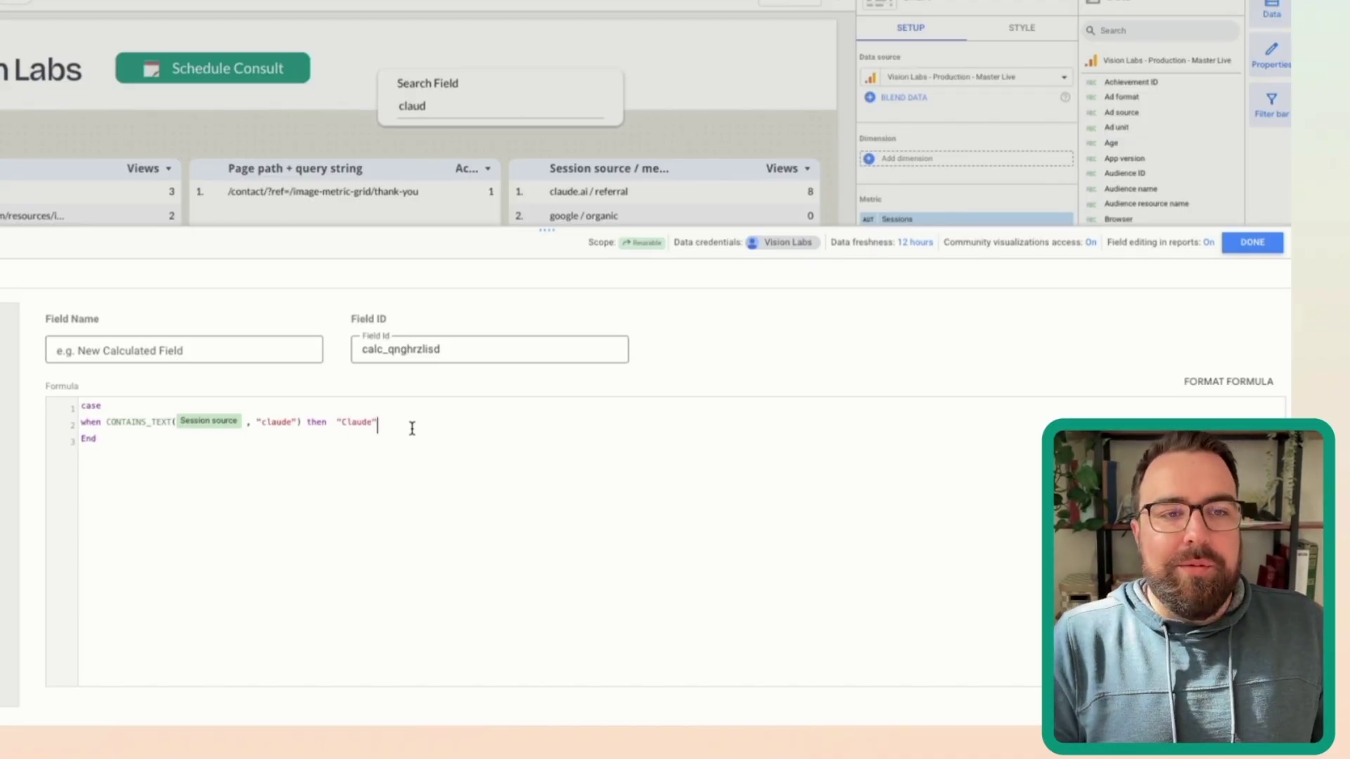
Step: Copy the CONTAINS_TEXT condition and its then "Claude" result, and place the cursor on the End line
left_click_drag(413, 425, 71, 429)
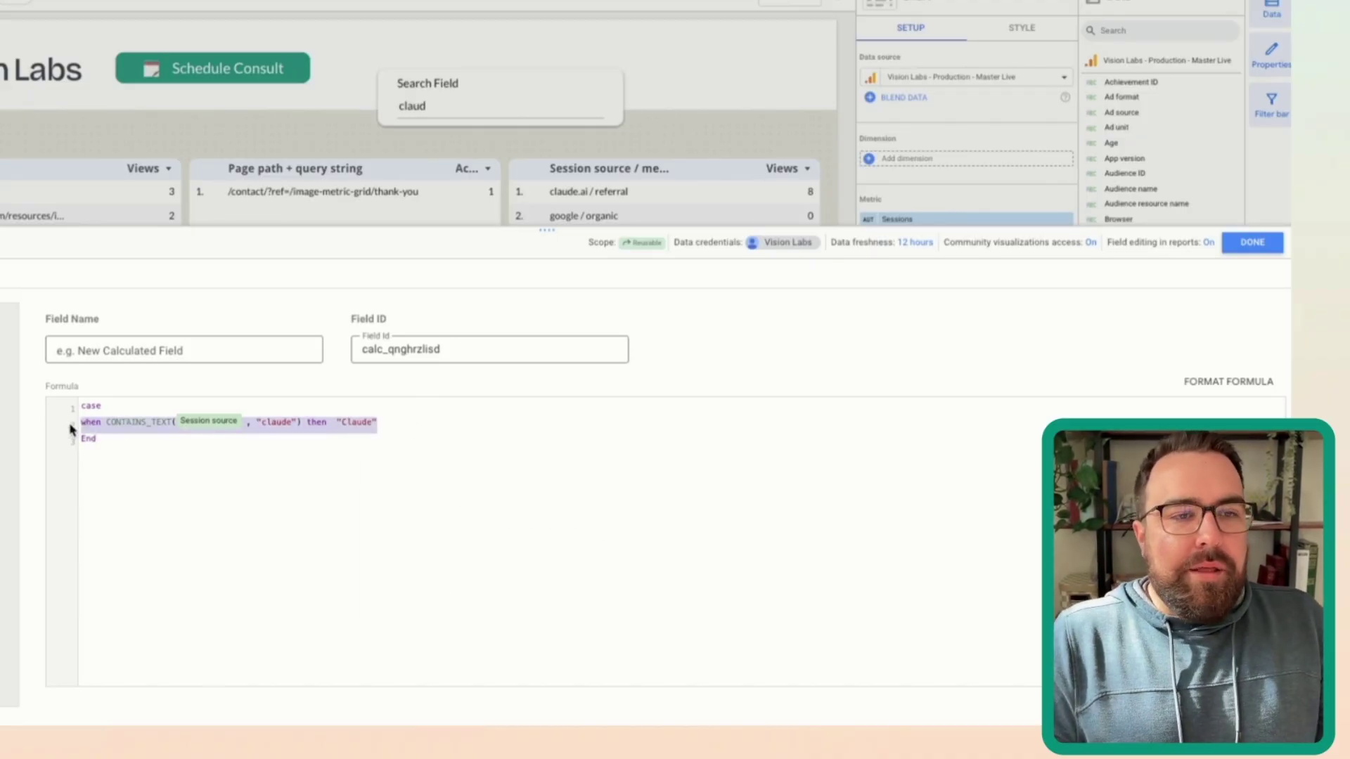
left_click(395, 426)
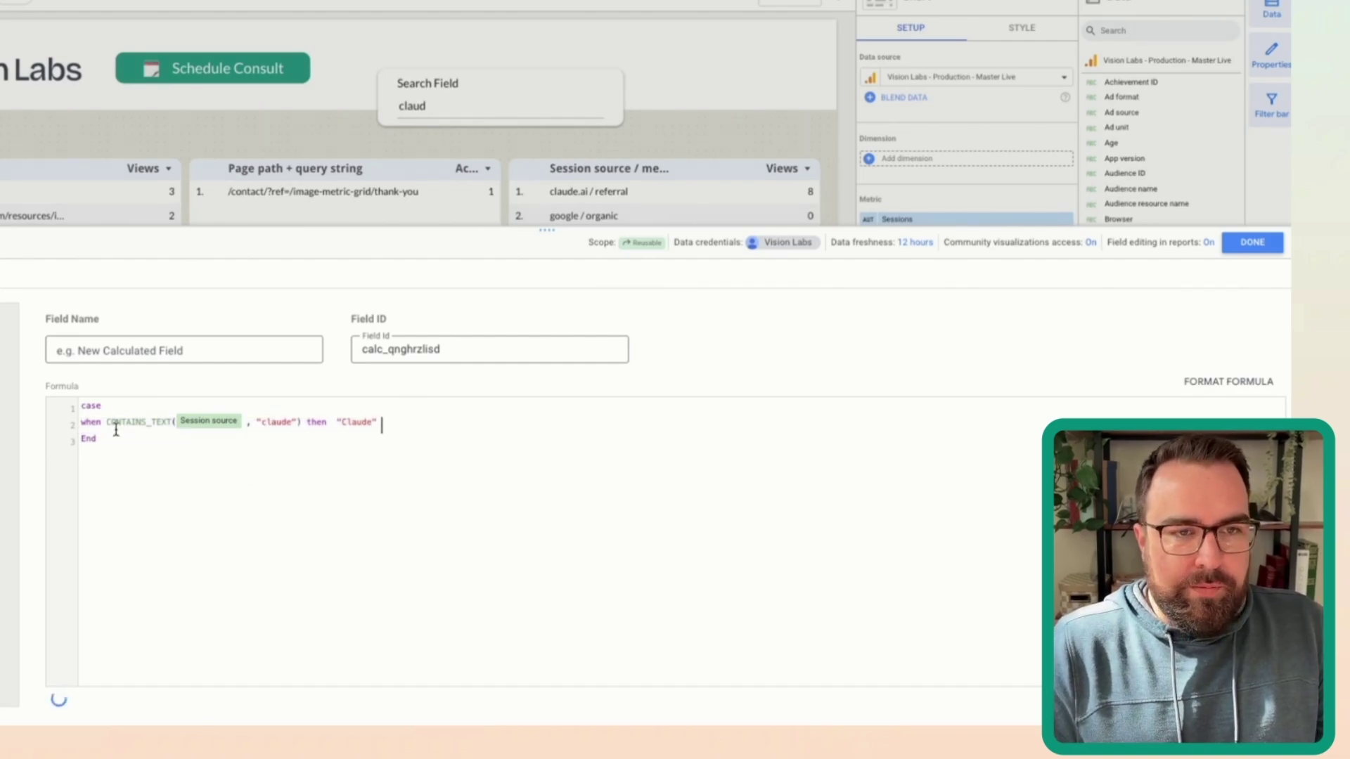
left_click(82, 408)
left_click_drag(105, 425, 82, 440)
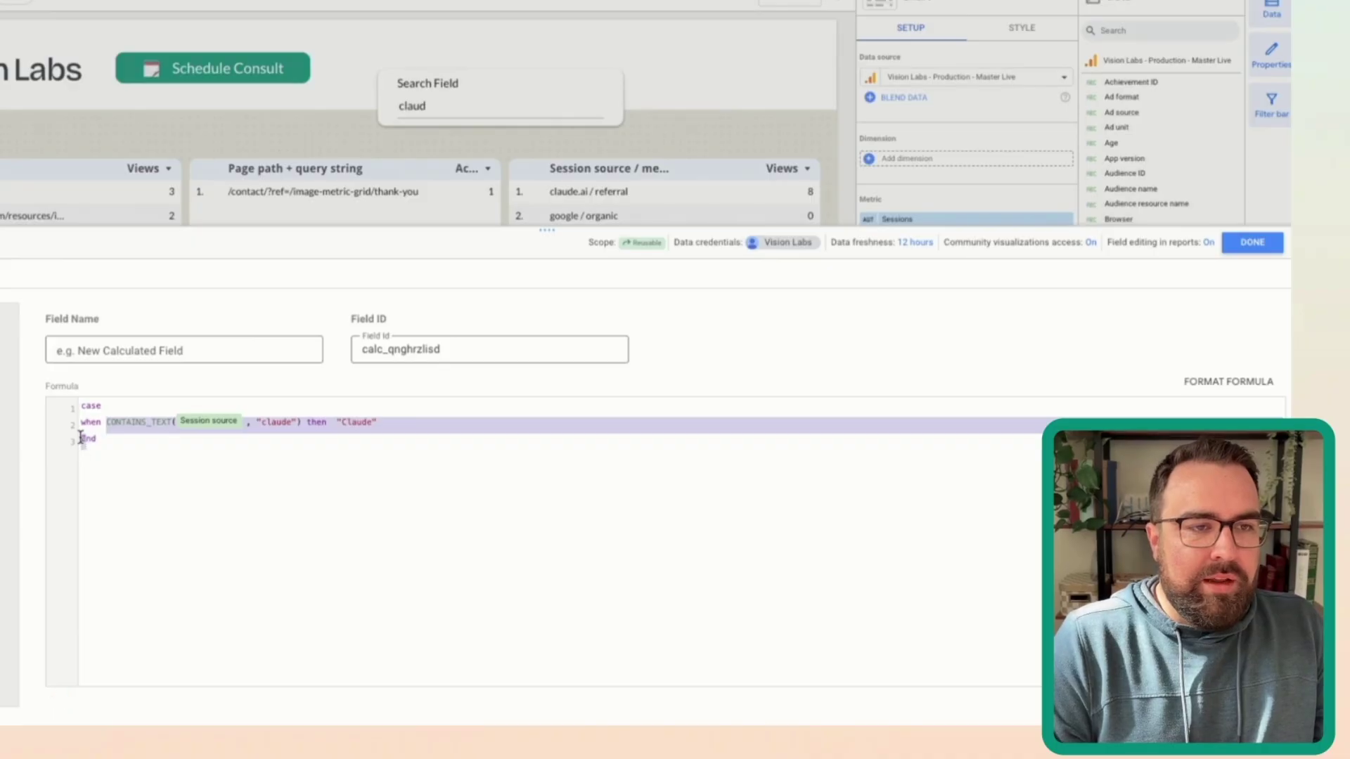
left_click(85, 440)
Step: Make room for another line between the Claude line and END, clearing the stray ENDS_WITH text
key("Return")
key("Return")
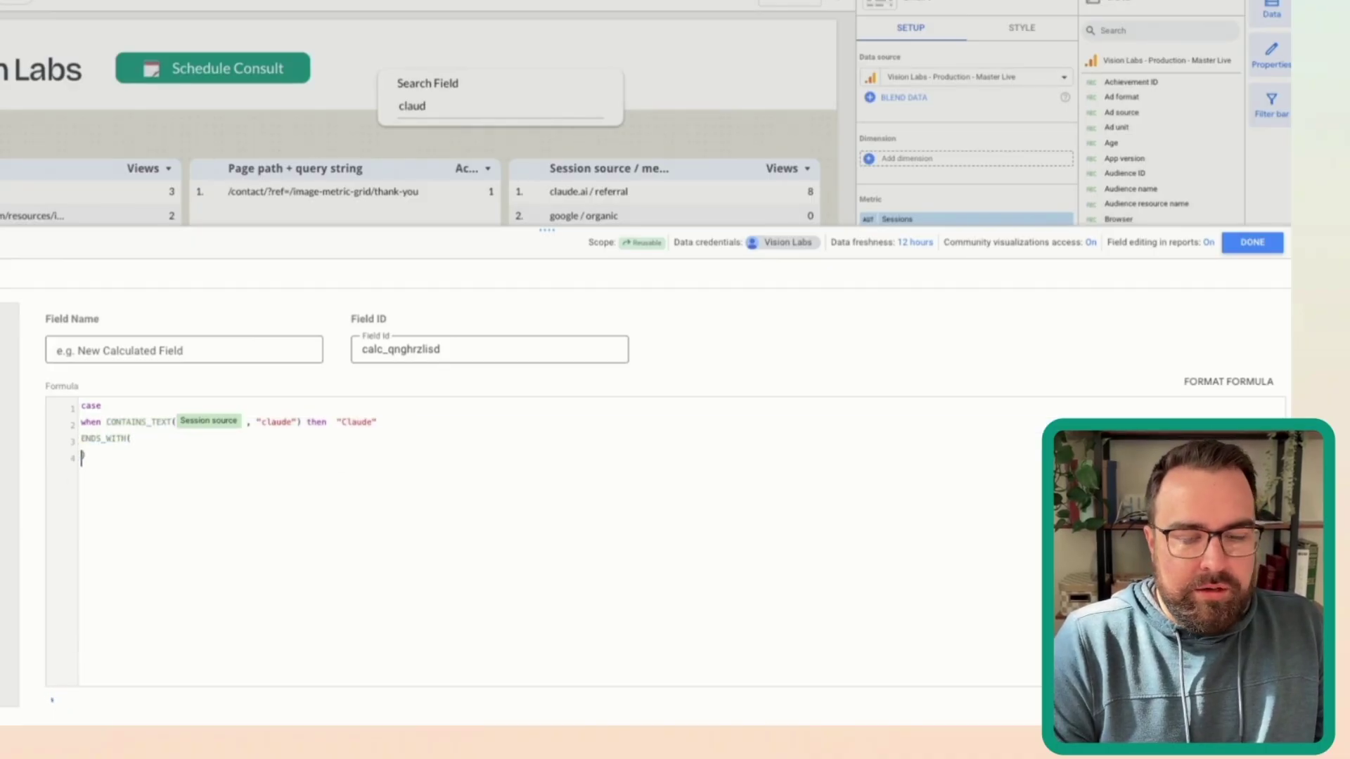
key("BackSpace")
key("BackSpace")
key("BackSpace")
key("BackSpace")
key("BackSpace")
key("BackSpace")
key("BackSpace")
key("BackSpace")
key("BackSpace")
key("BackSpace")
key("BackSpace")
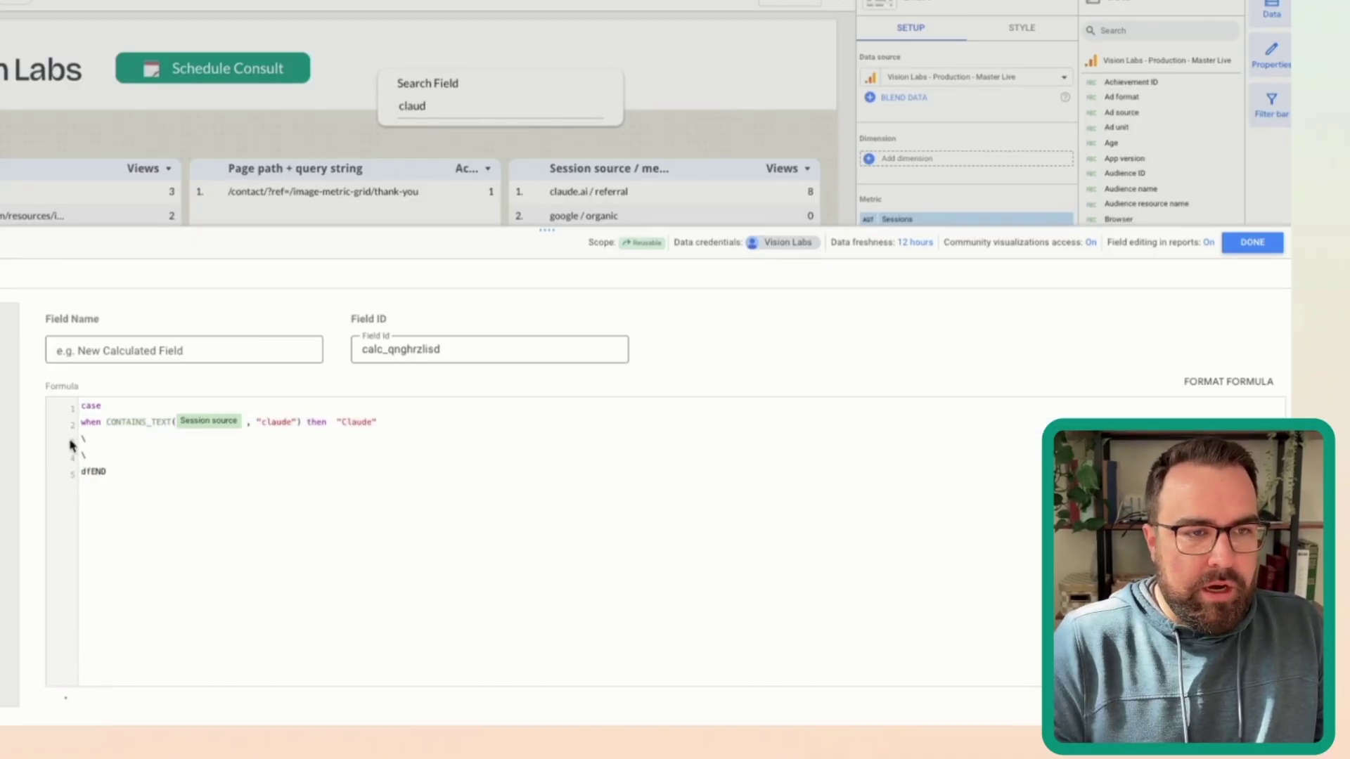
key("BackSpace")
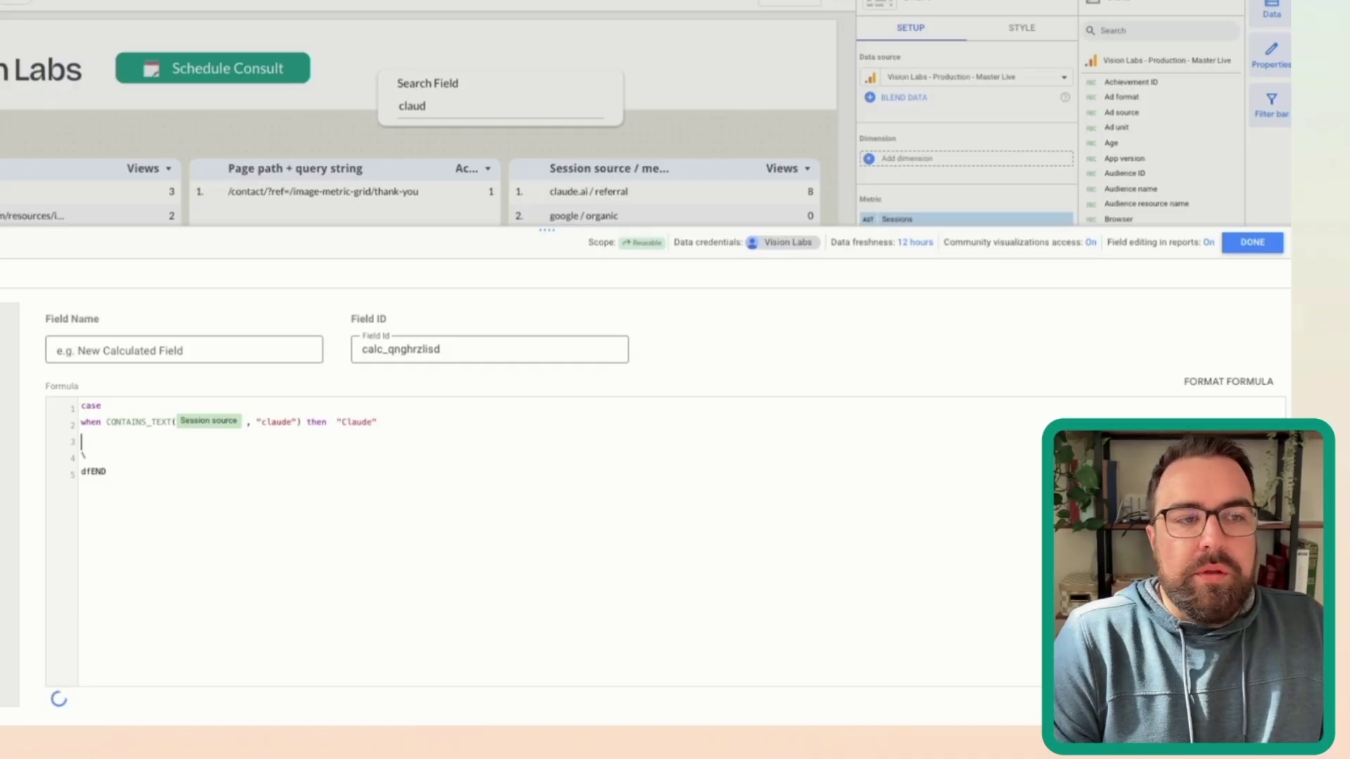
Step: Add a second When line with the copied Session source condition and set its search text to "gpt"
type("w")
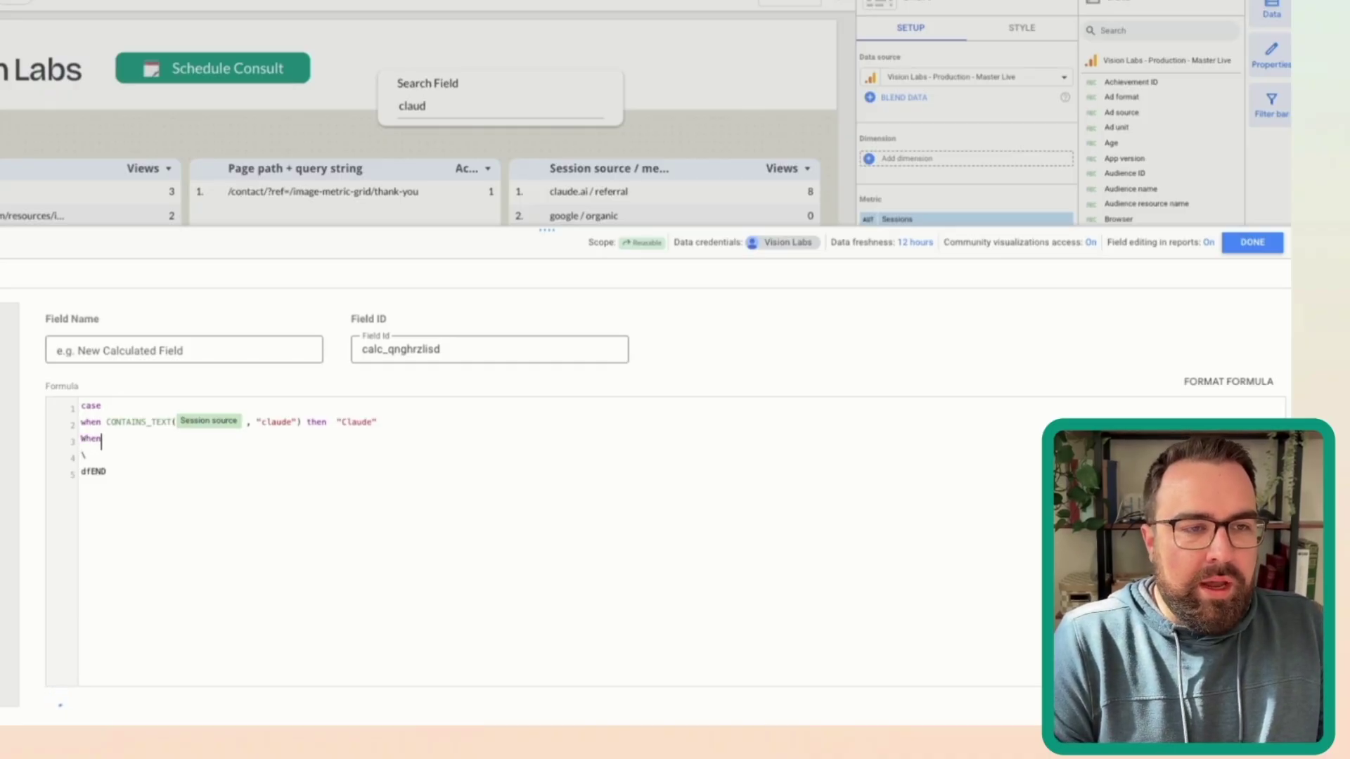
type("hen")
type("CONTAINS_TEXT(Session source, \"claude\") then \"Claude\"")
double_click(277, 440)
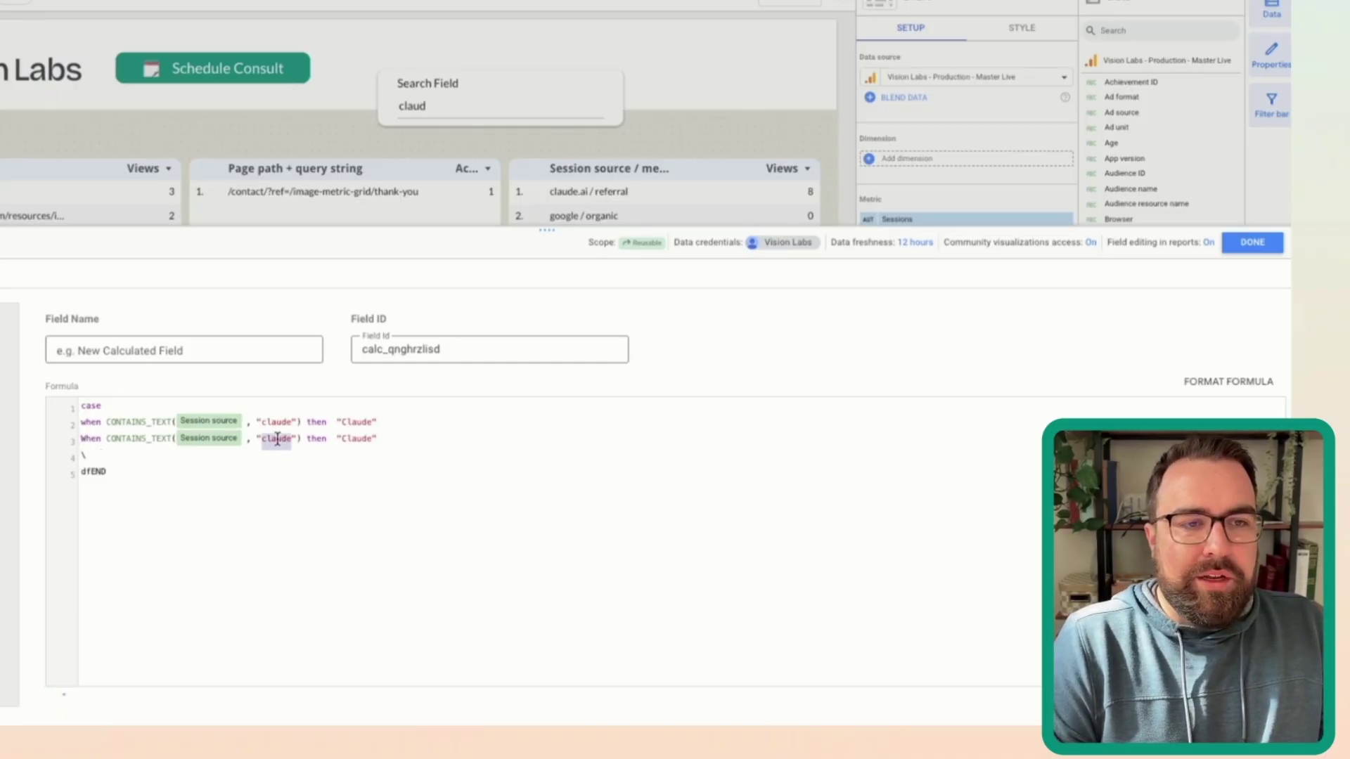
type("chat")
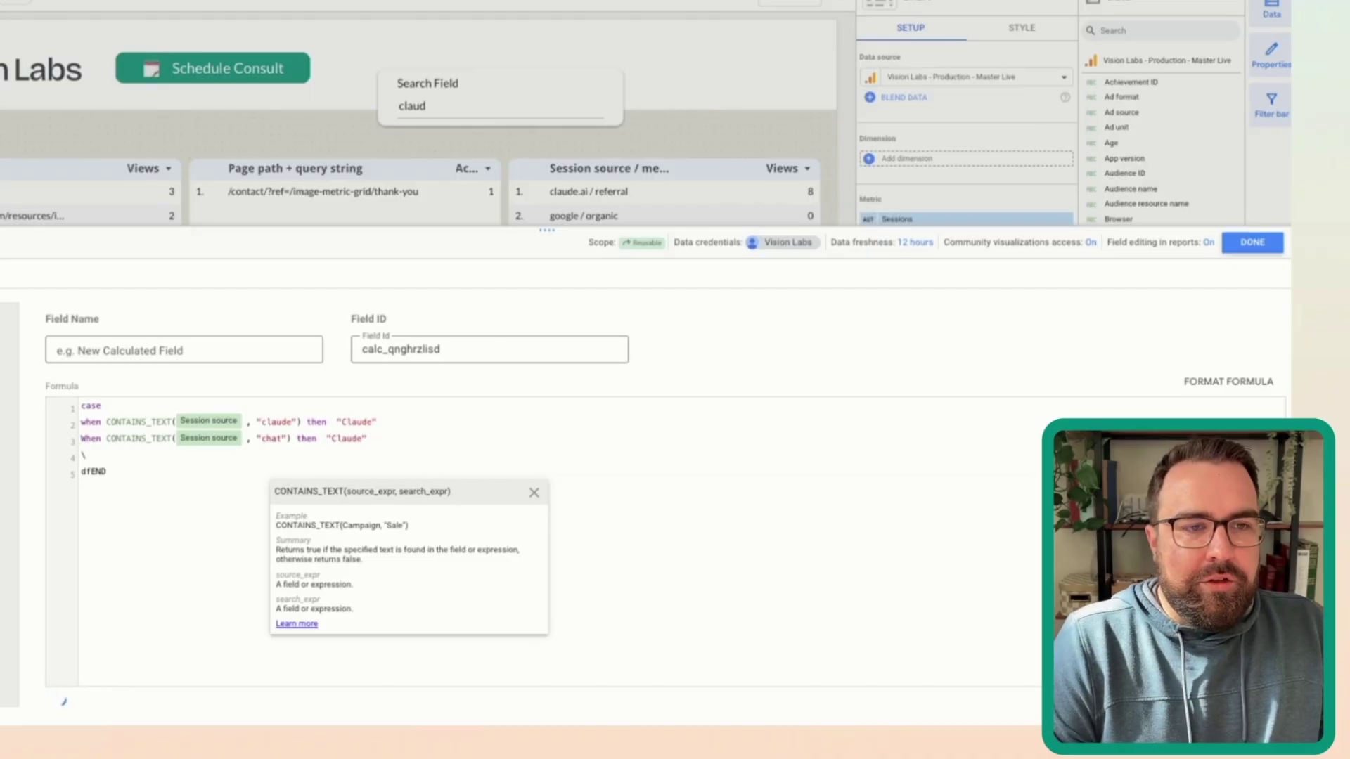
key("BackSpace")
key("BackSpace")
key("BackSpace")
key("BackSpace")
type("gpt")
Step: Change the result of the second When line to "Chat GPT"
left_click(355, 443)
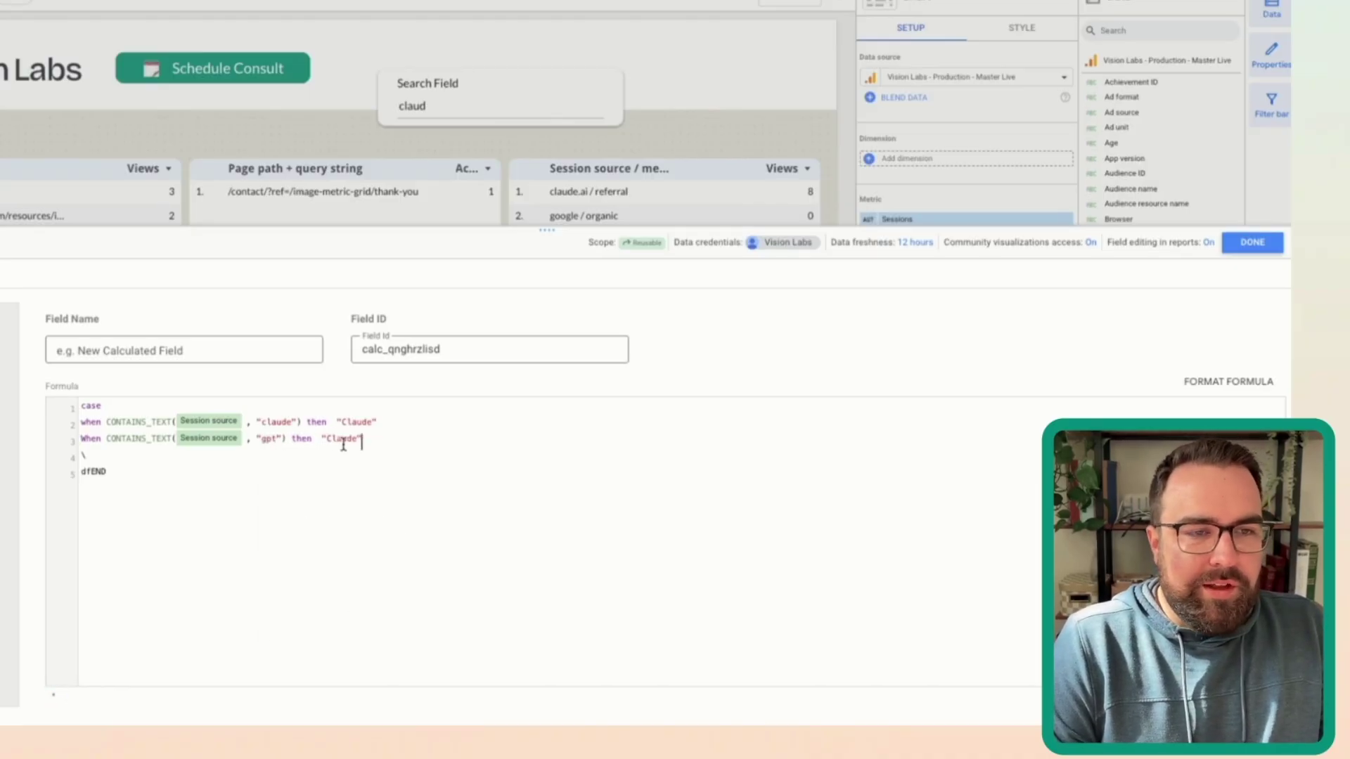
double_click(344, 439)
key("BackSpace")
type("Chat GPT")
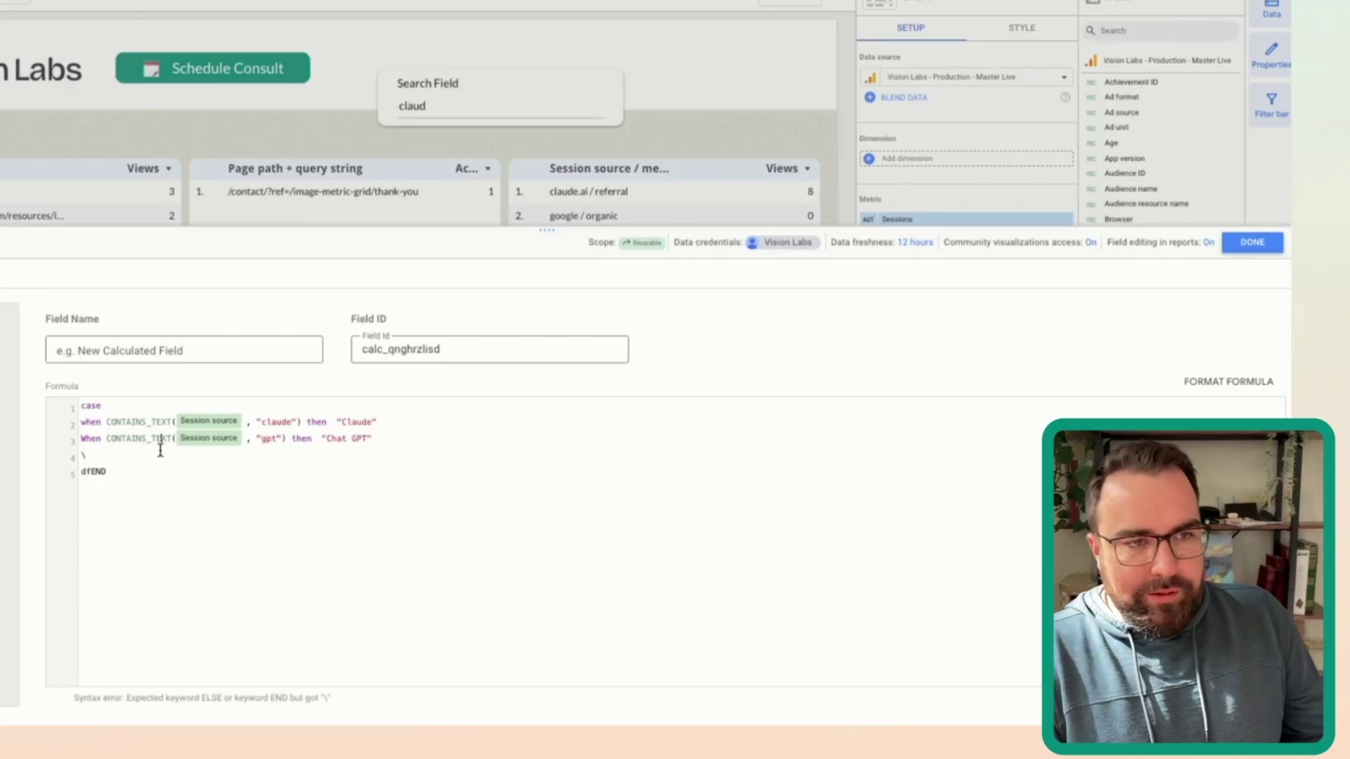
Step: Remove the stray backslash below the Chat GPT line and add blank lines before END
key("BackSpace")
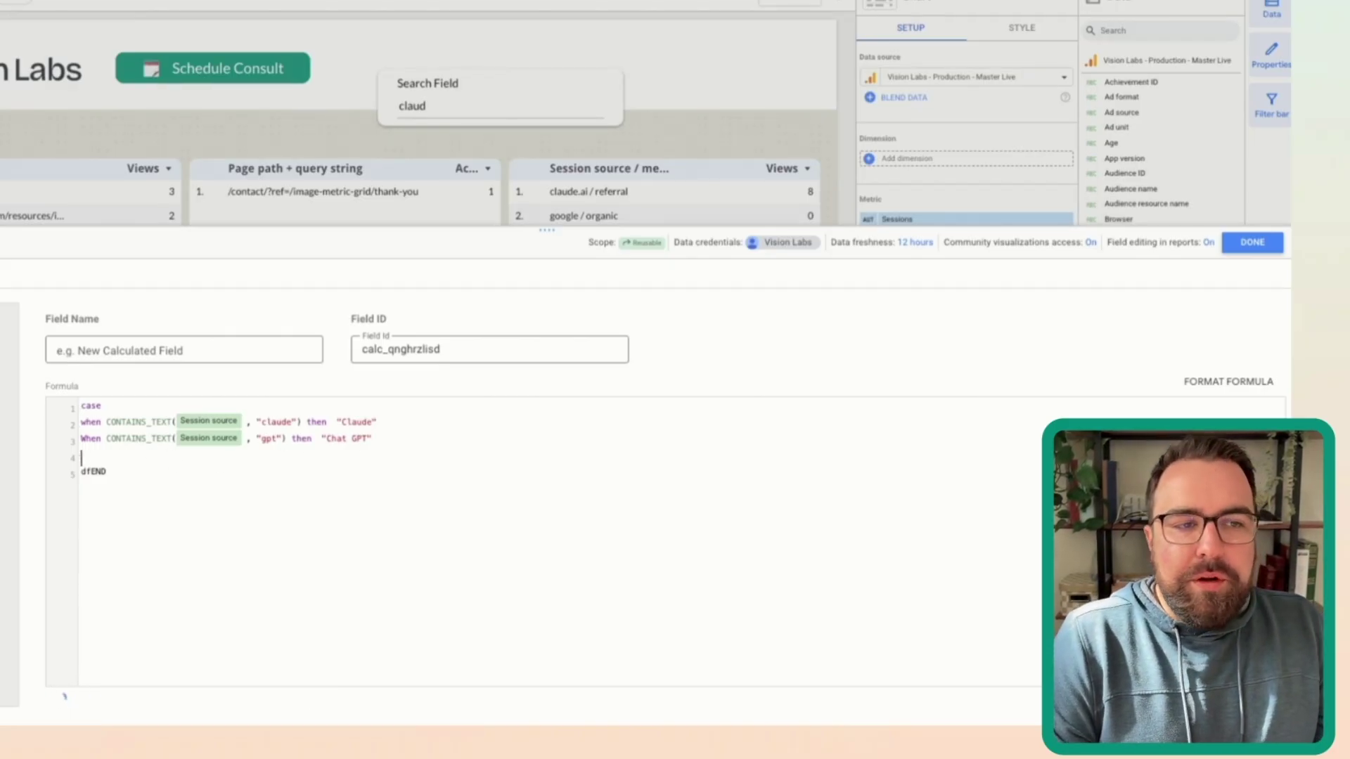
key("Return")
key("Return")
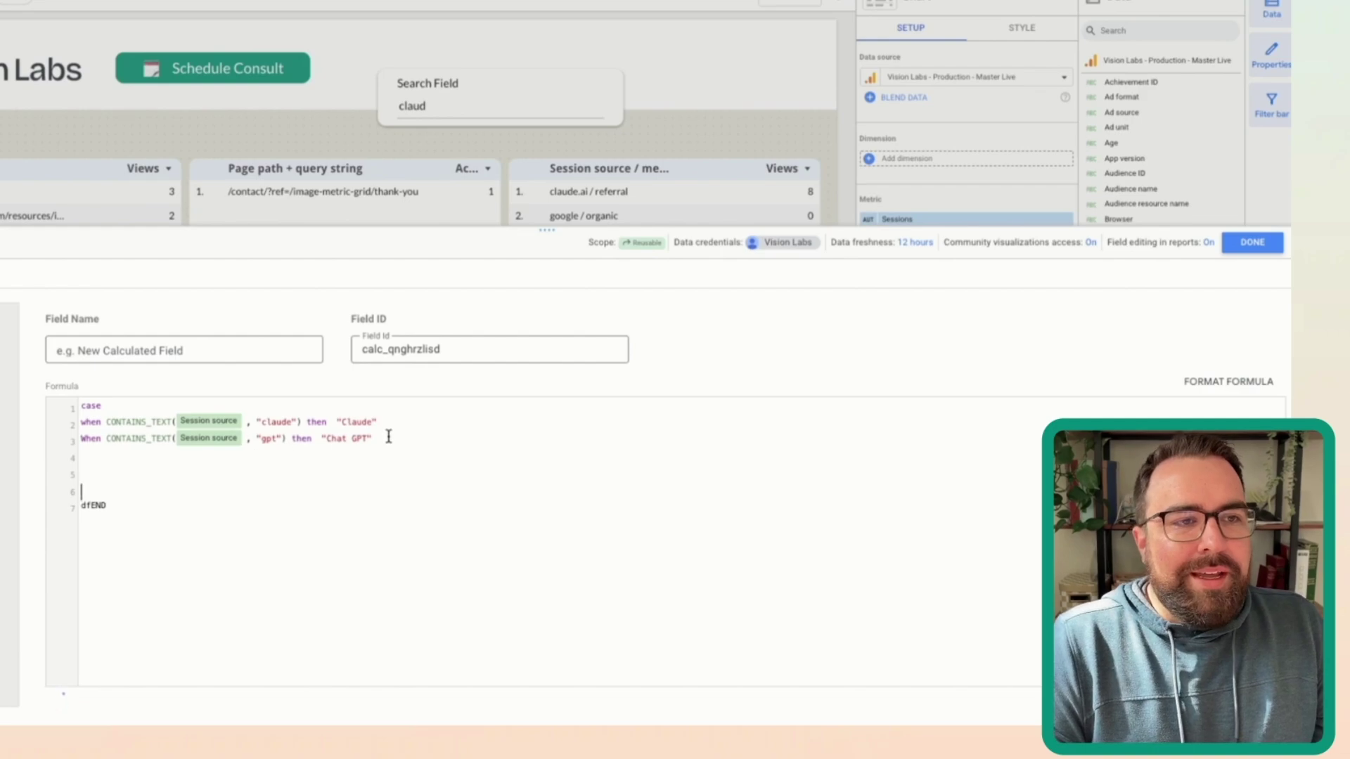
Step: Copy the Chat GPT line and paste it after a new "or" in the Claude line, without its When keyword
left_click(394, 438)
left_click_drag(376, 438, 60, 444)
key("ctrl+c")
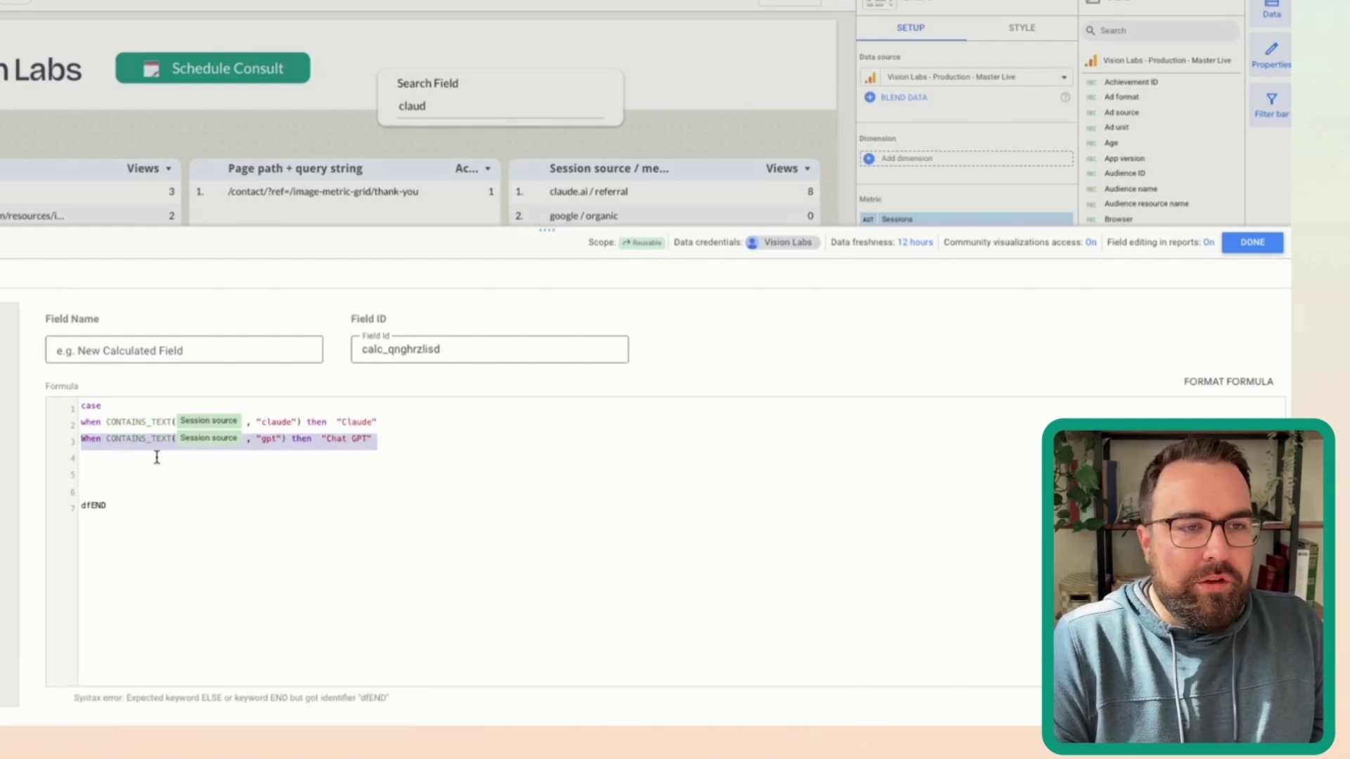
left_click(156, 458)
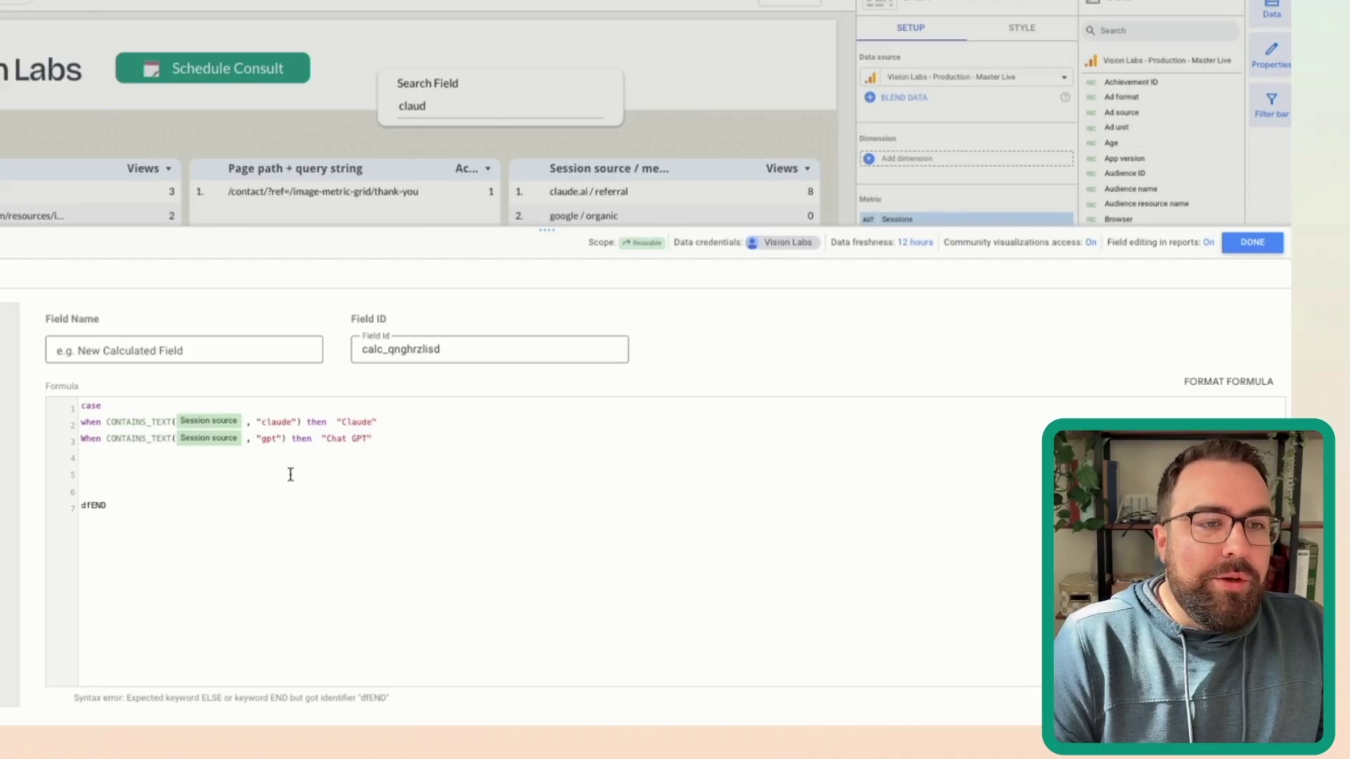
left_click(305, 421)
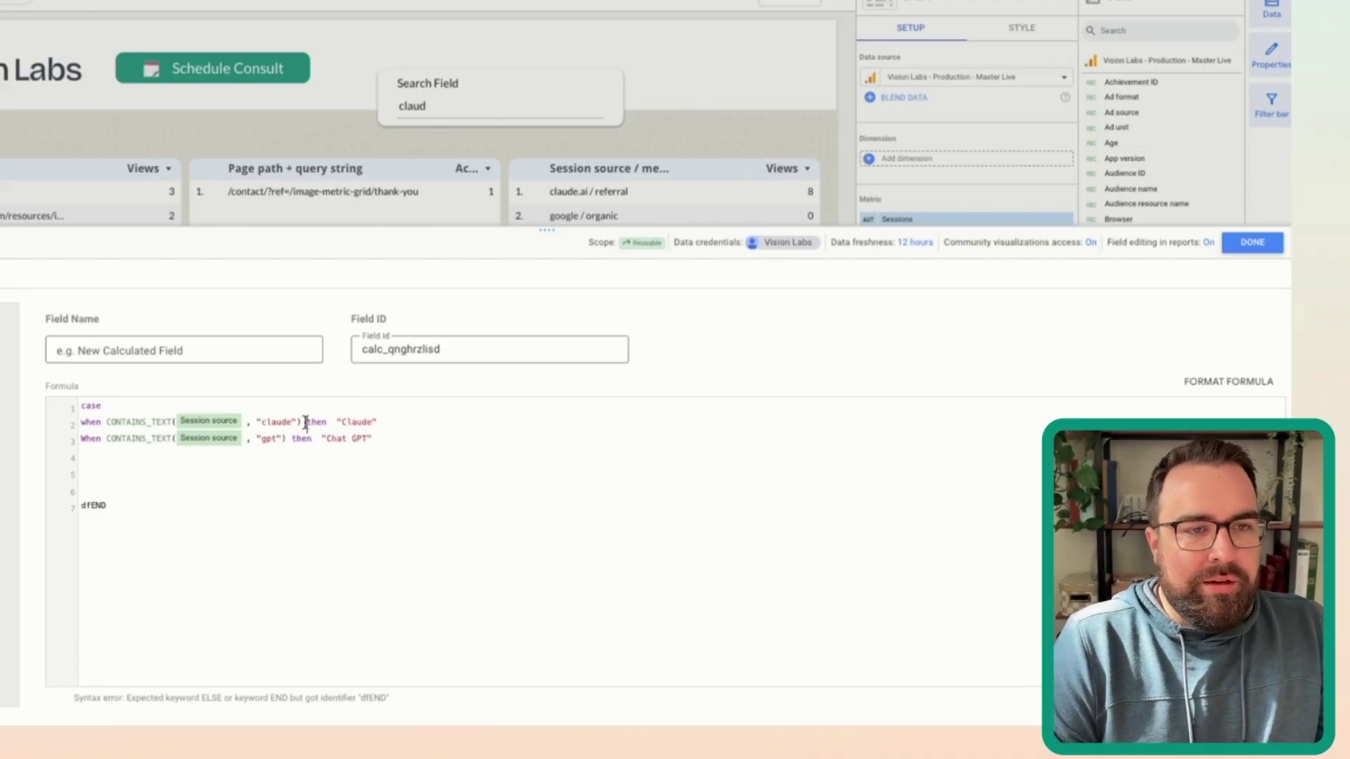
type("or")
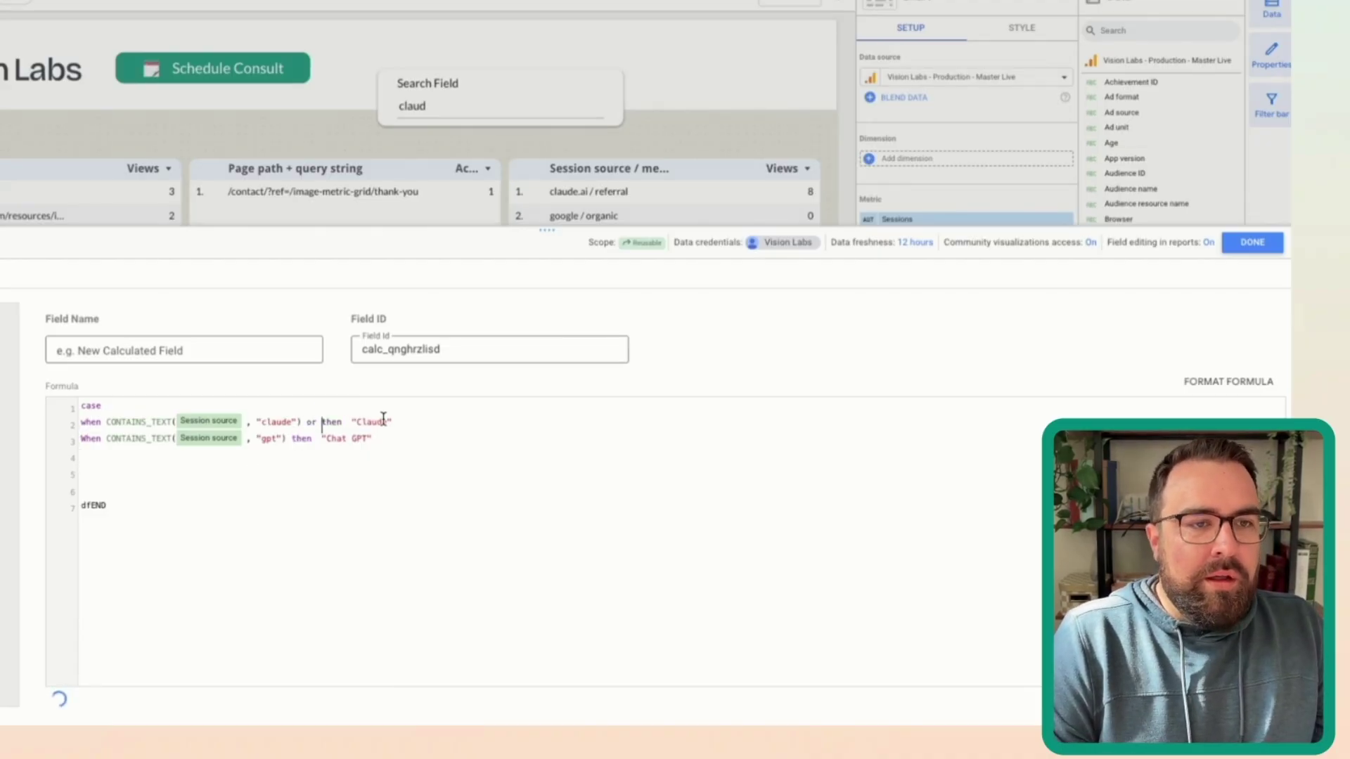
key("ctrl+v")
double_click(330, 422)
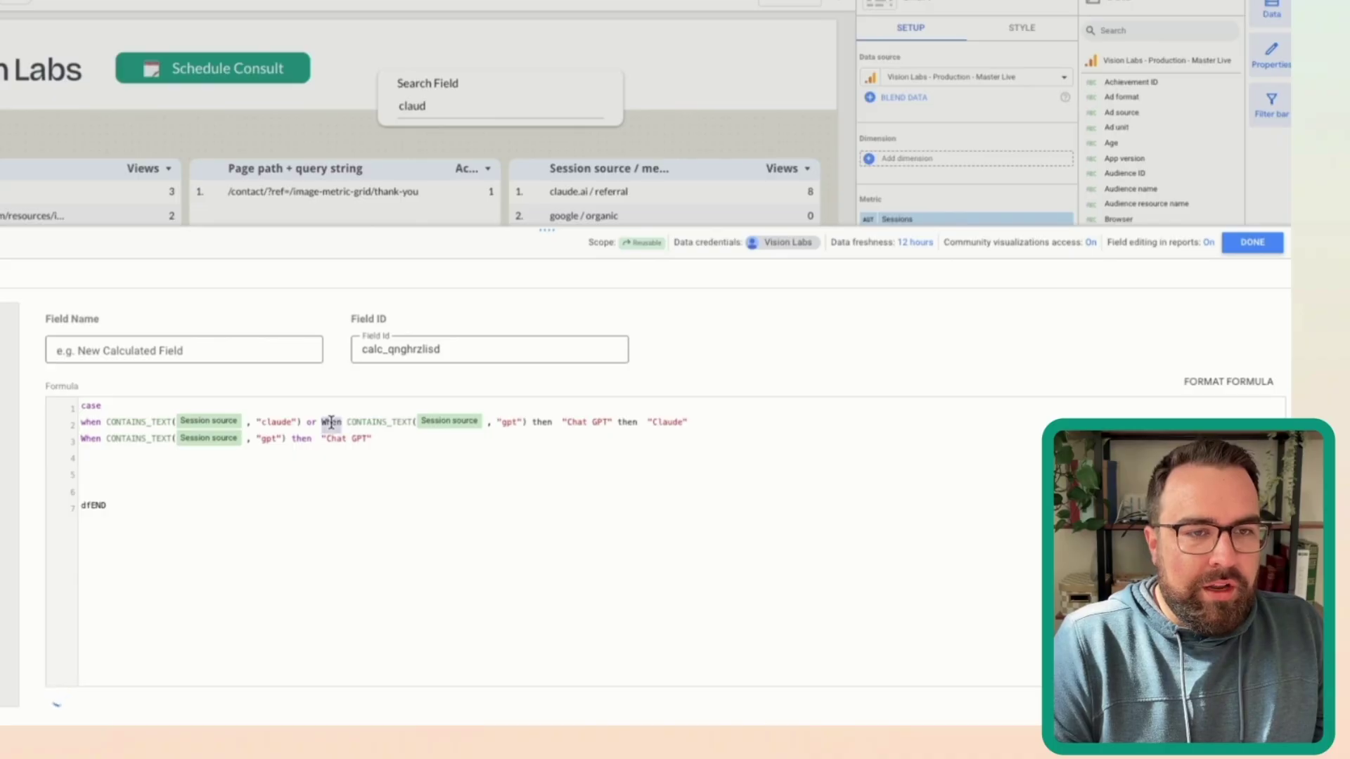
key("BackSpace")
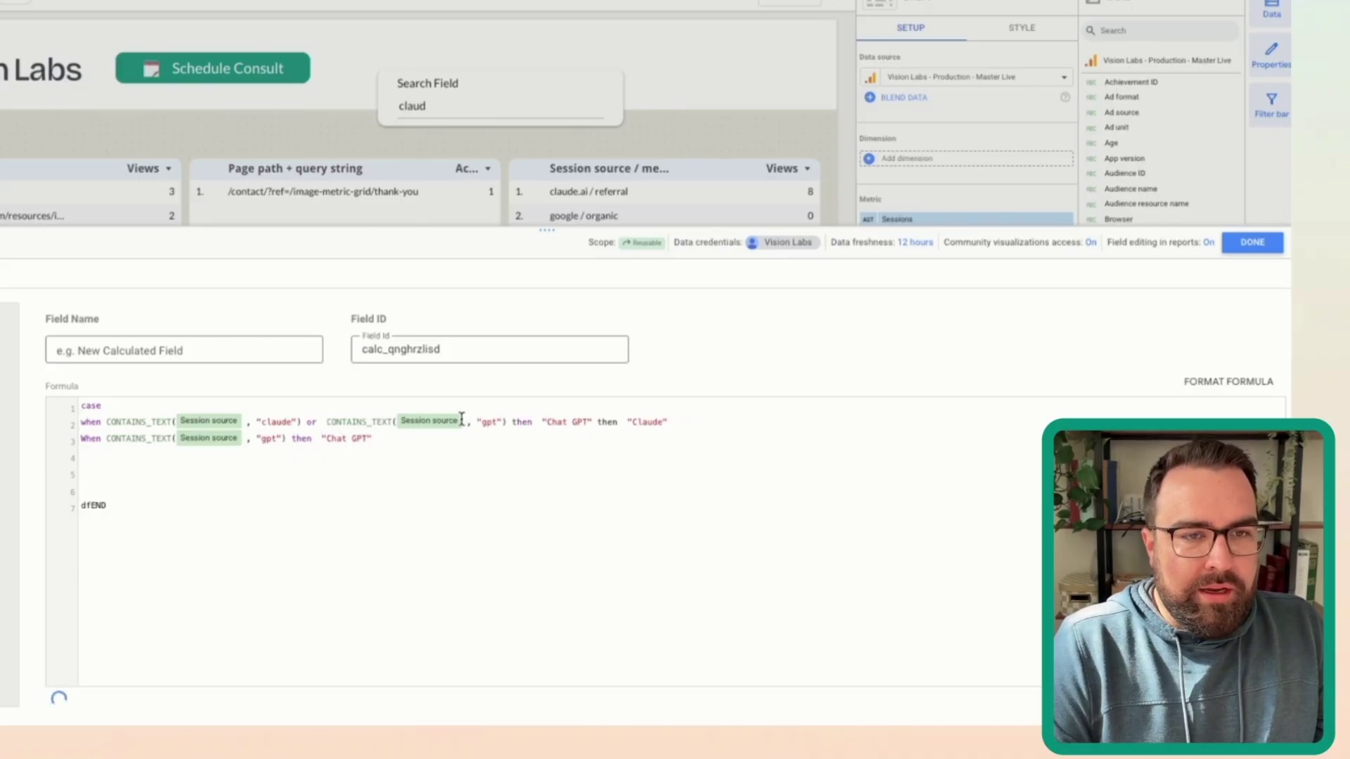
Step: Rework the pasted condition into CONTAINS_TEXT(Page referrer, "claude") and delete its then "Chat GPT" part
key("BackSpace")
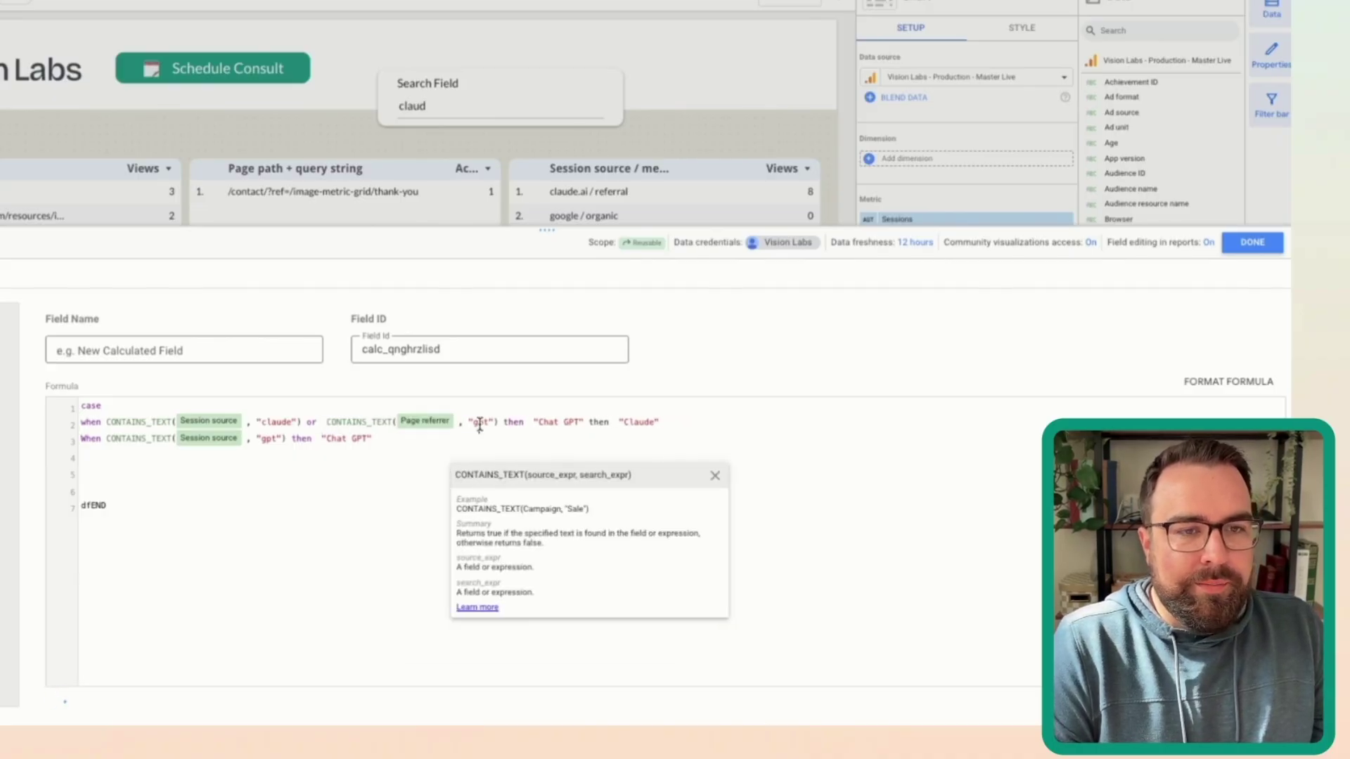
left_click(479, 422)
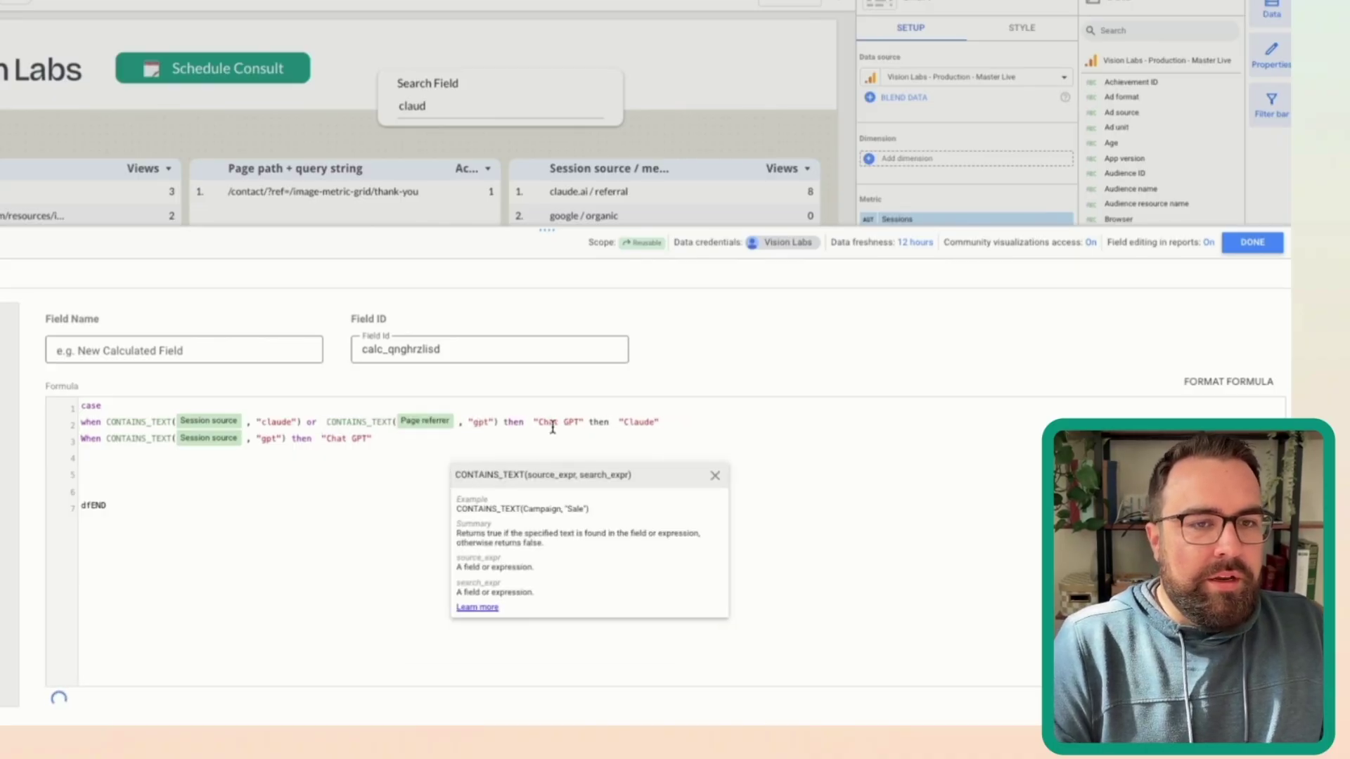
left_click_drag(584, 422, 503, 422)
key("BackSpace")
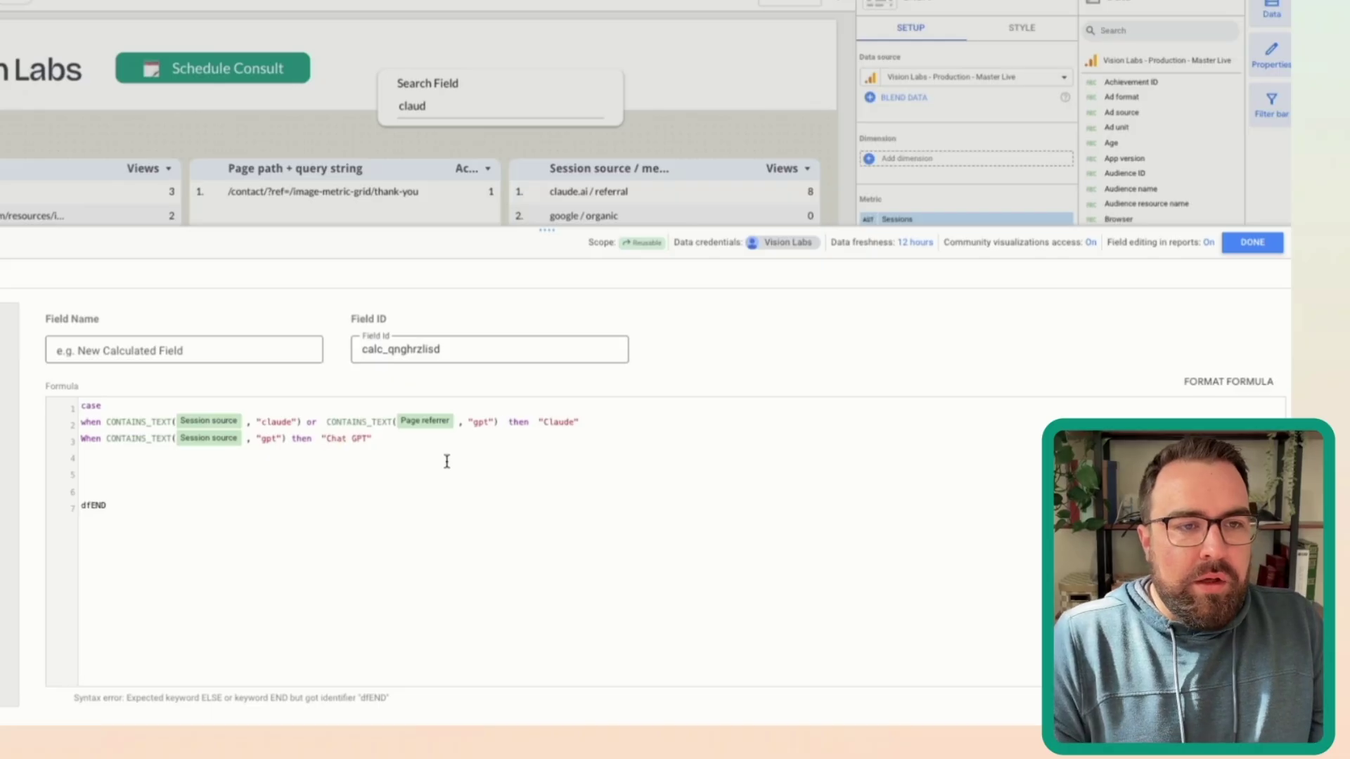
double_click(479, 423)
type("claude")
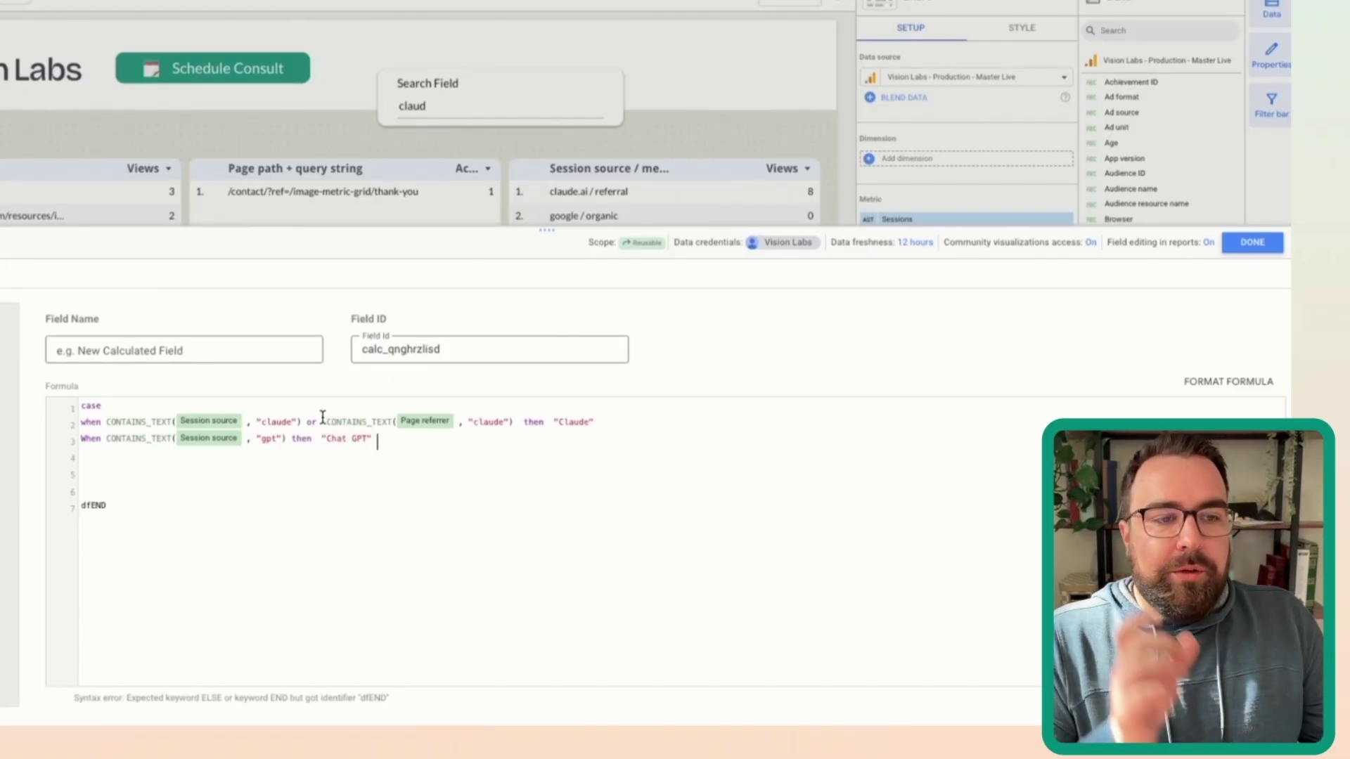
left_click_drag(326, 426, 518, 424)
double_click(274, 422)
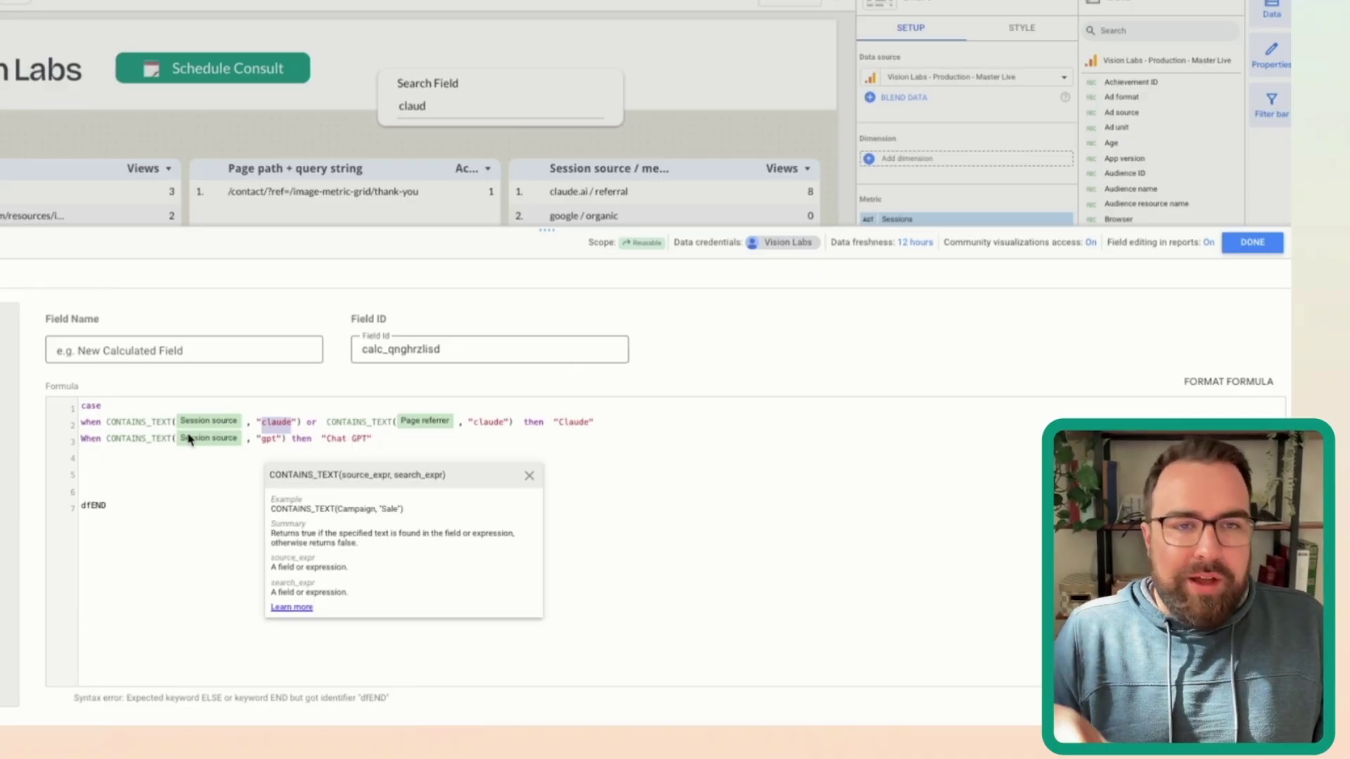
left_click(437, 422)
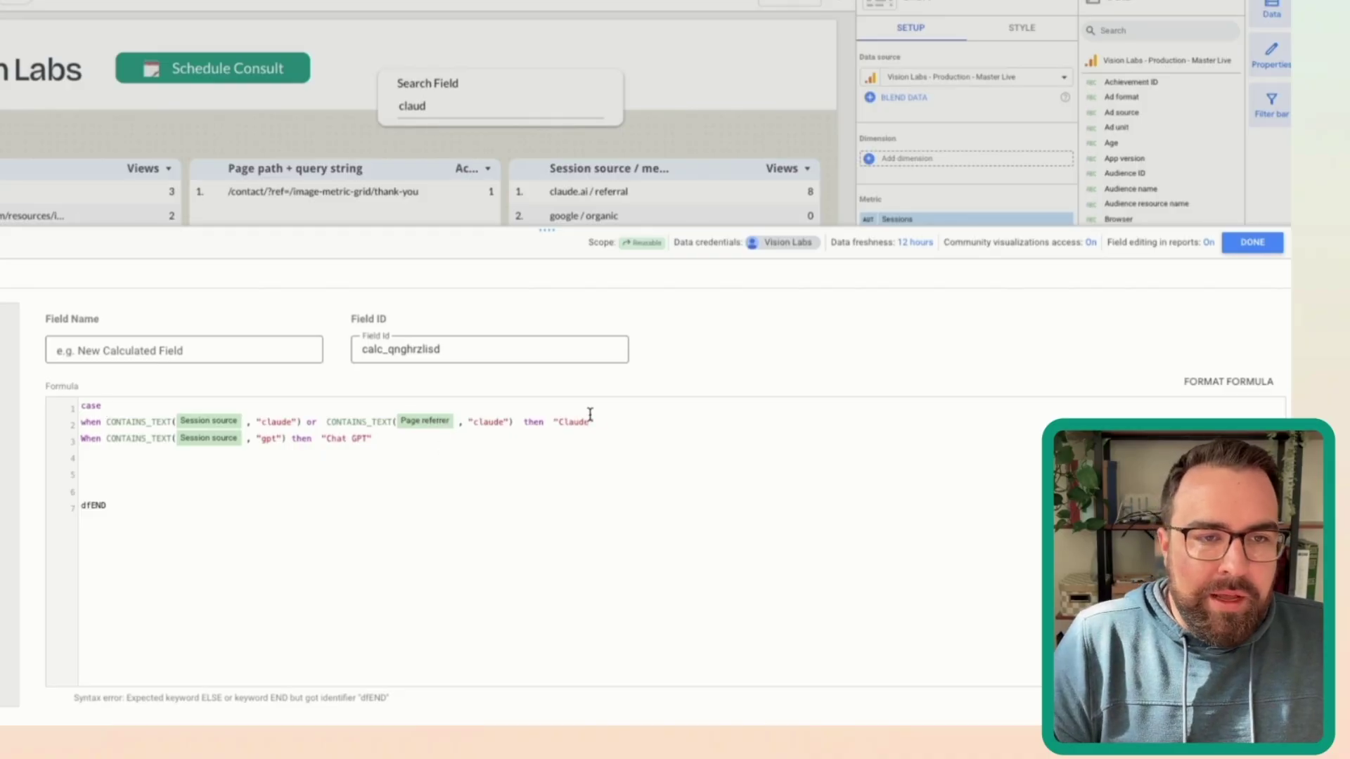
Step: Duplicate the Chat GPT When line onto the line below and replace the copy's Session source field with Page referrer
left_click_drag(591, 421, 63, 448)
left_click(345, 440)
left_click(79, 456)
key("ctrl+v")
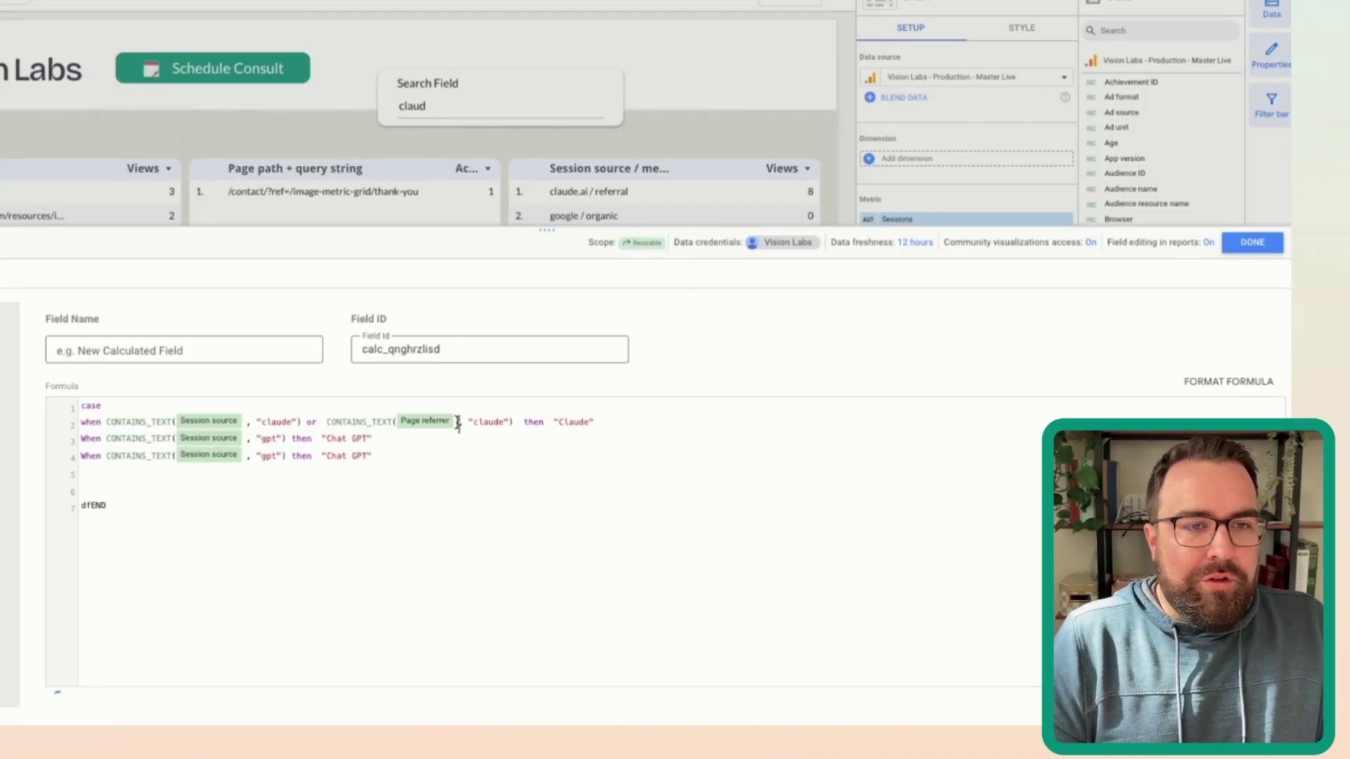
left_click_drag(455, 422, 394, 420)
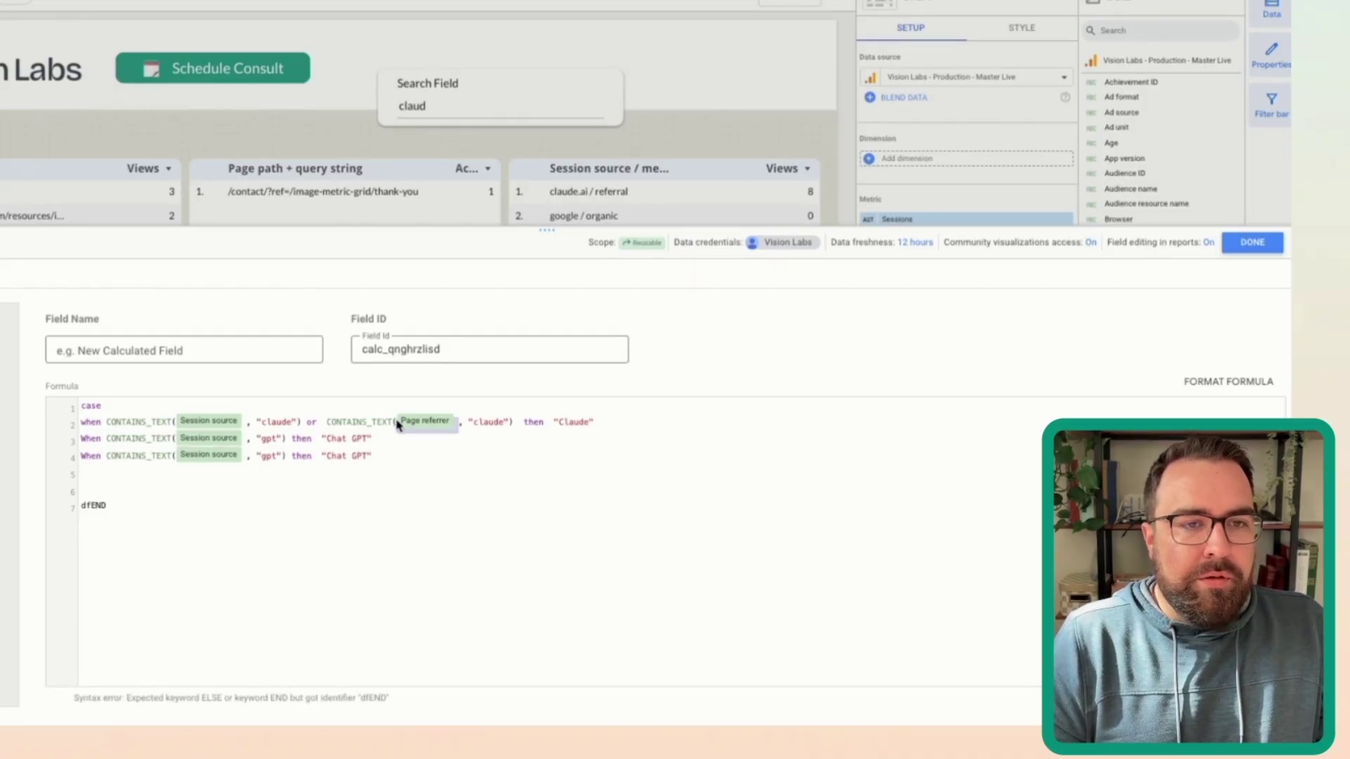
double_click(263, 457)
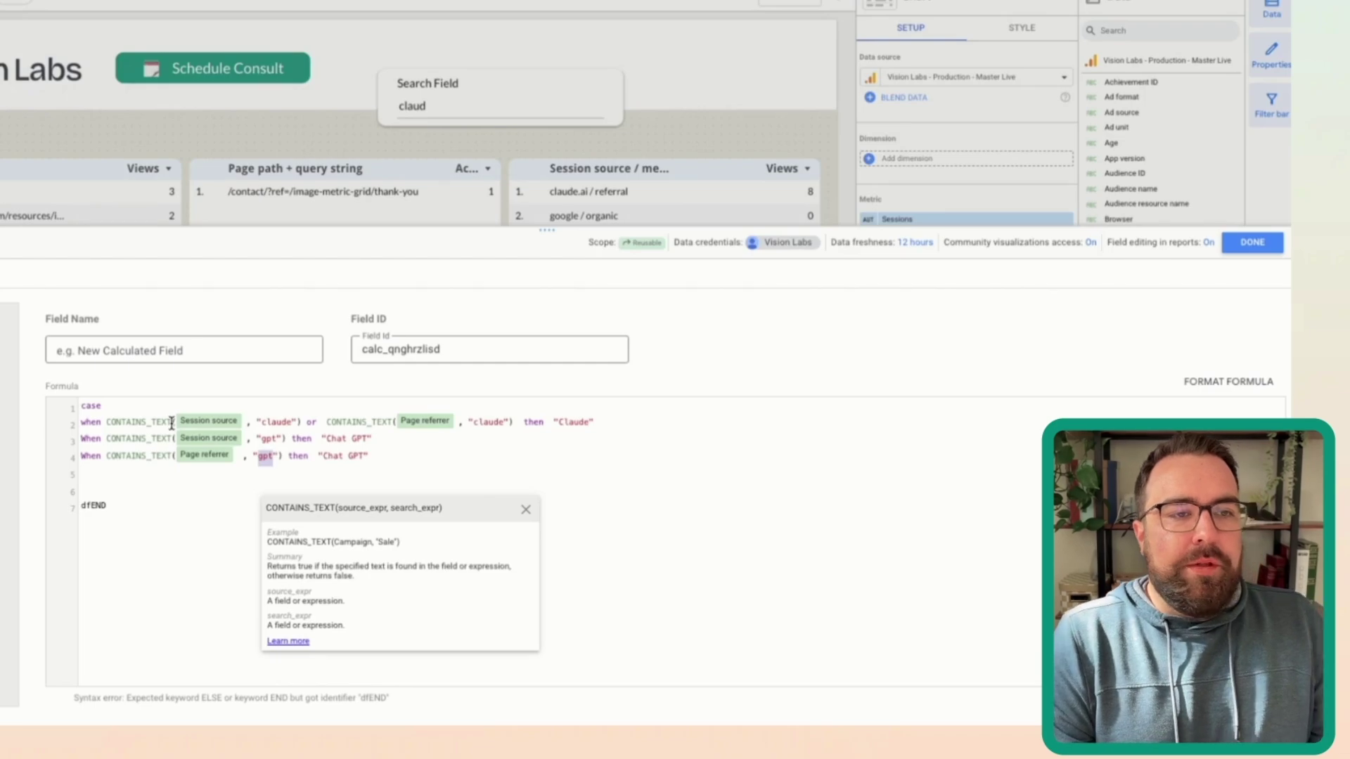
left_click_drag(257, 438, 343, 425)
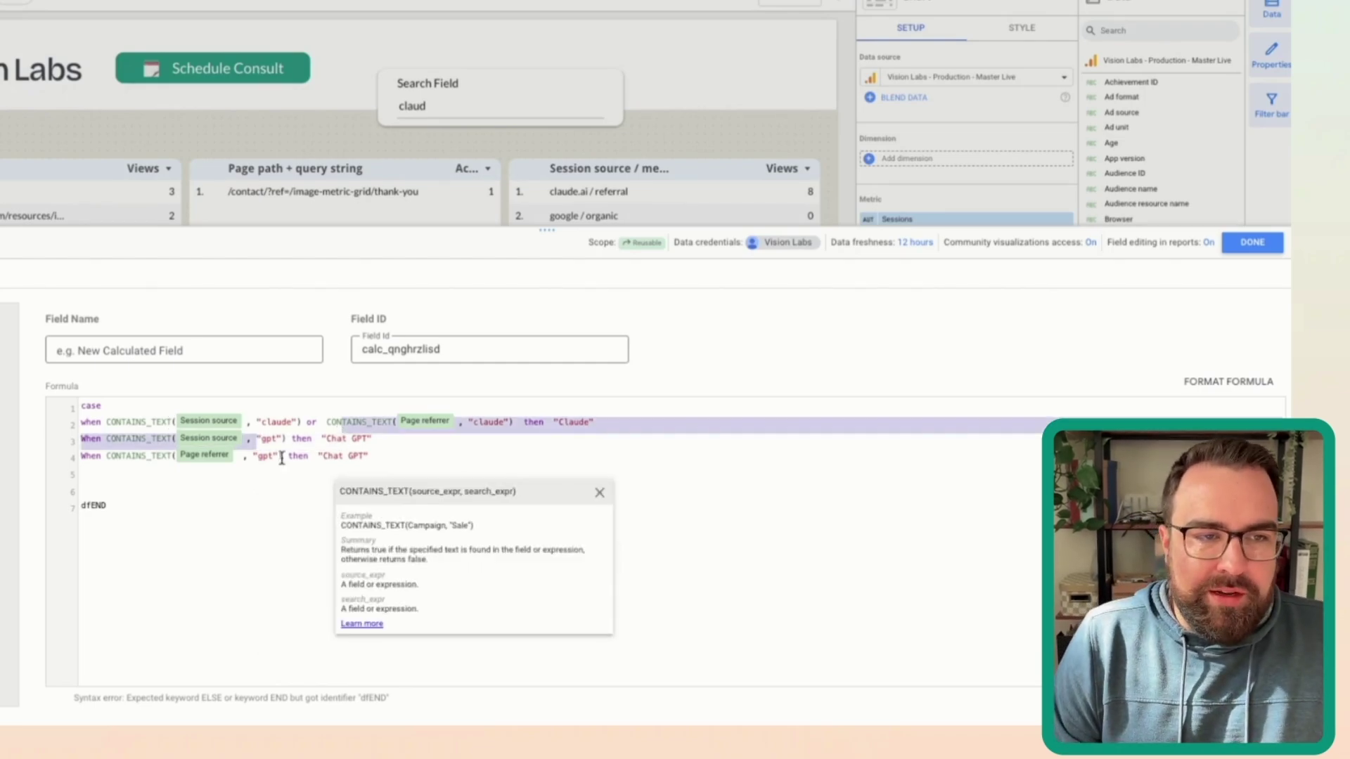
Step: Add an else "NOT AI Traffic" line directly above the closing keyword of the CASE formula
left_click(175, 490)
type("else ")
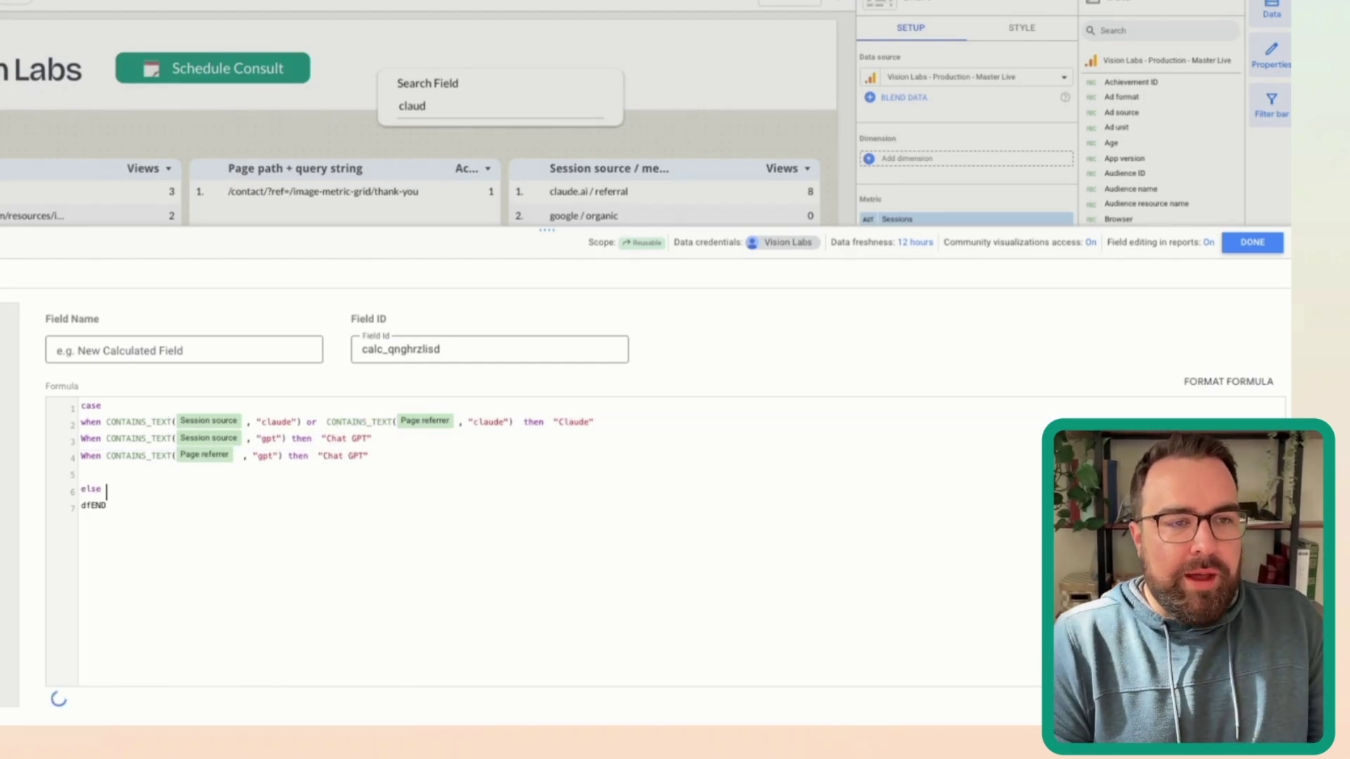
type("\"NOT AI T")
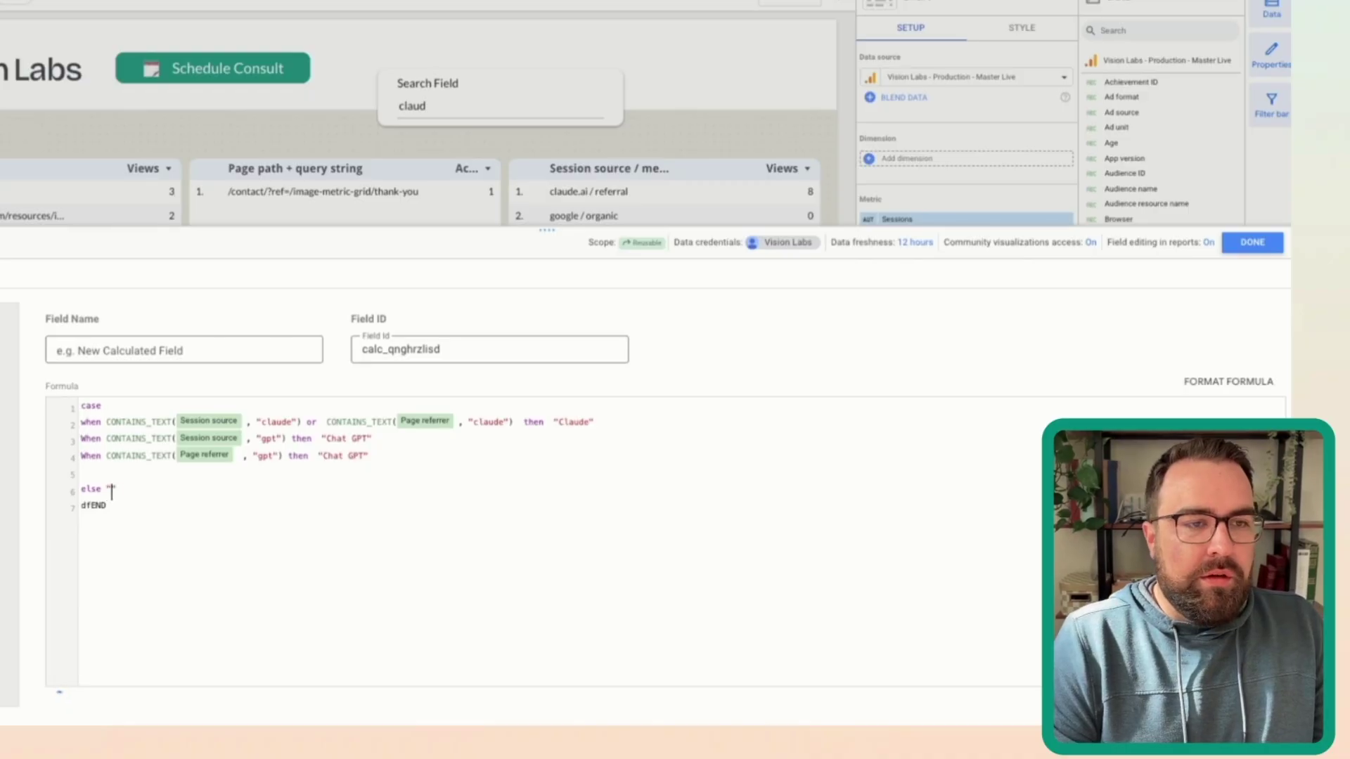
type("raffic")
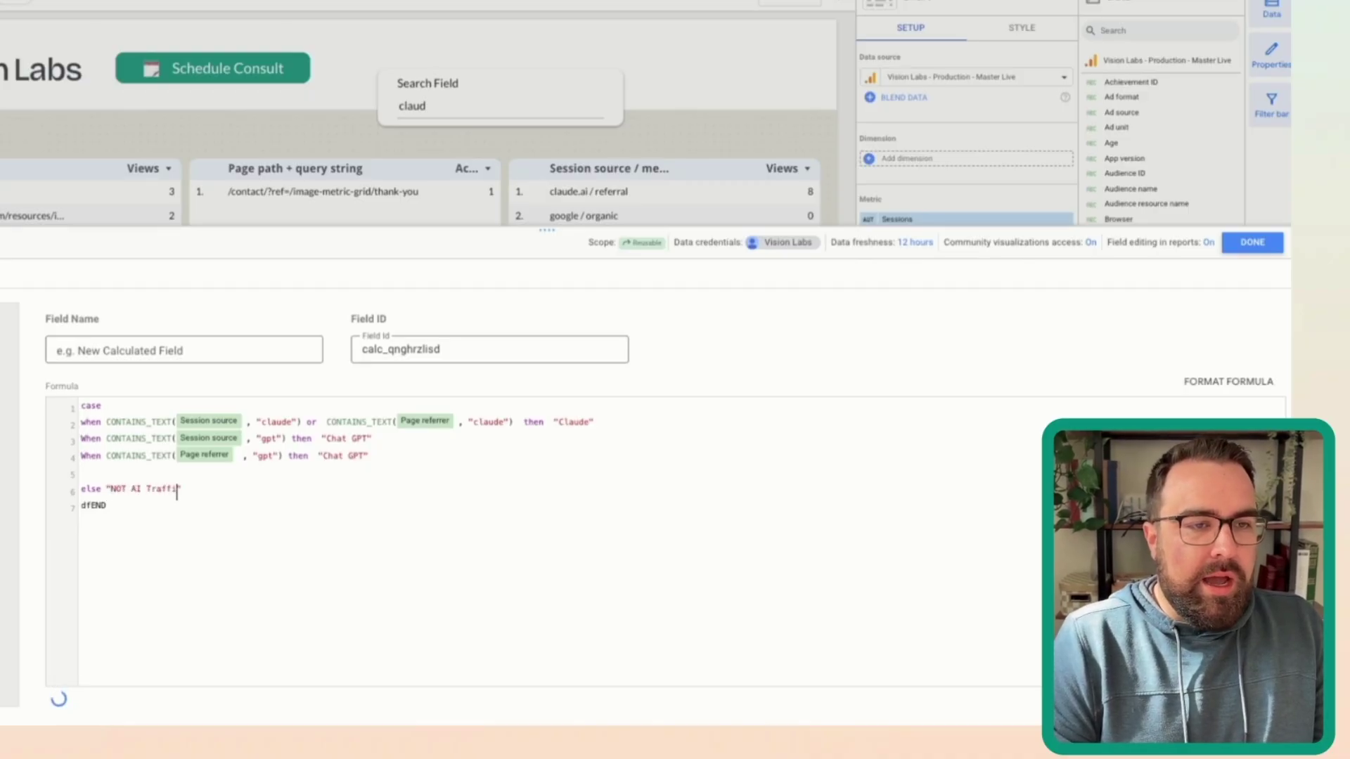
Step: Correct the formula's closing keyword dfEND to End
left_click(155, 502)
key("BackSpace")
key("BackSpace")
key("BackSpace")
key("BackSpace")
key("BackSpace")
type("End")
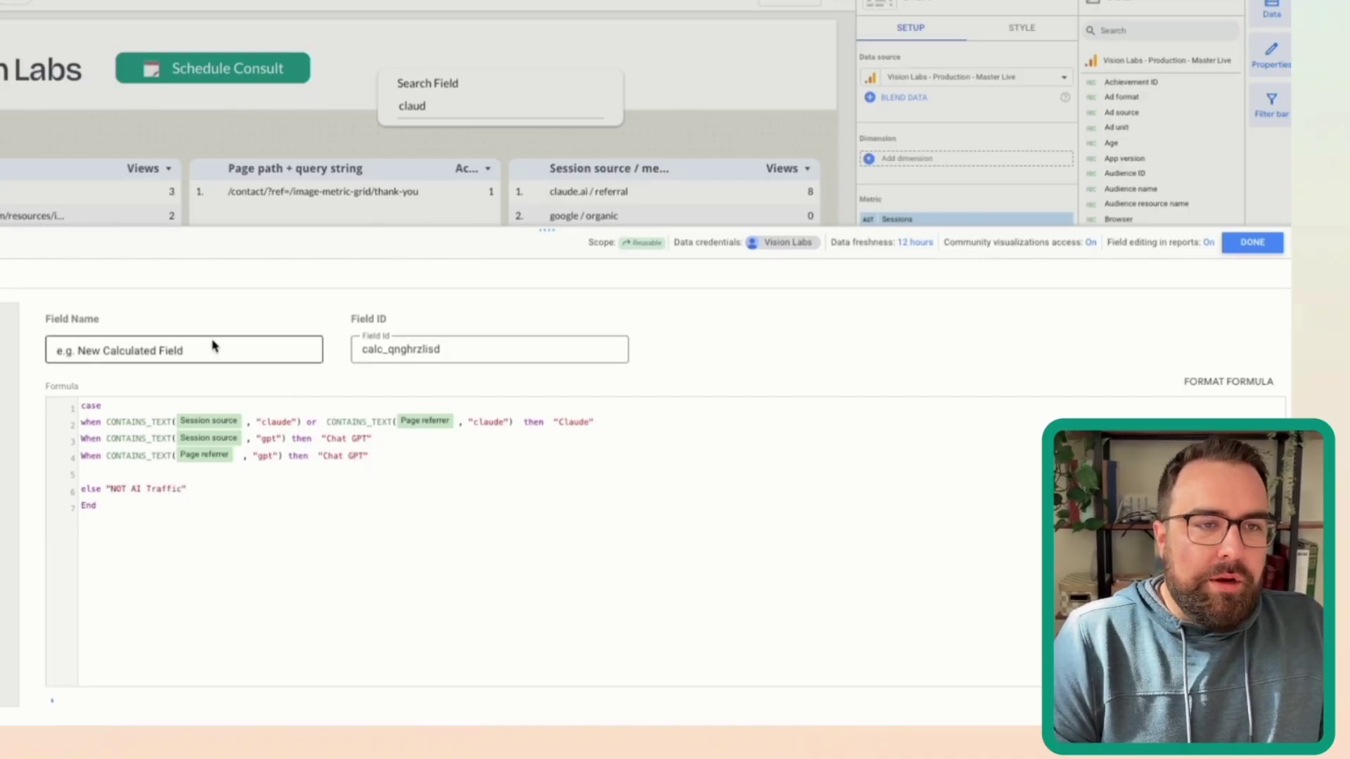
Step: Name the calculated field AI Traffic Sourse and save it
left_click(214, 346)
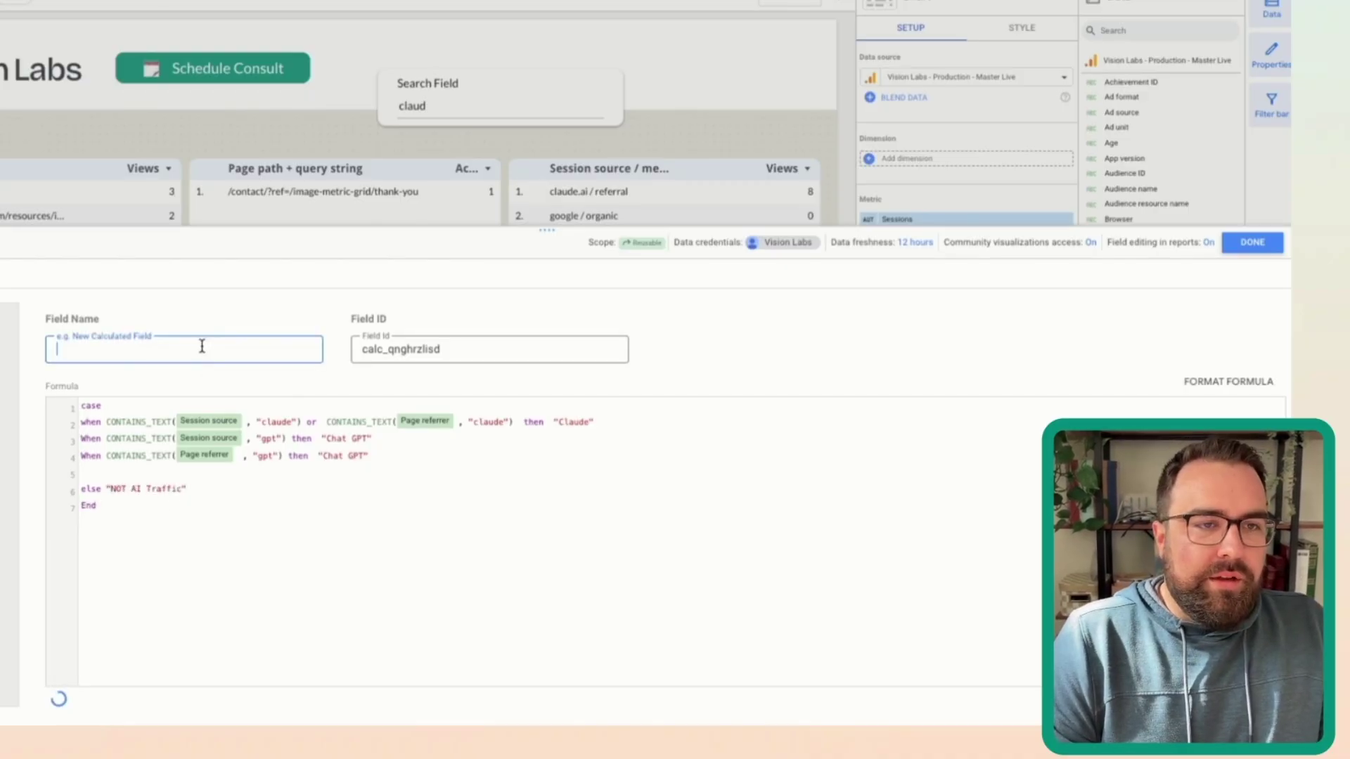
type("AI Traffic Sourse")
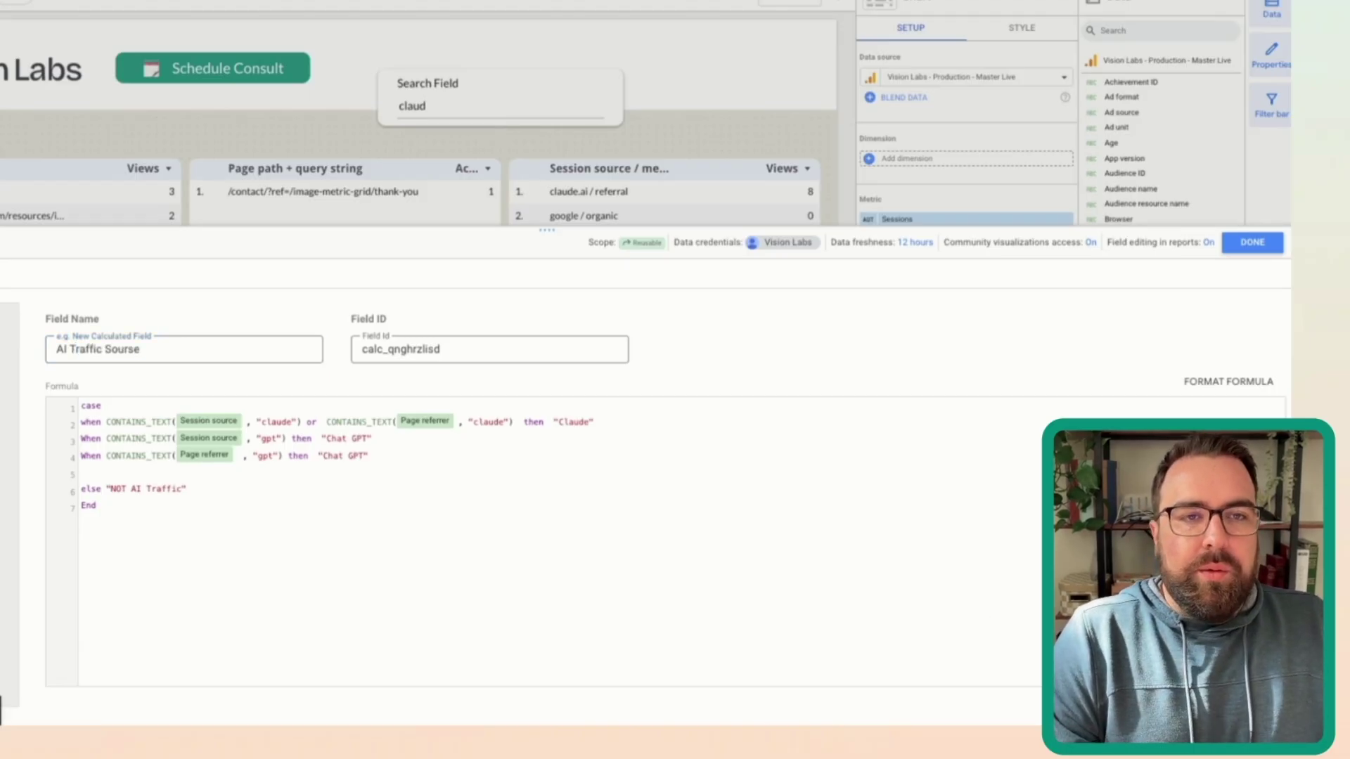
left_click(723, 593)
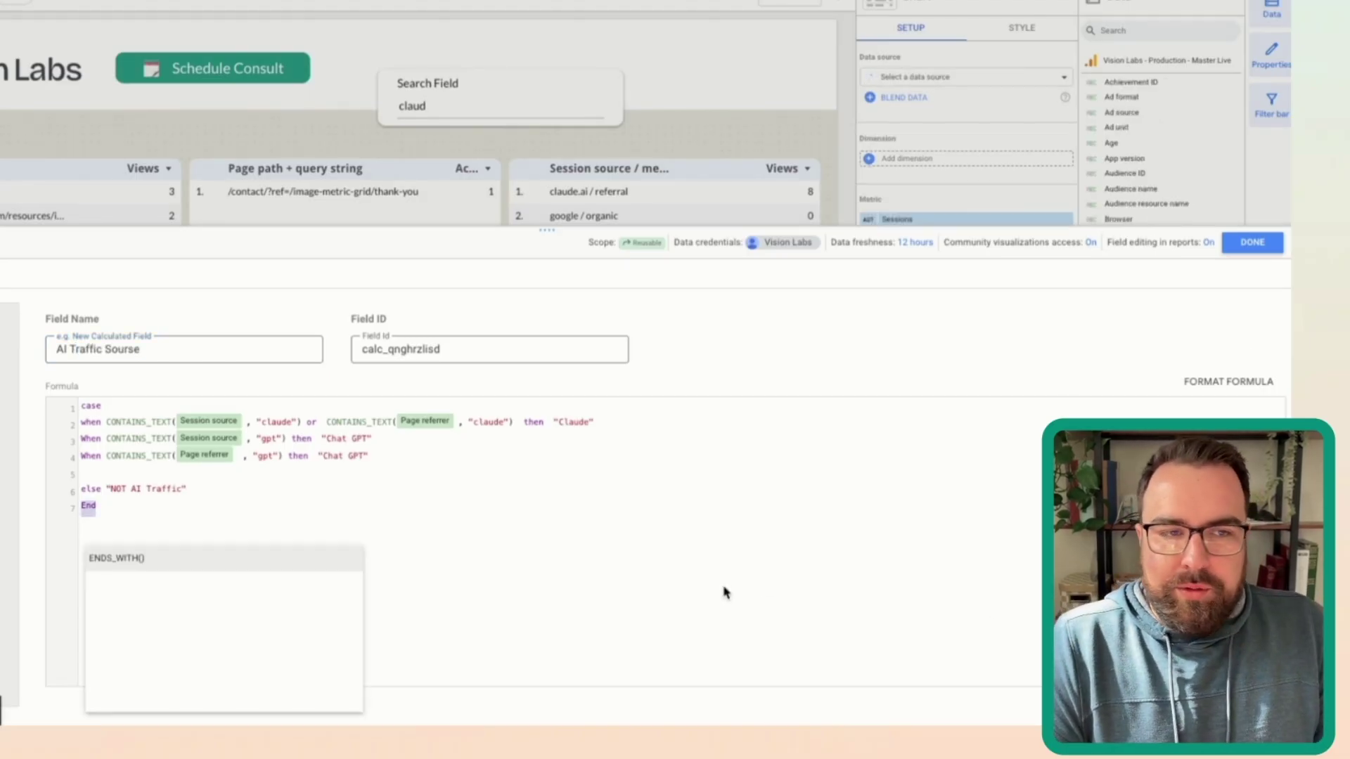
left_click(1257, 246)
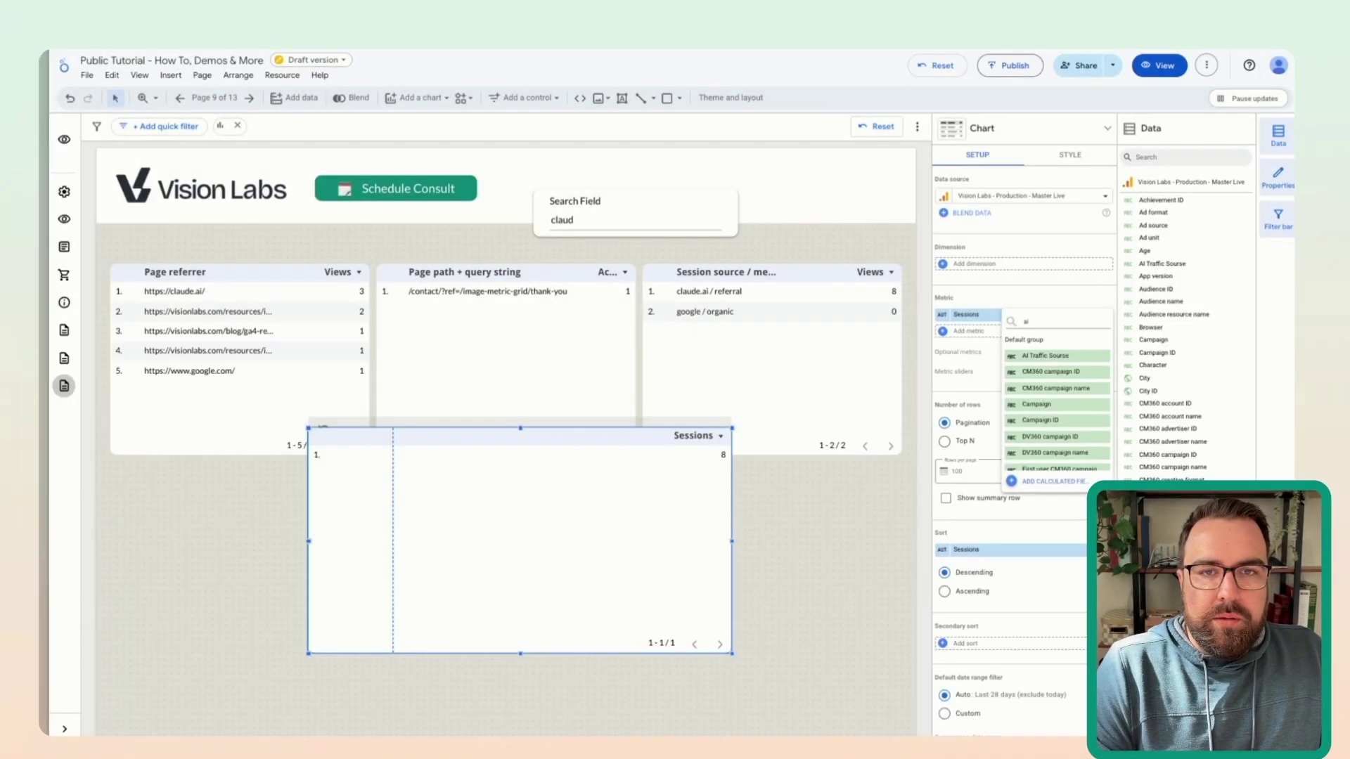
Step: Add the AI Traffic Sourse field as the dimension of the Sessions table instead of adding it as a metric
key("BackSpace")
key("BackSpace")
left_click(1006, 272)
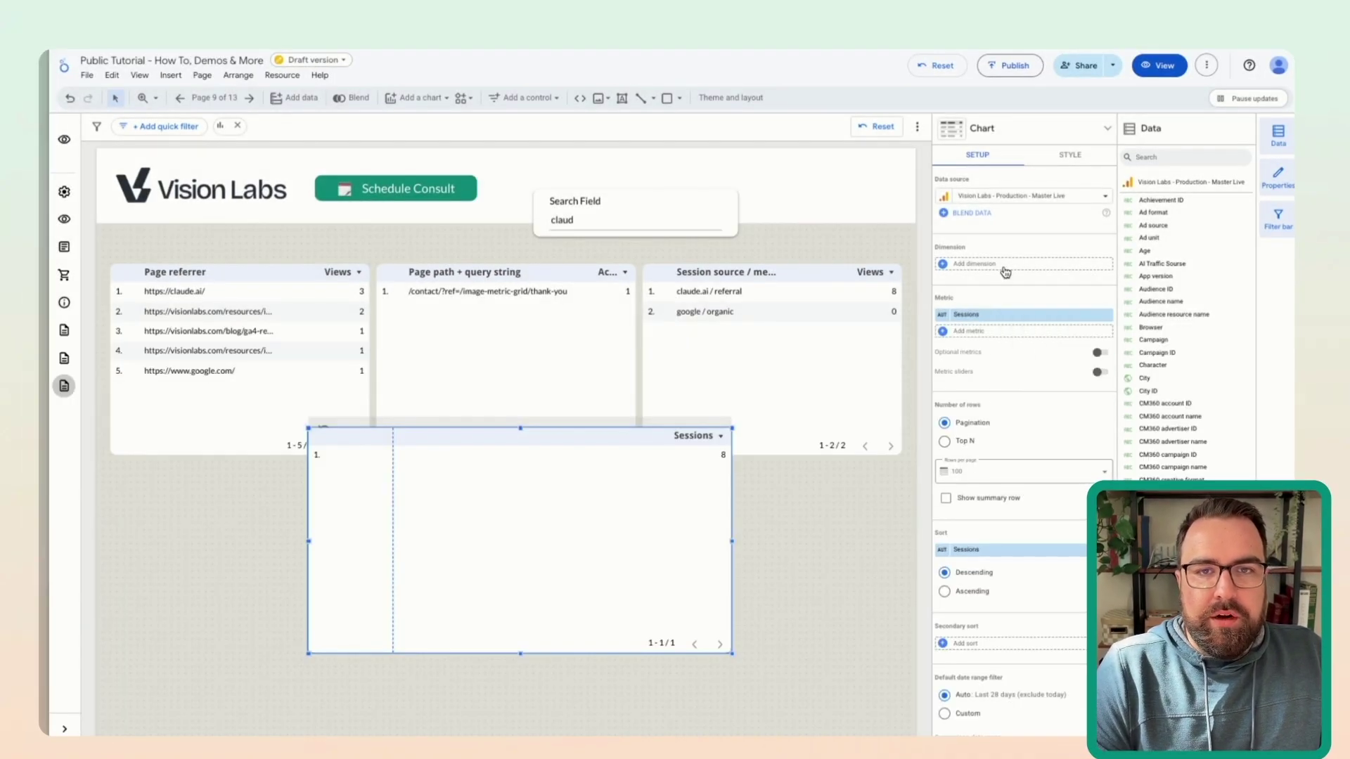
left_click(999, 268)
Step: Clear the Search Field filter and fit the new table's columns so the AI Traffic Sourse labels show in full
key("BackSpace")
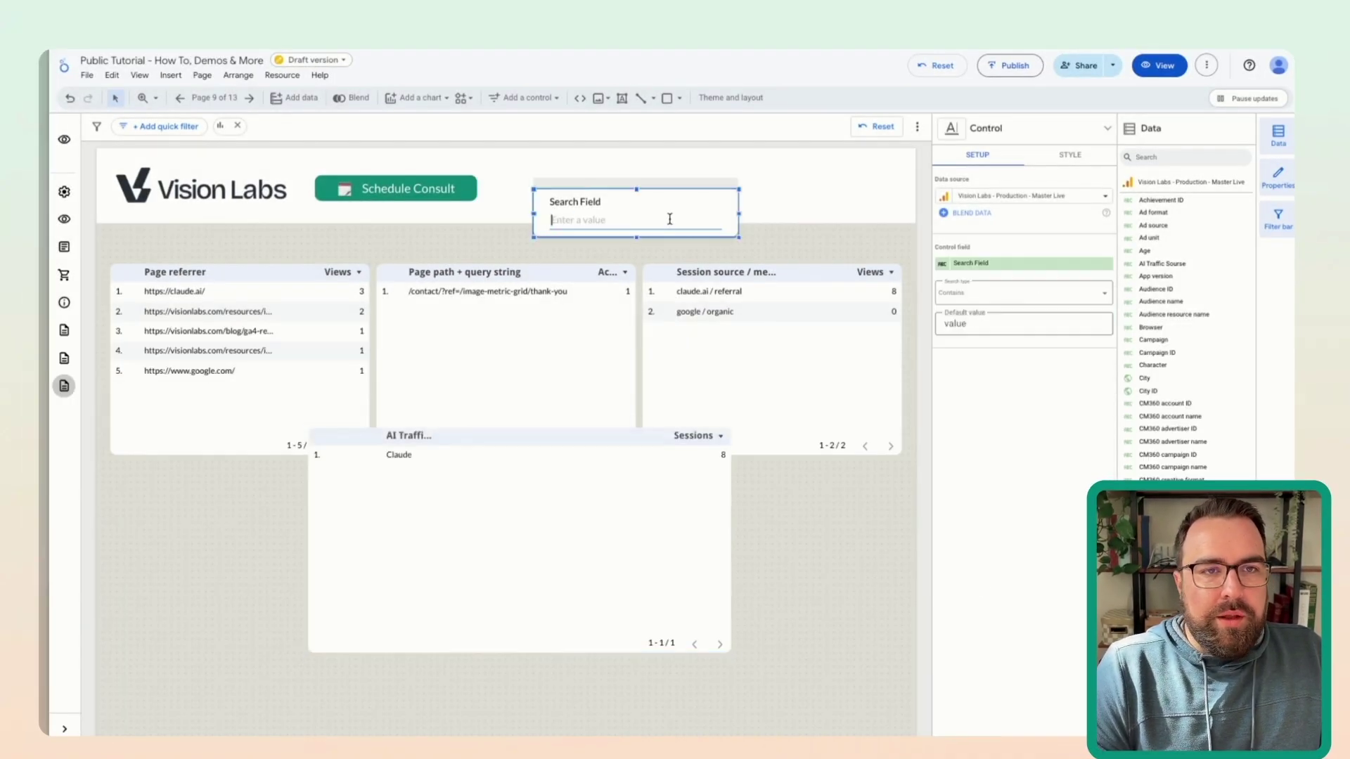
key("Return")
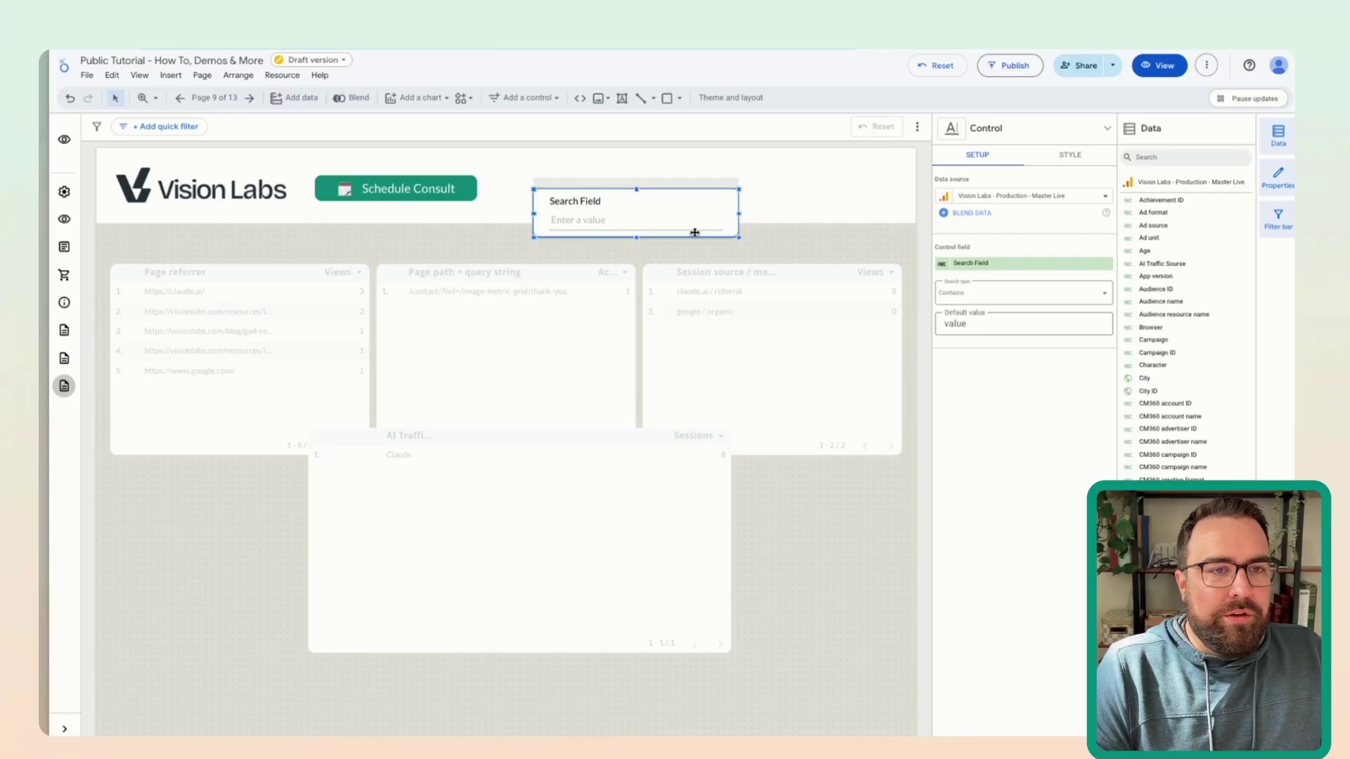
left_click(439, 506)
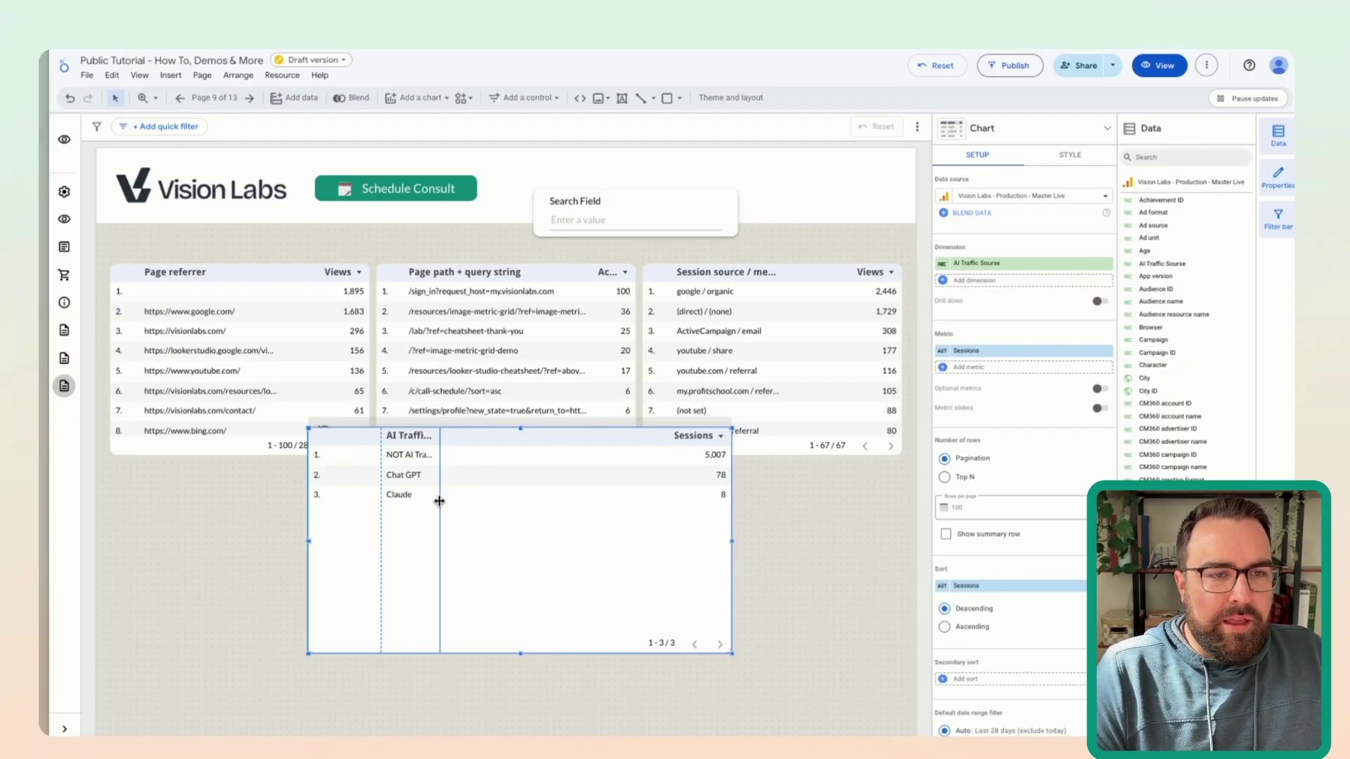
double_click(440, 506)
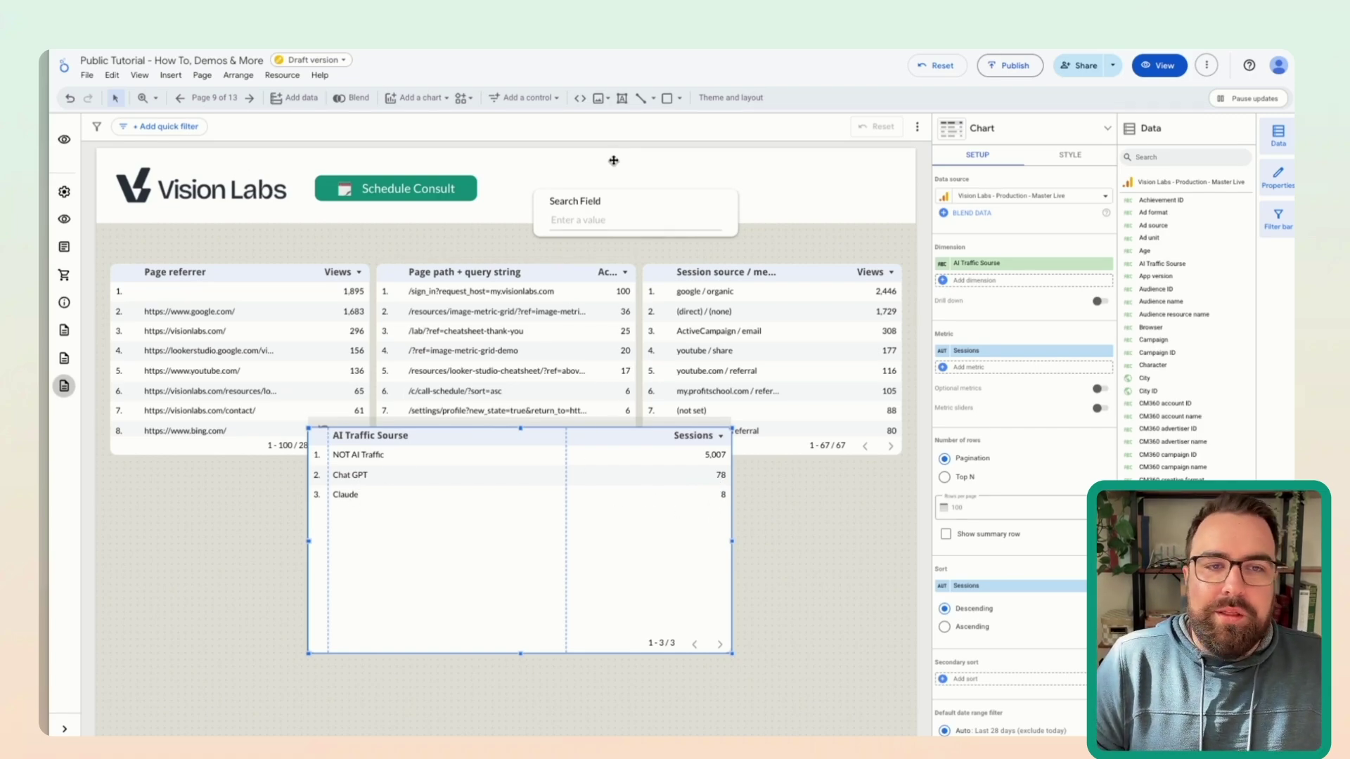
Step: Filter the report tables for gemini with the Search Field control
left_click(590, 224)
type("gem")
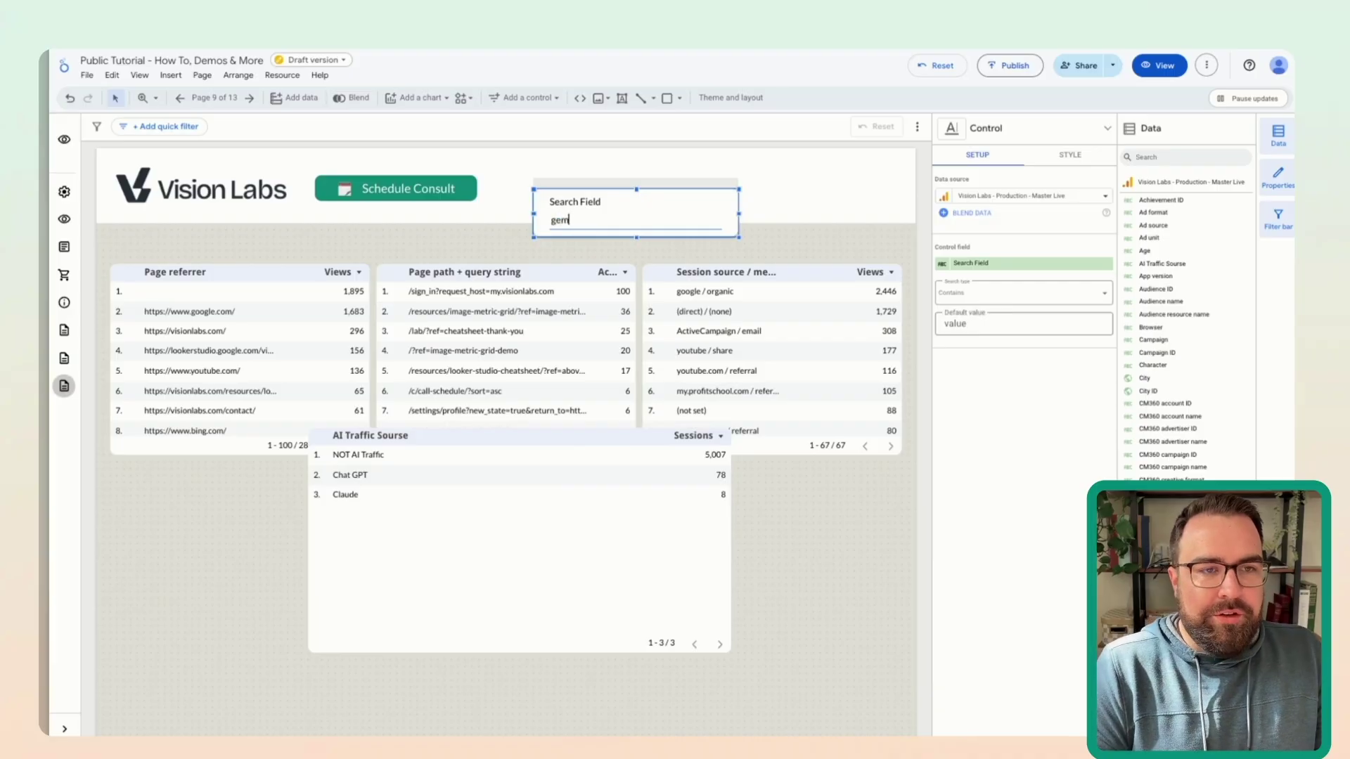
type("ini")
key("Return")
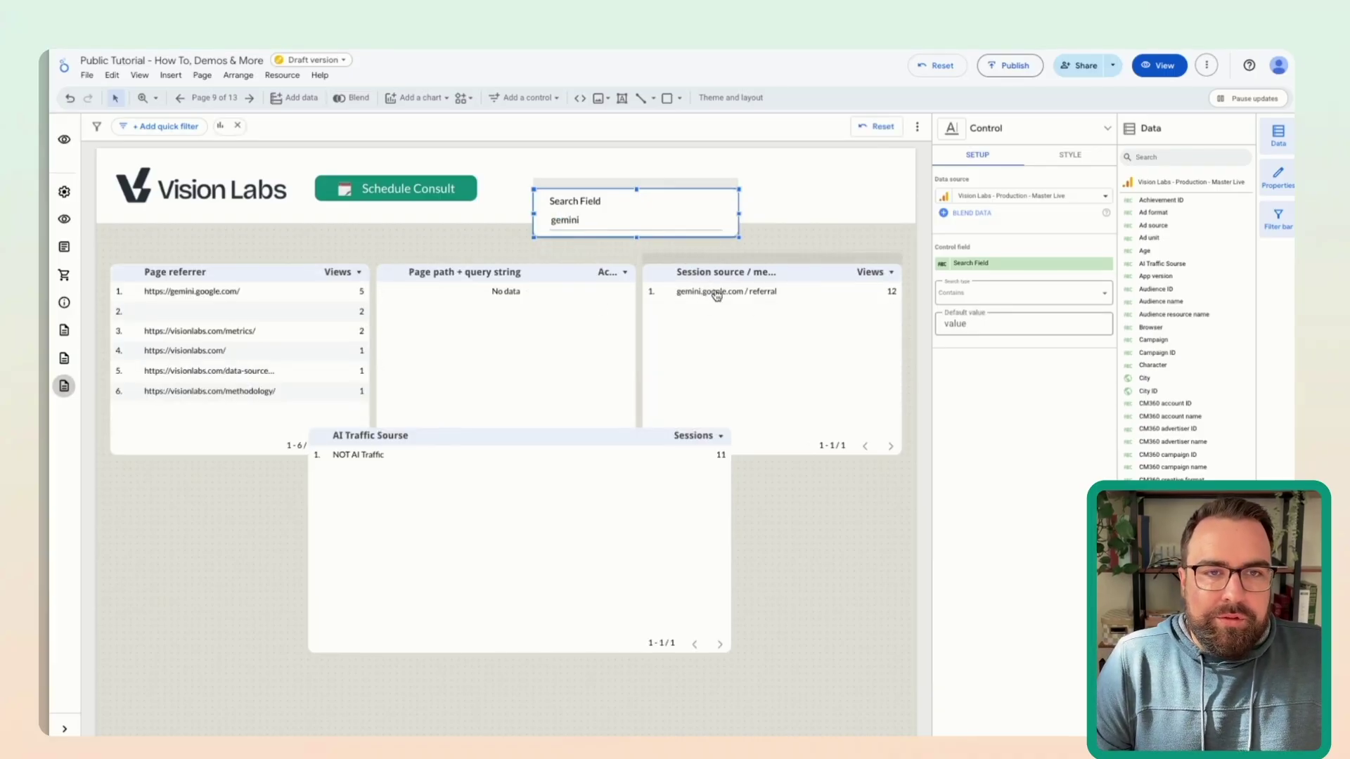
Step: Set the metric of the Page referrer and Session source / medium tables to Sessions
left_click(280, 301)
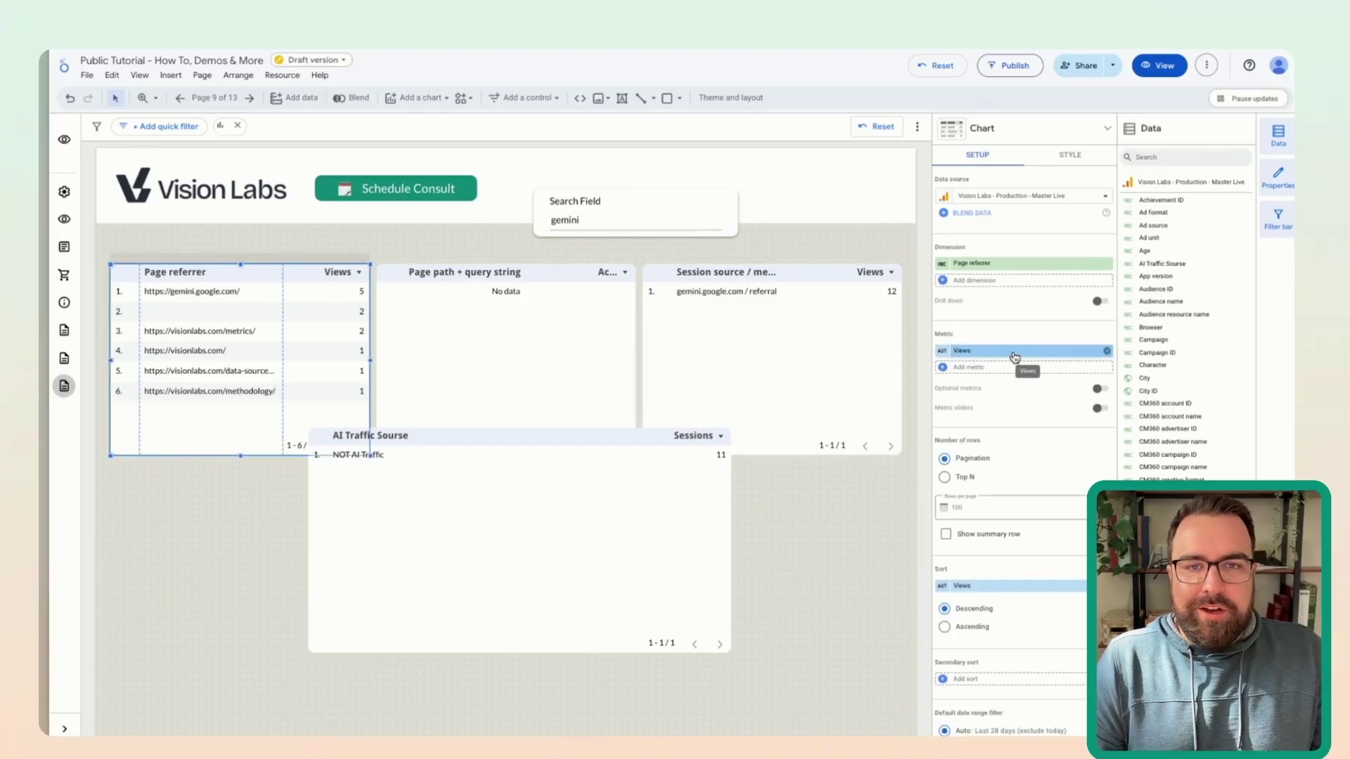
left_click(1016, 350)
type("sessio")
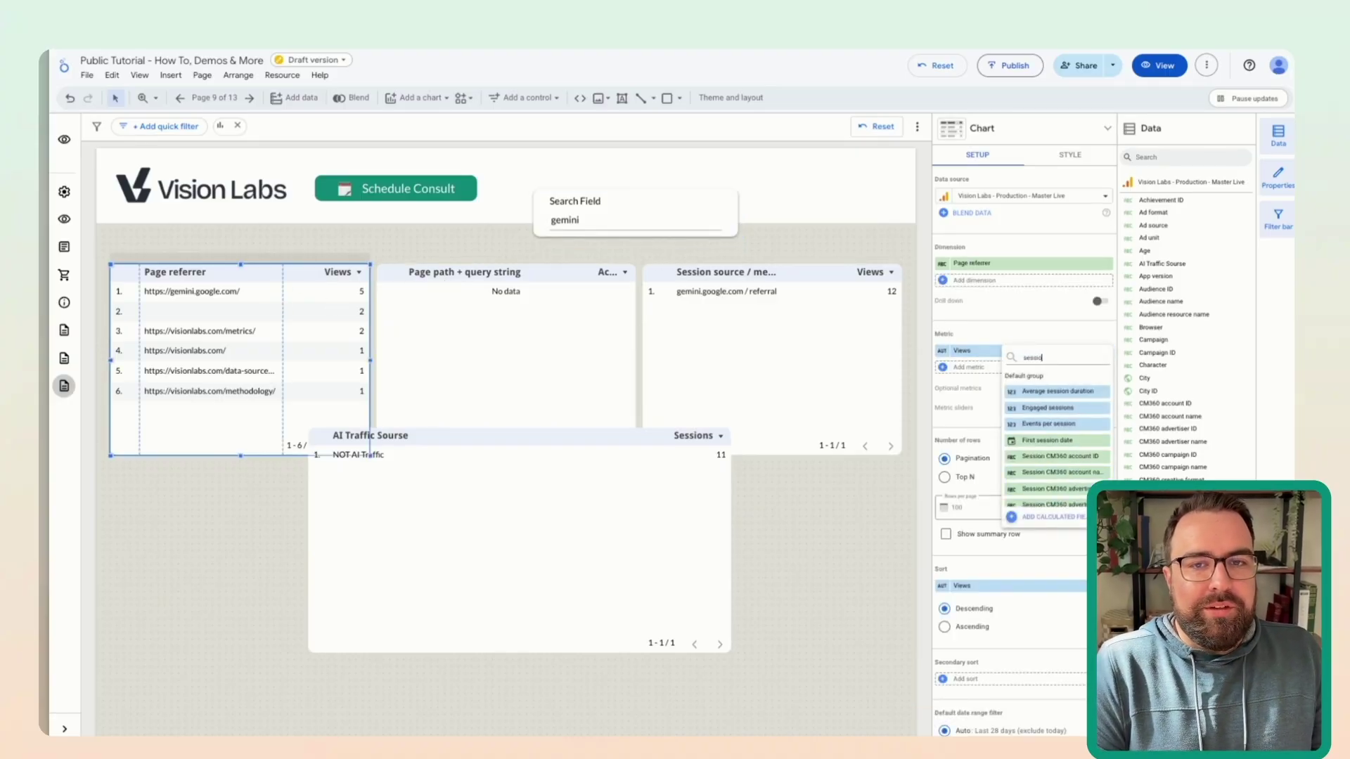
type("ns")
left_click(1044, 407)
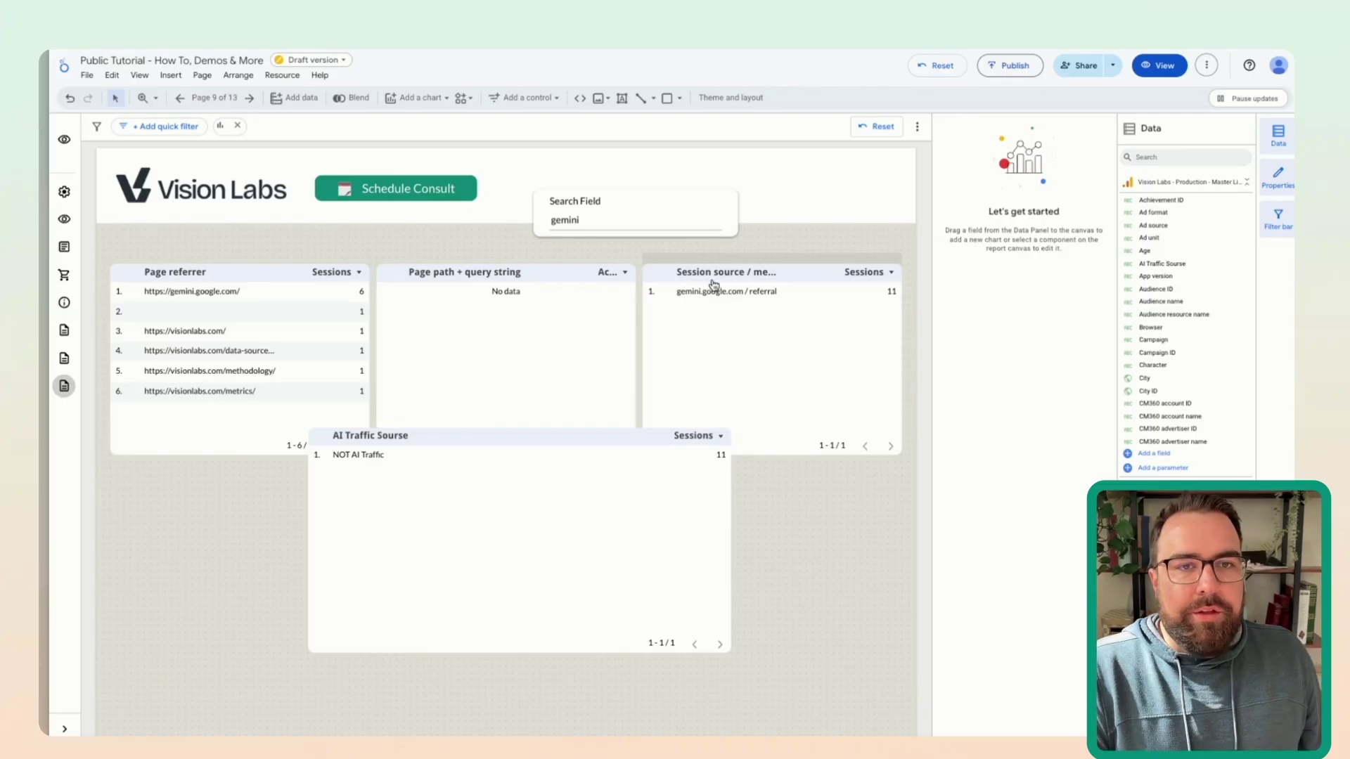
Step: Find the AI Traffic Sourse field by searching the data fields for "ai tra" and open it for editing
left_click(527, 529)
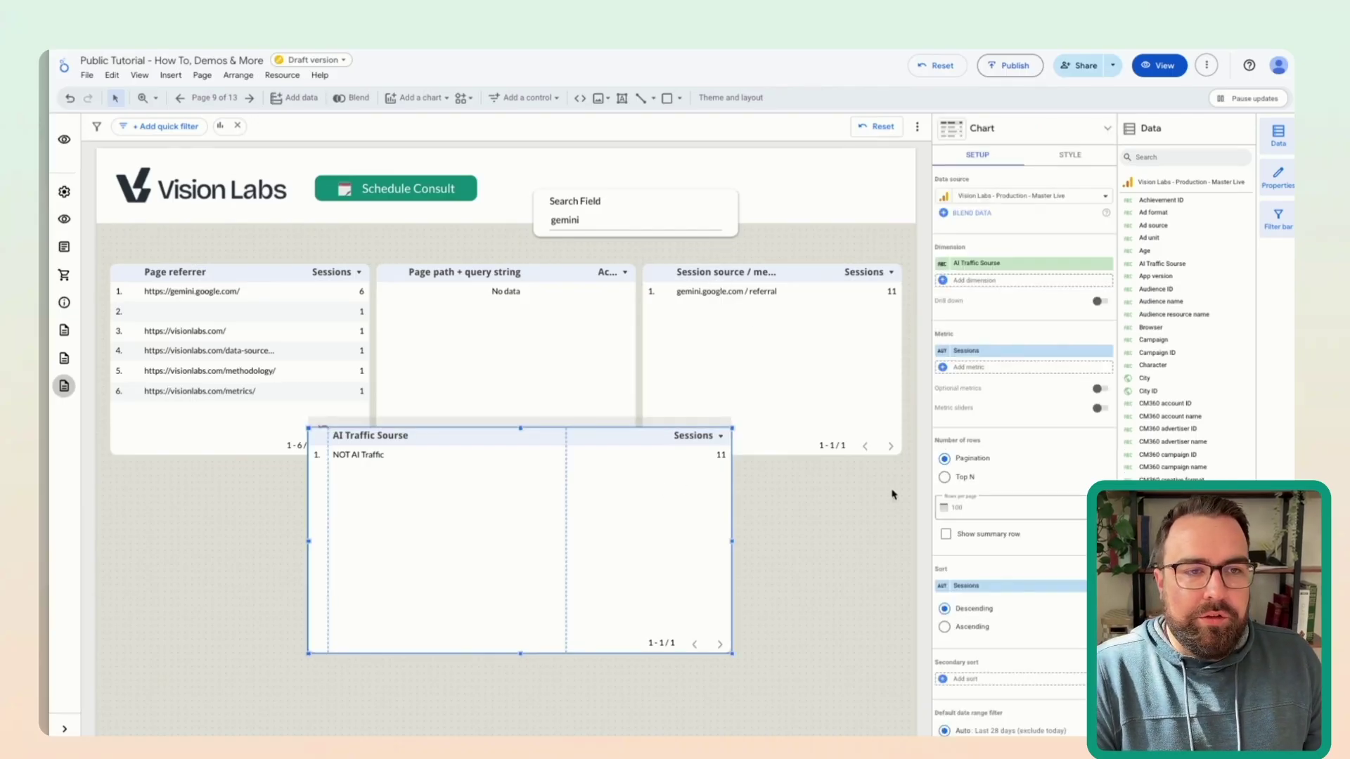
left_click(1165, 156)
type("ai tra")
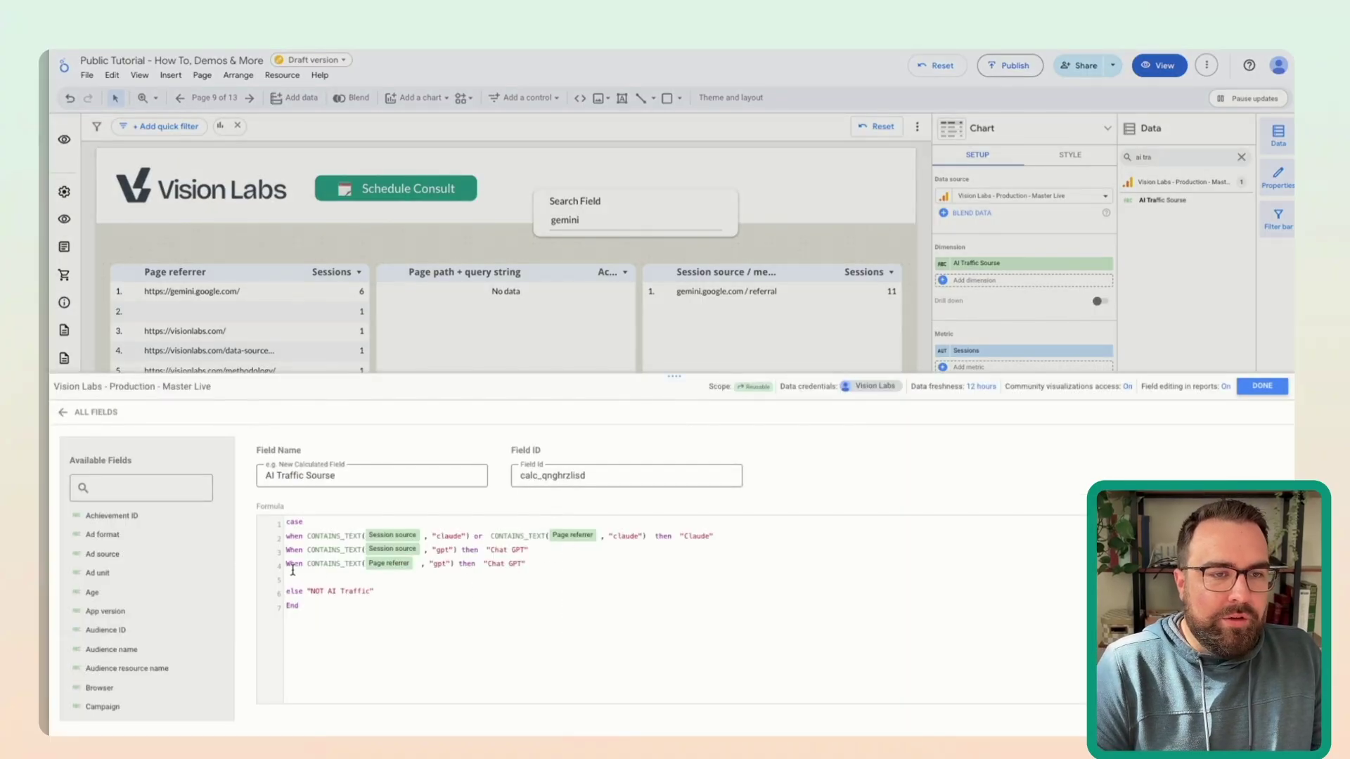
Step: Add or CONTAINS_TEXT(Page referrer, "gpt") to the first Chat GPT line's condition and delete the separate Page referrer line below it
double_click(292, 566)
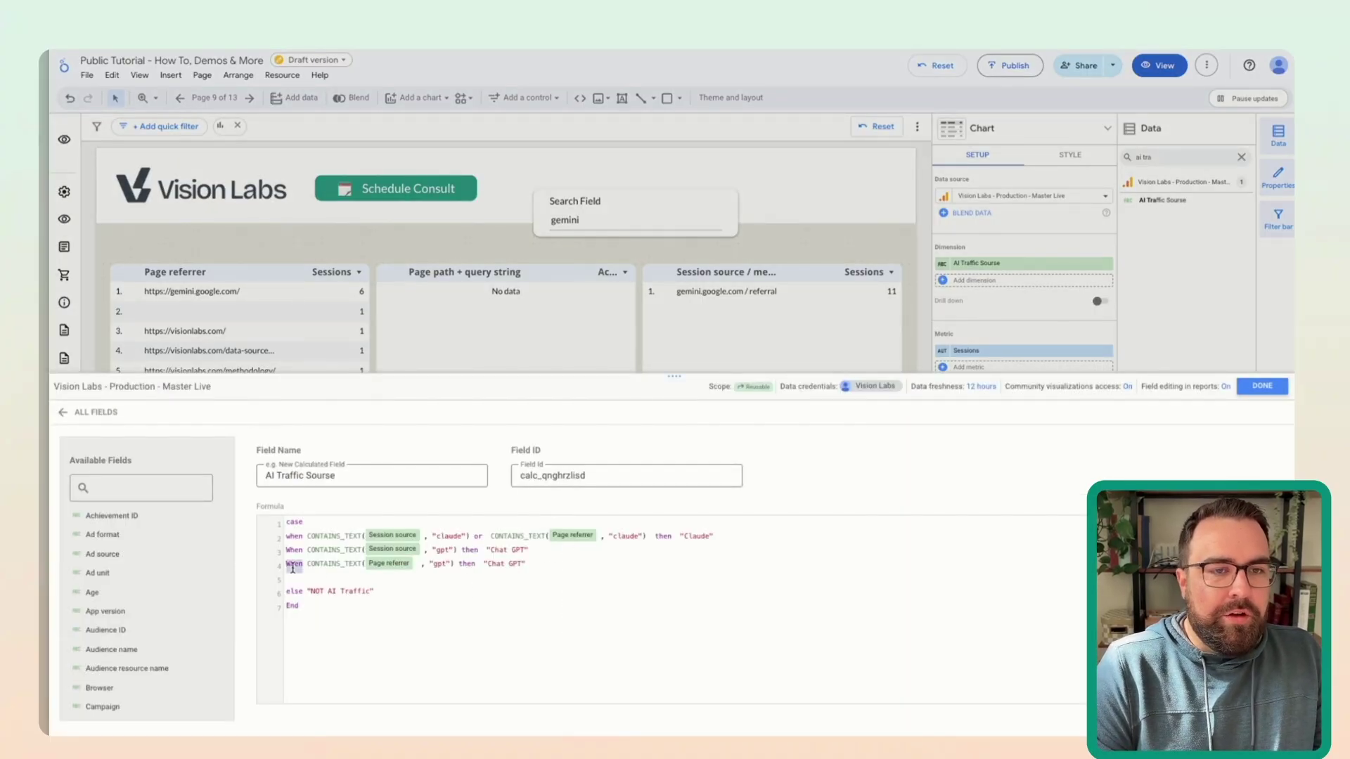
left_click(465, 549)
type("or CONTAINS_TEXT(Page referrer, \"gpt\")")
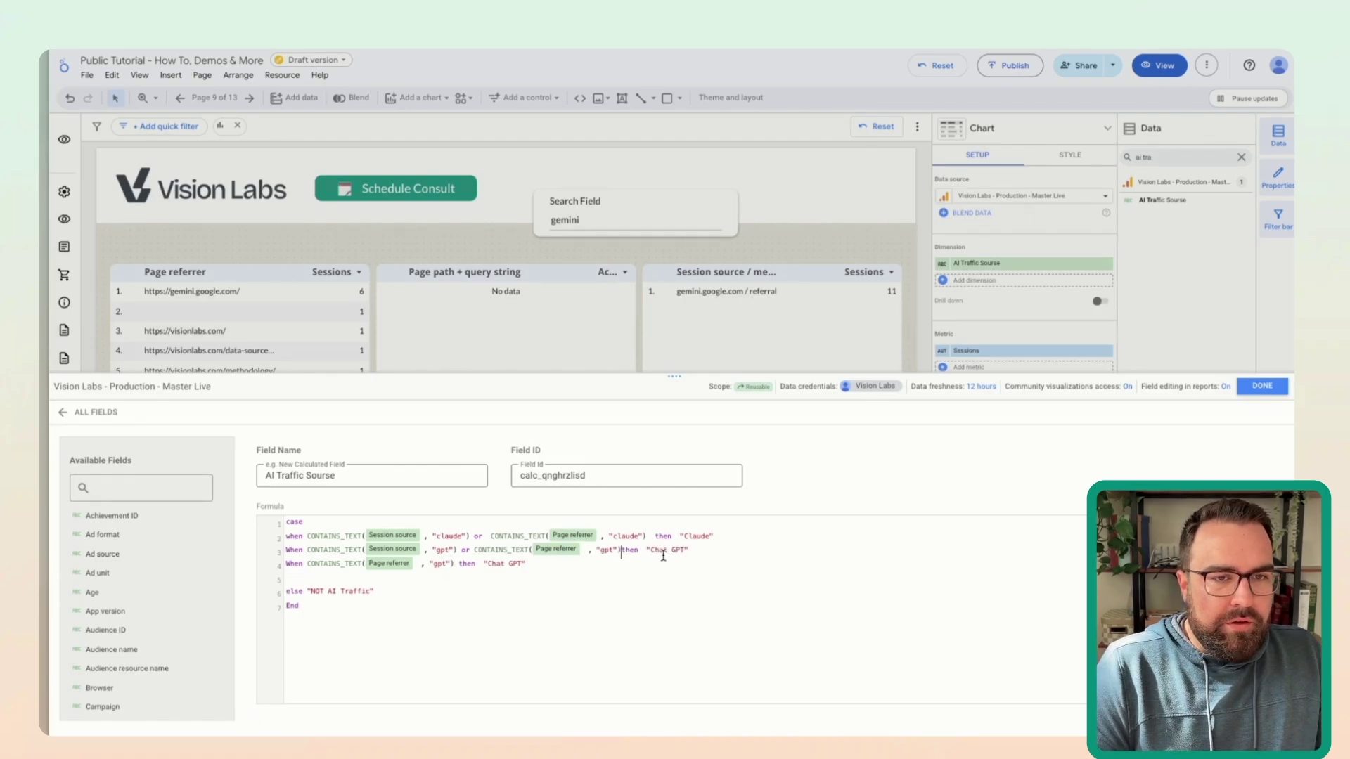
left_click(563, 568)
key("super+BackSpace")
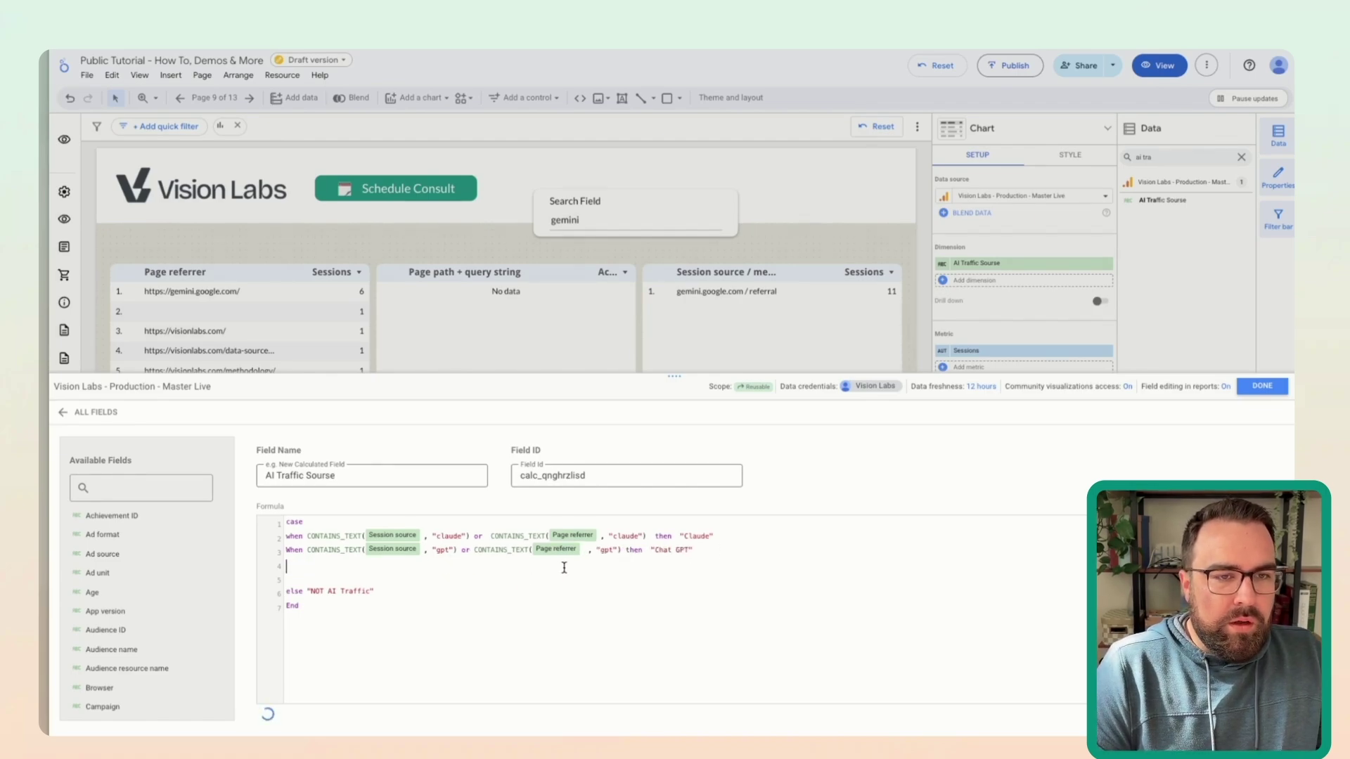
Step: Copy the combined Chat GPT When line and paste it onto the empty line below
left_click_drag(713, 541, 594, 544)
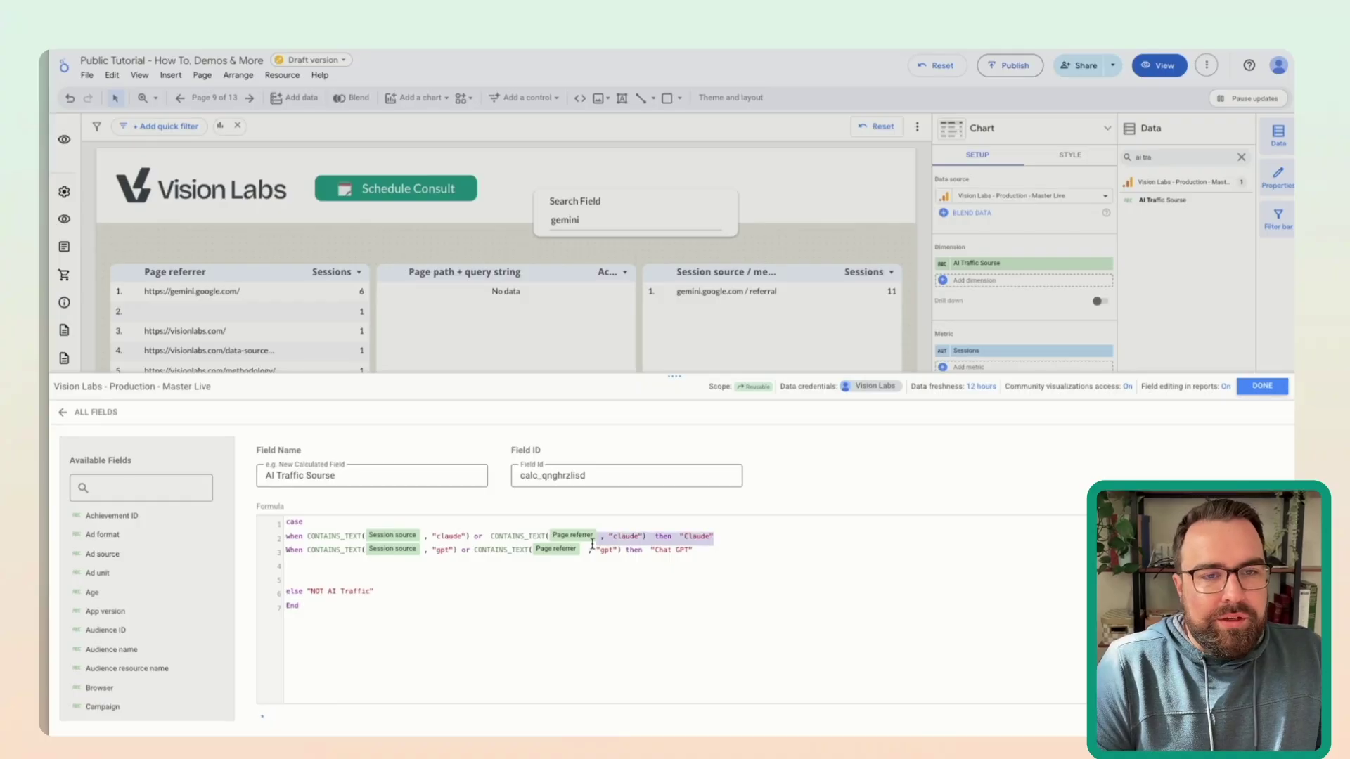
left_click(708, 548)
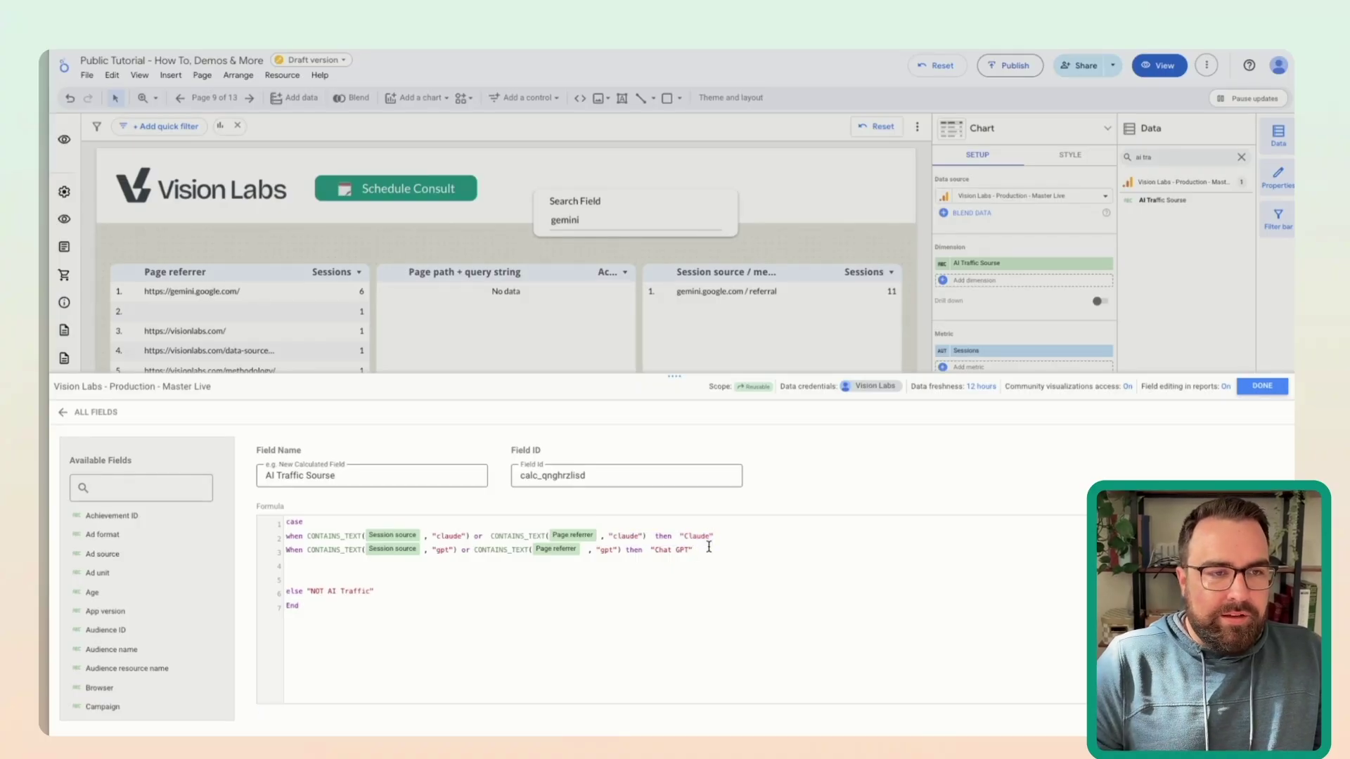
key("super+shift+Left")
key("super+c")
key("Right")
key("super+v")
key("super+z")
key("Down")
key("super+v")
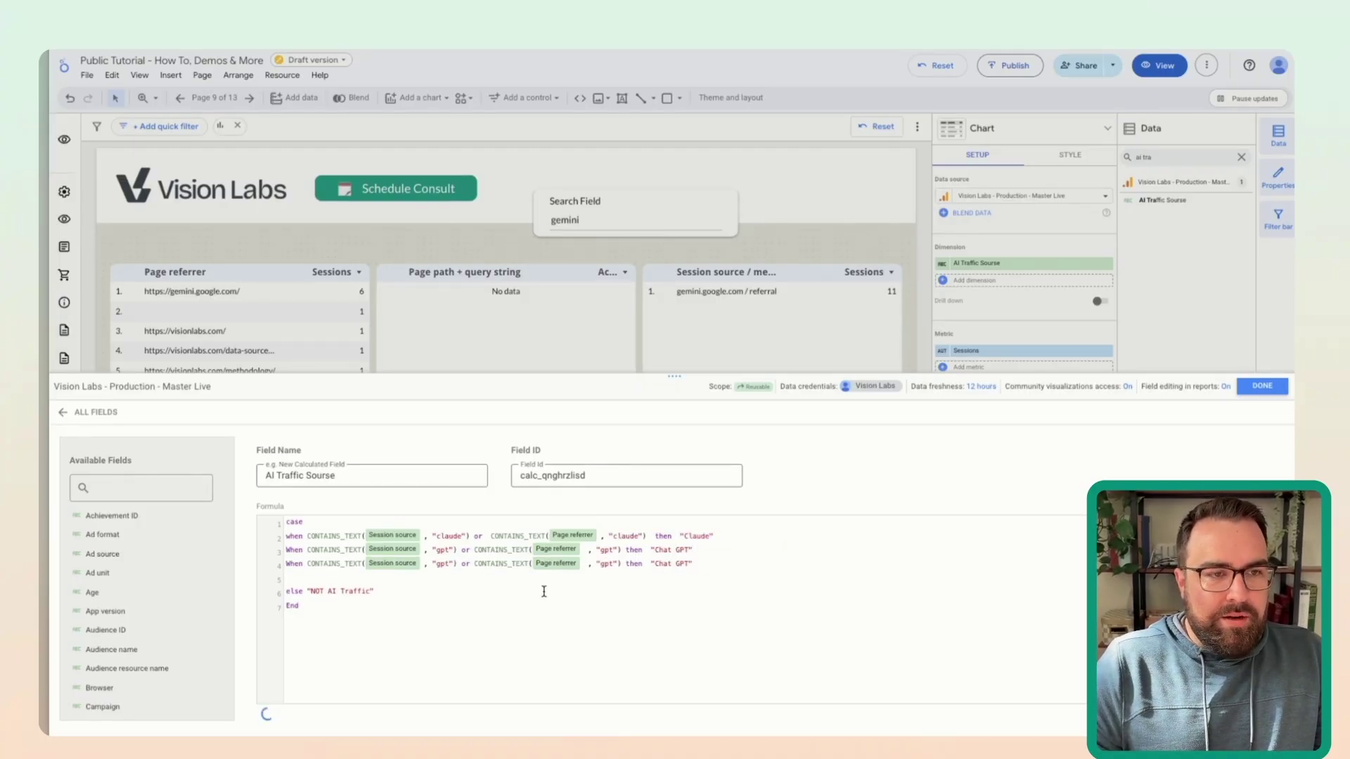
Step: Change the search text in both conditions of the duplicated When line to "gemini"
double_click(439, 564)
type("gemini")
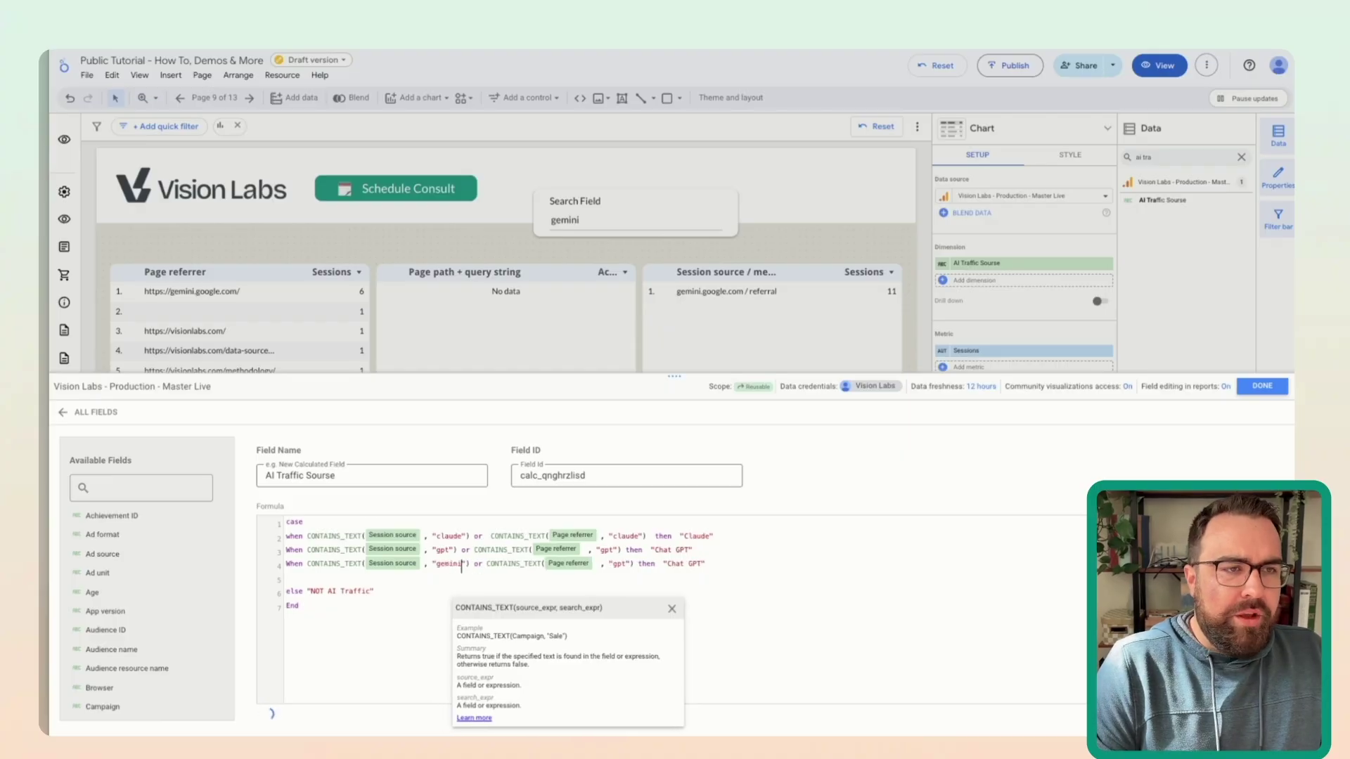
double_click(616, 564)
type("gemi")
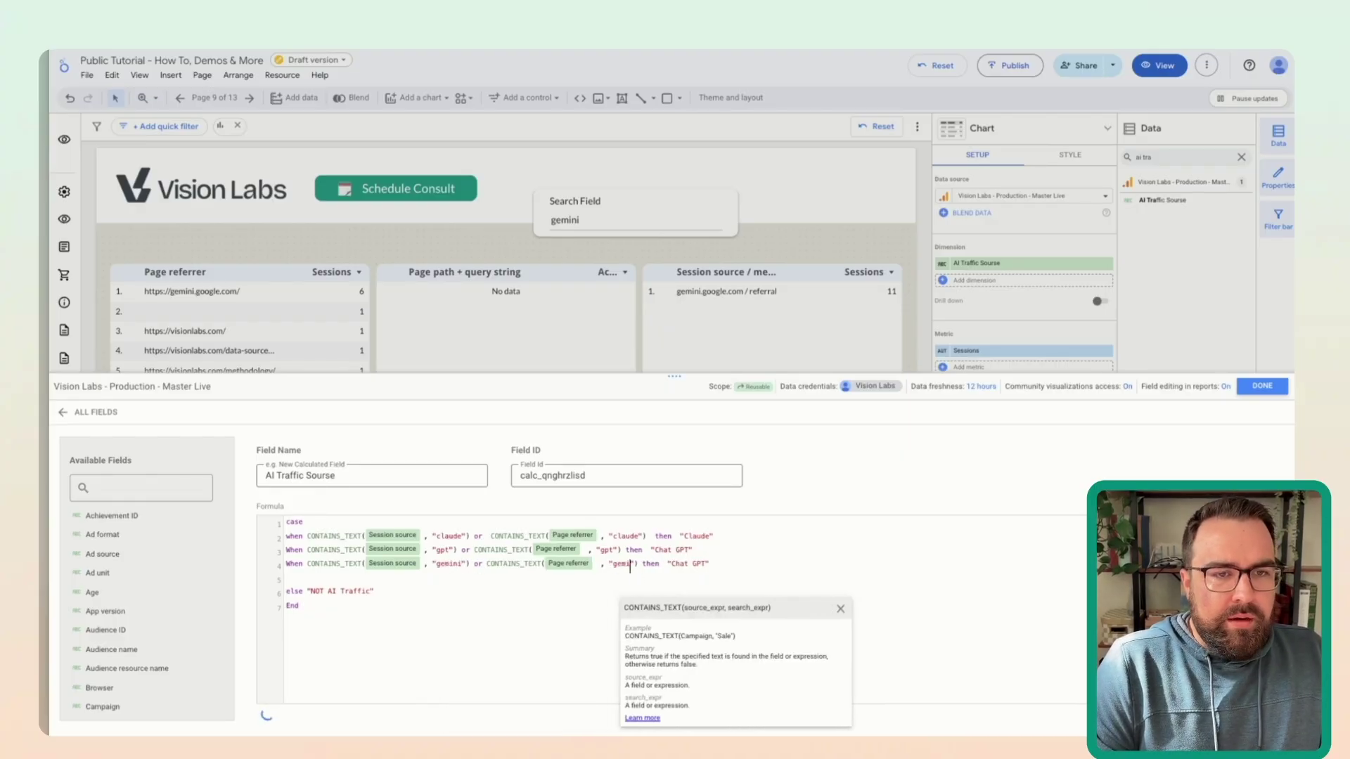
type("ni")
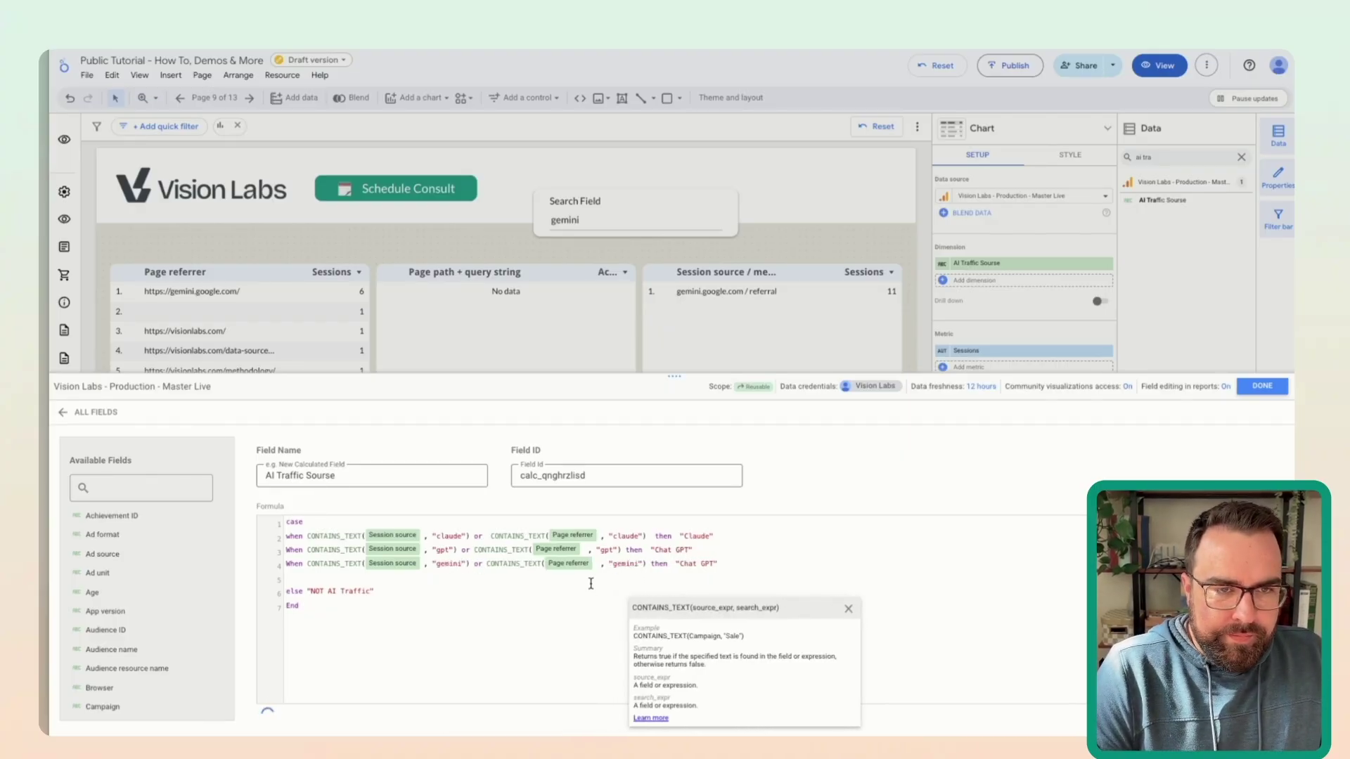
Step: Change the result label of the gemini When line from the duplicated Chat GPT text to "Gemini"
left_click(554, 574)
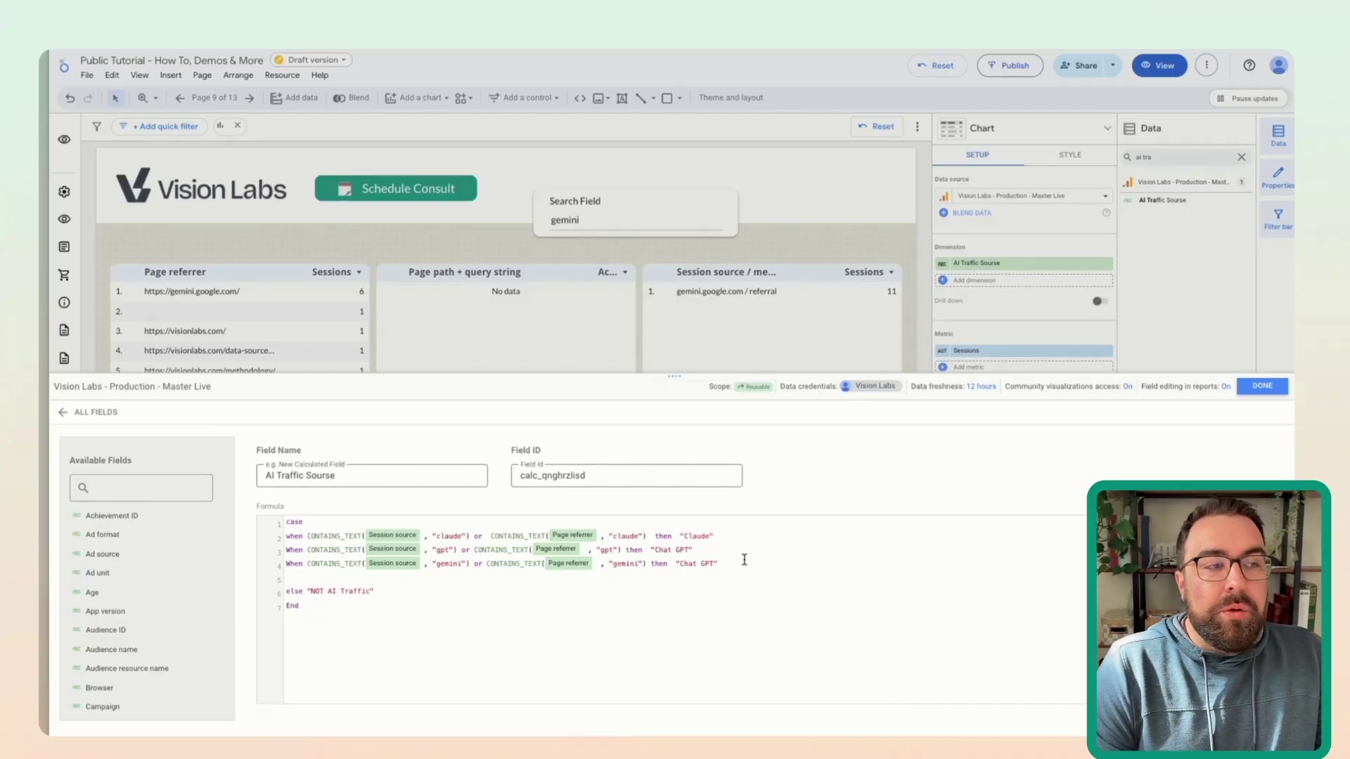
key("BackSpace")
key("BackSpace")
key("BackSpace")
key("BackSpace")
key("BackSpace")
key("BackSpace")
key("BackSpace")
key("BackSpace")
key("BackSpace")
type("Gemini\"")
Step: Paste the Chat GPT When line onto a new line below Gemini and set the search text in both conditions to "deepseek"
key("Return")
key("ctrl+v")
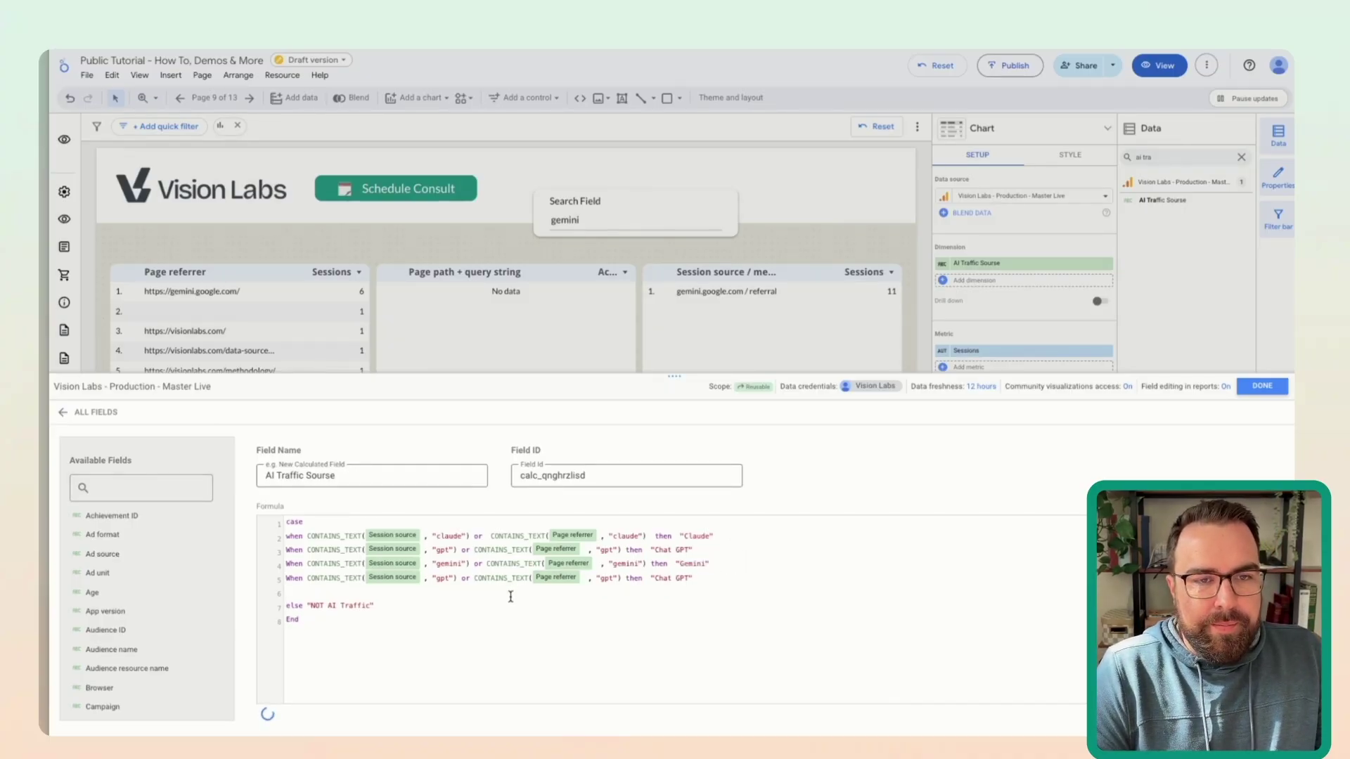
double_click(440, 578)
type("g")
type("eepseek")
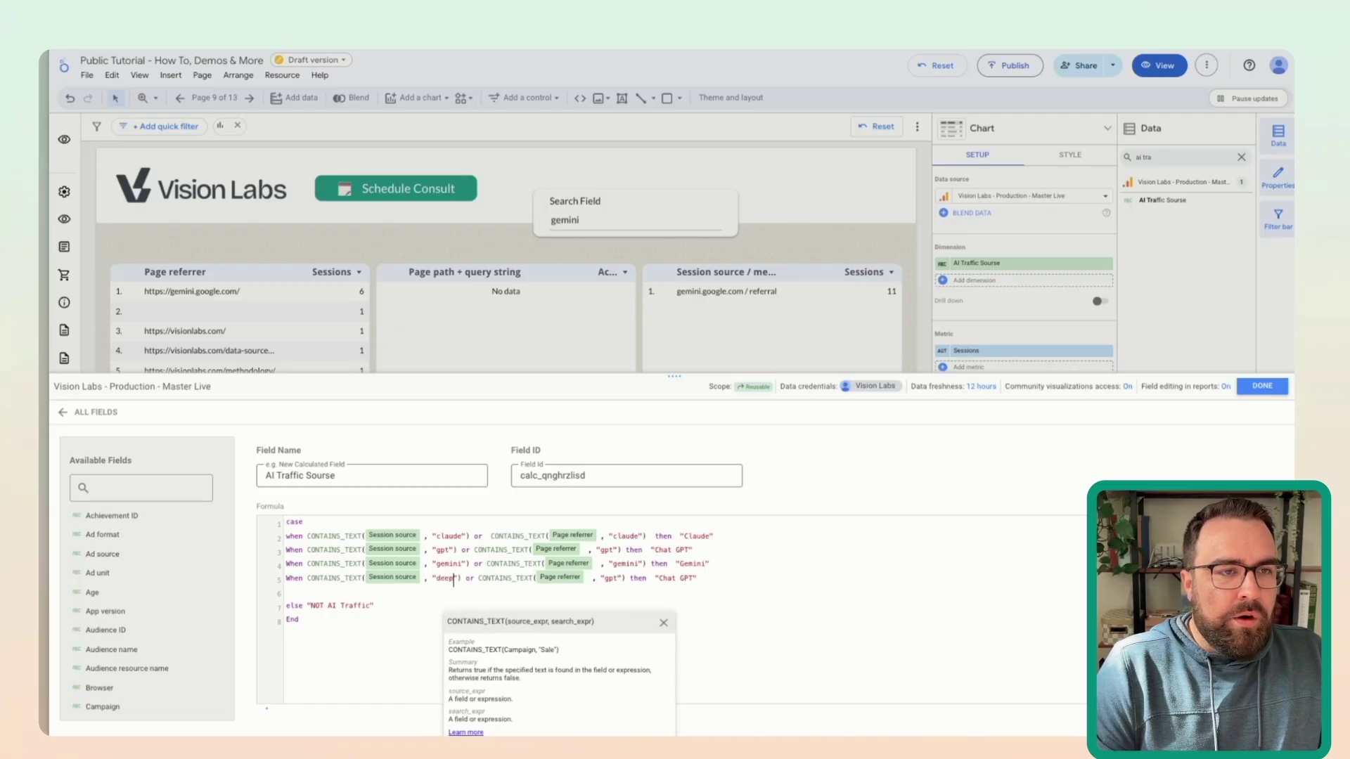
double_click(625, 577)
type("deep")
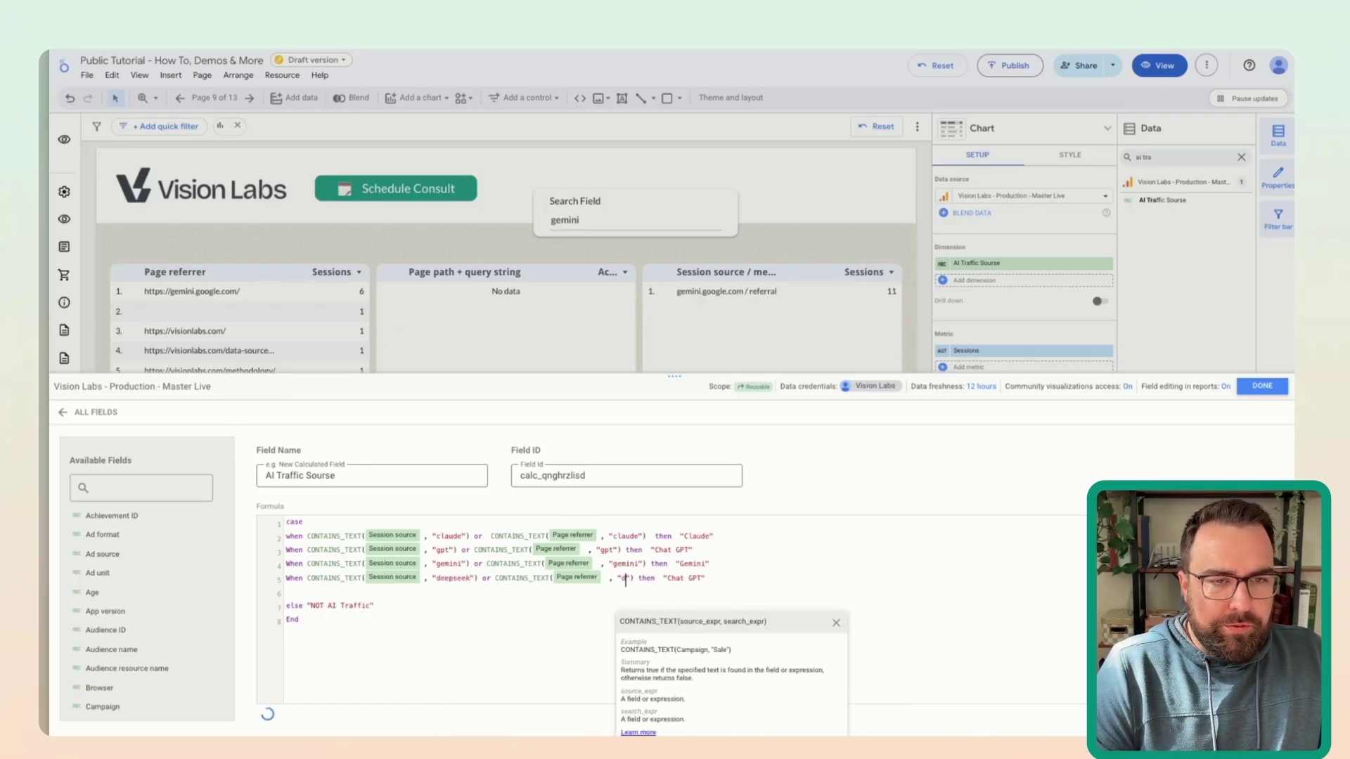
type("seek")
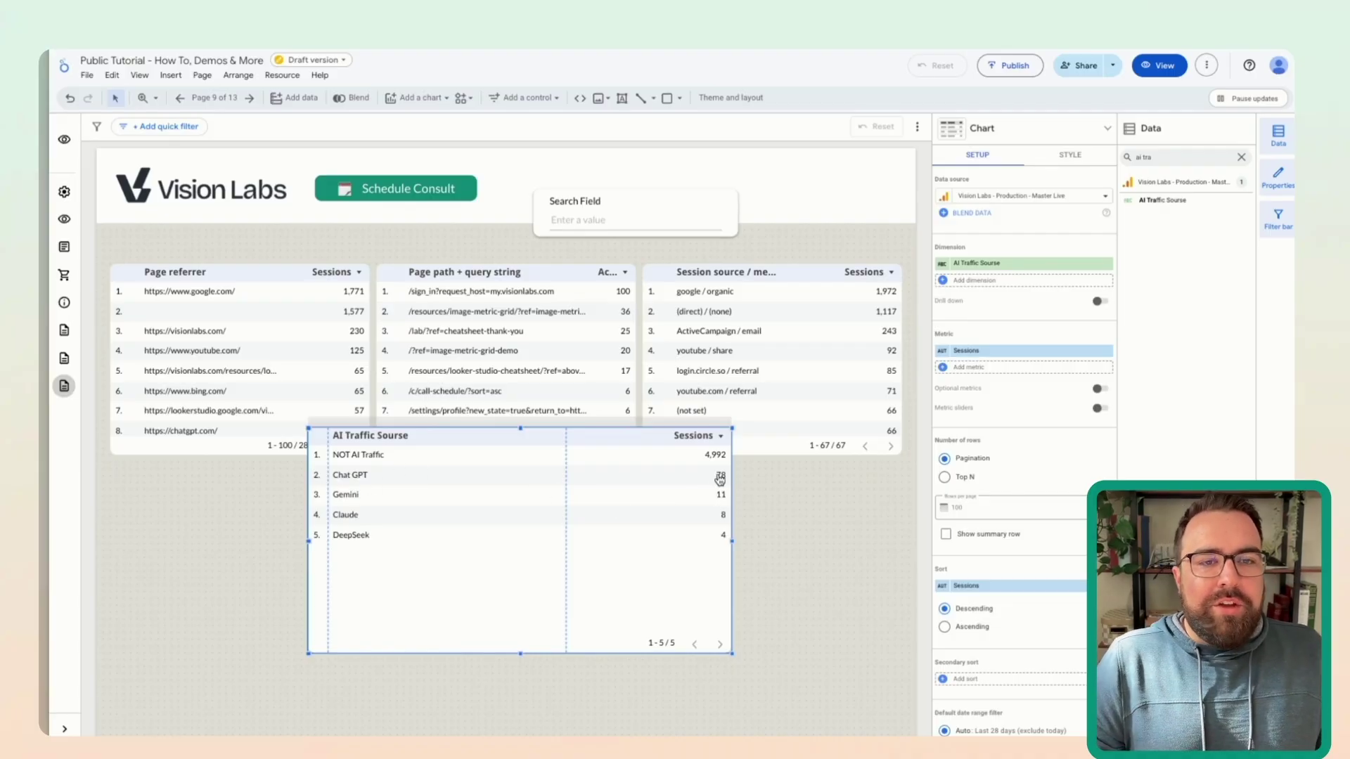
Step: Move the AI Traffic Sourse table just below the three report tables and nudge the Search Field control slightly upward
left_click_drag(717, 482, 703, 513)
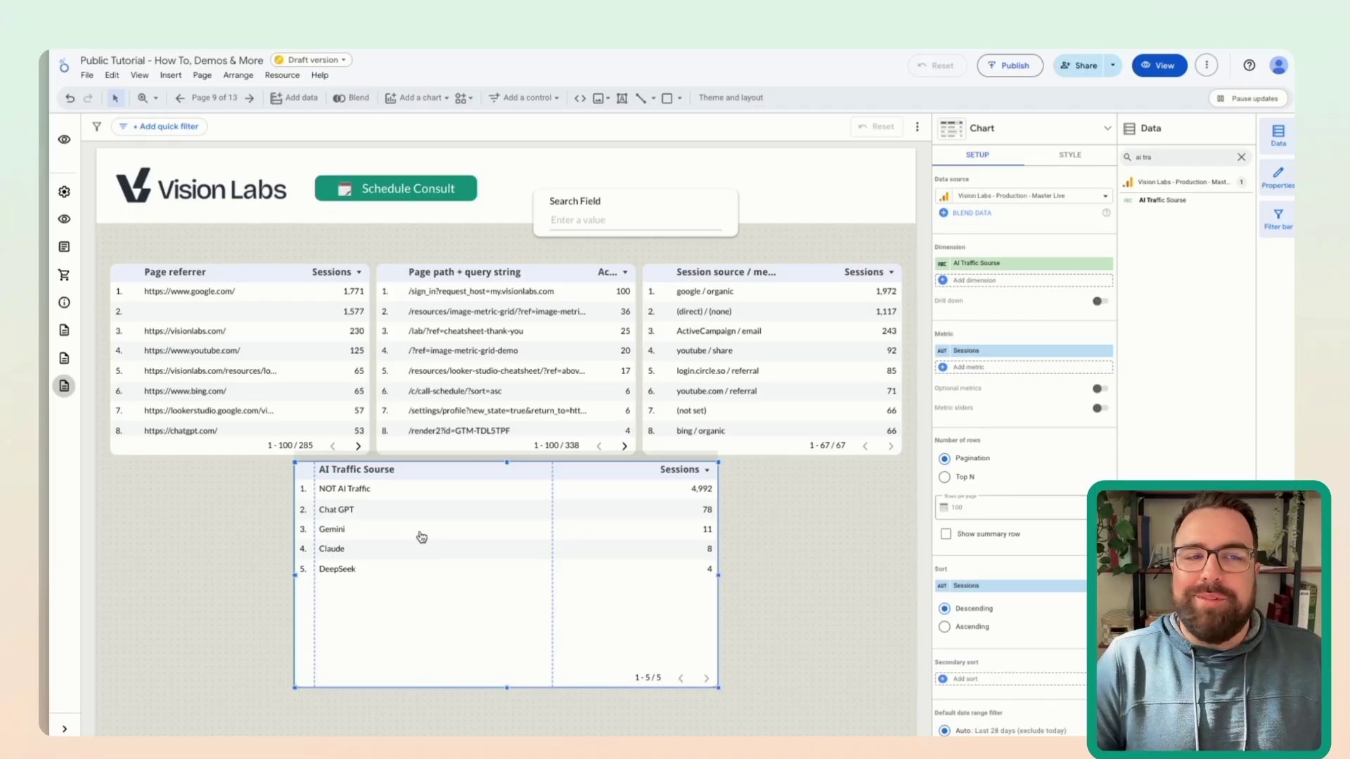
left_click_drag(586, 207, 593, 199)
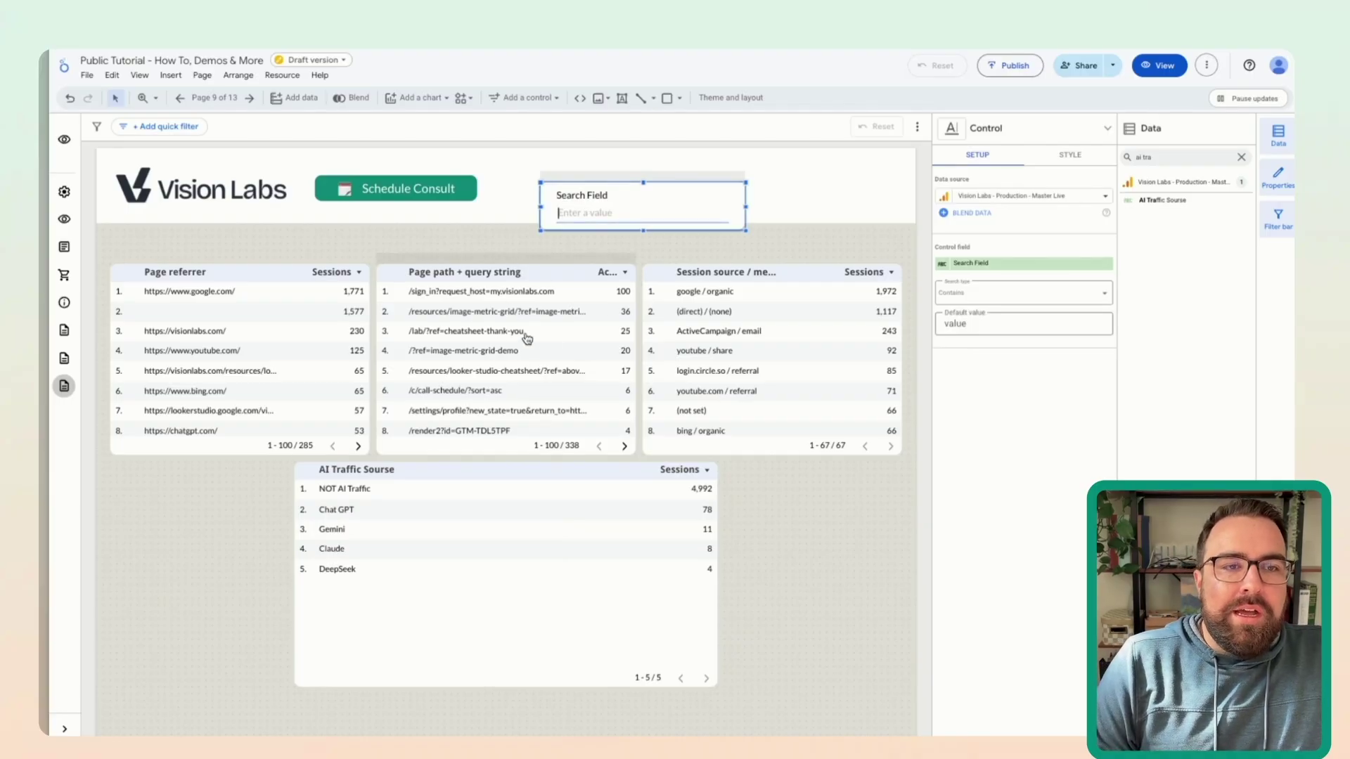
Step: Look through the rows of the Page path + query string table
scroll(516, 425, "down", 2)
scroll(515, 424, "up", 2)
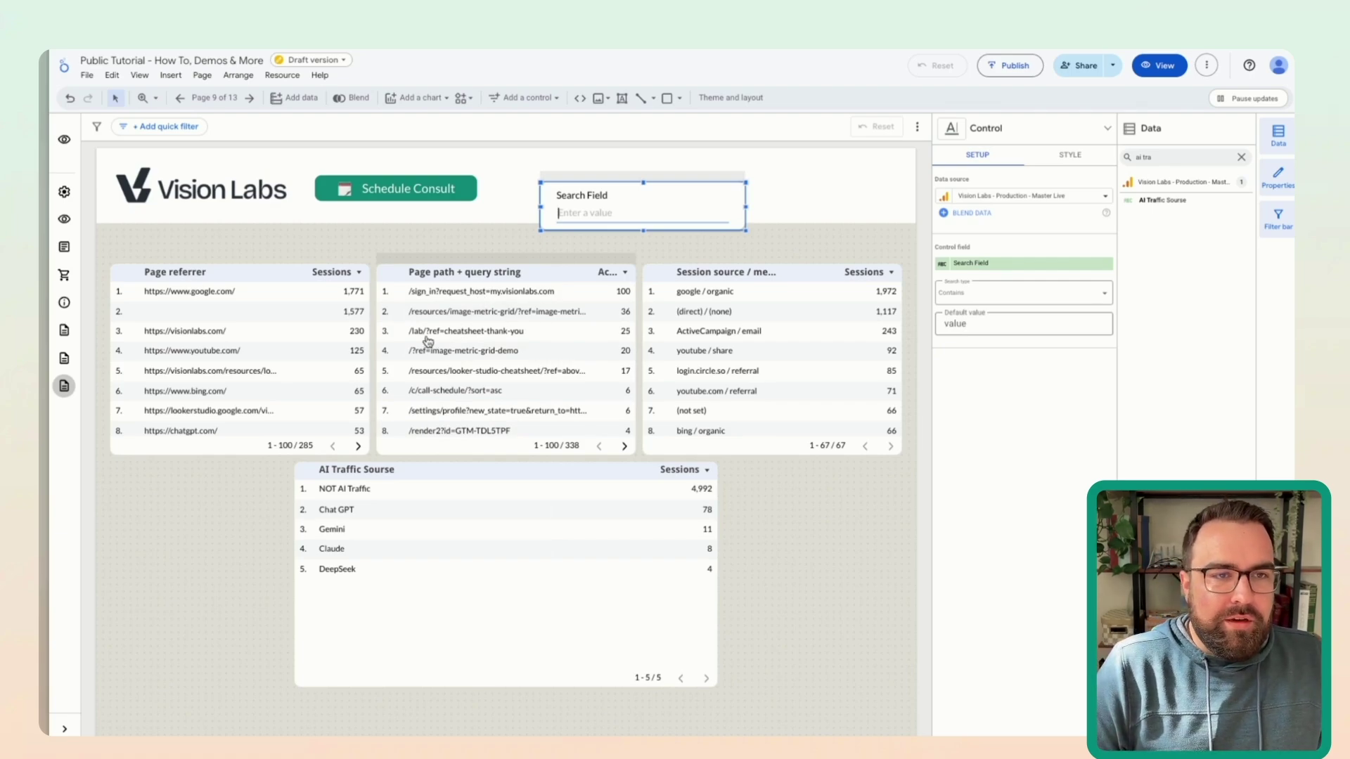
scroll(409, 338, "down", 1)
scroll(415, 338, "down", 3)
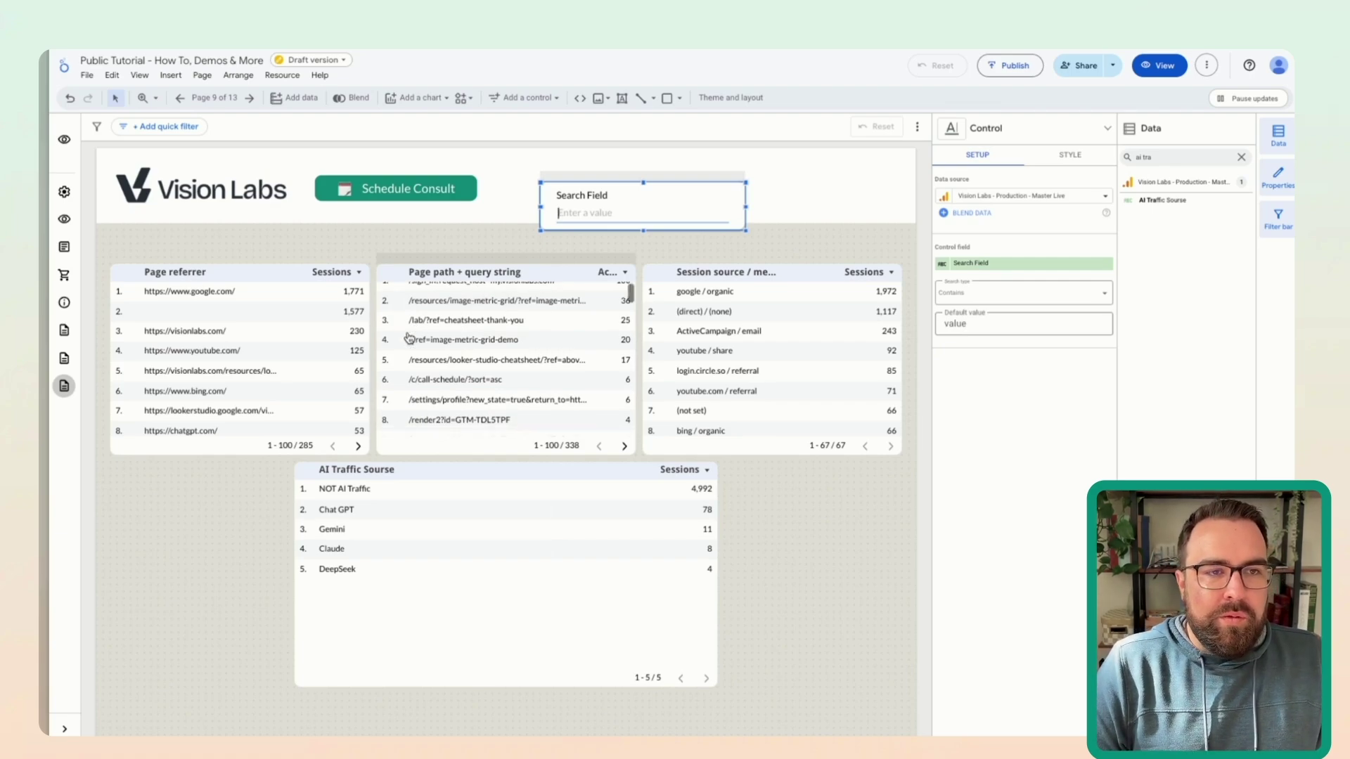
scroll(427, 339, "down", 2)
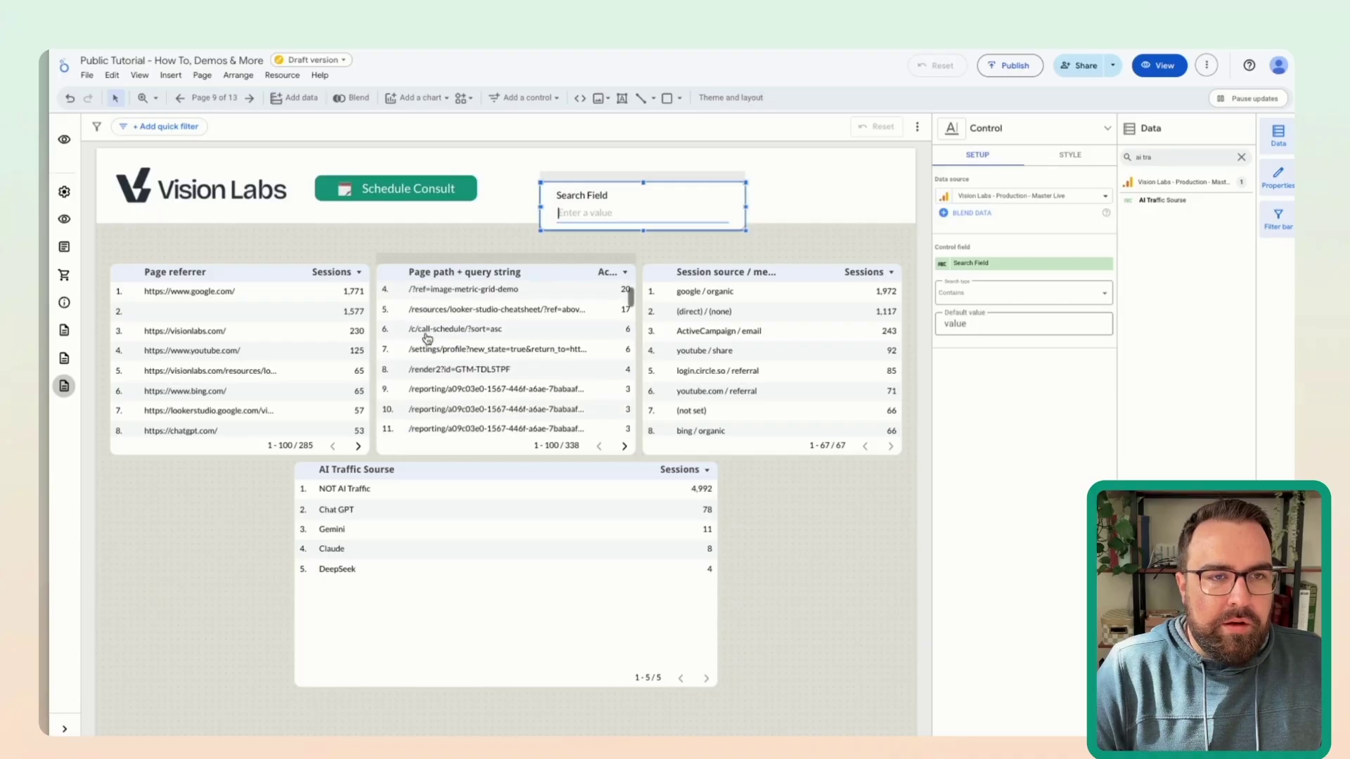
scroll(436, 365, "down", 2)
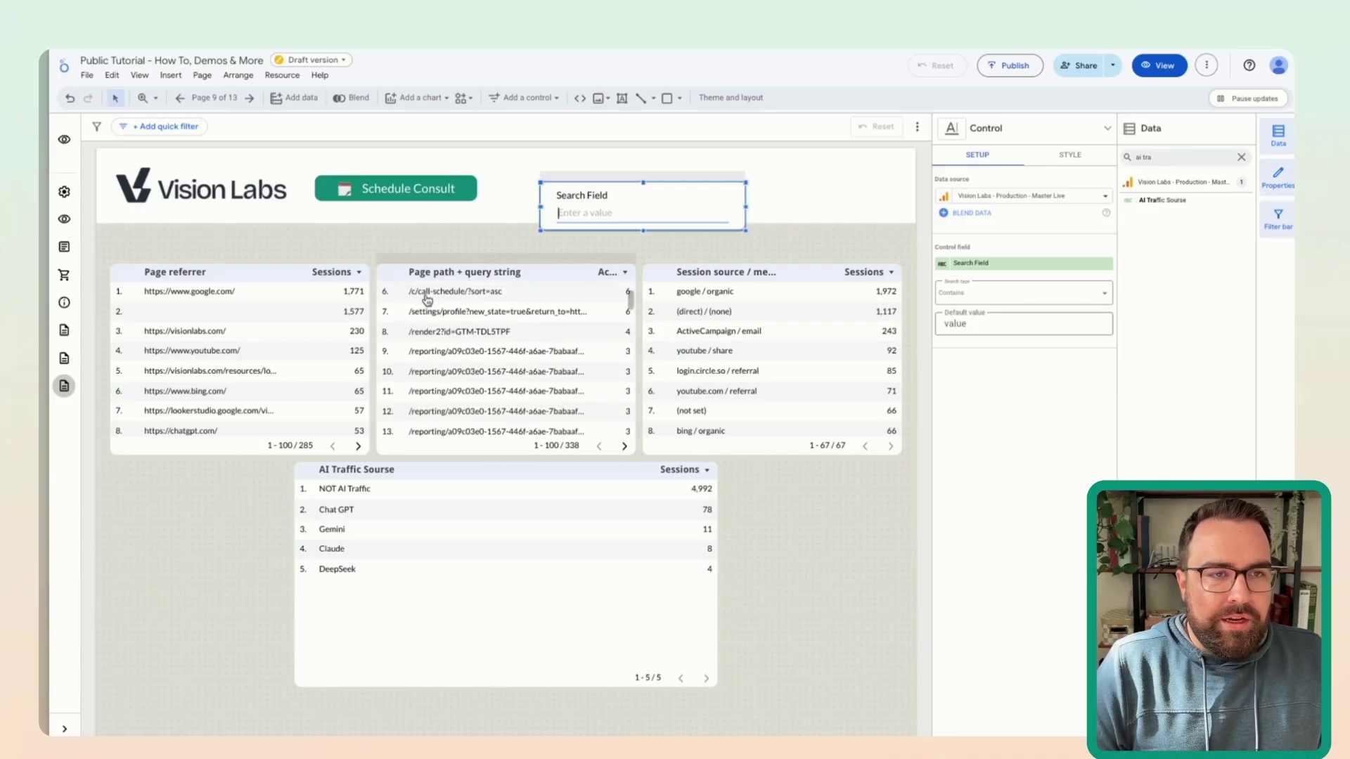
scroll(437, 313, "down", 4)
scroll(527, 383, "up", 6)
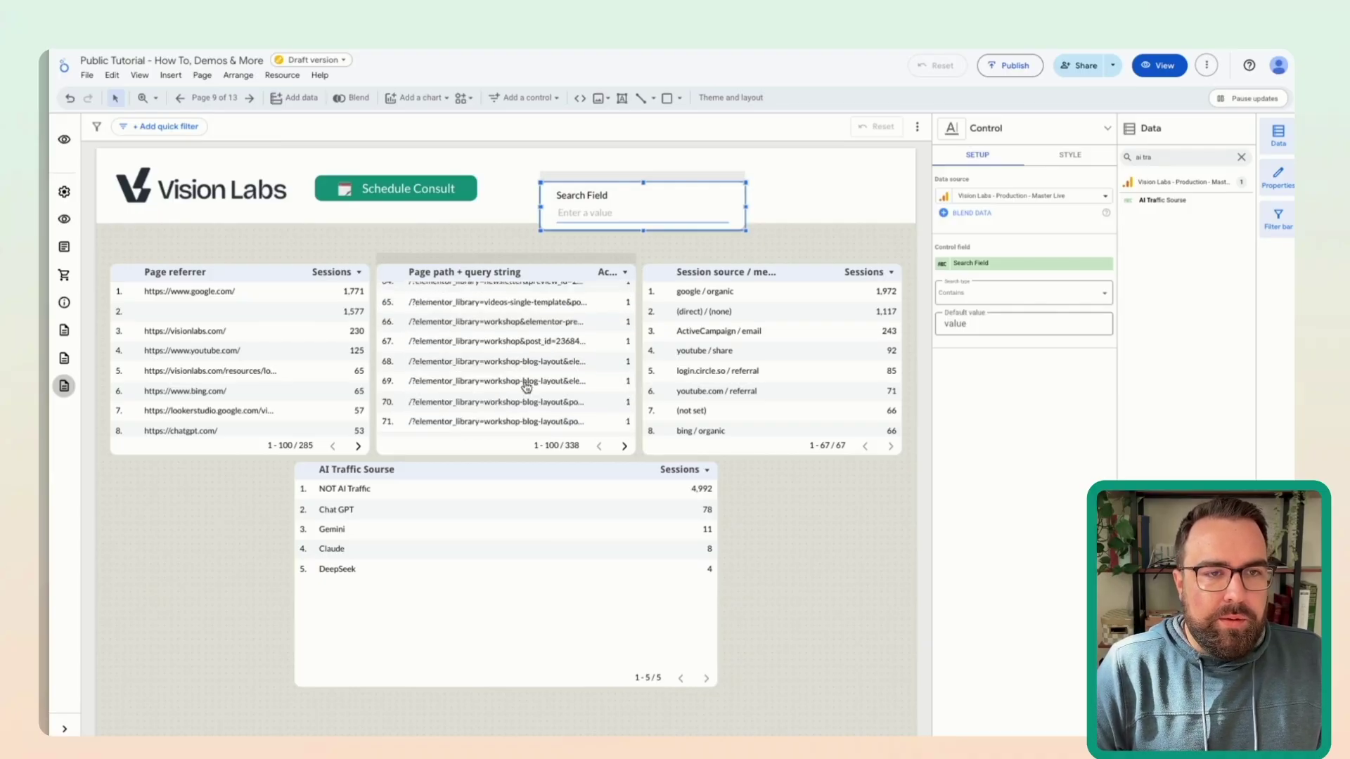
left_click(598, 217)
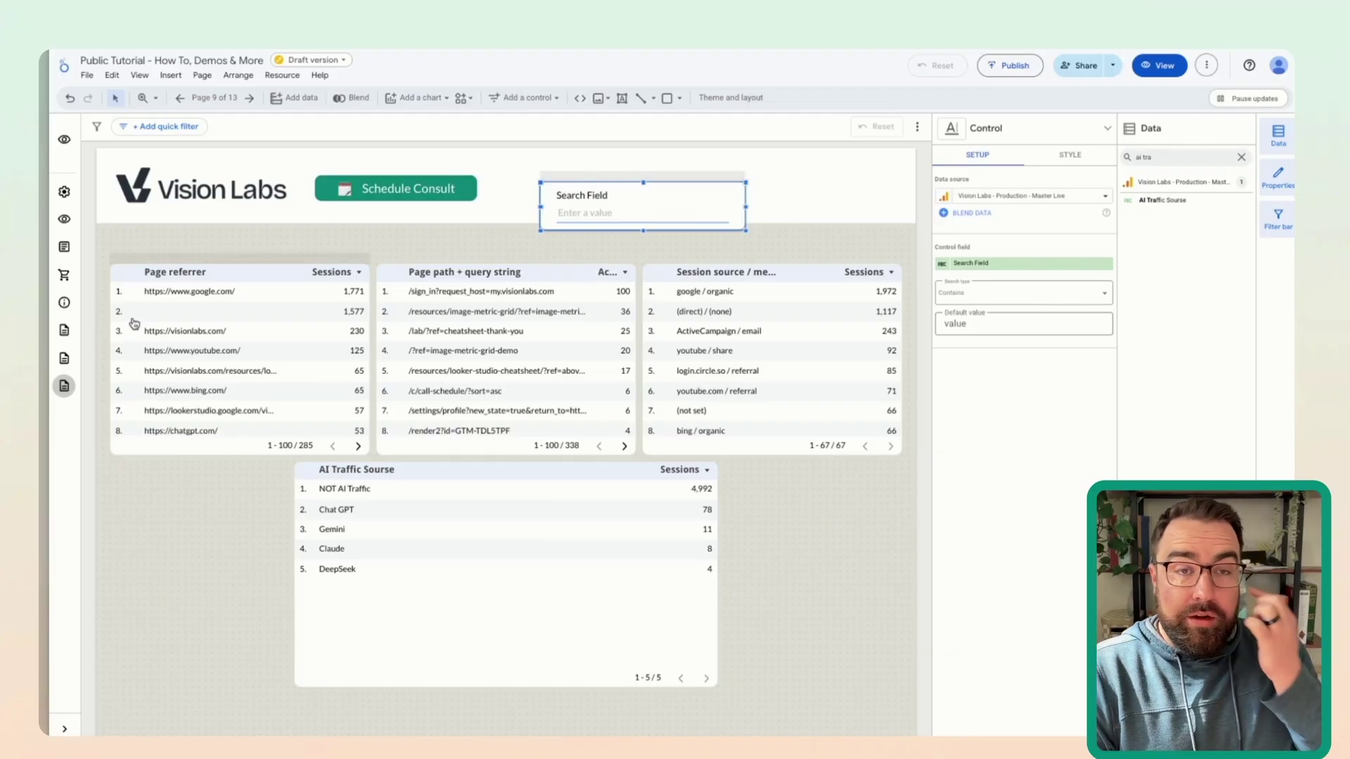
left_click(484, 239)
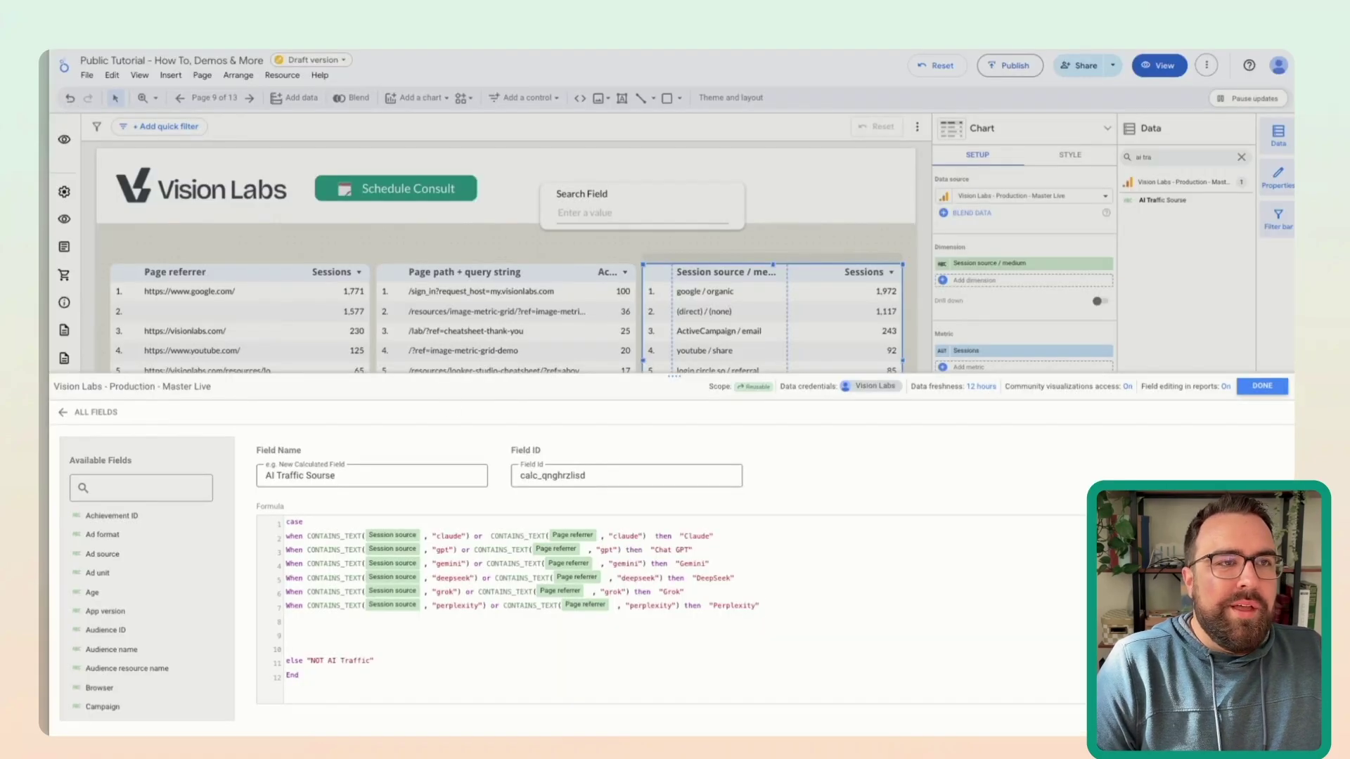
Step: Remove one empty line above the else clause in the AI Traffic Sourse formula and close the field editor
key("BackSpace")
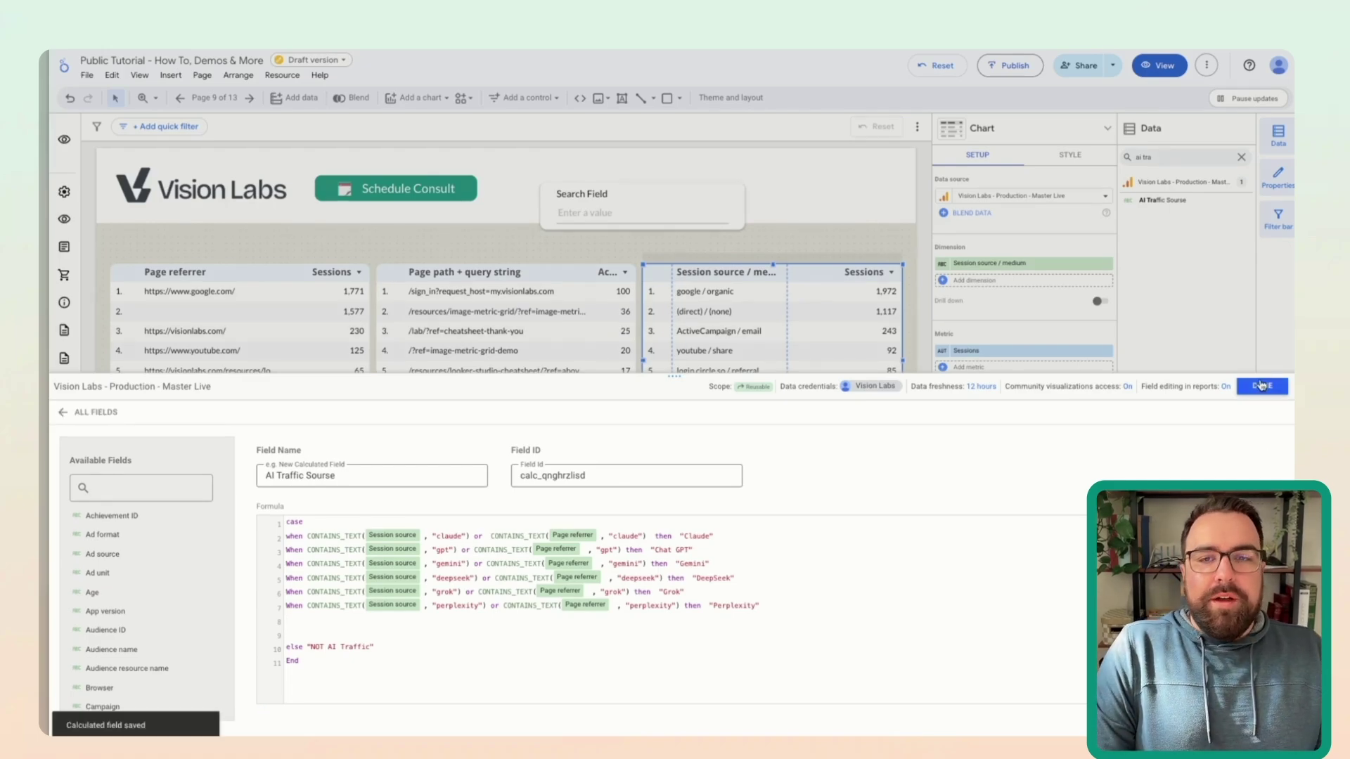
left_click(1259, 392)
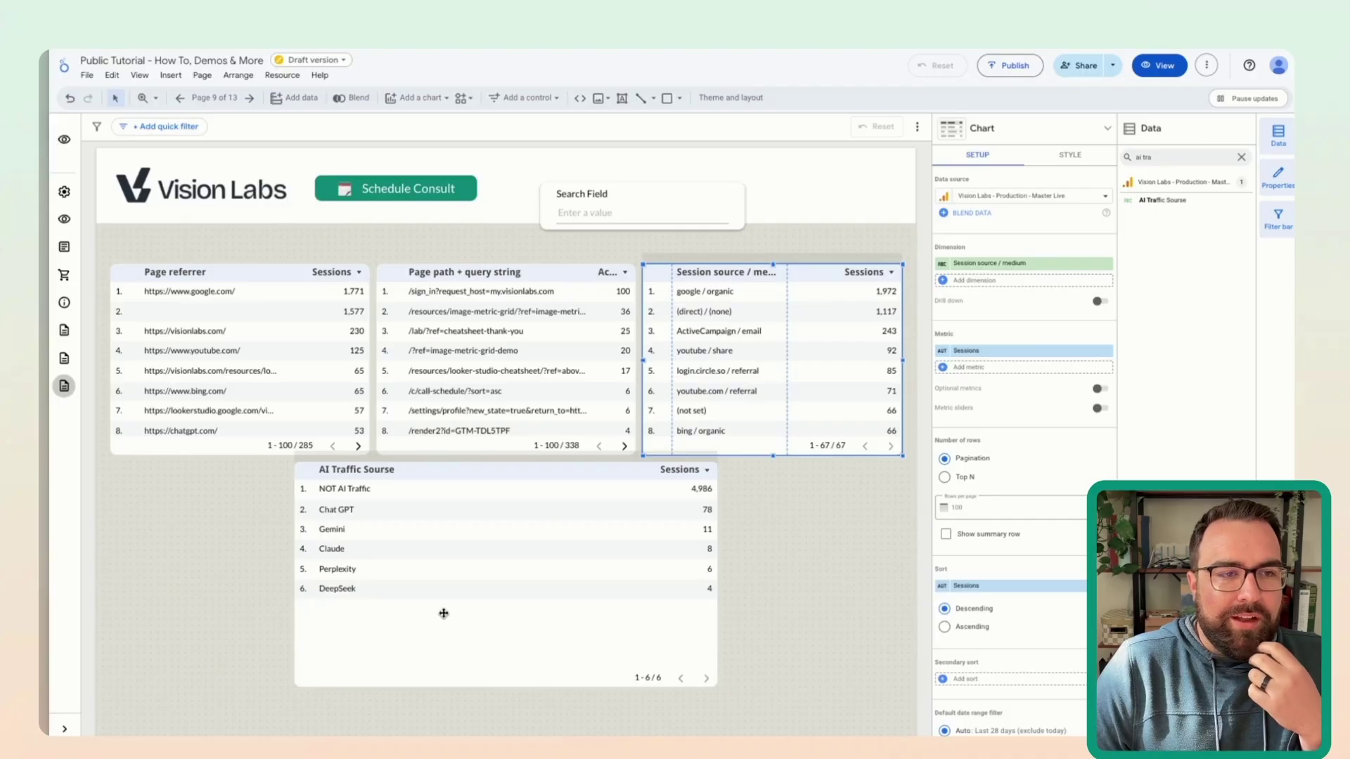
Step: Move the AI Traffic Sourse table up over the page path and session source tables, clearing the canvas area below
left_click_drag(478, 590, 446, 594)
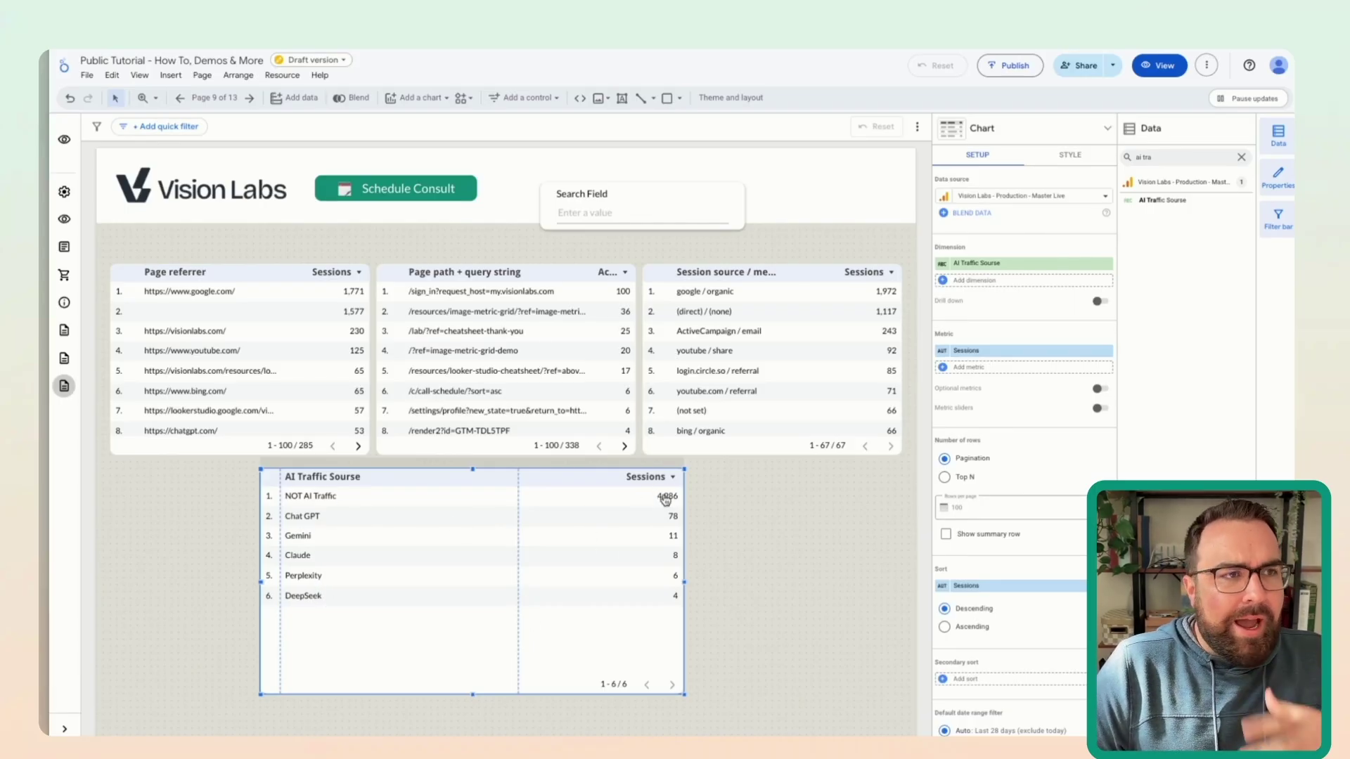
scroll(850, 476, "down", 3)
left_click_drag(547, 443, 759, 292)
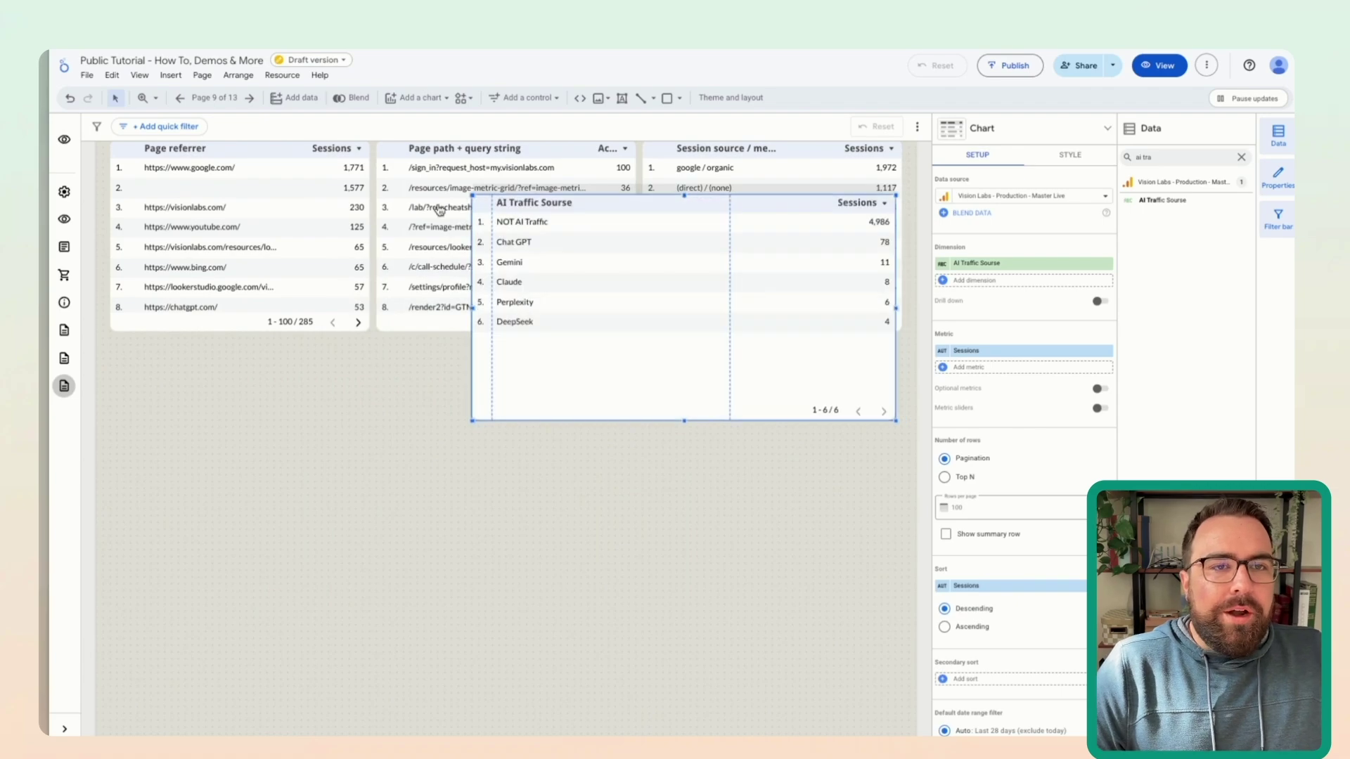
Step: Add a line chart on the empty canvas below the tables and widen it to about twice its width
left_click(417, 98)
left_click(406, 149)
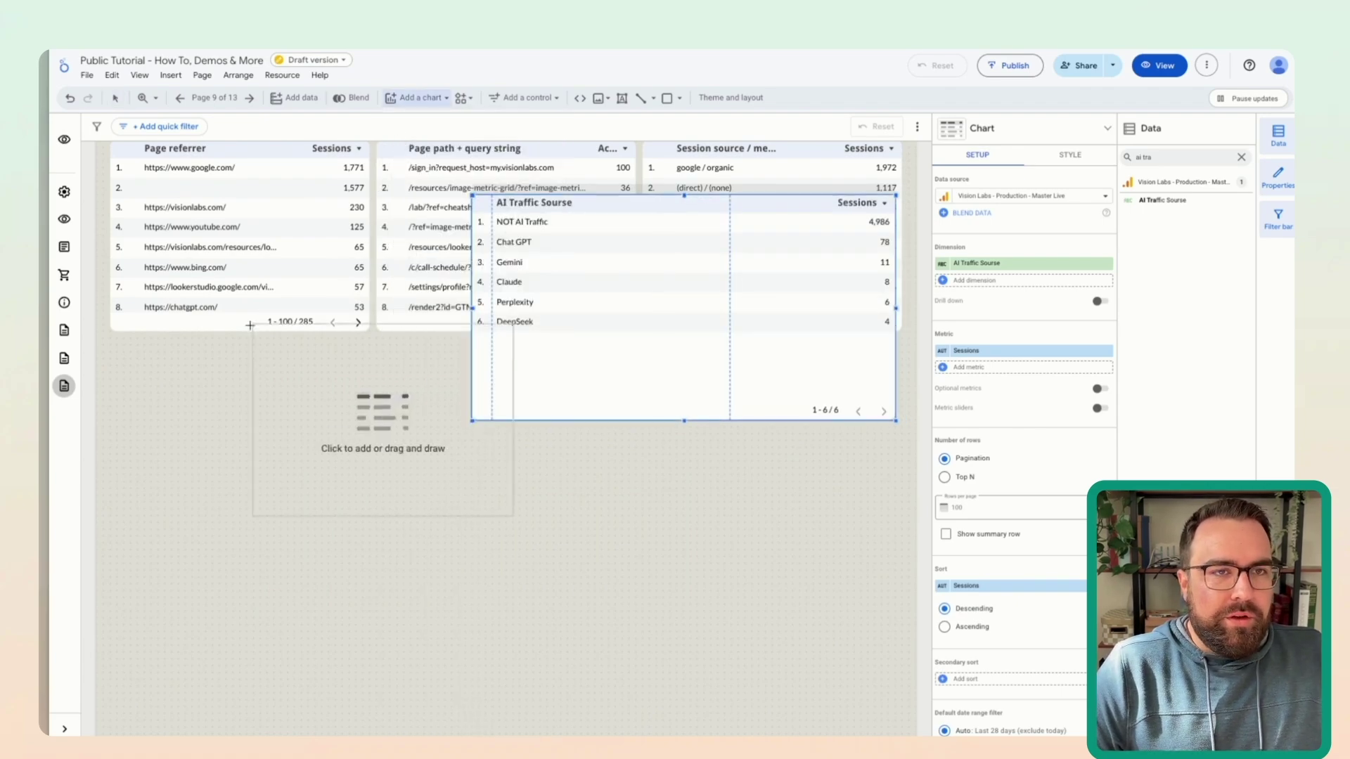
left_click(416, 98)
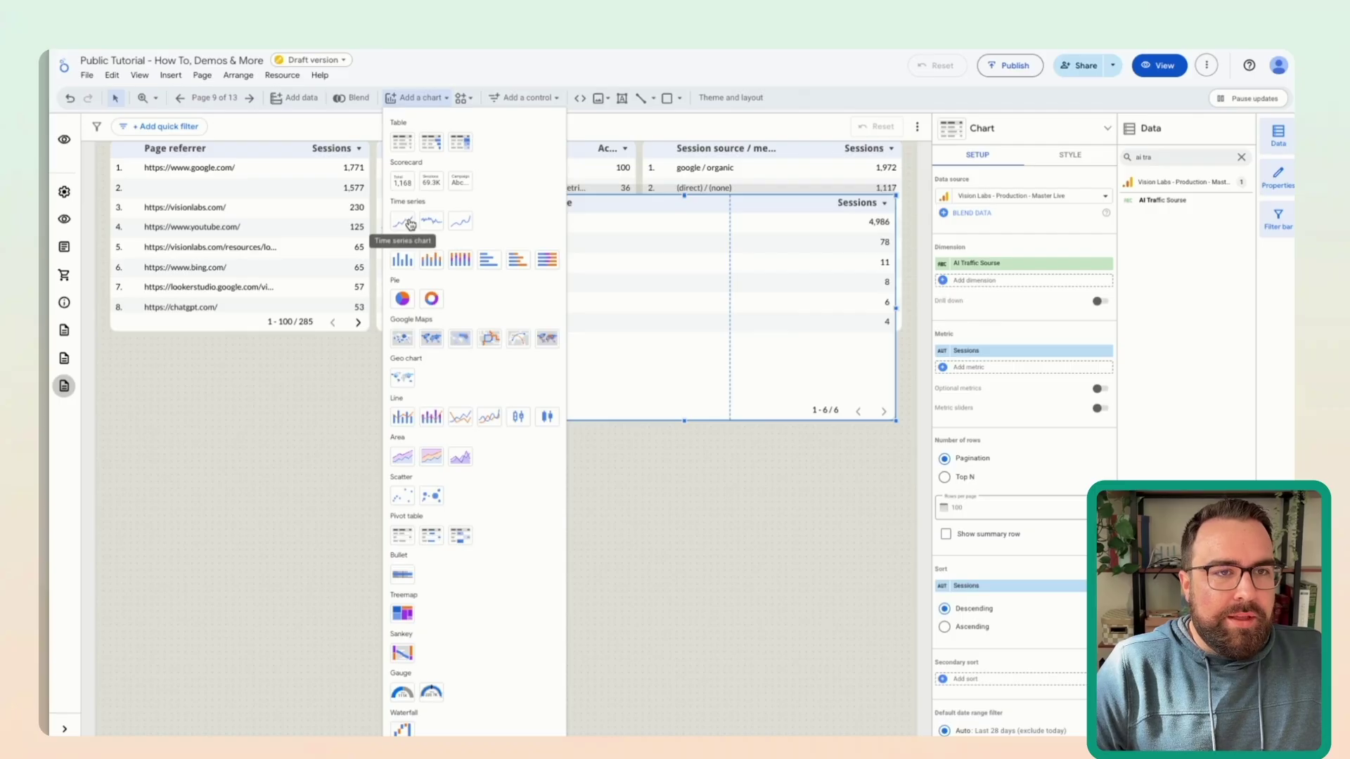
left_click(459, 417)
left_click(274, 529)
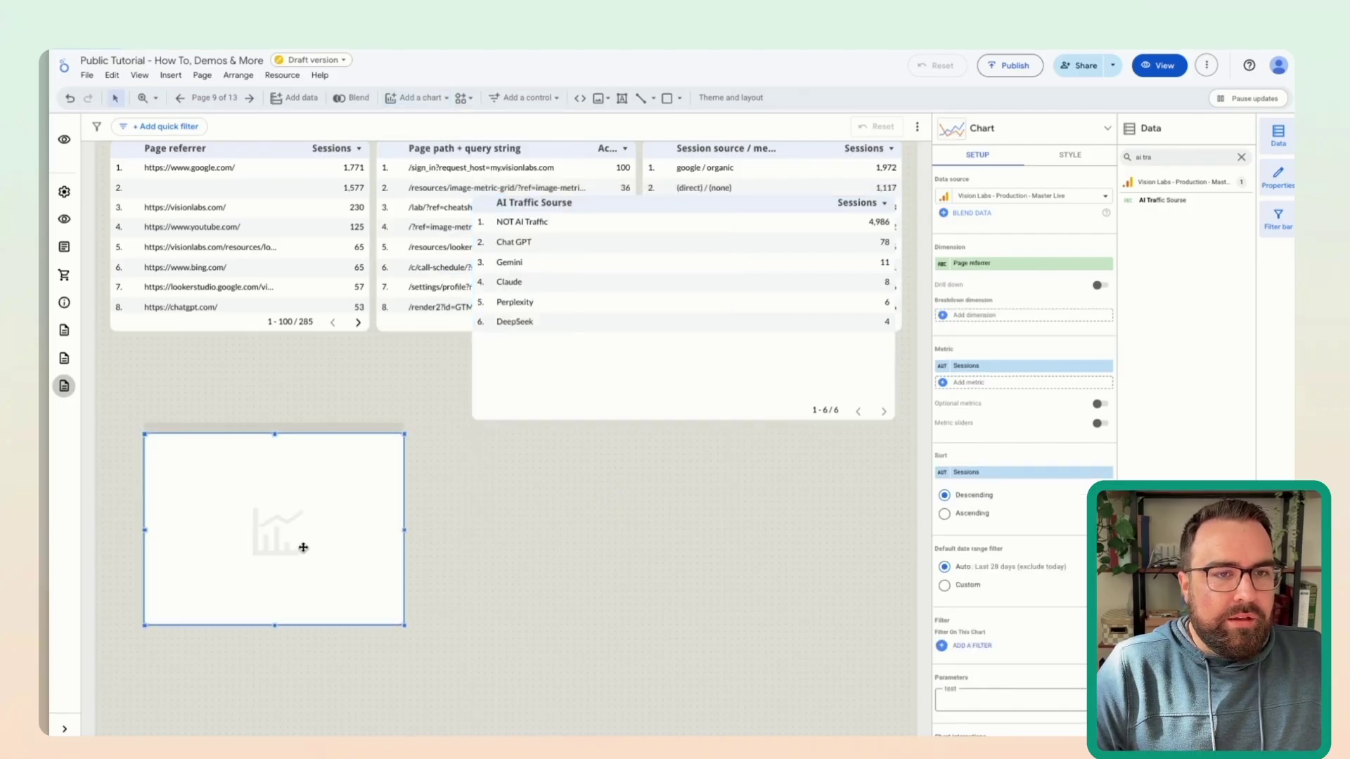
left_click_drag(404, 574, 663, 573)
Step: Convert the line chart to a time series chart and set its breakdown dimension to AI Traffic Sourse
left_click(976, 128)
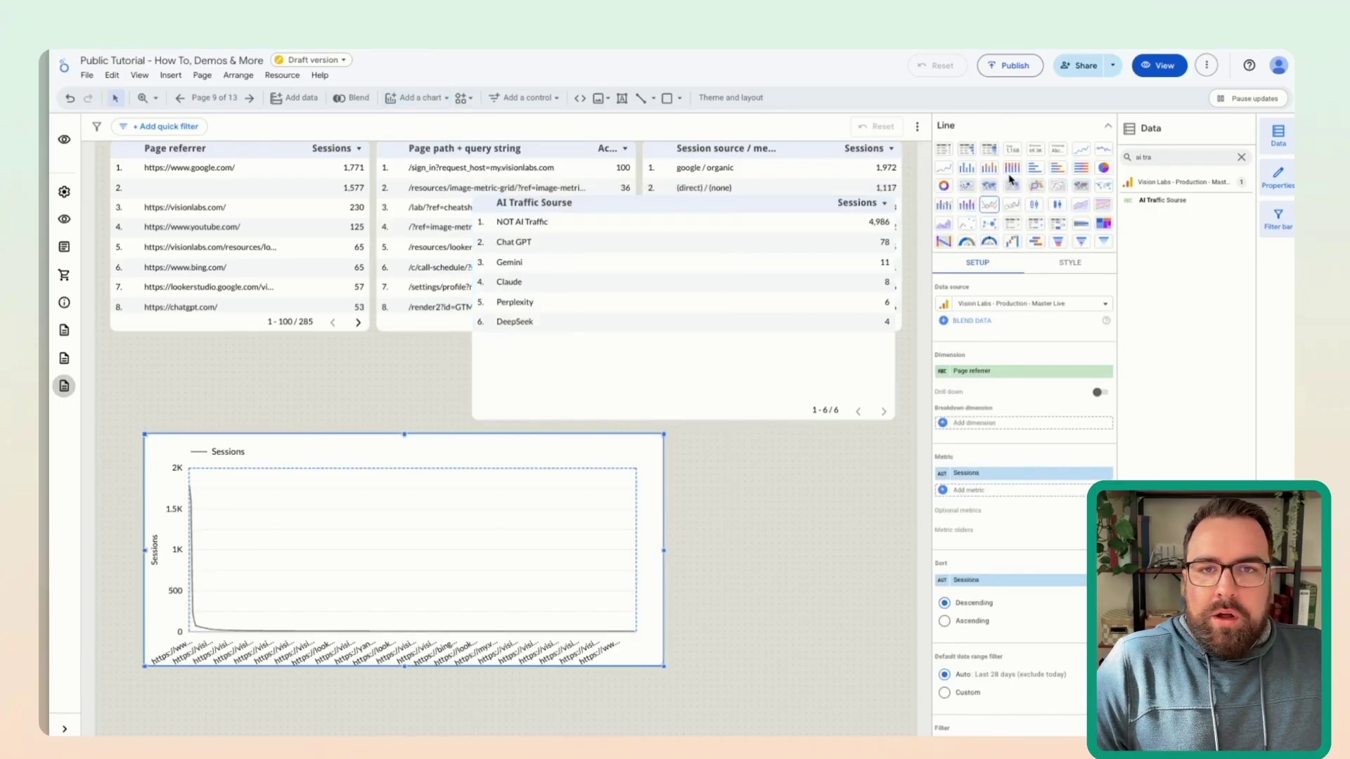
left_click(1082, 149)
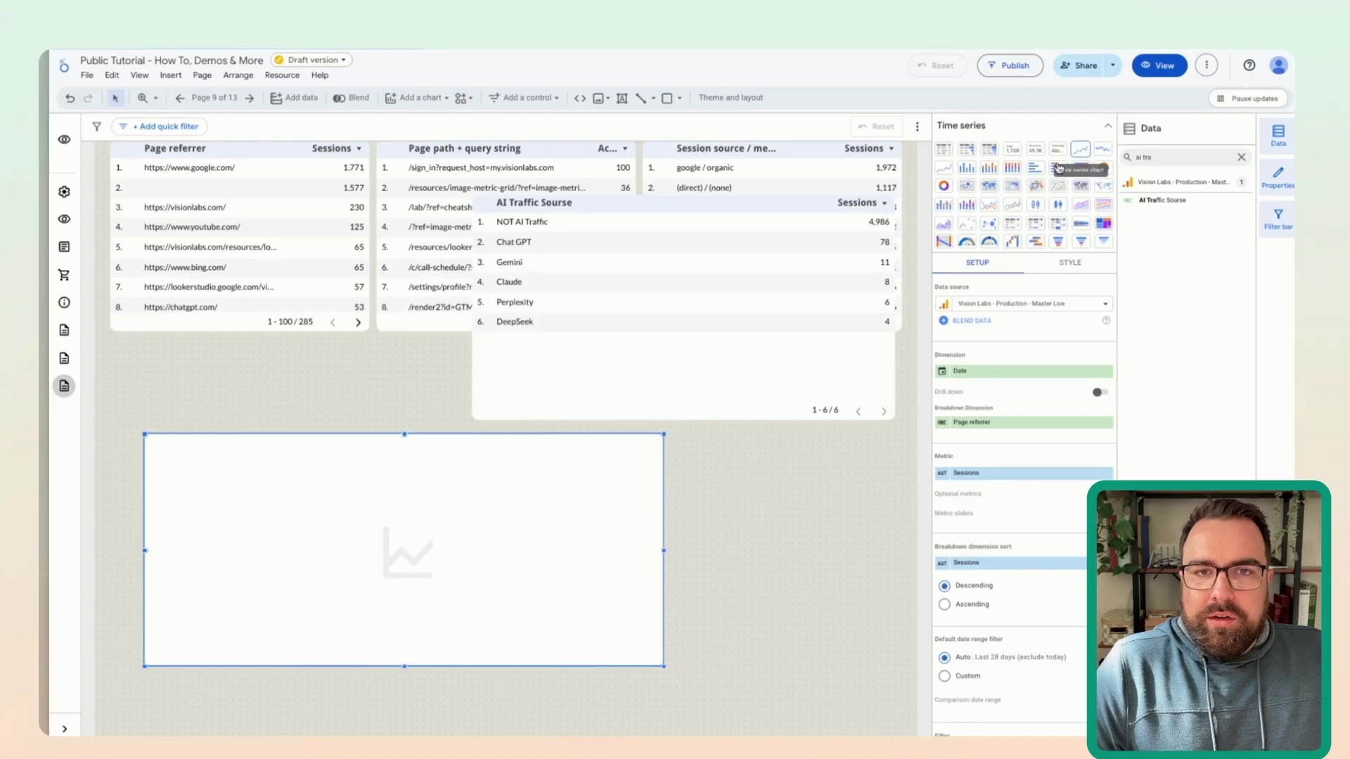
scroll(558, 506, "down", 1)
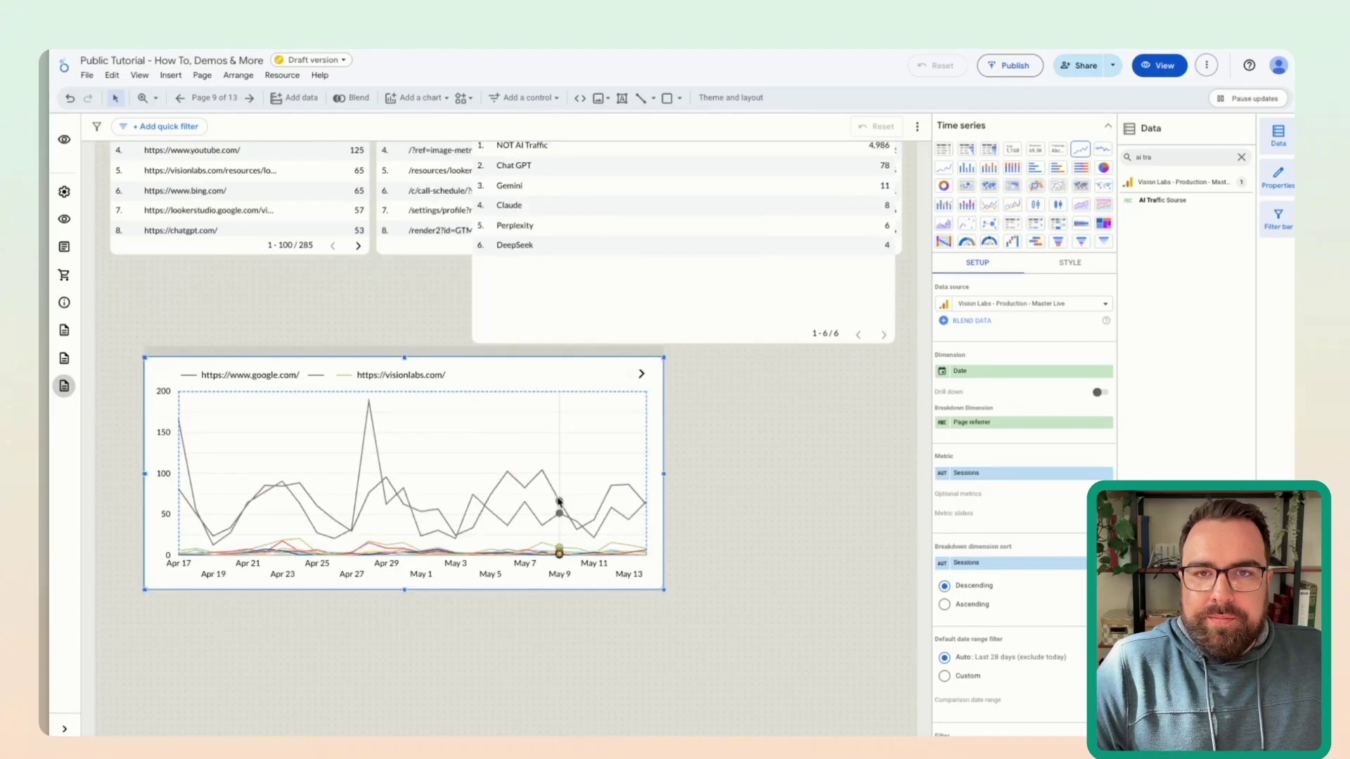
left_click(991, 423)
type("ai")
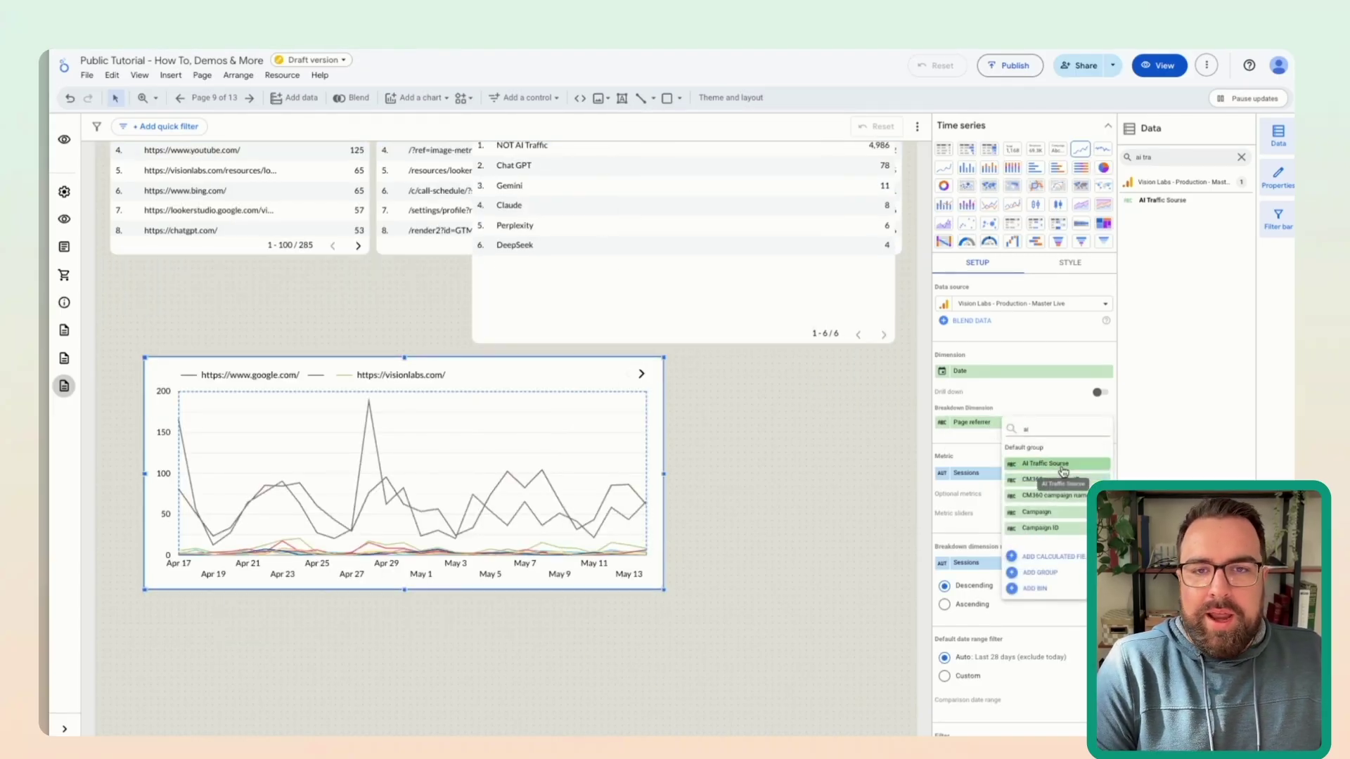
left_click(1062, 467)
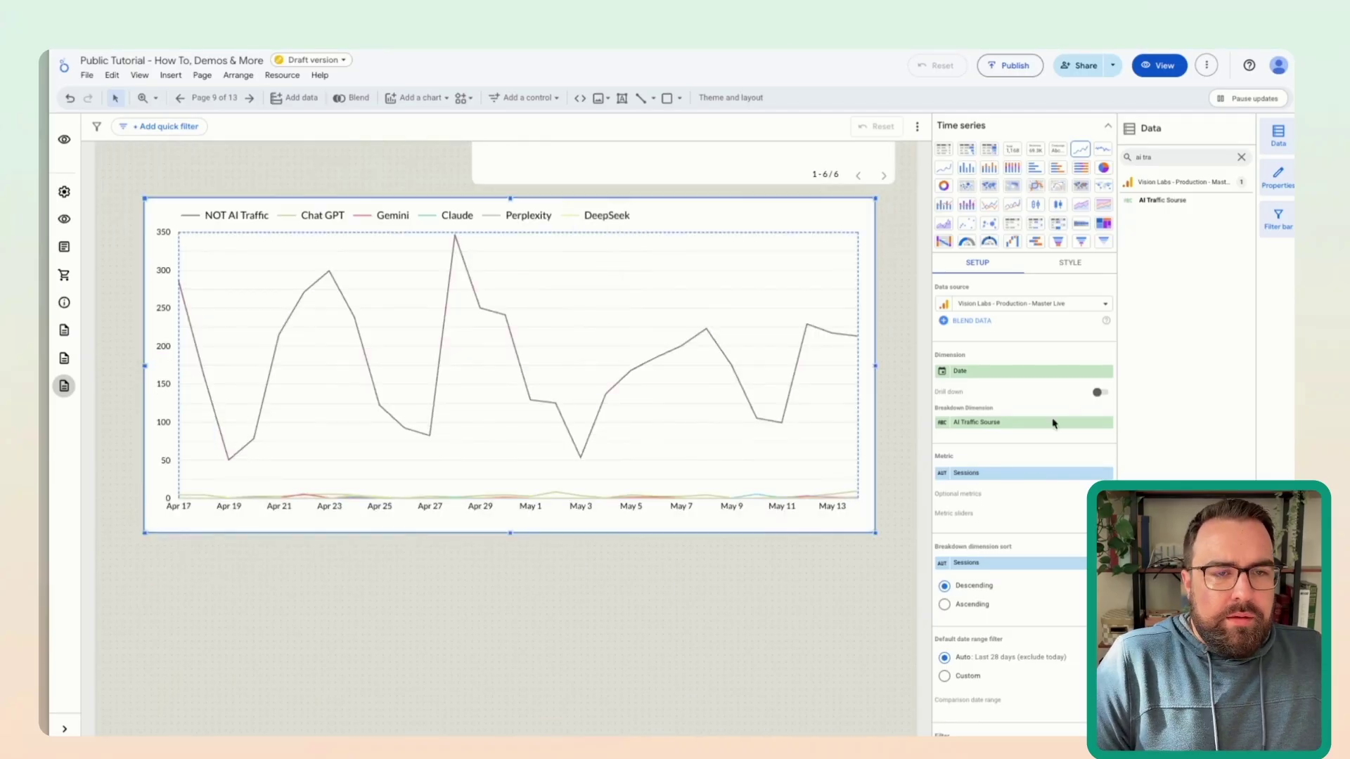
Step: Delete the else "NOT AI Traffic" line and the empty lines above End in the AI Traffic Sourse formula, then close the editor
scroll(1033, 475, "down", 3)
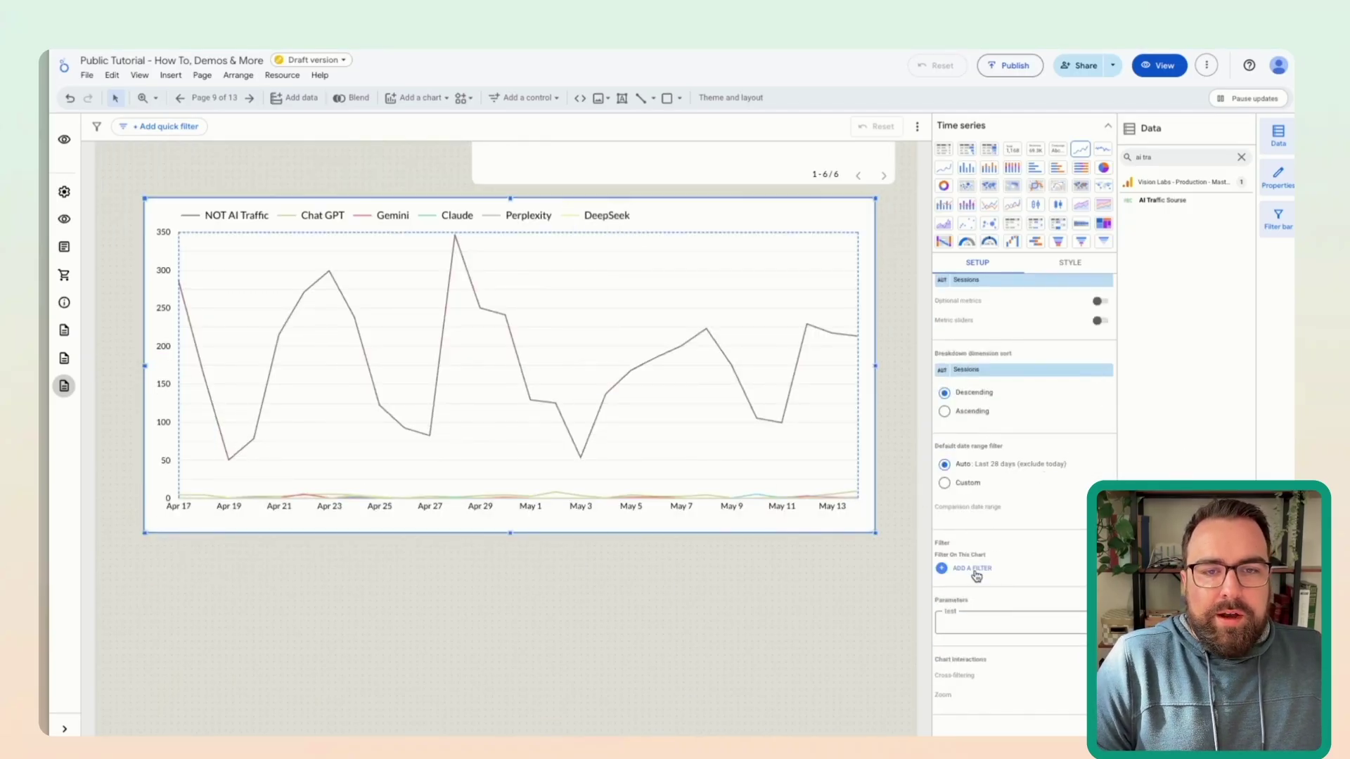
left_click(1131, 202)
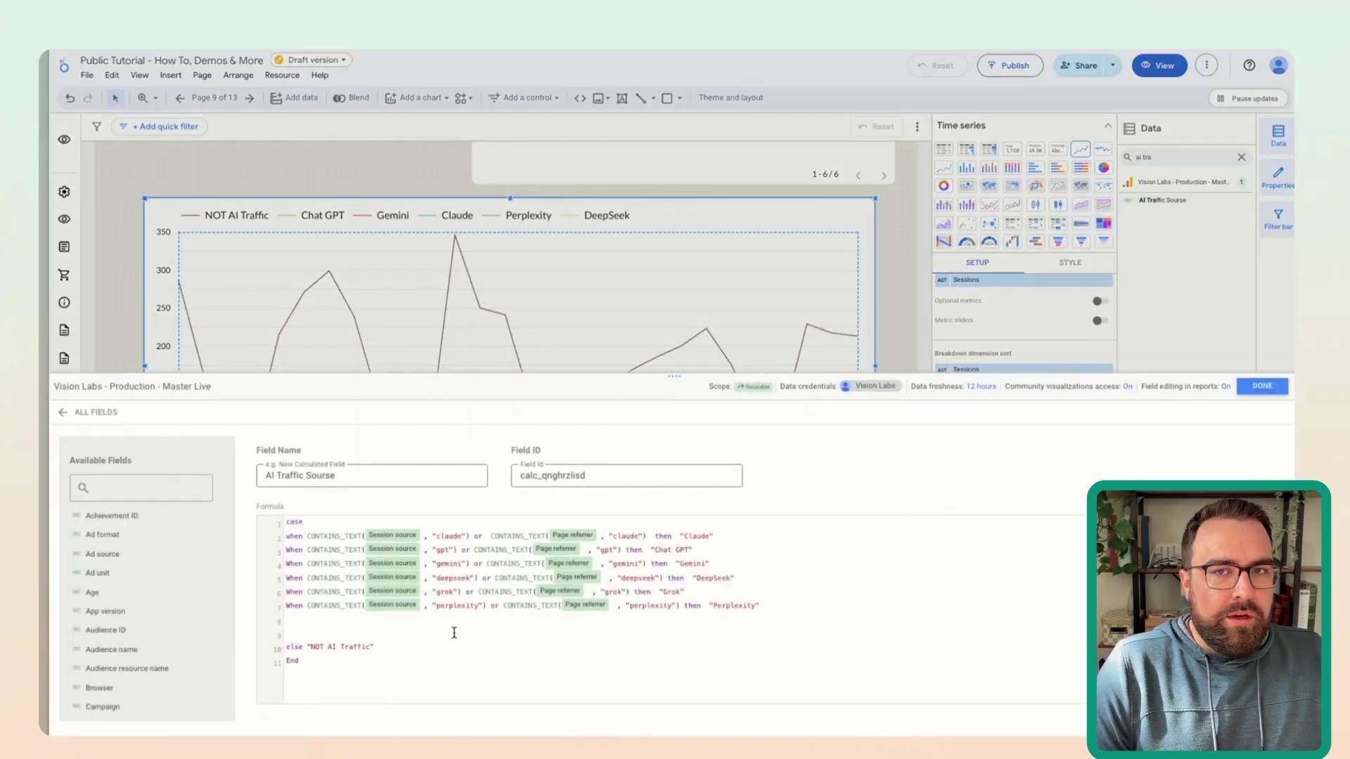
triple_click(344, 645)
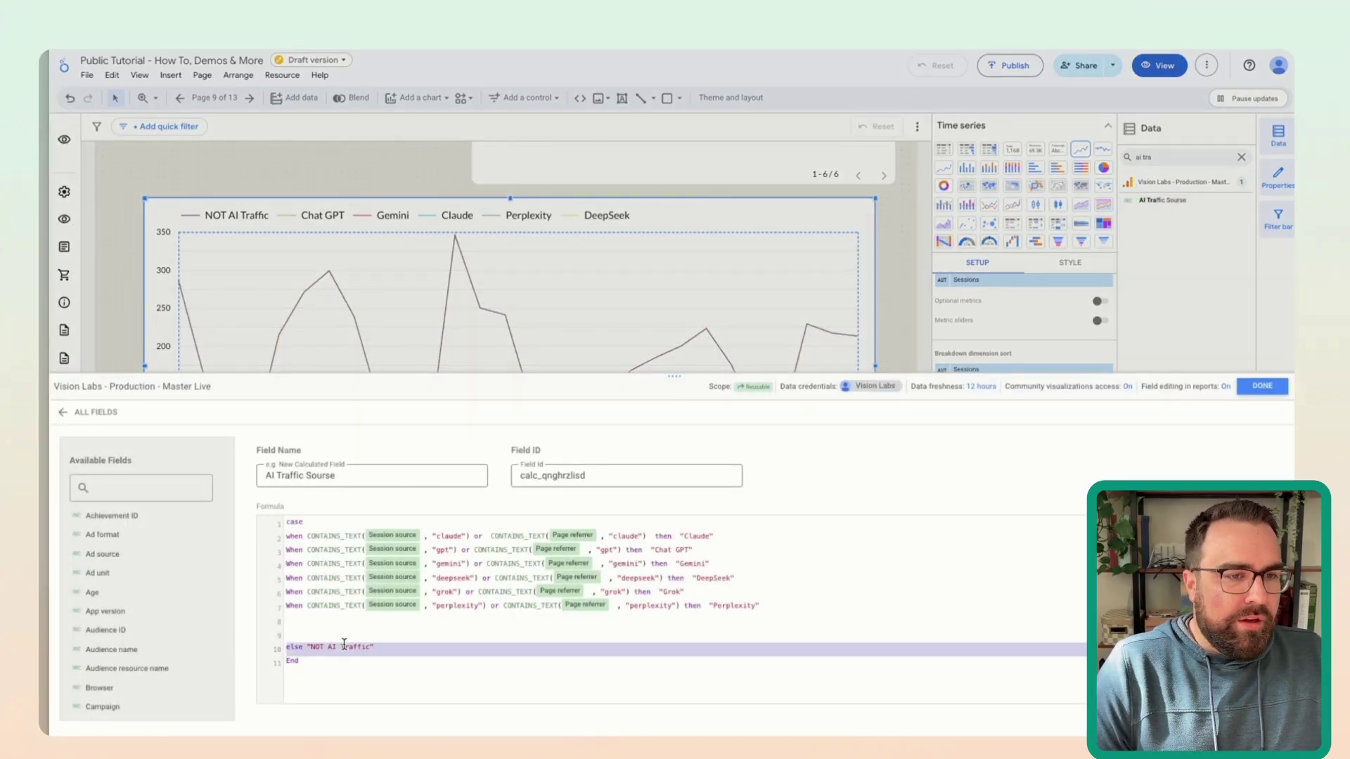
key("BackSpace")
key("BackSpace")
key("BackSpace")
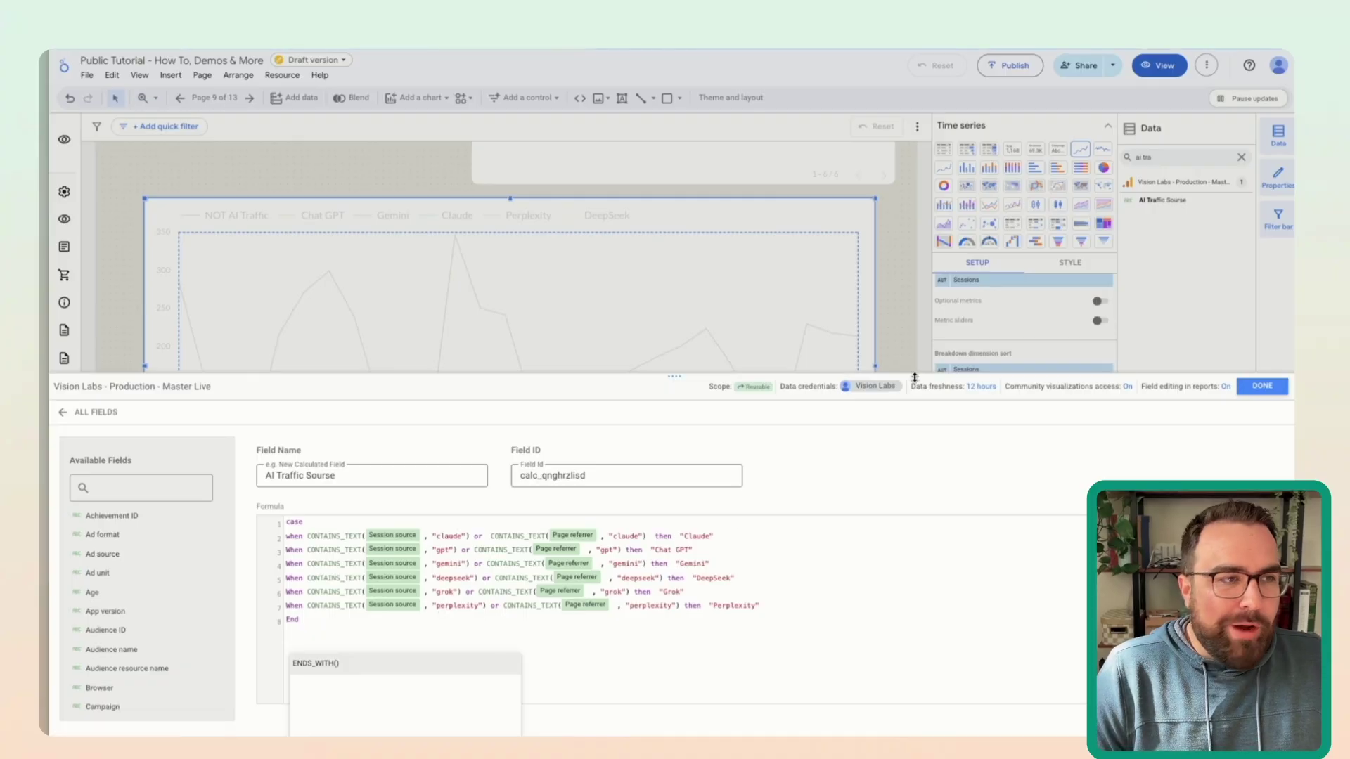
left_click(1262, 385)
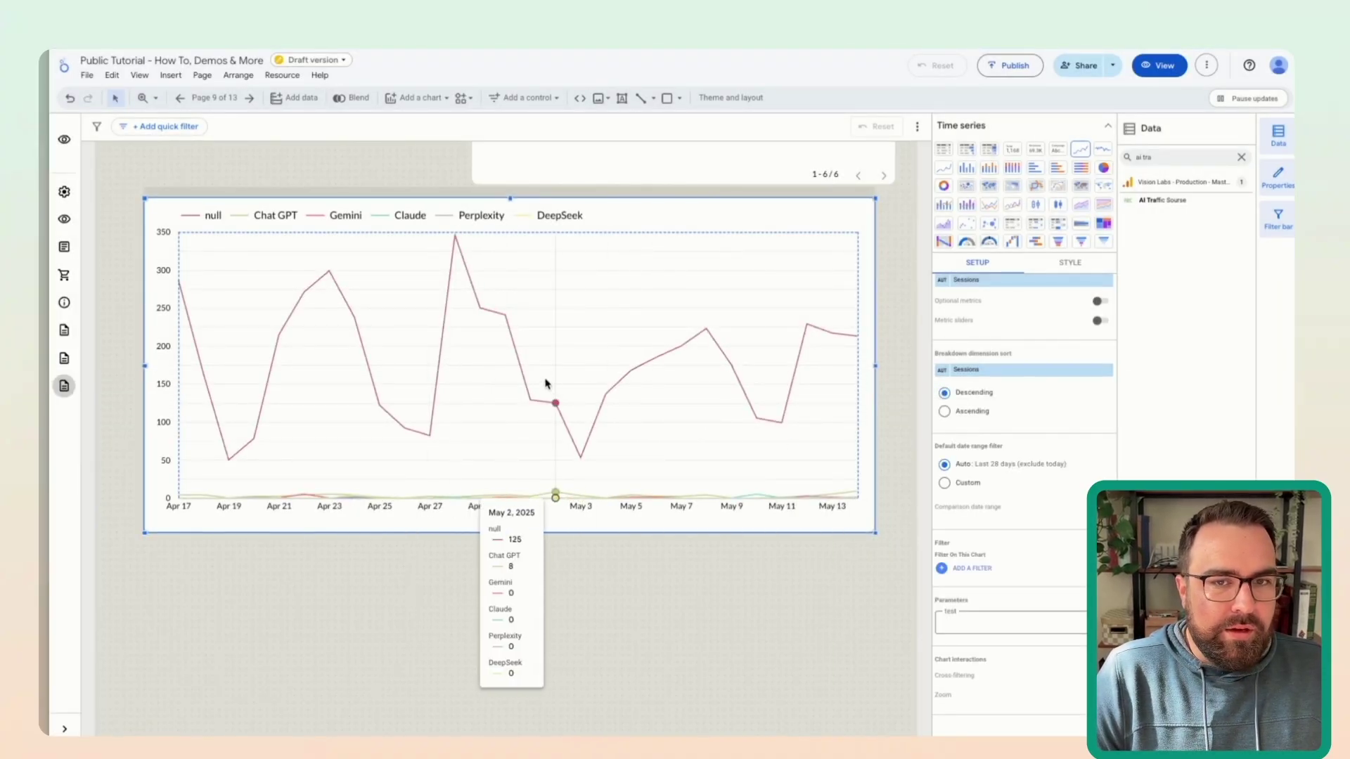
Step: Add a filter named "E - AI Traffic Source is Null" to the time series chart, excluding records where AI Traffic Sourse Is Null
left_click(974, 571)
left_click(1009, 728)
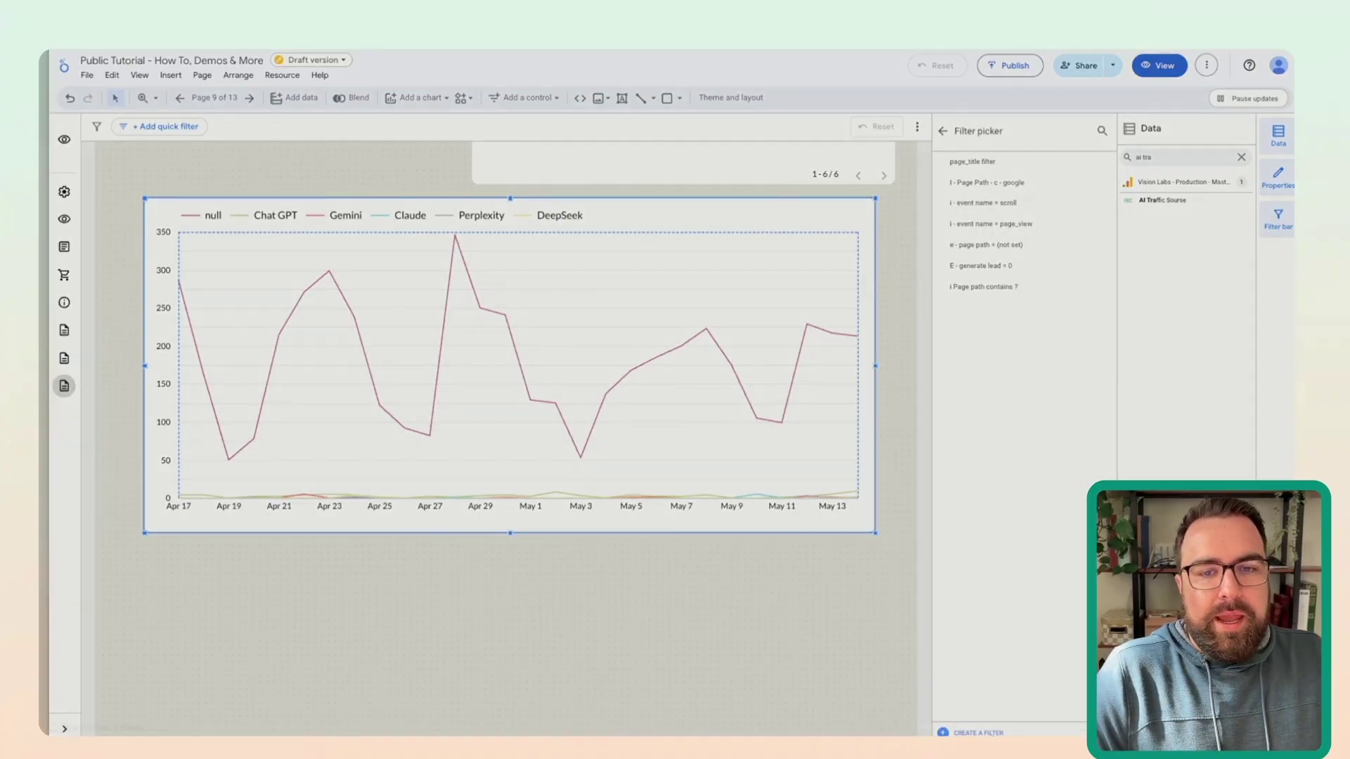
left_click(160, 476)
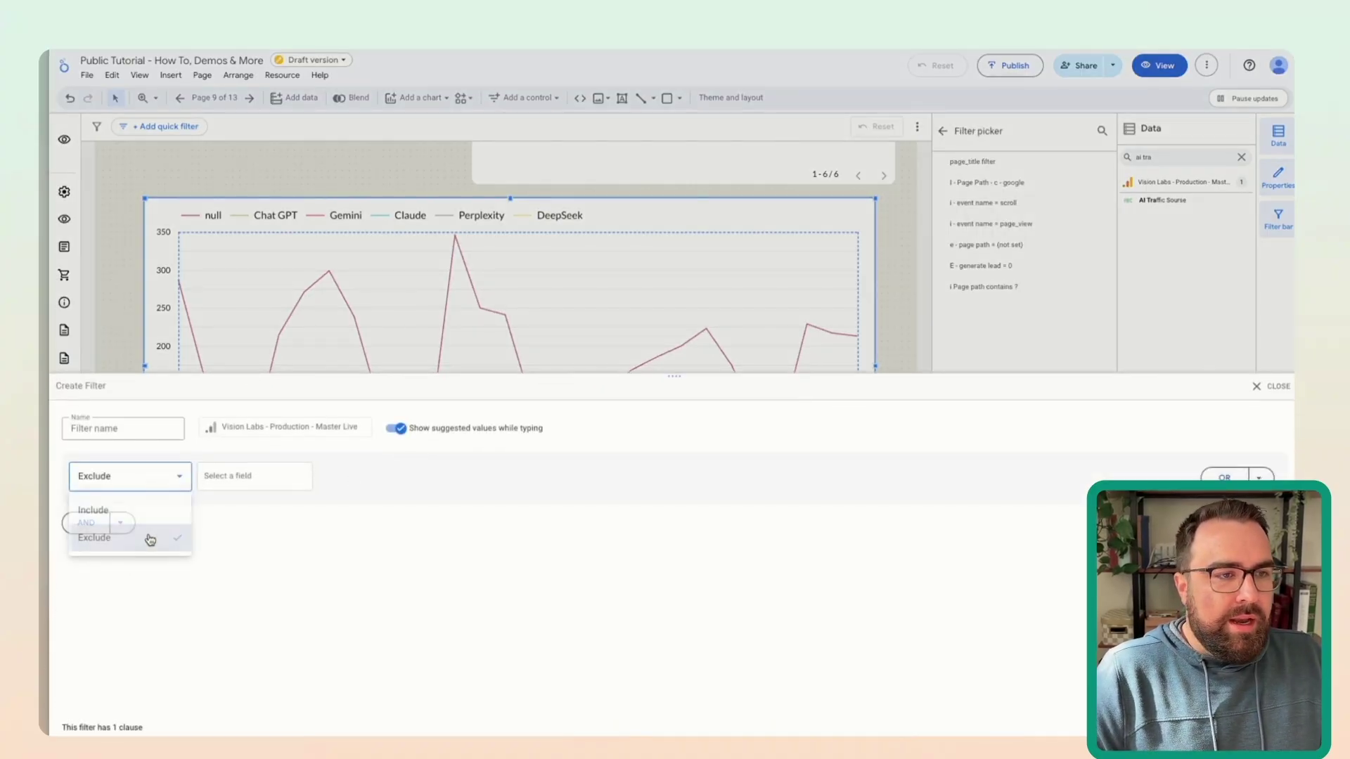
left_click(91, 538)
left_click(232, 476)
type("ai tra")
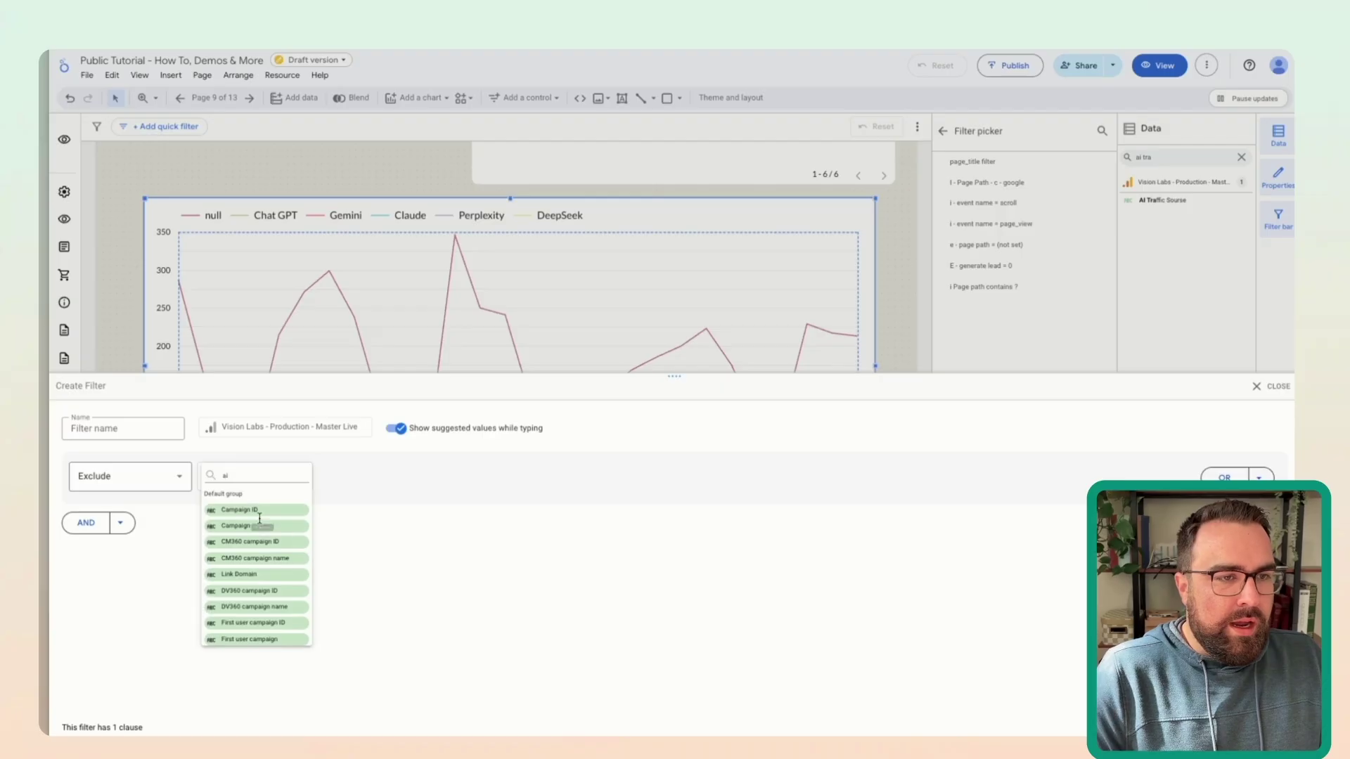
left_click(253, 510)
left_click(359, 485)
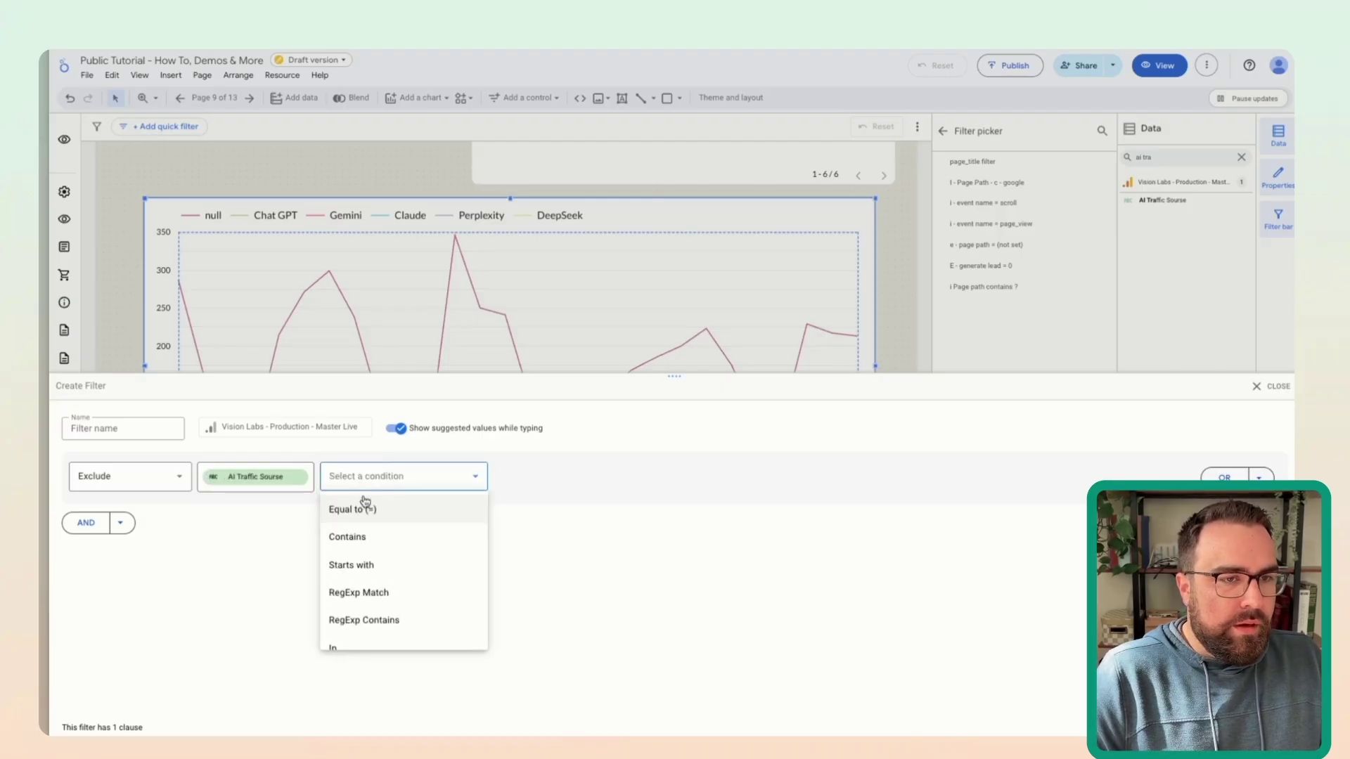
scroll(382, 591, "down", 2)
left_click(368, 633)
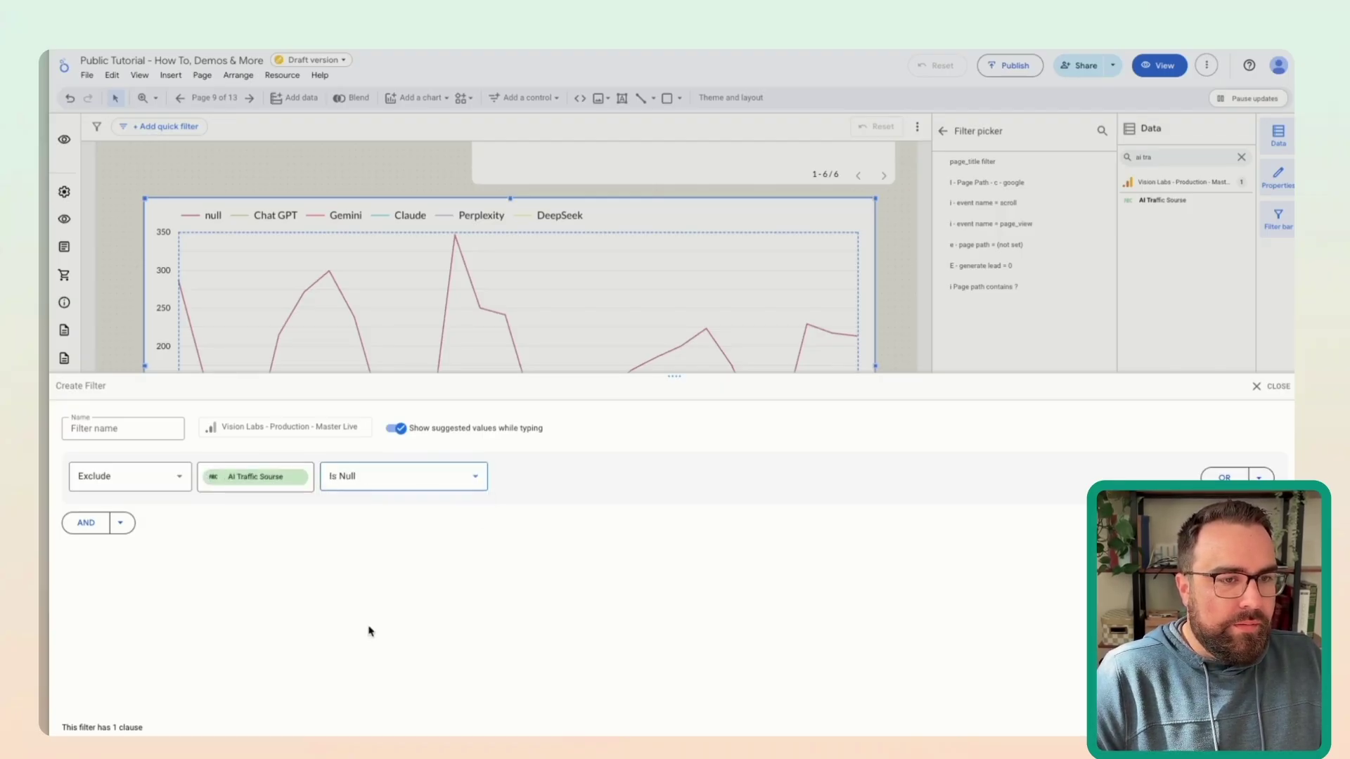
left_click(141, 428)
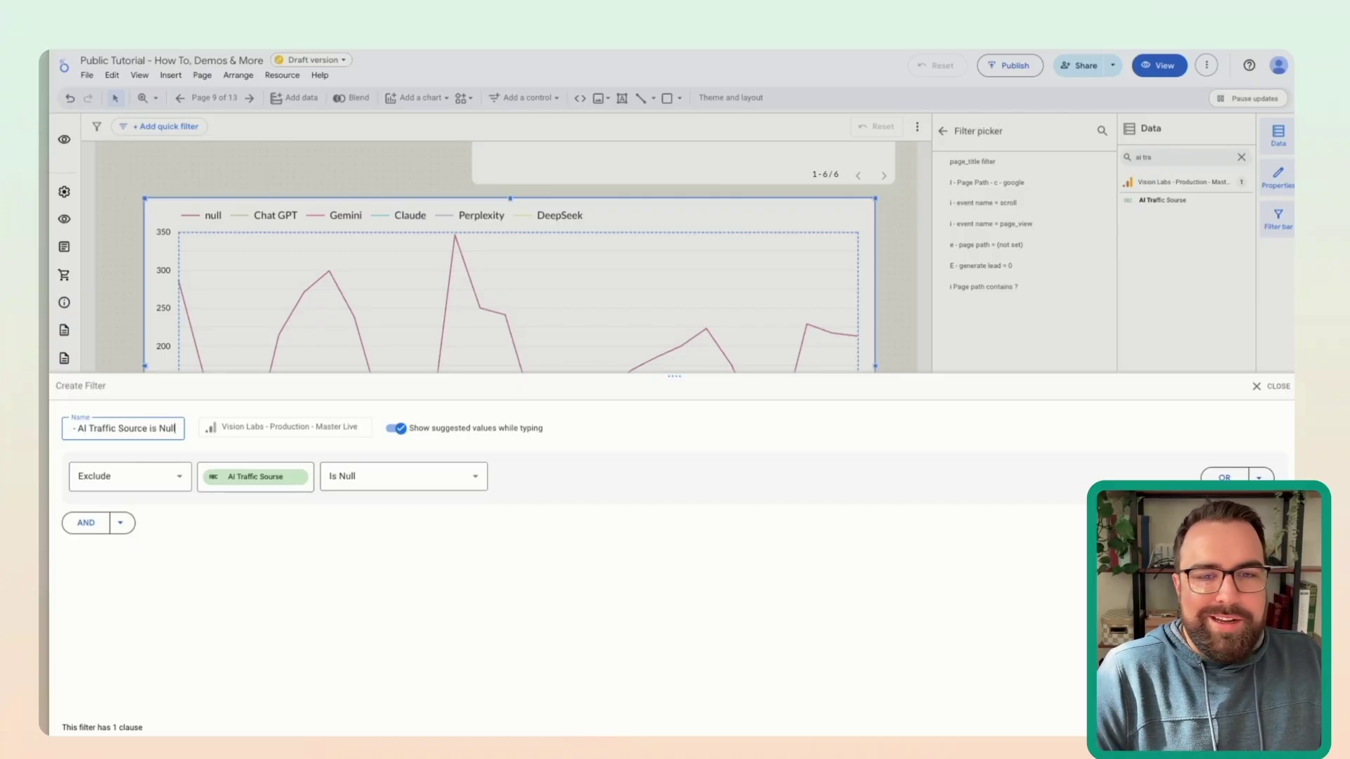
left_click(1266, 726)
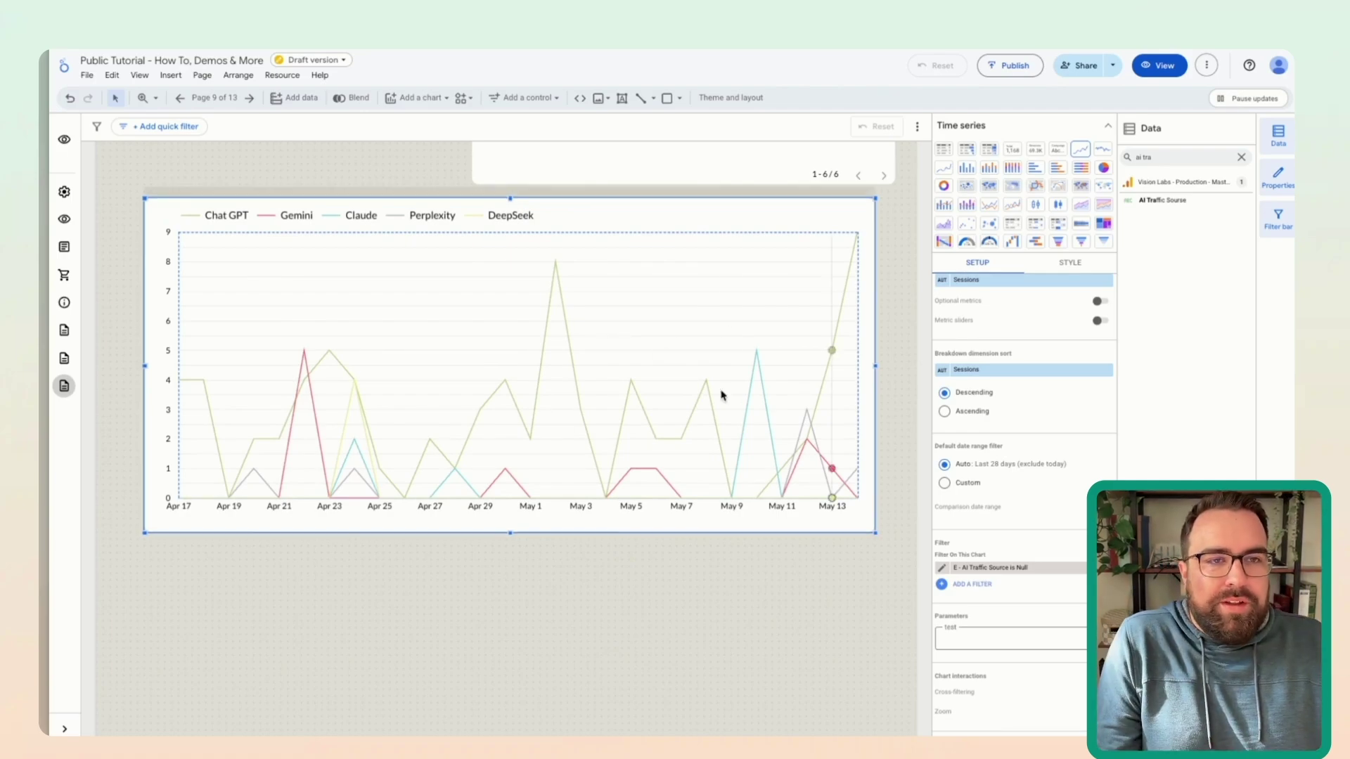
Step: Add a date range control to the report header and set its range to Jan 1, 2025 - May 14, 2025
scroll(611, 211, "up", 5)
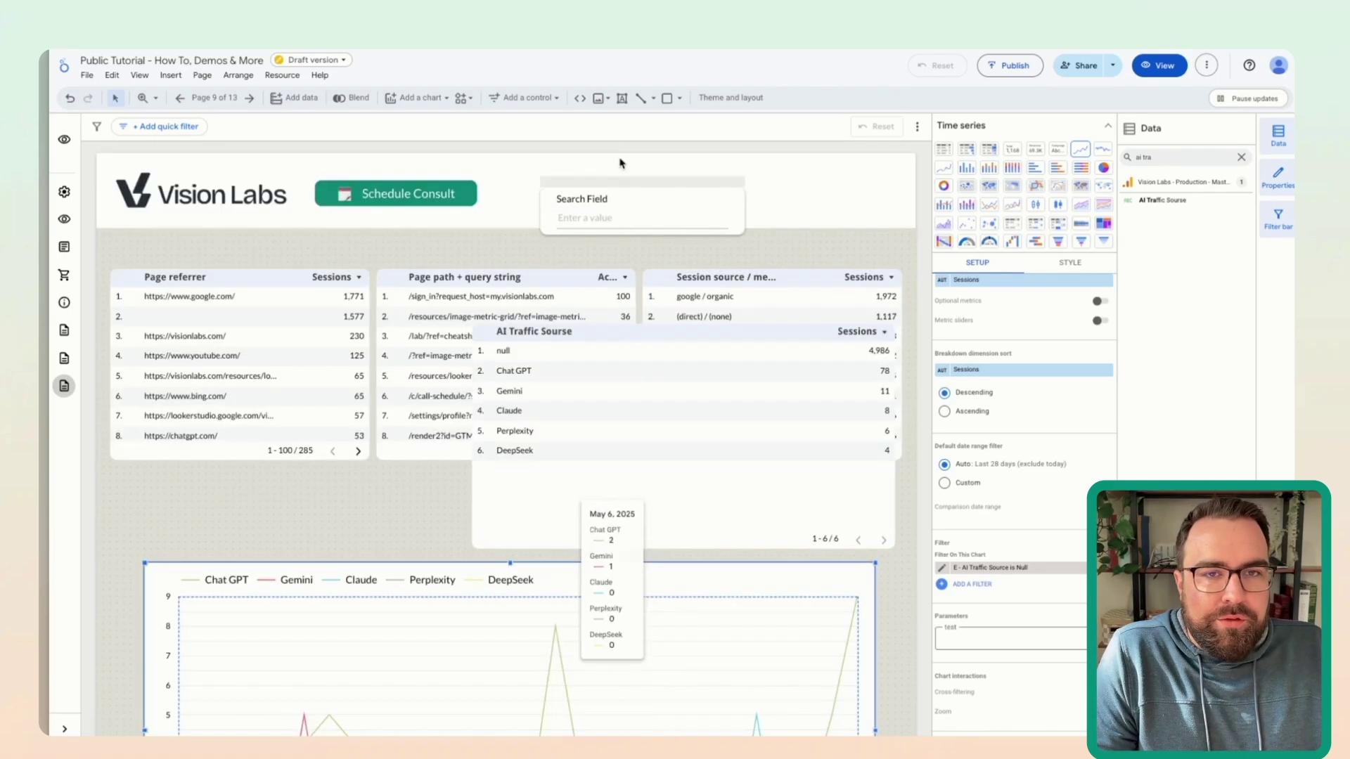
left_click(414, 99)
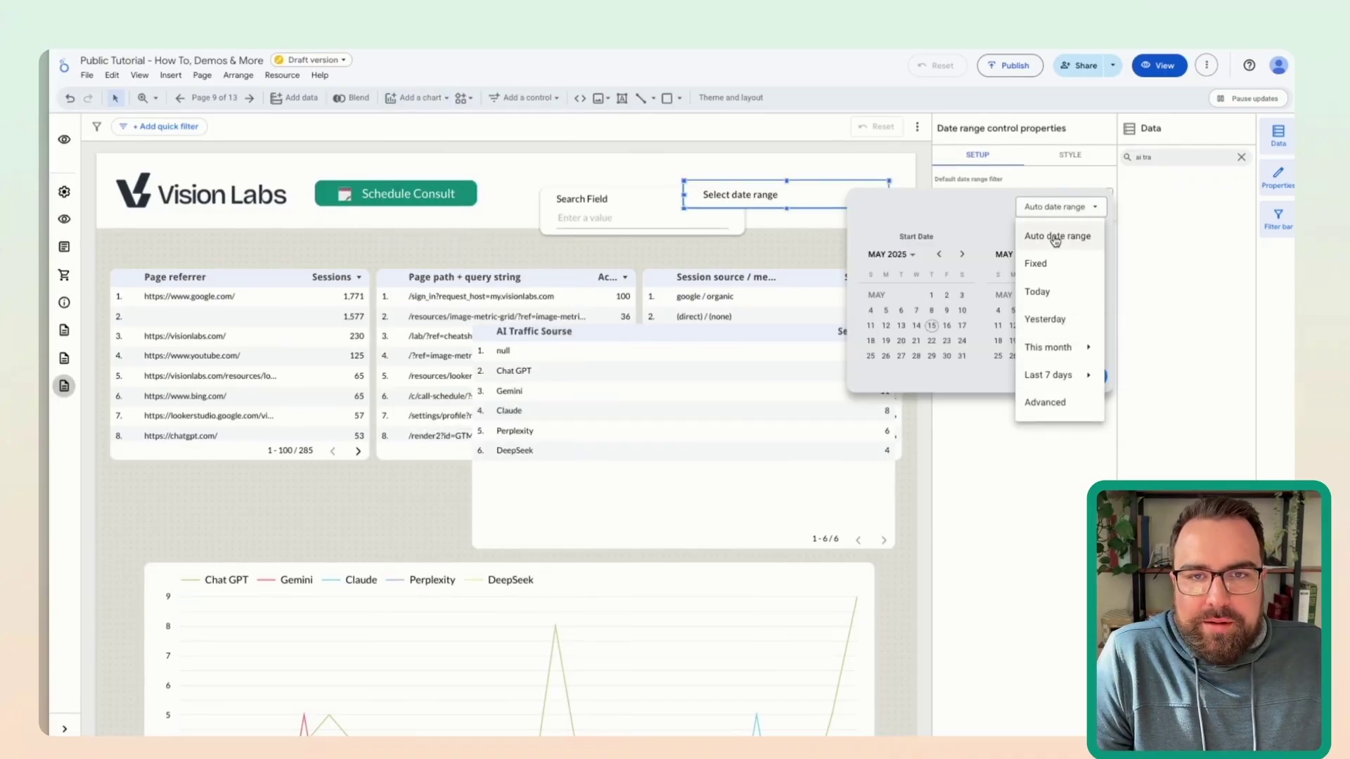
left_click(1055, 236)
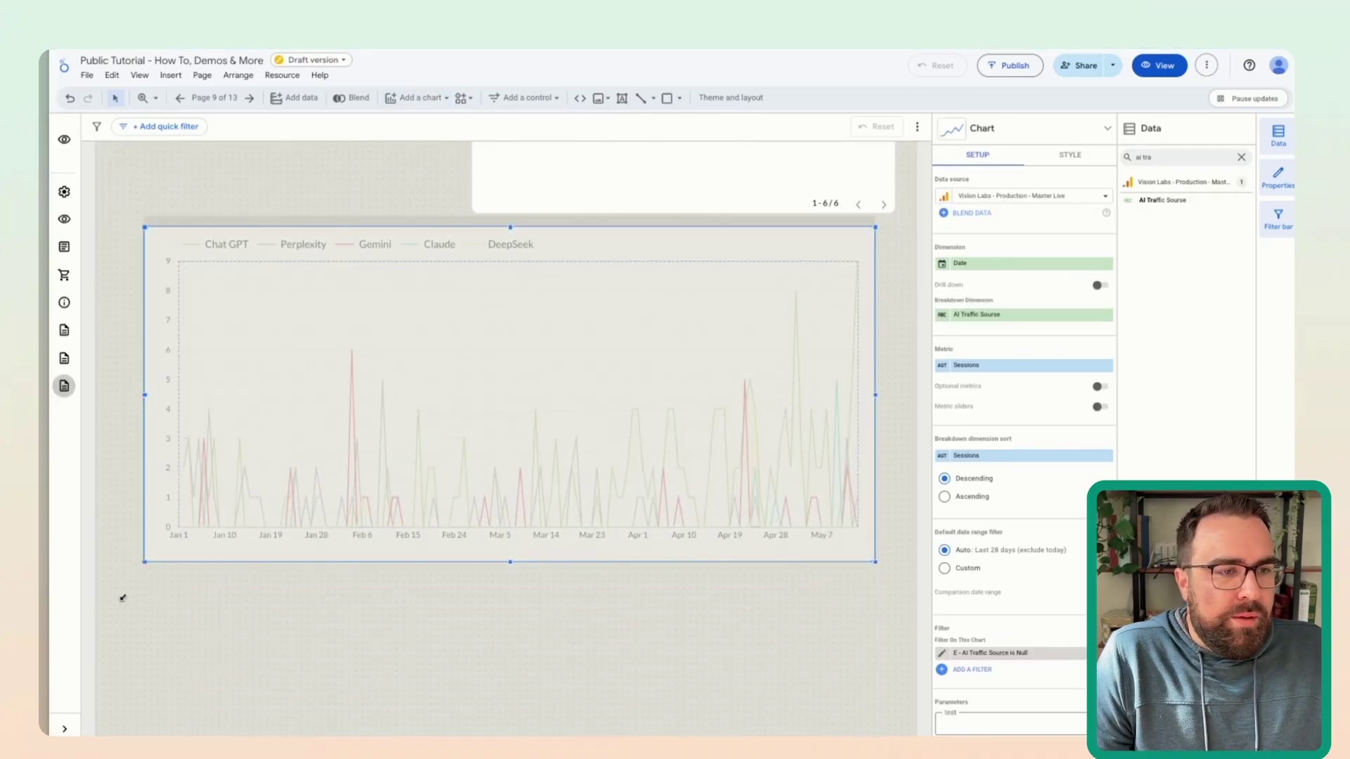
Step: Enlarge the time series chart toward the page's lower left and set its Date dimension's data type to Year Month
left_click_drag(122, 598, 104, 623)
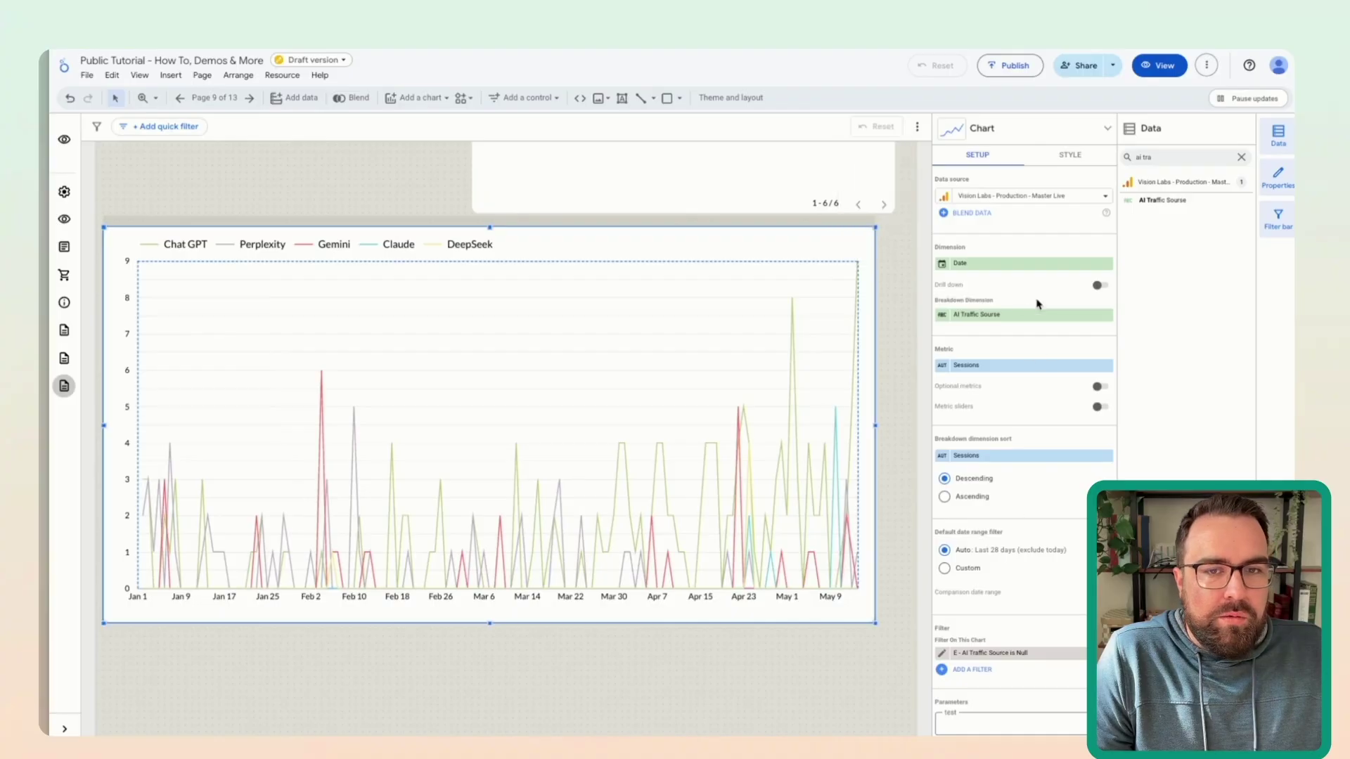
left_click(940, 264)
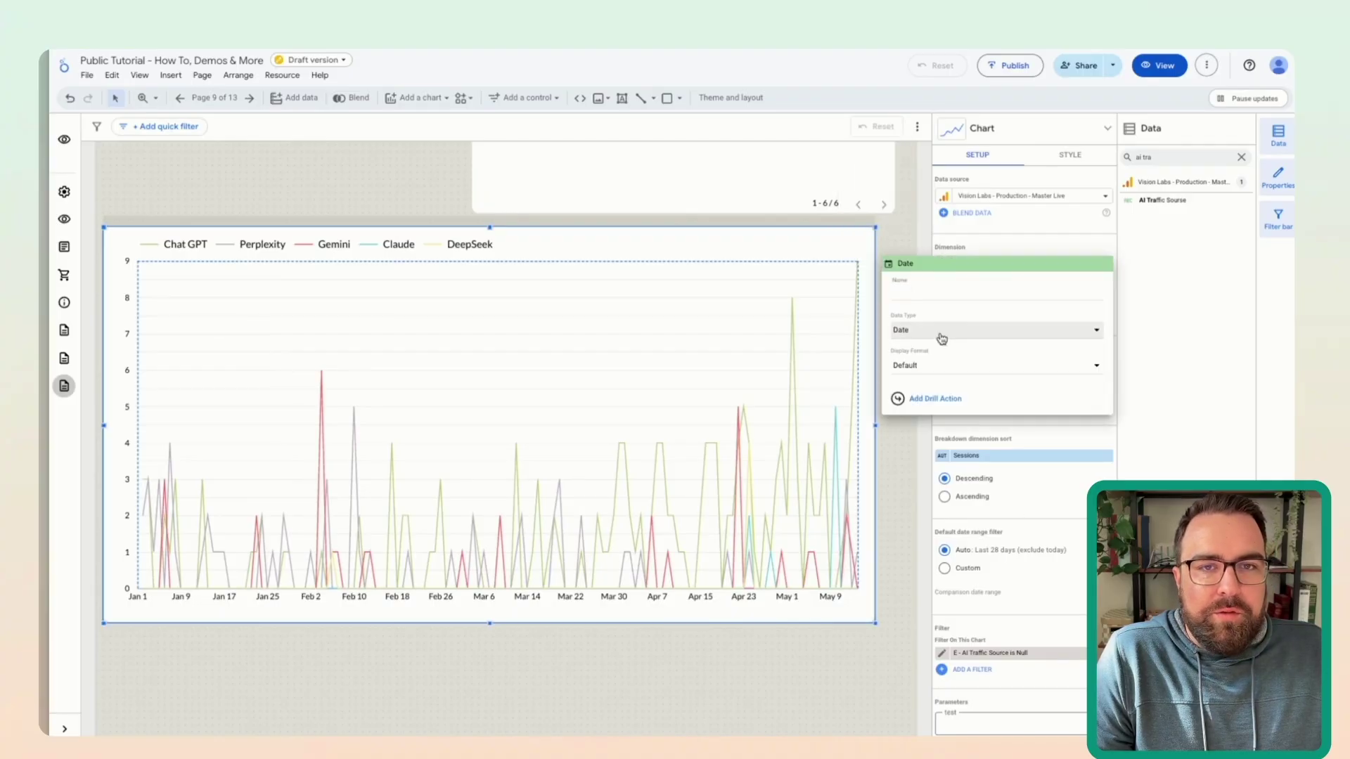
left_click(939, 331)
mouse_move(982, 376)
left_click(1104, 463)
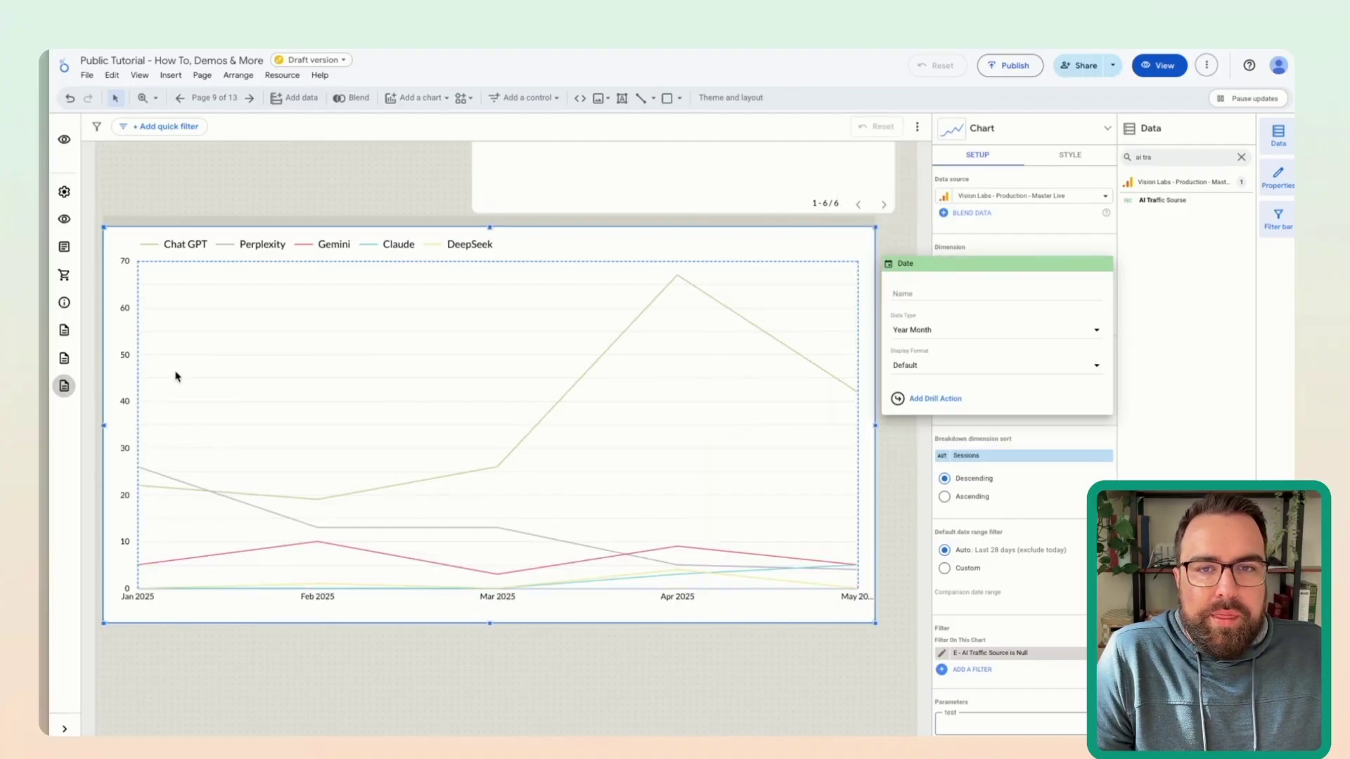
left_click(166, 434)
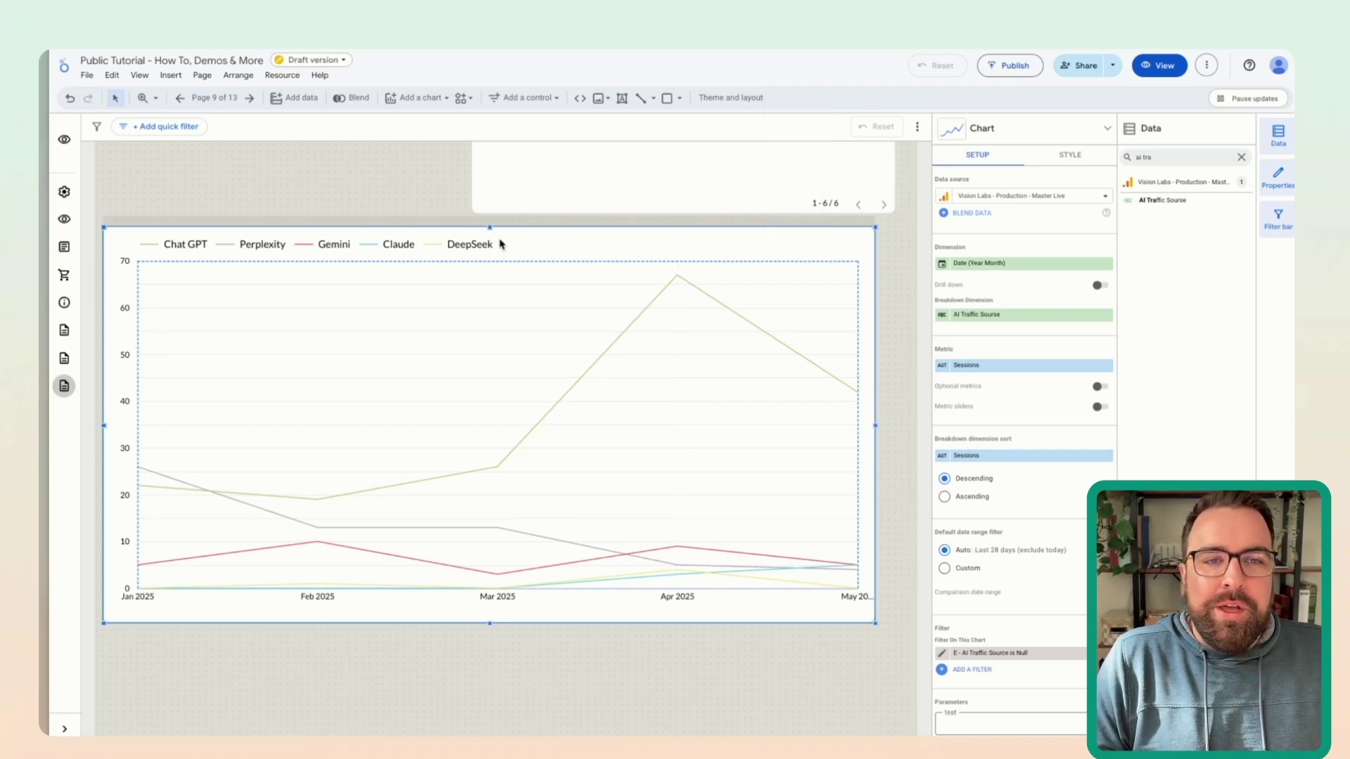
Step: Duplicate the time series chart on the report page
scroll(355, 232, "up", 3)
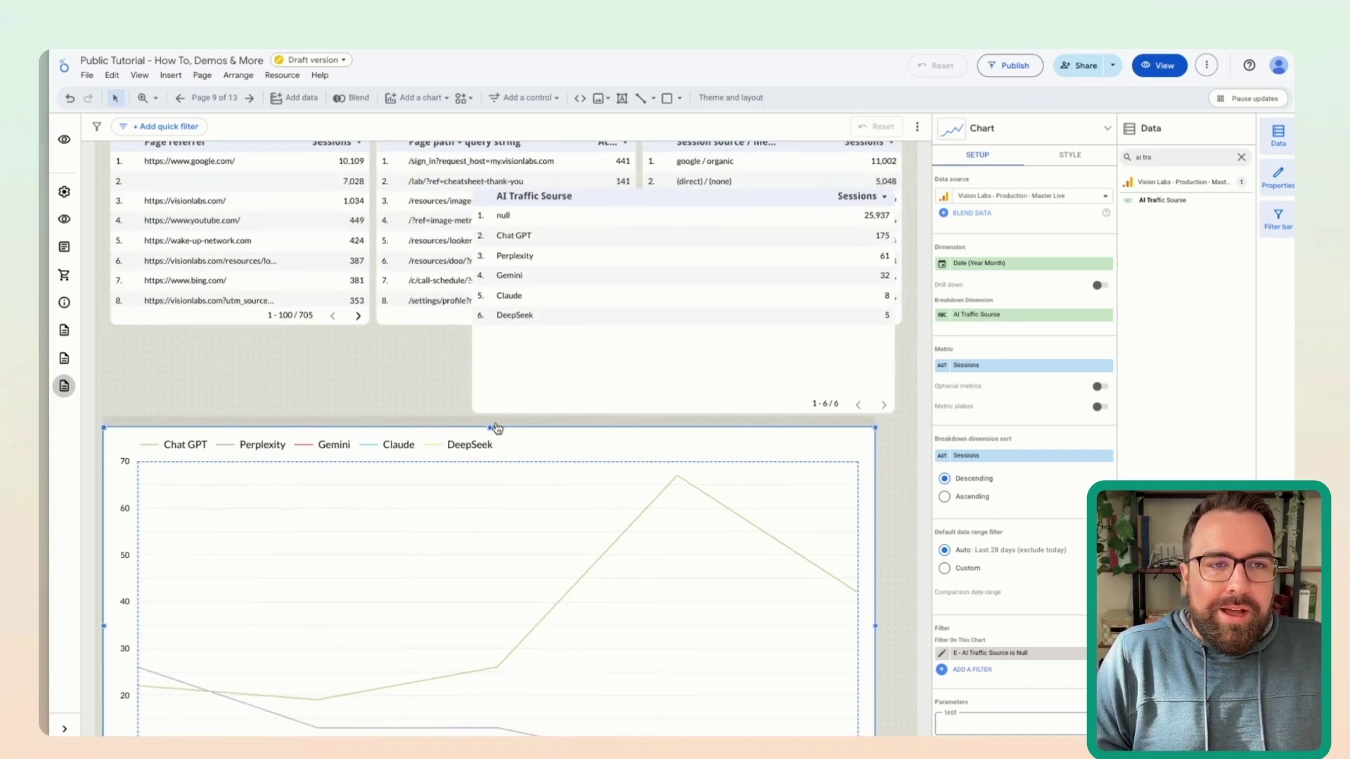
scroll(295, 292, "down", 3)
scroll(337, 494, "down", 3)
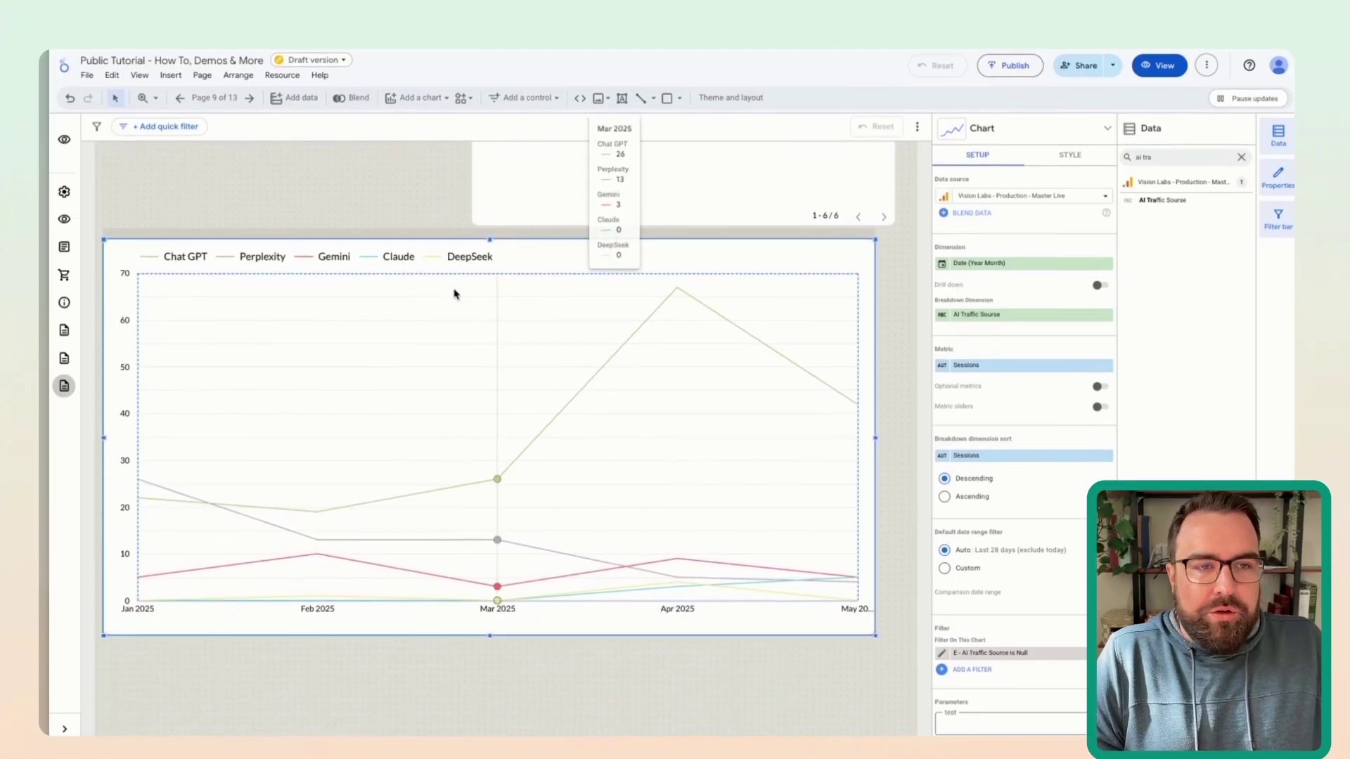
scroll(473, 293, "down", 1)
scroll(464, 309, "up", 3)
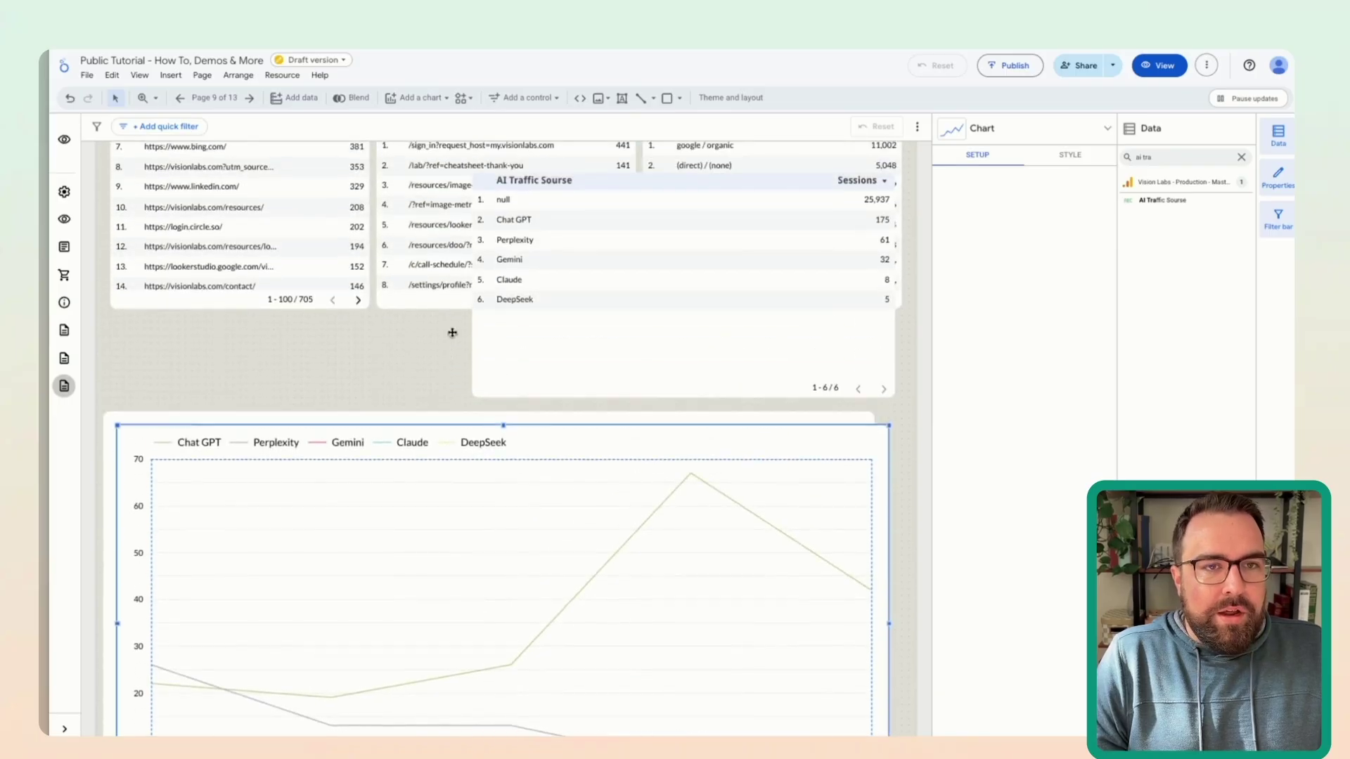
scroll(422, 421, "down", 1)
scroll(328, 348, "up", 2)
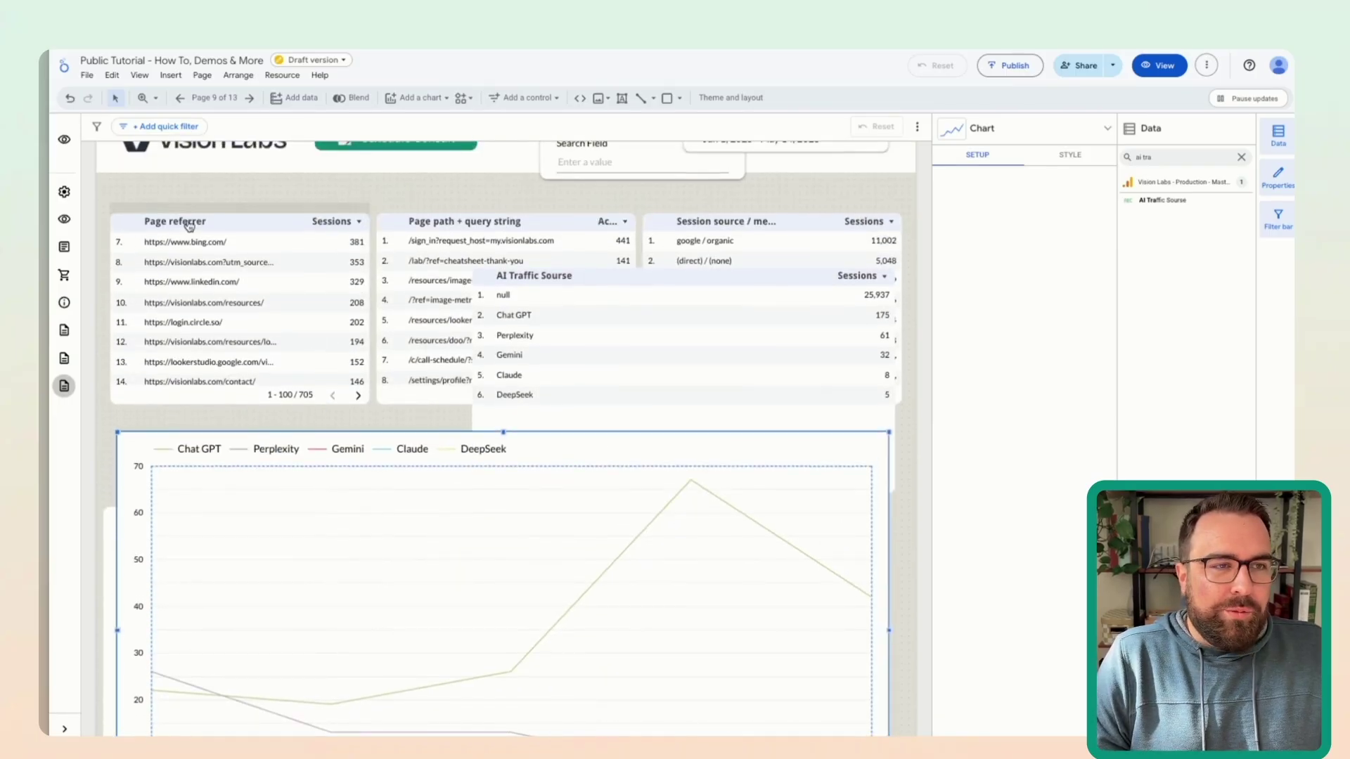
Step: Delete the page referrer, page path + query string and session source tables, and move the chart copy up into the freed space
left_click_drag(753, 210, 757, 240)
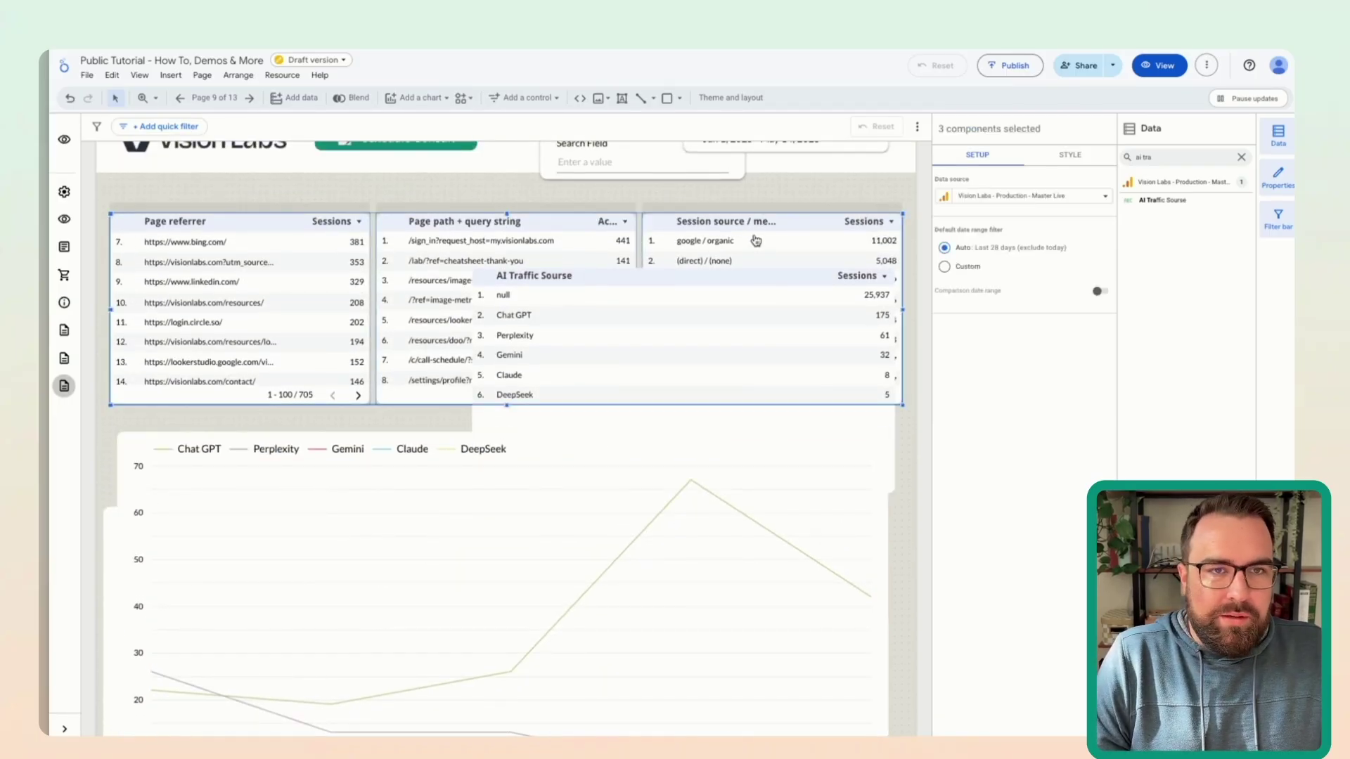
key("Delete")
left_click_drag(638, 597, 647, 413)
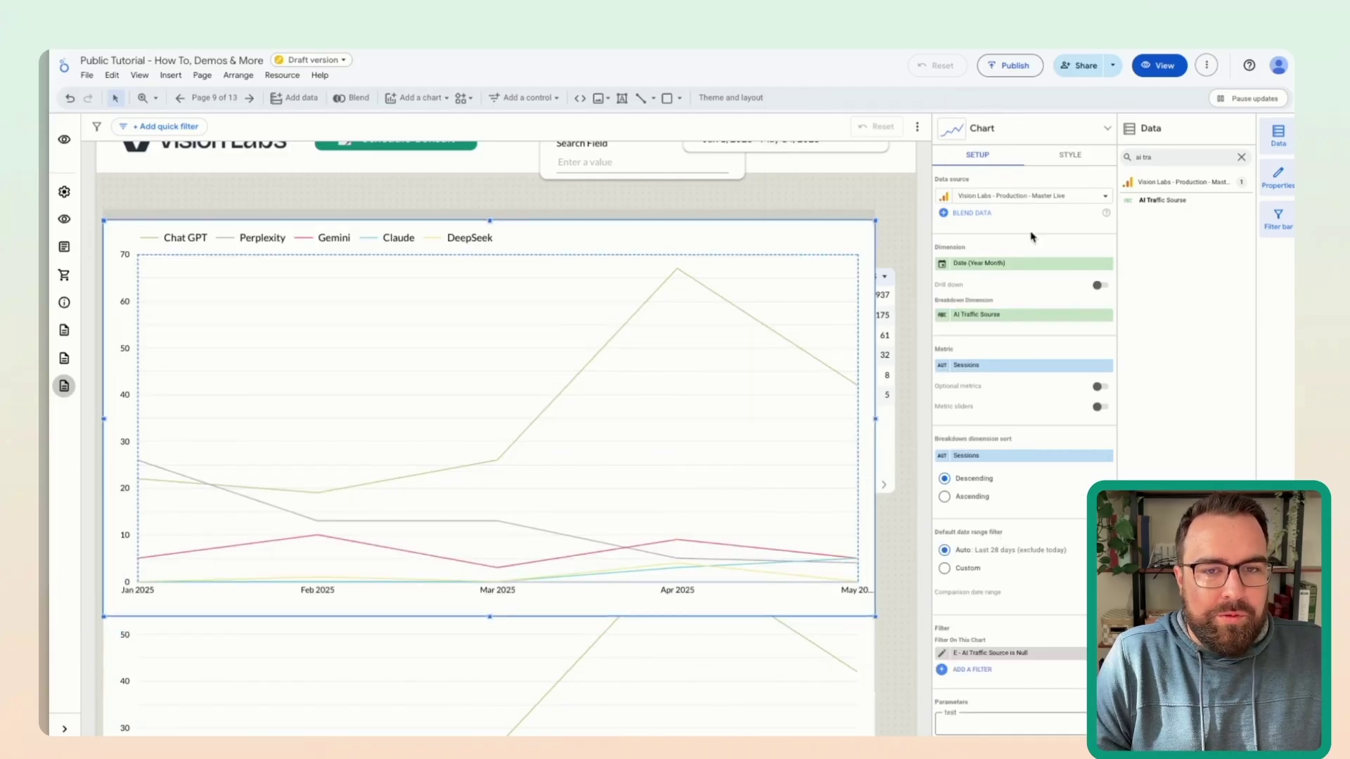
Step: Convert the chart copy into a scorecard and shrink it to just under half its width, clear of the AI Traffic Sourse table
left_click(1018, 134)
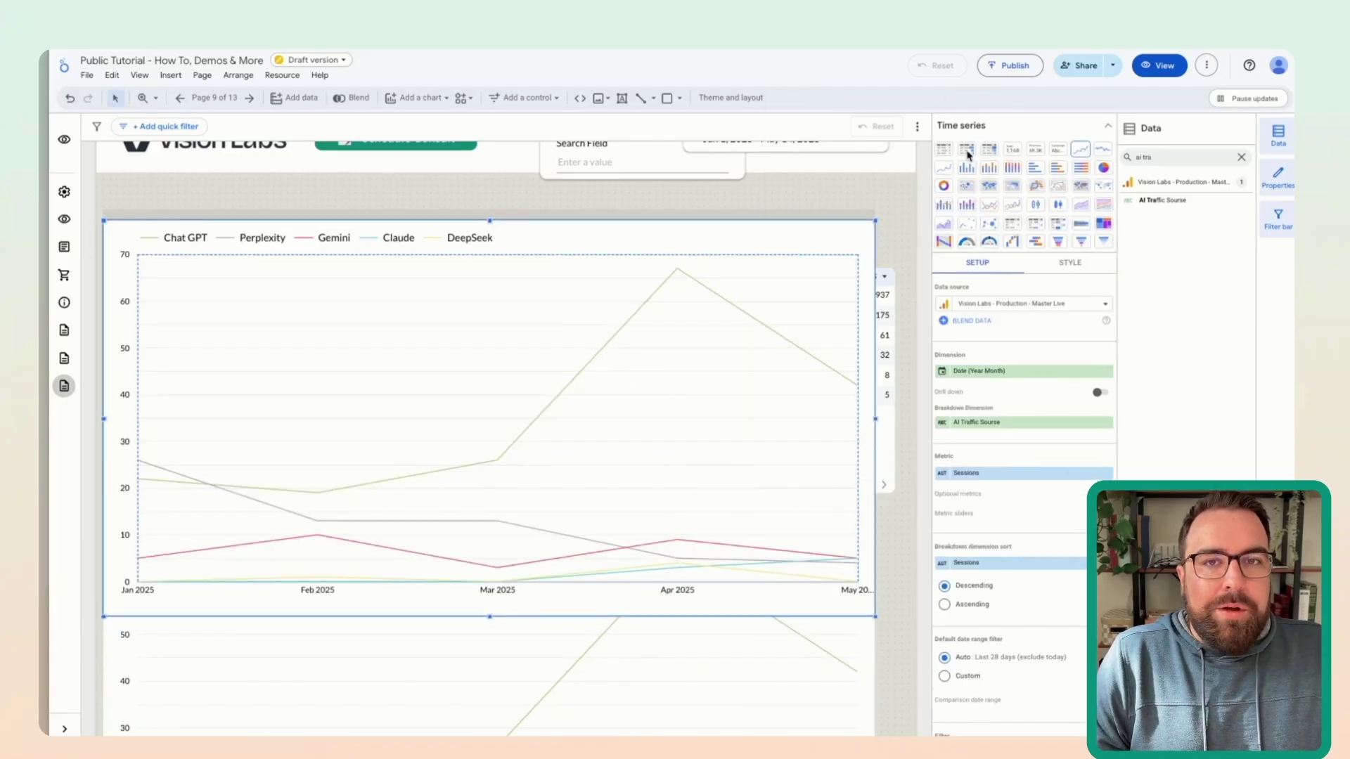
left_click(1012, 149)
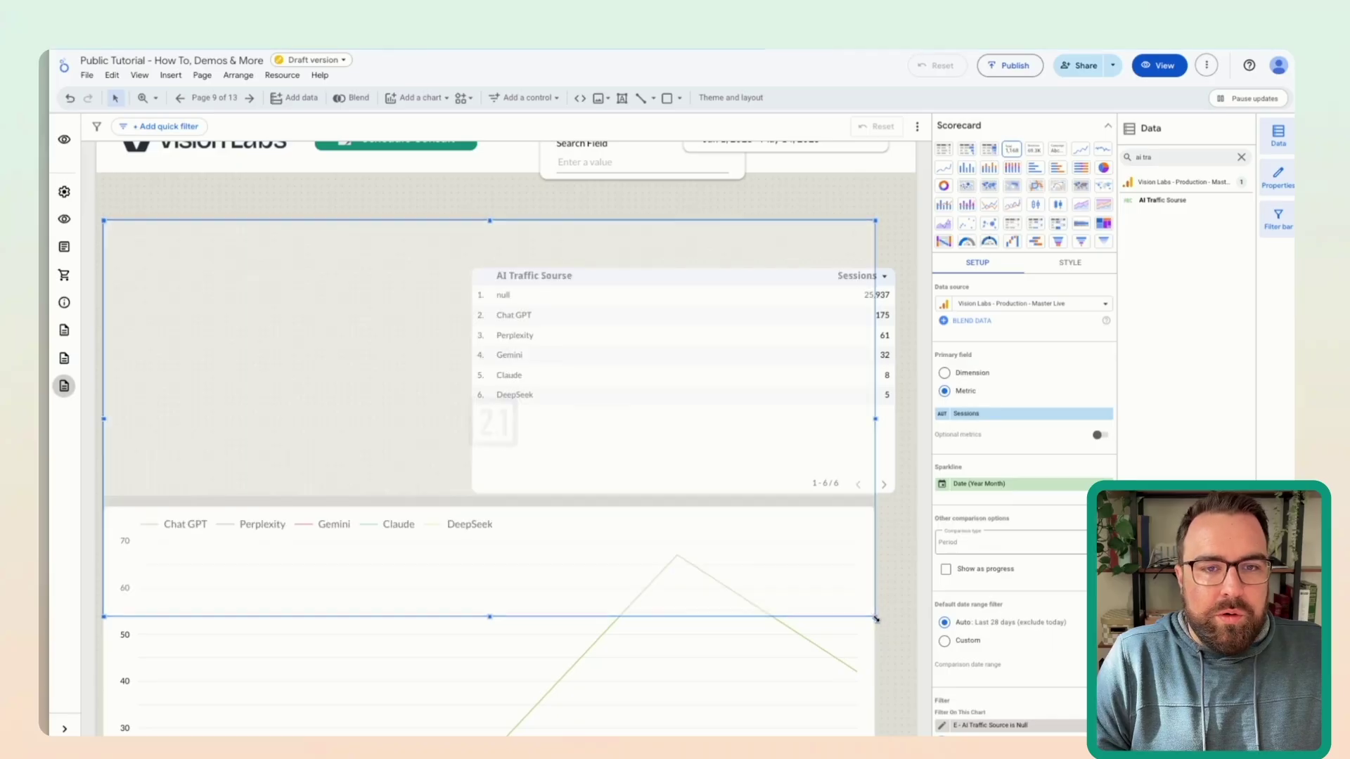
left_click_drag(873, 612, 459, 364)
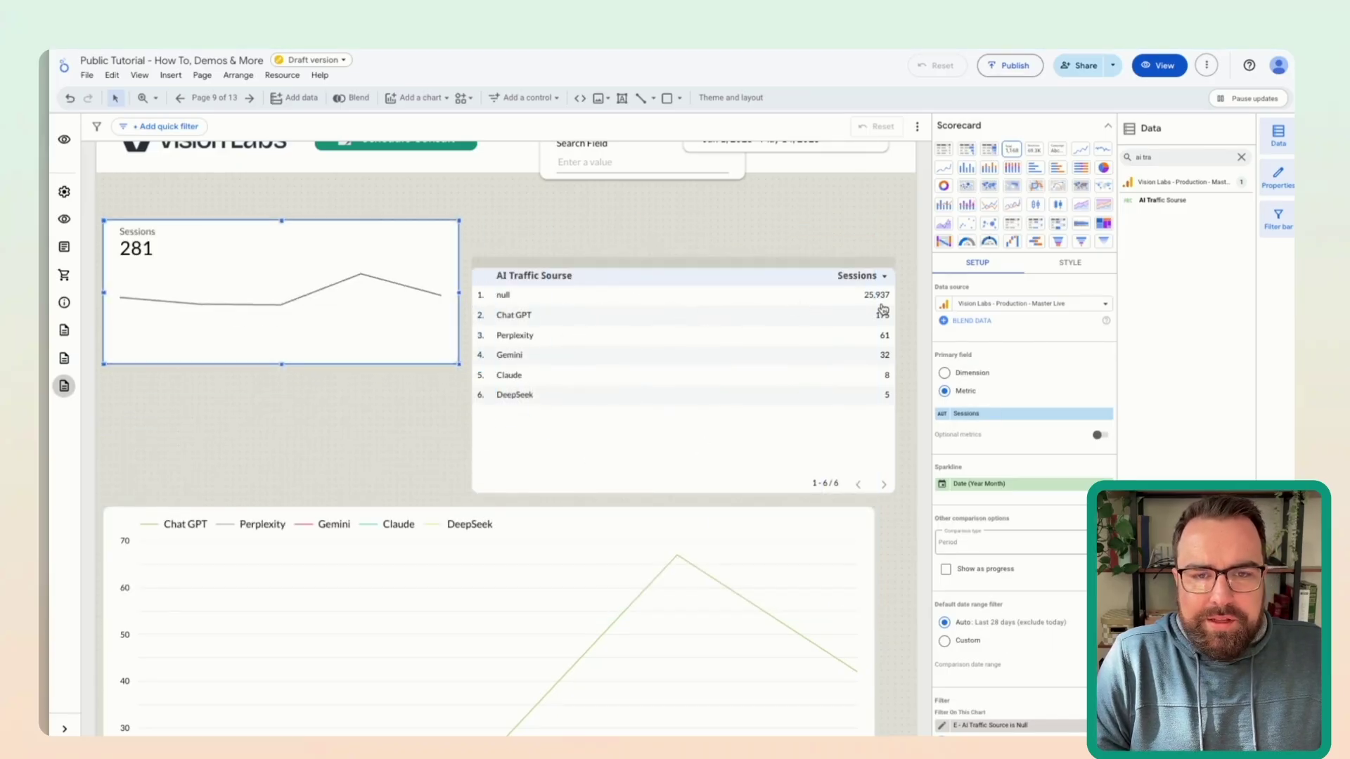
Step: Rename the scorecard's Sessions metric to "AI Sessions"
left_click(944, 415)
type("AI")
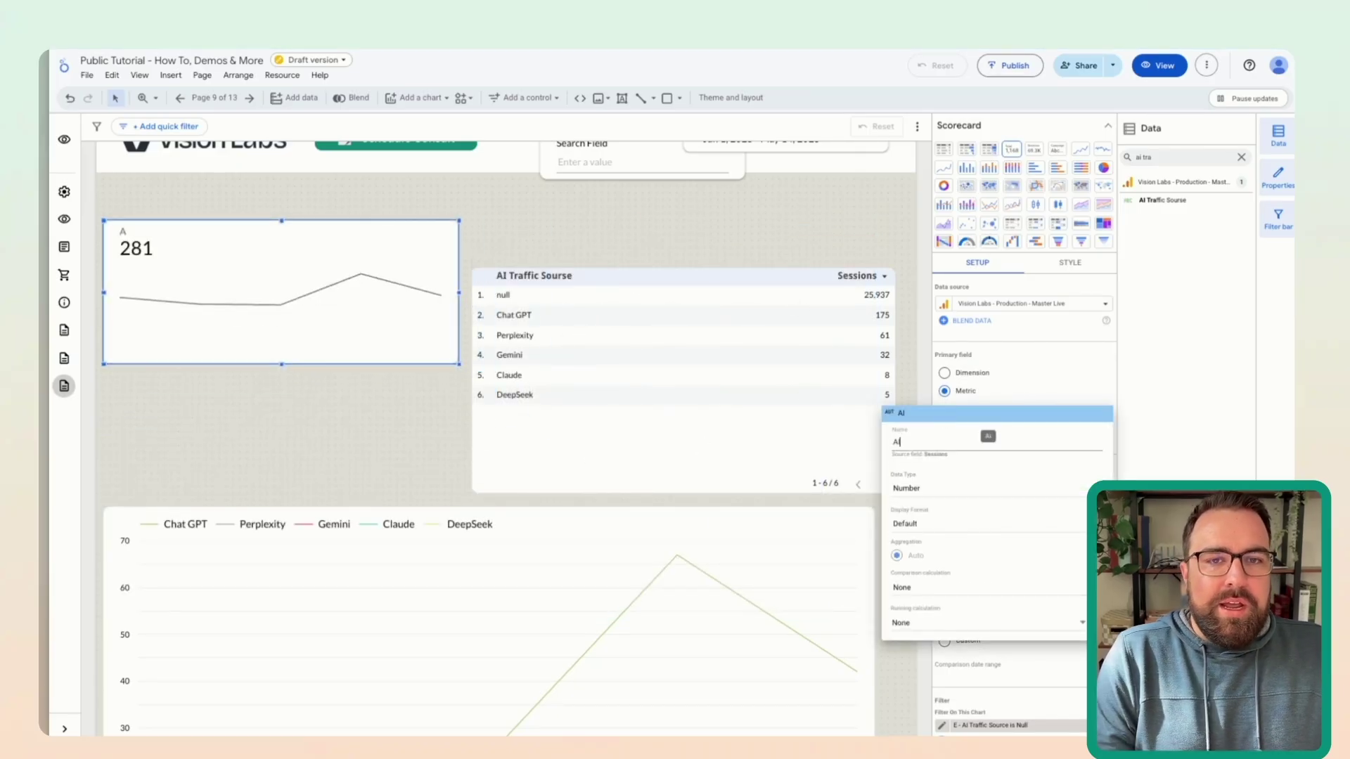
type("+ Sessiuo")
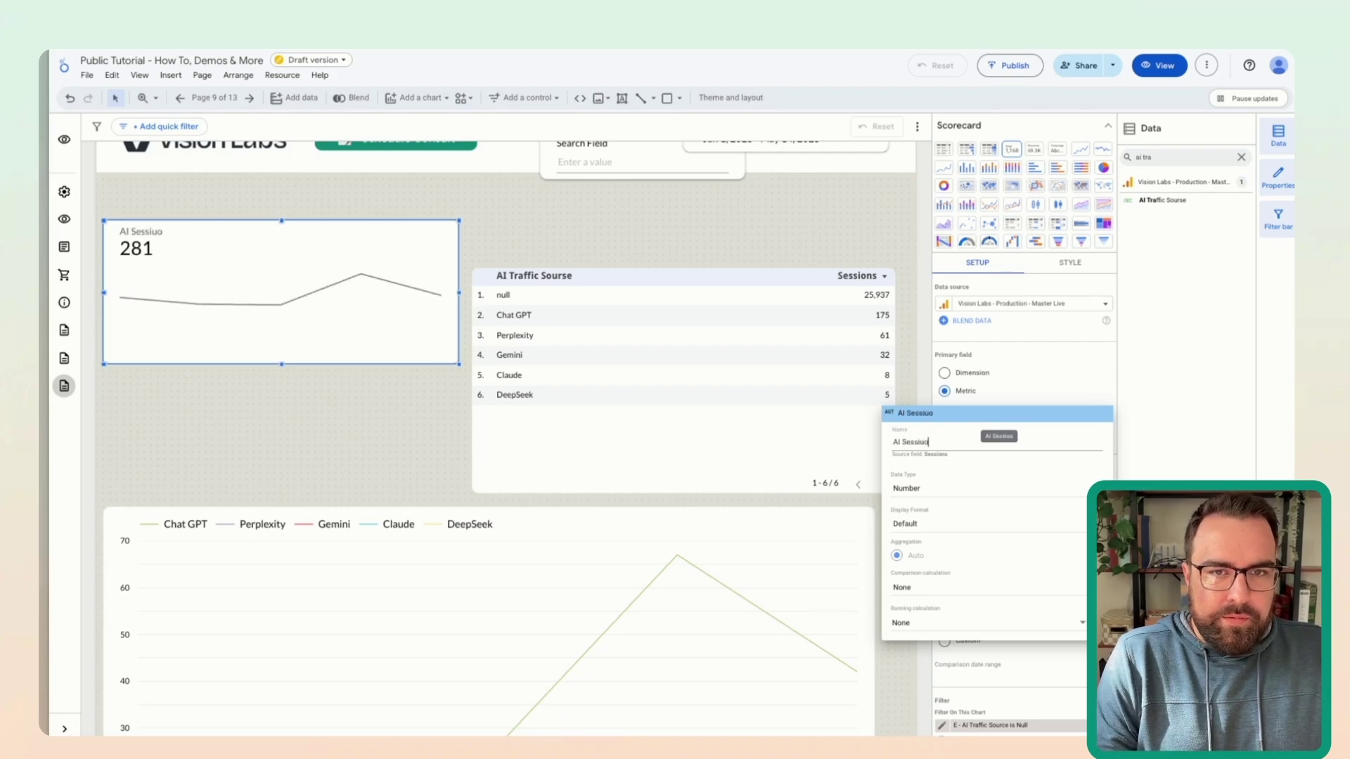
key("BackSpace")
key("BackSpace")
key("BackSpace")
type("ions")
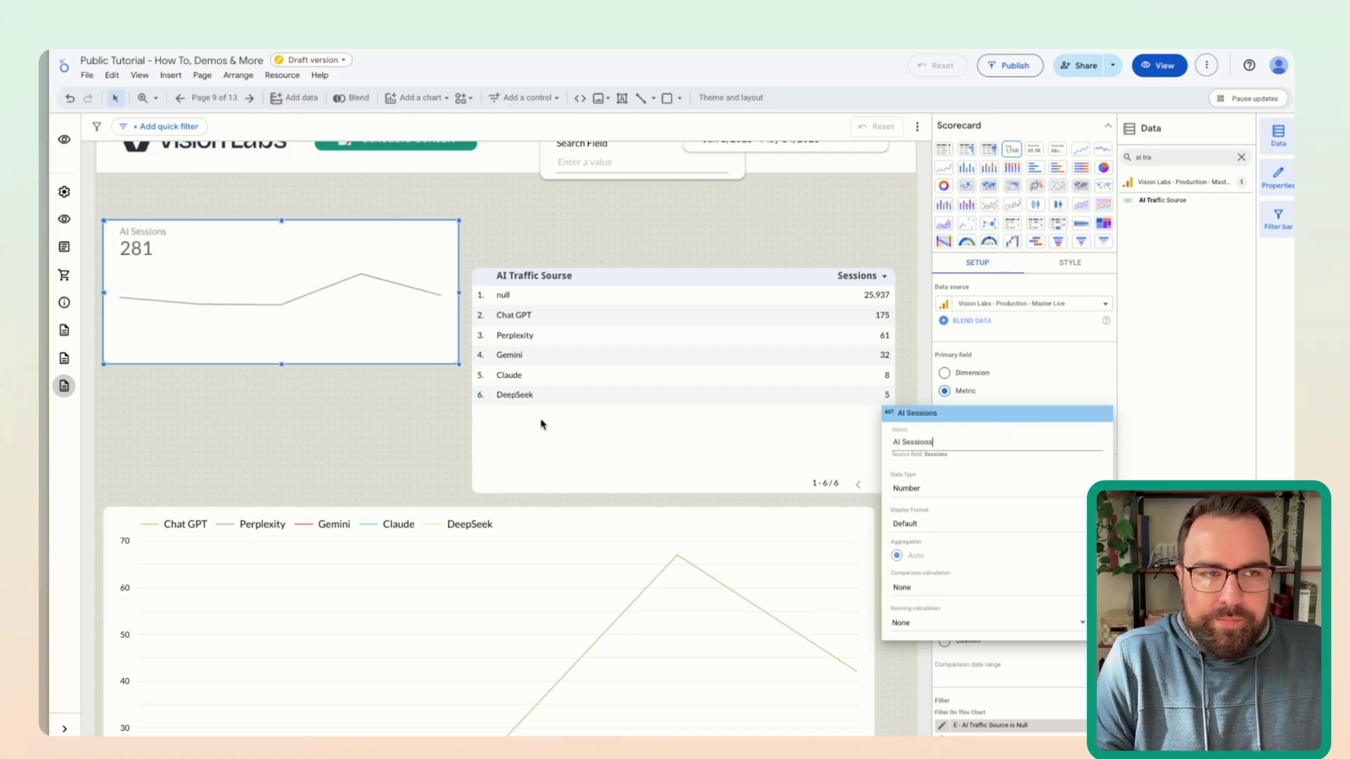
Step: Shrink the AI Sessions scorecard to about two thirds of its width and place a duplicate of it to its right
left_click_drag(459, 364, 333, 343)
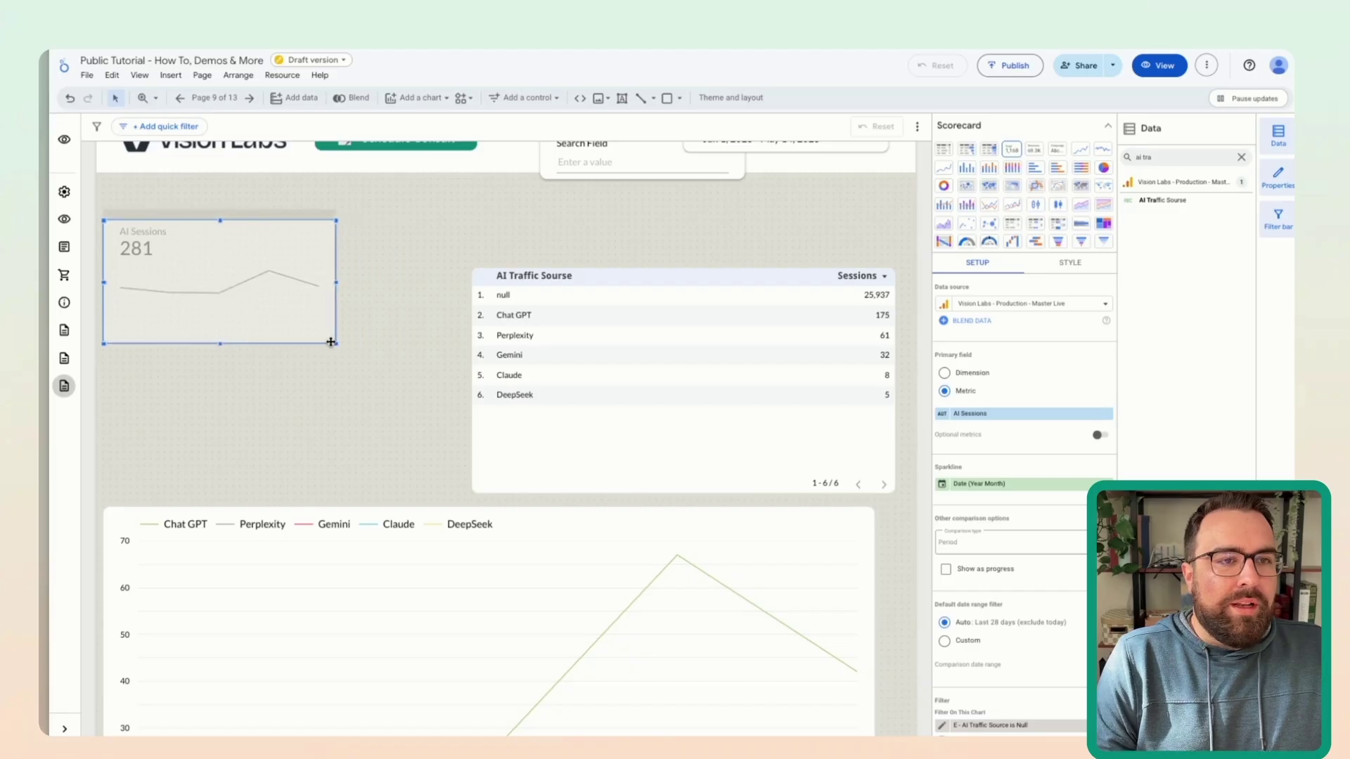
left_click_drag(256, 250, 504, 221)
scroll(261, 219, "down", 1)
key("ctrl+c")
key("ctrl+v")
Step: Change the duplicate scorecard's metric to Key events and align it level with the AI Sessions scorecard
left_click(977, 413)
type("key")
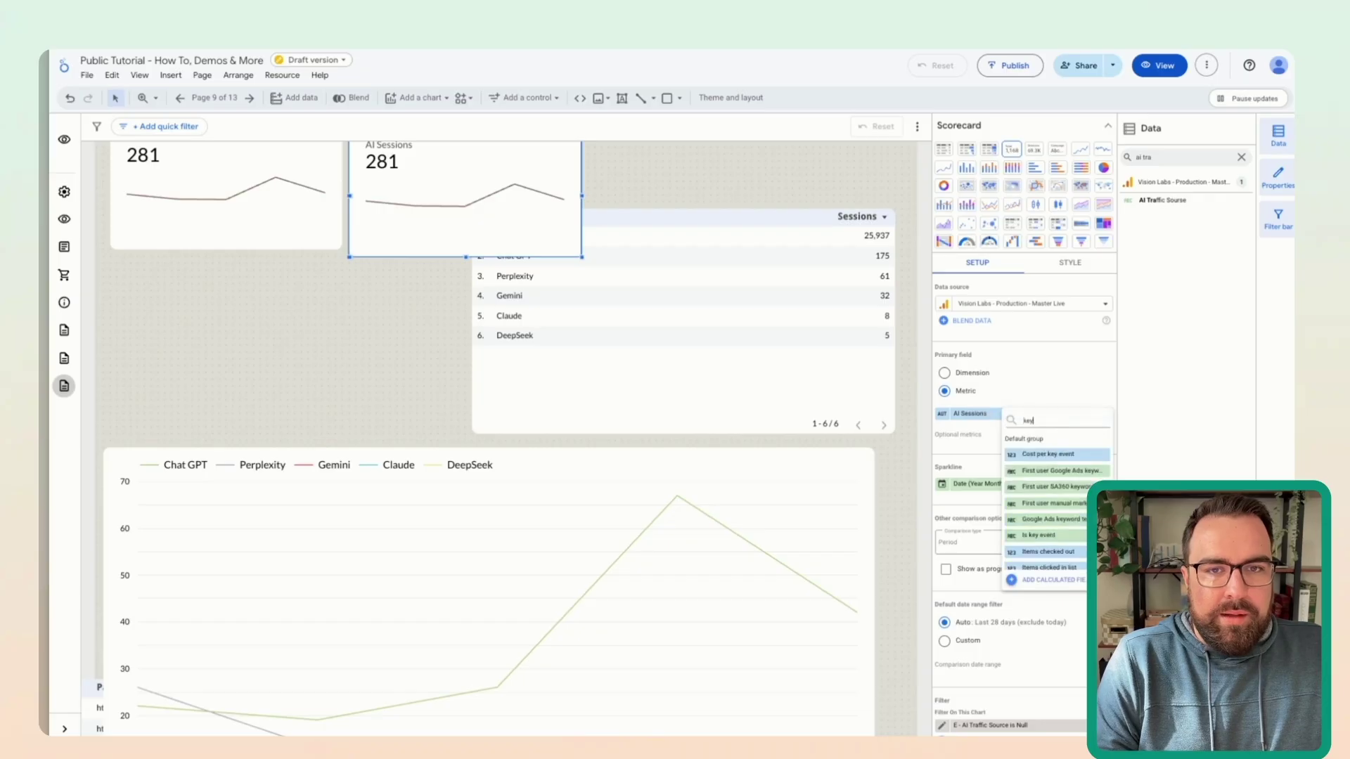
left_click(1037, 535)
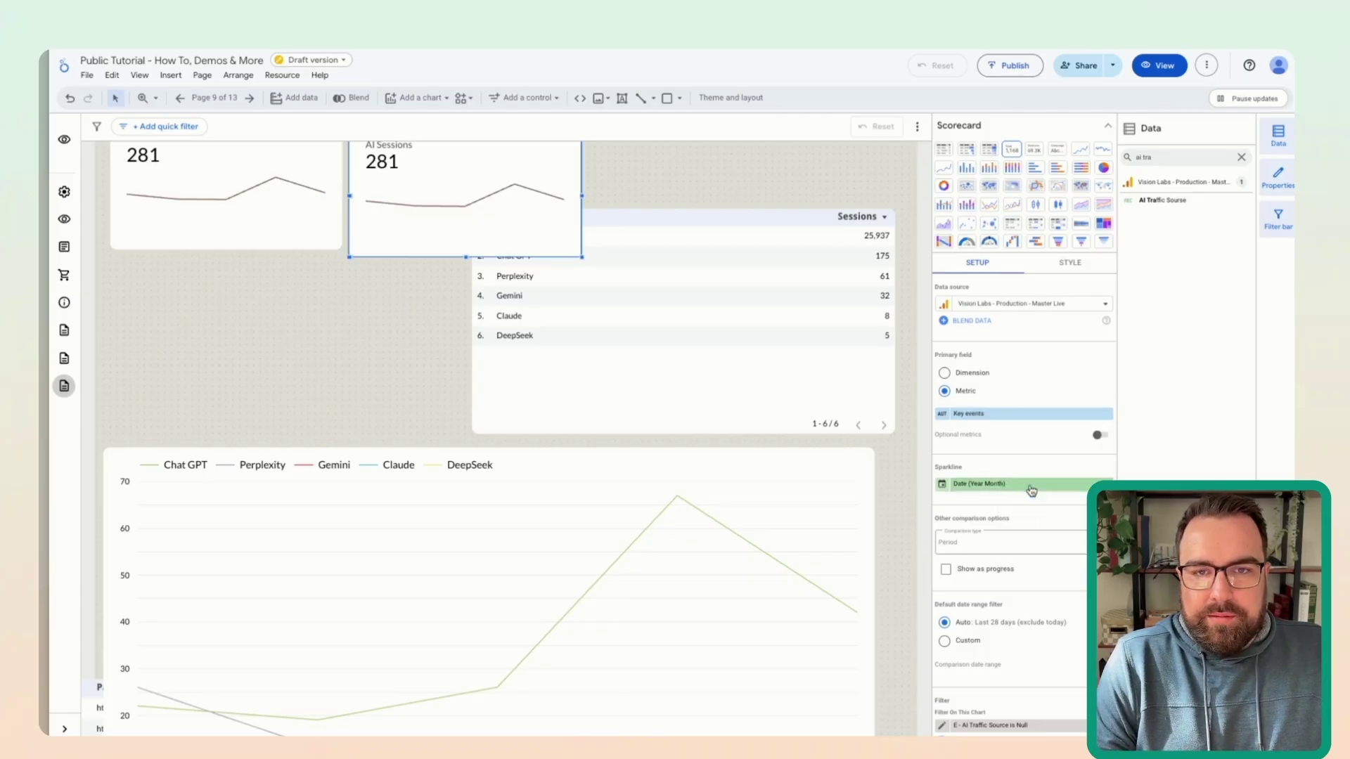
scroll(368, 316, "up", 2)
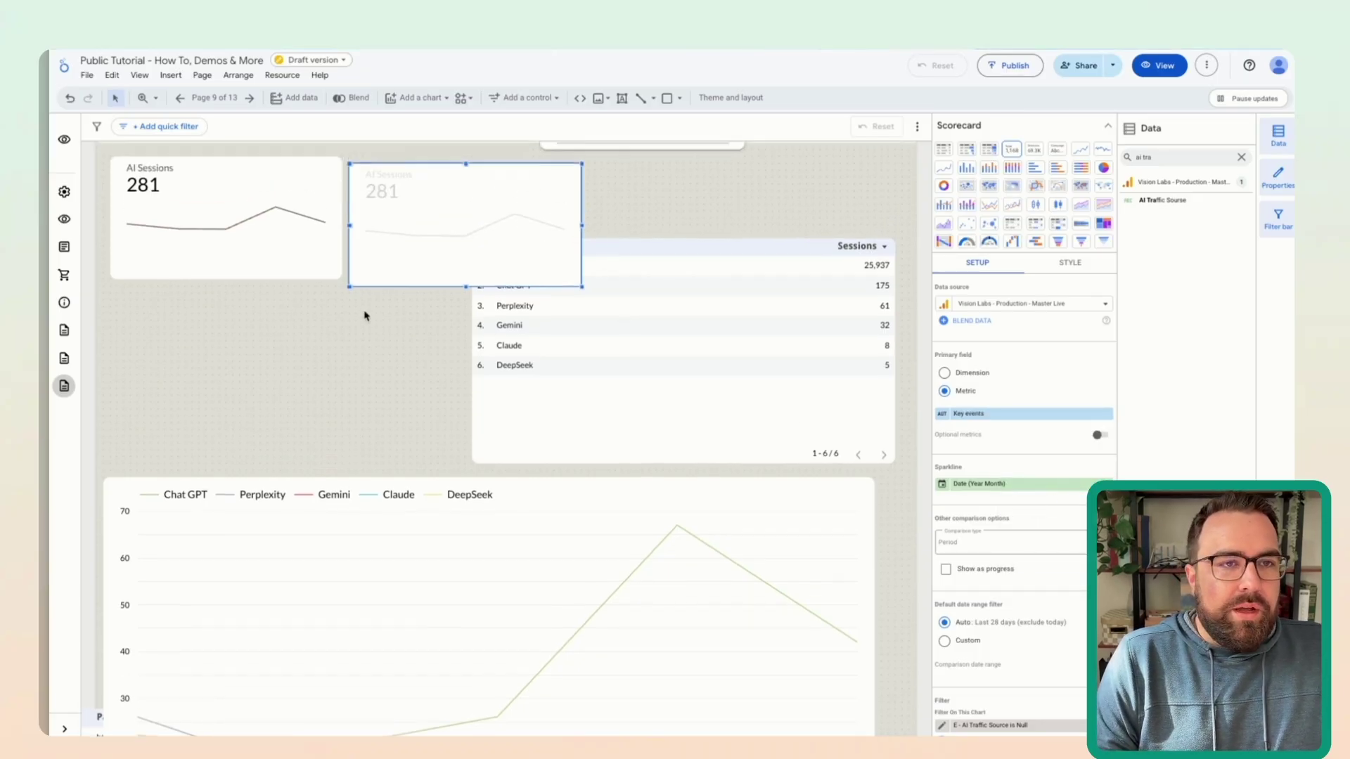
left_click_drag(383, 298, 382, 293)
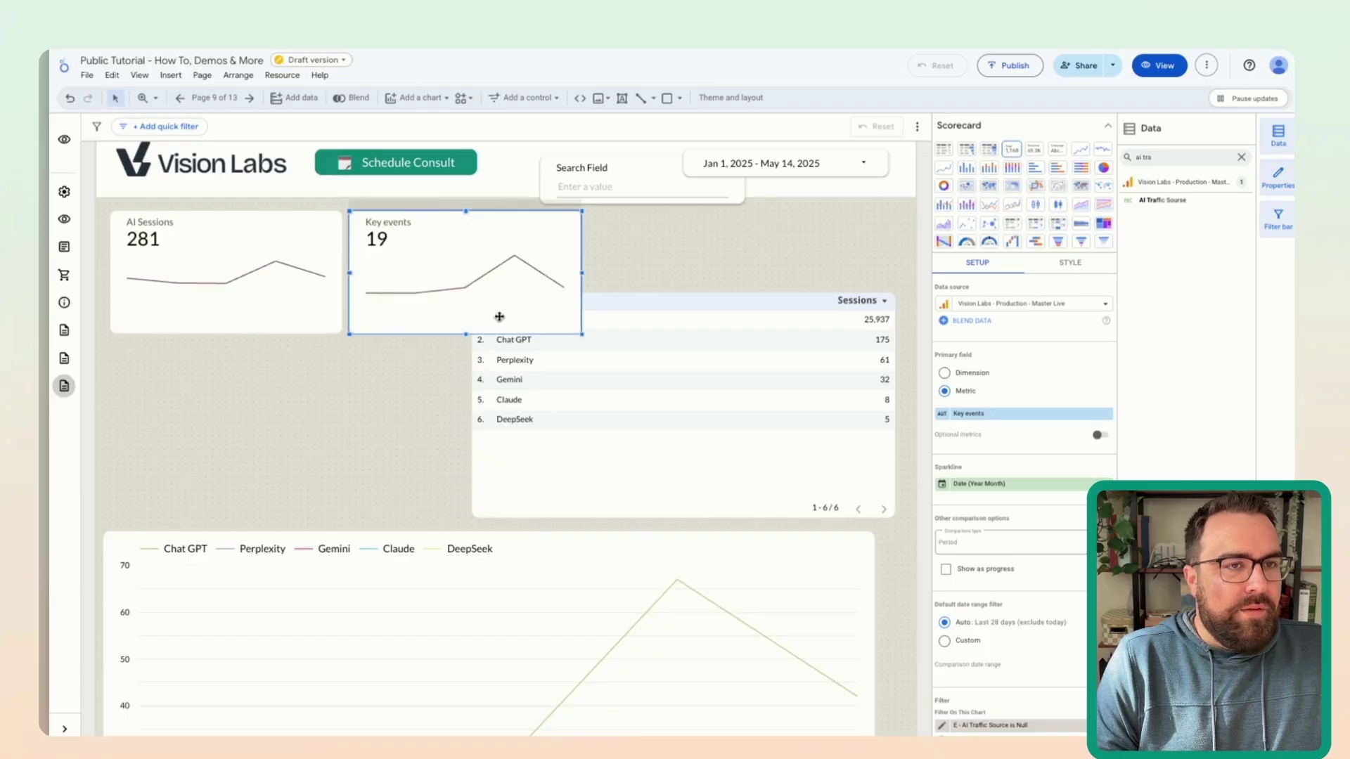
Step: Move the AI Traffic Sourse table down below the scorecards and place a duplicate of the Key events scorecard to the right of the original
left_click_drag(666, 315, 518, 452)
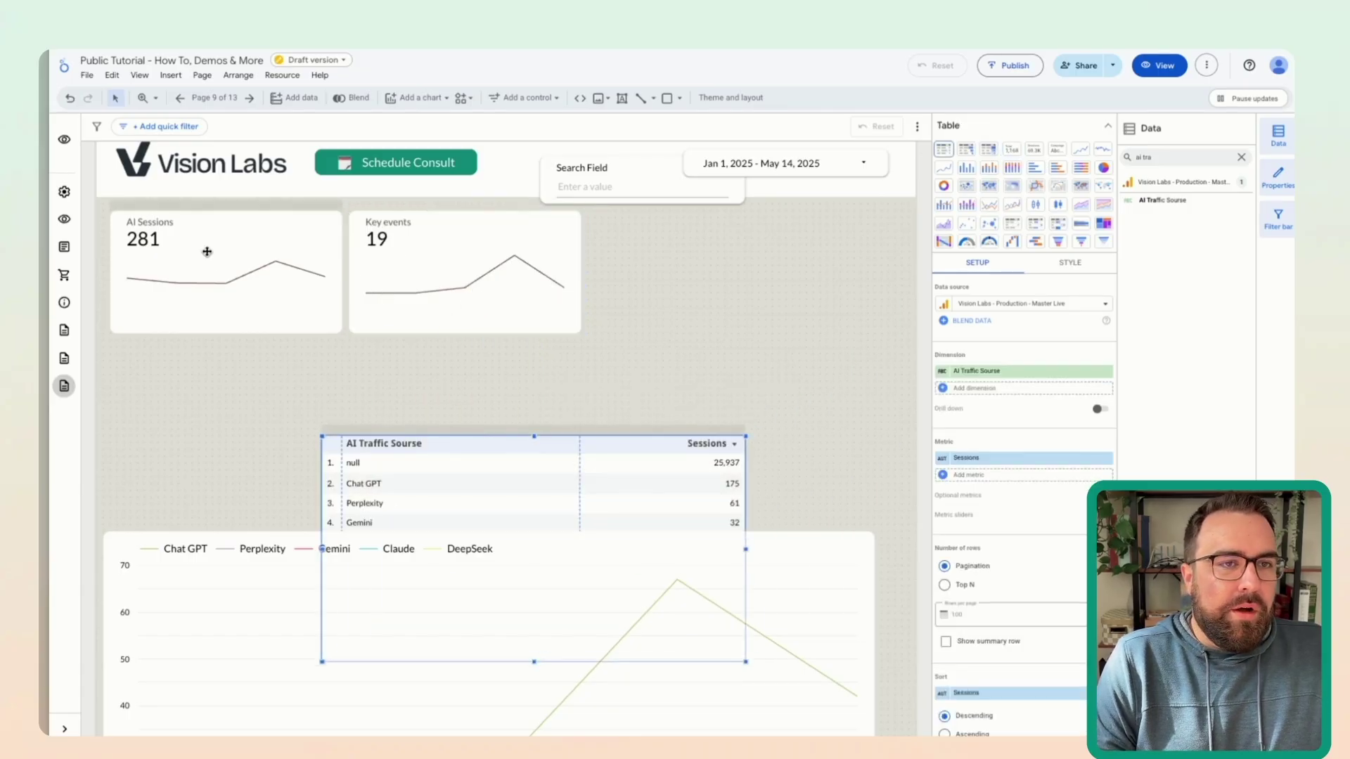
left_click(390, 251)
key("ctrl+v")
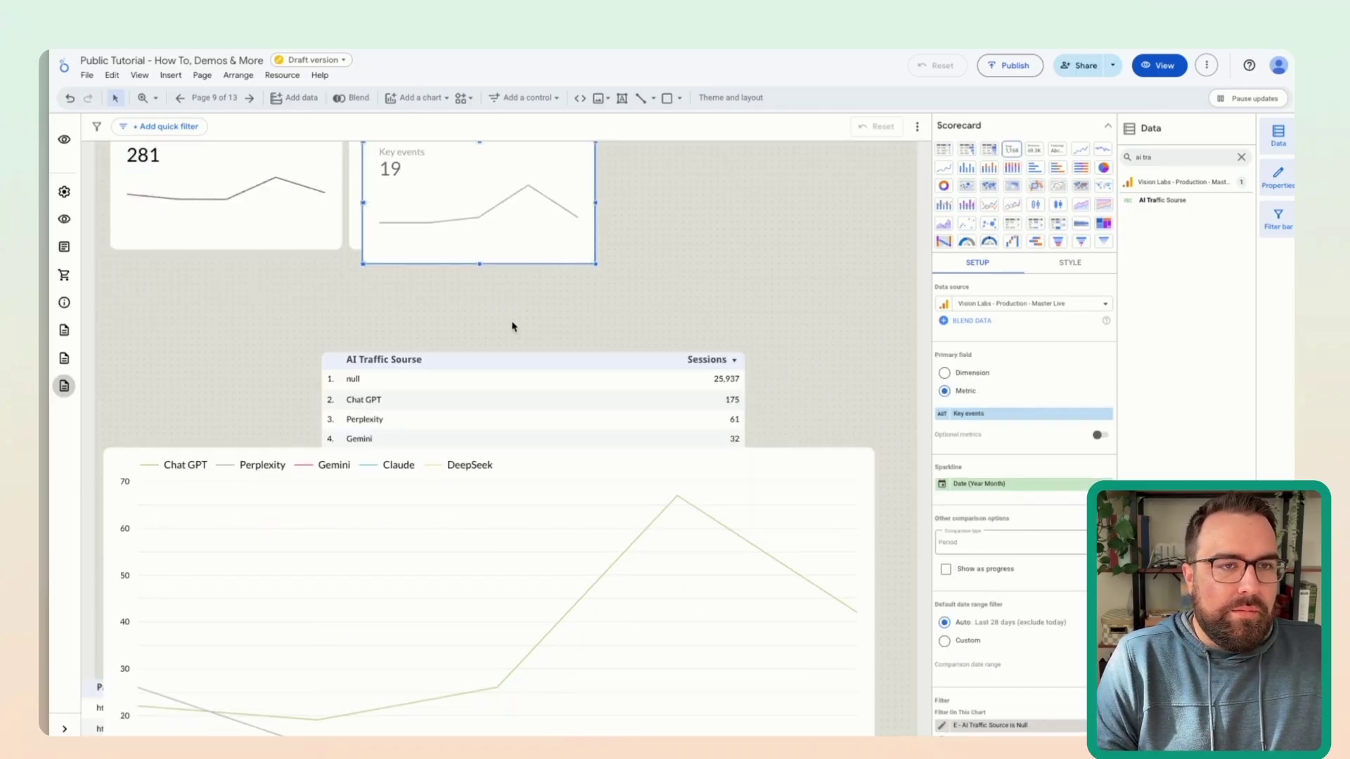
left_click_drag(494, 204, 717, 191)
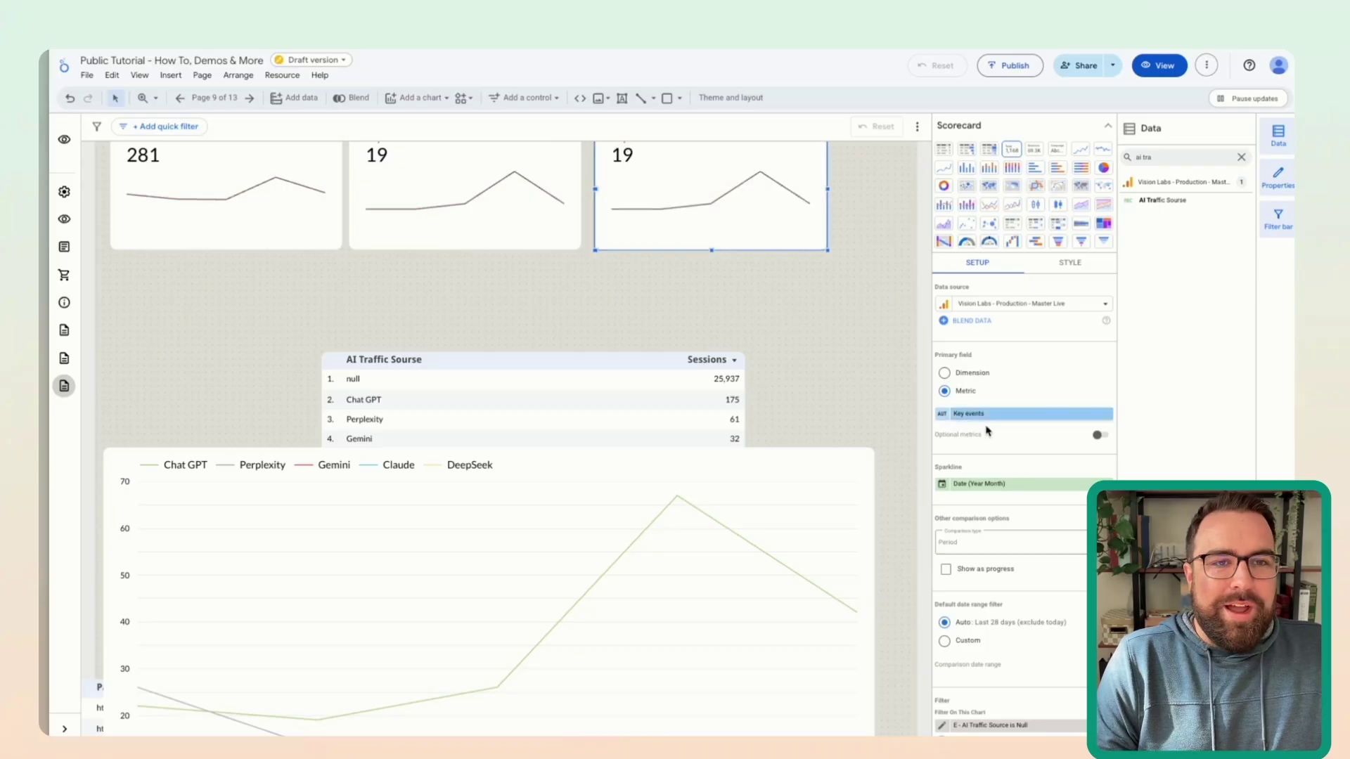
scroll(991, 492, "down", 1)
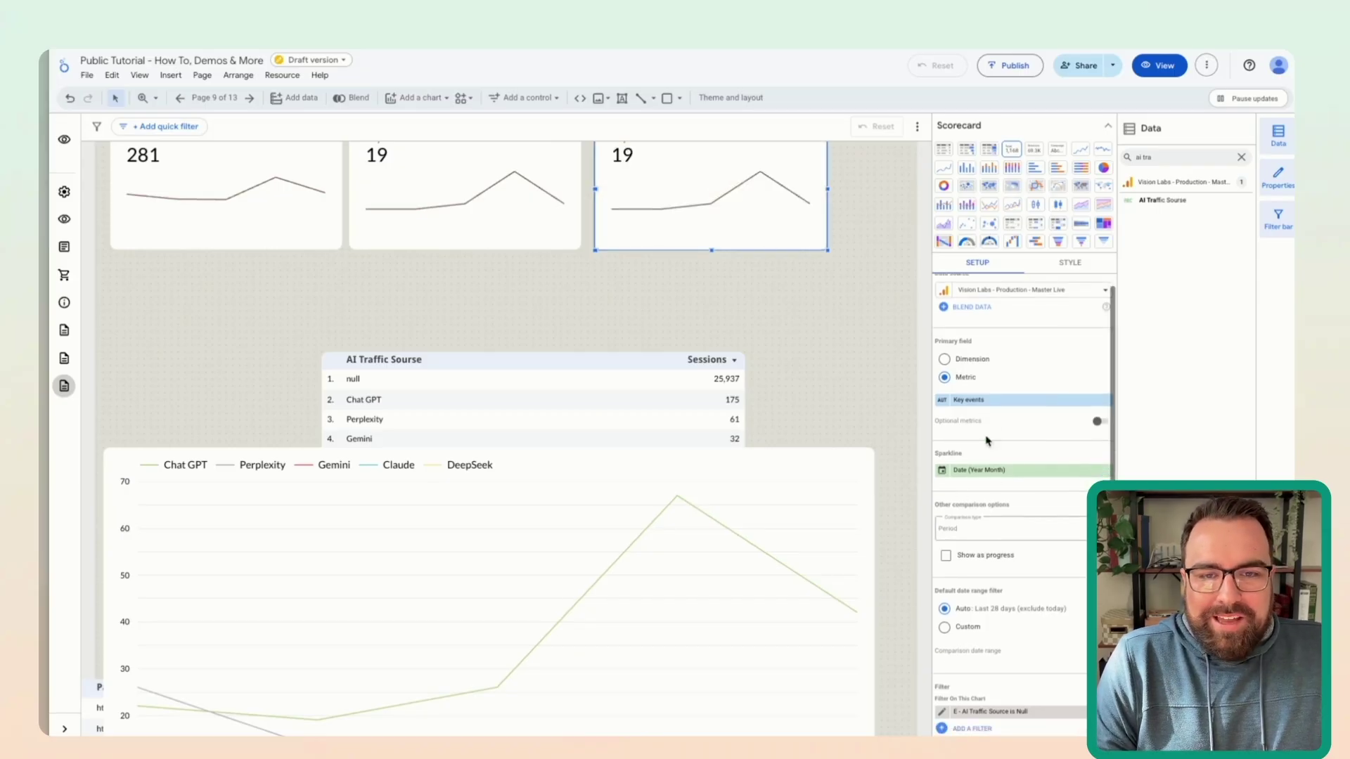
Step: Change the third scorecard's metric to Ecommerce purchases
left_click(973, 401)
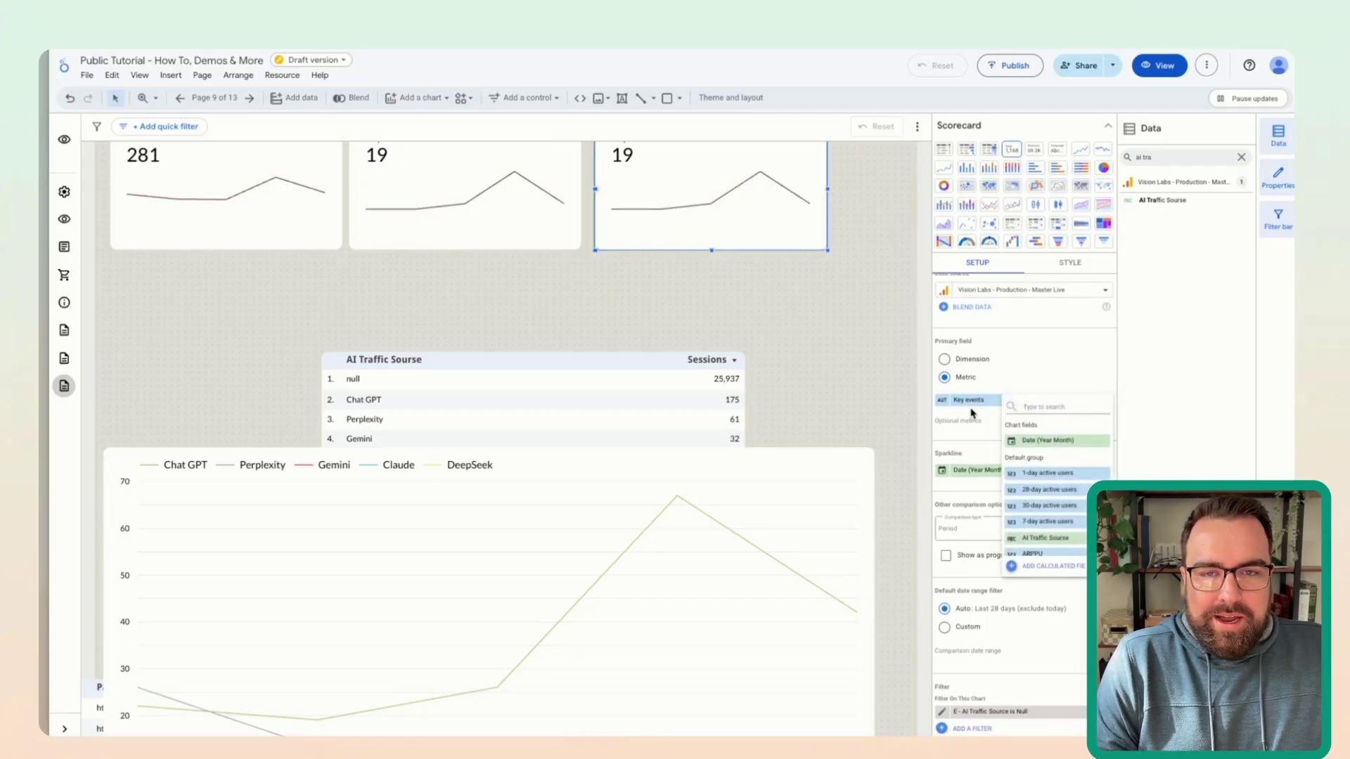
type("purc")
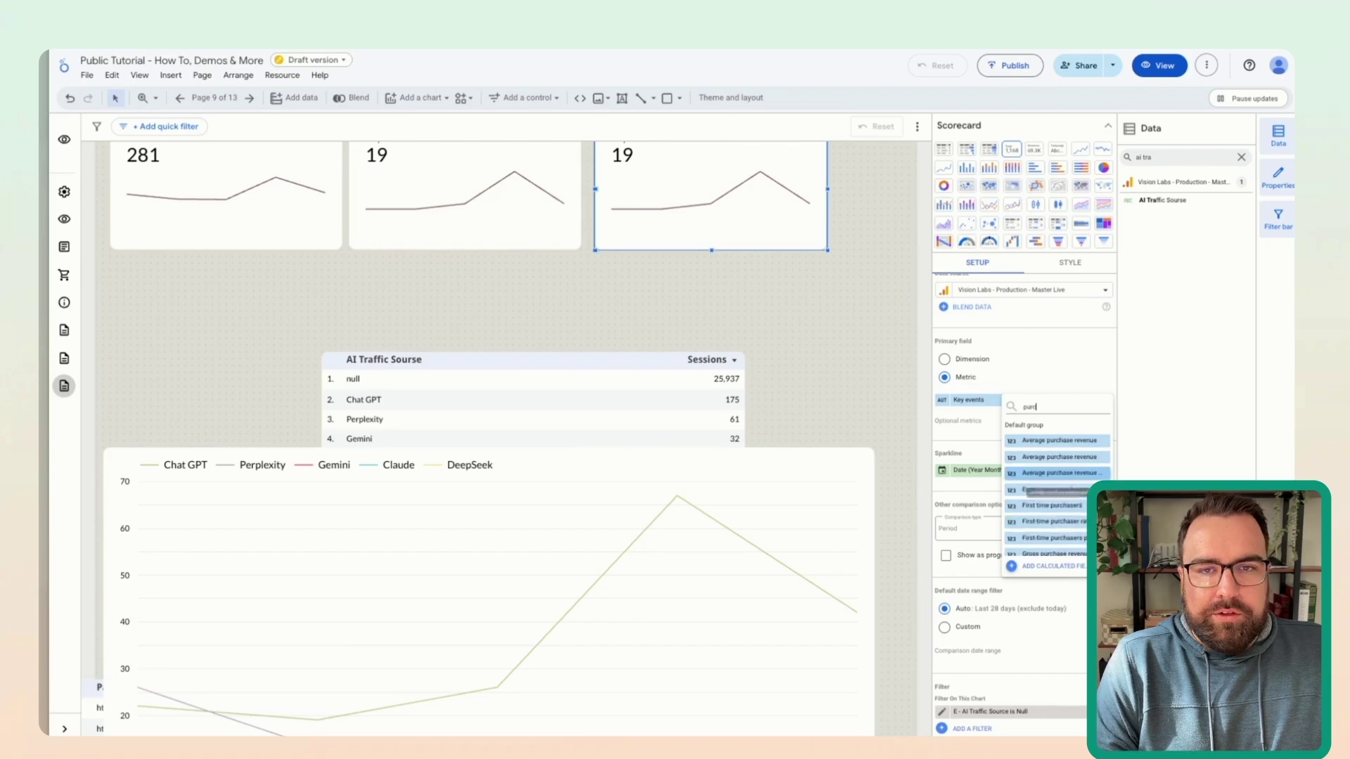
type("h")
left_click(1051, 490)
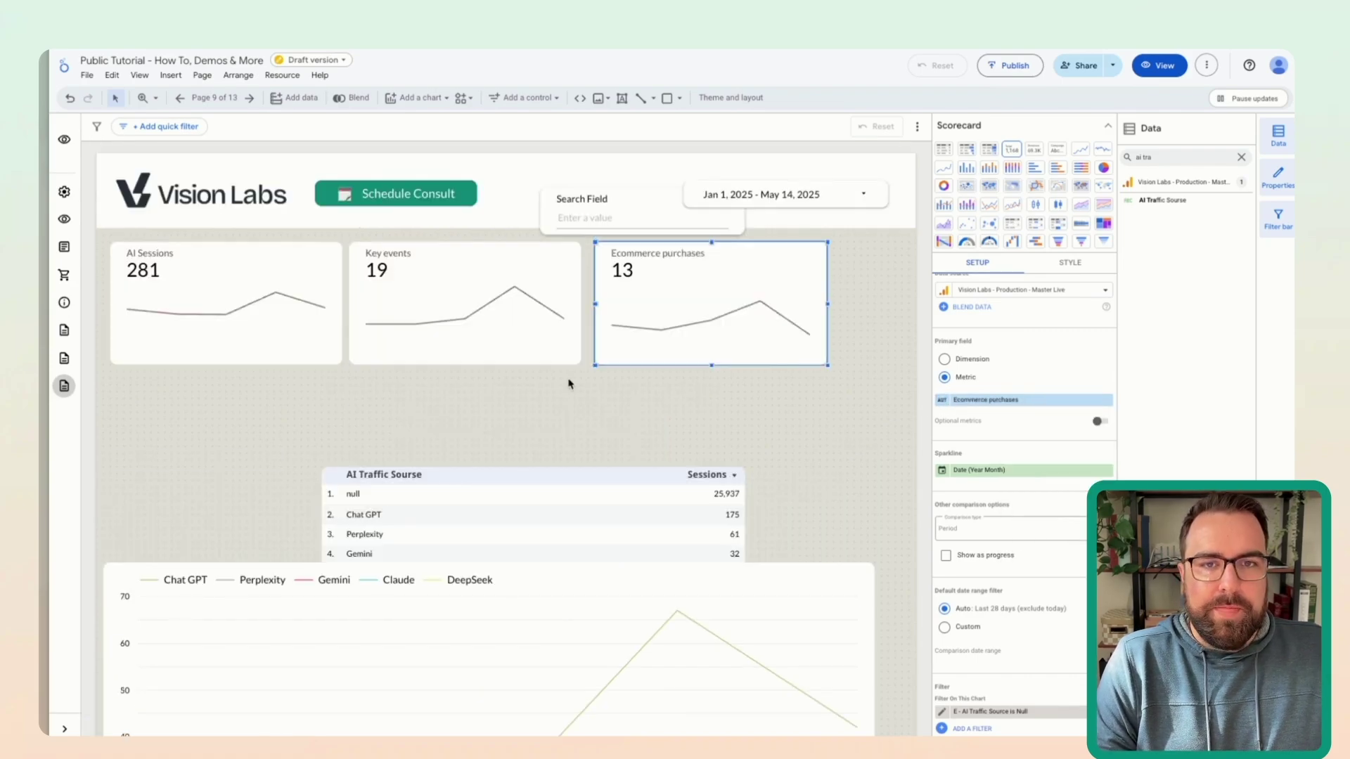
Step: Shift the three scorecards slightly right, move the AI Traffic Sourse table out of the way, and raise the line chart to just beneath the scorecards
left_click_drag(596, 394, 226, 279)
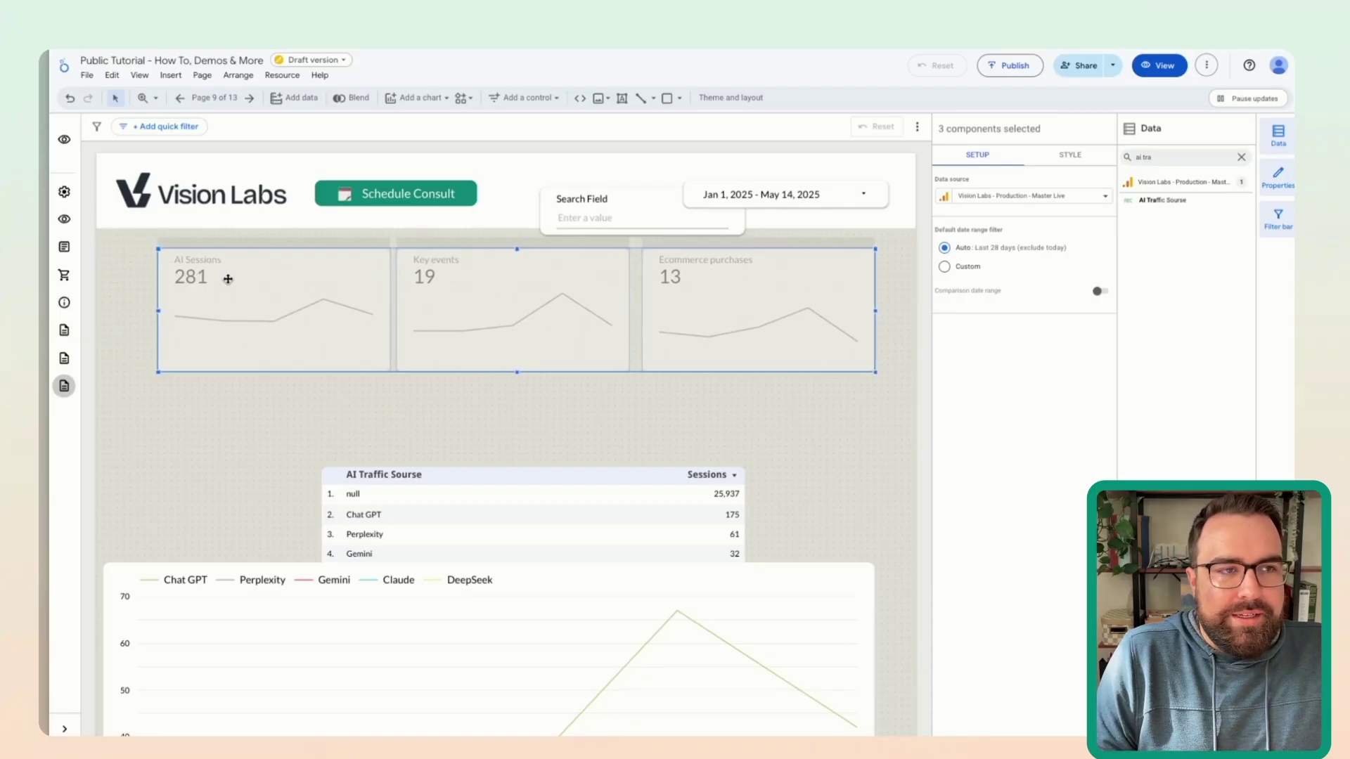
left_click(226, 279)
left_click_drag(482, 527, 665, 681)
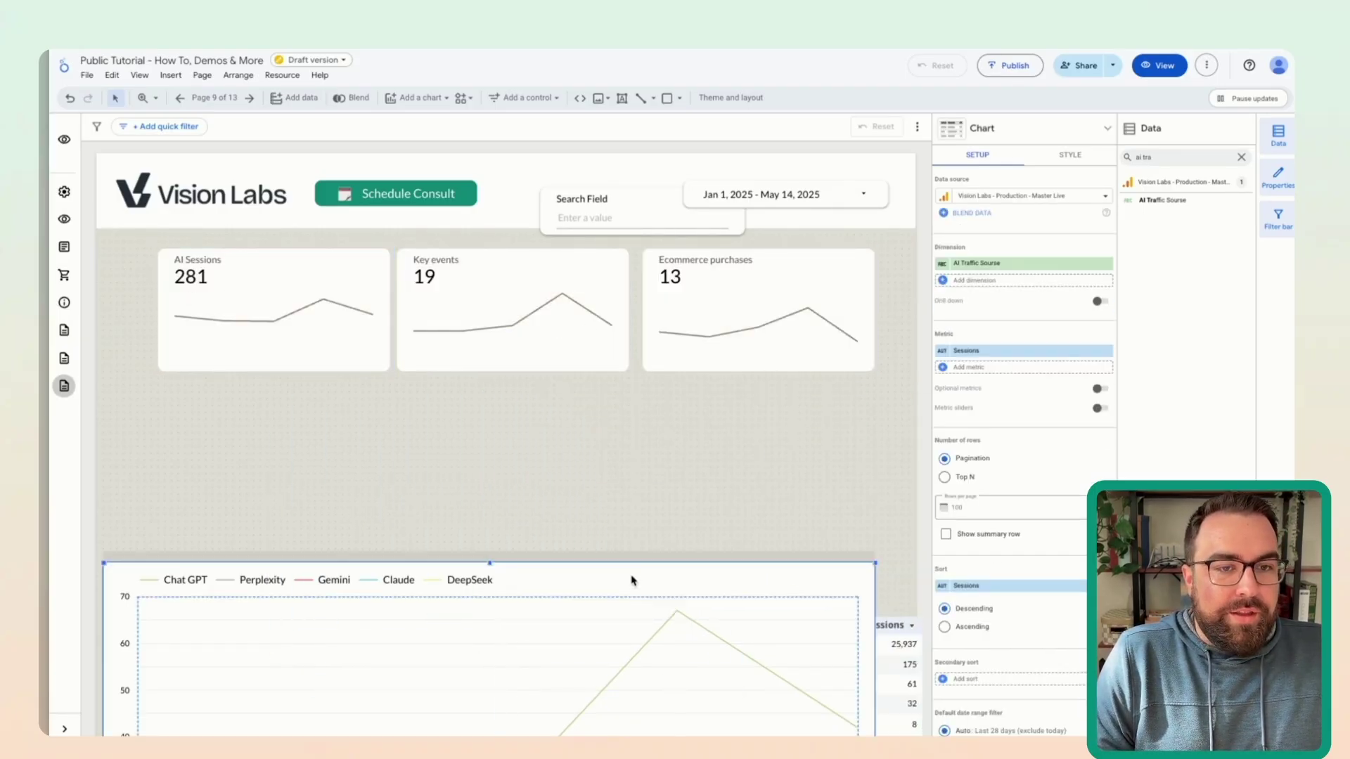
left_click_drag(633, 579, 647, 405)
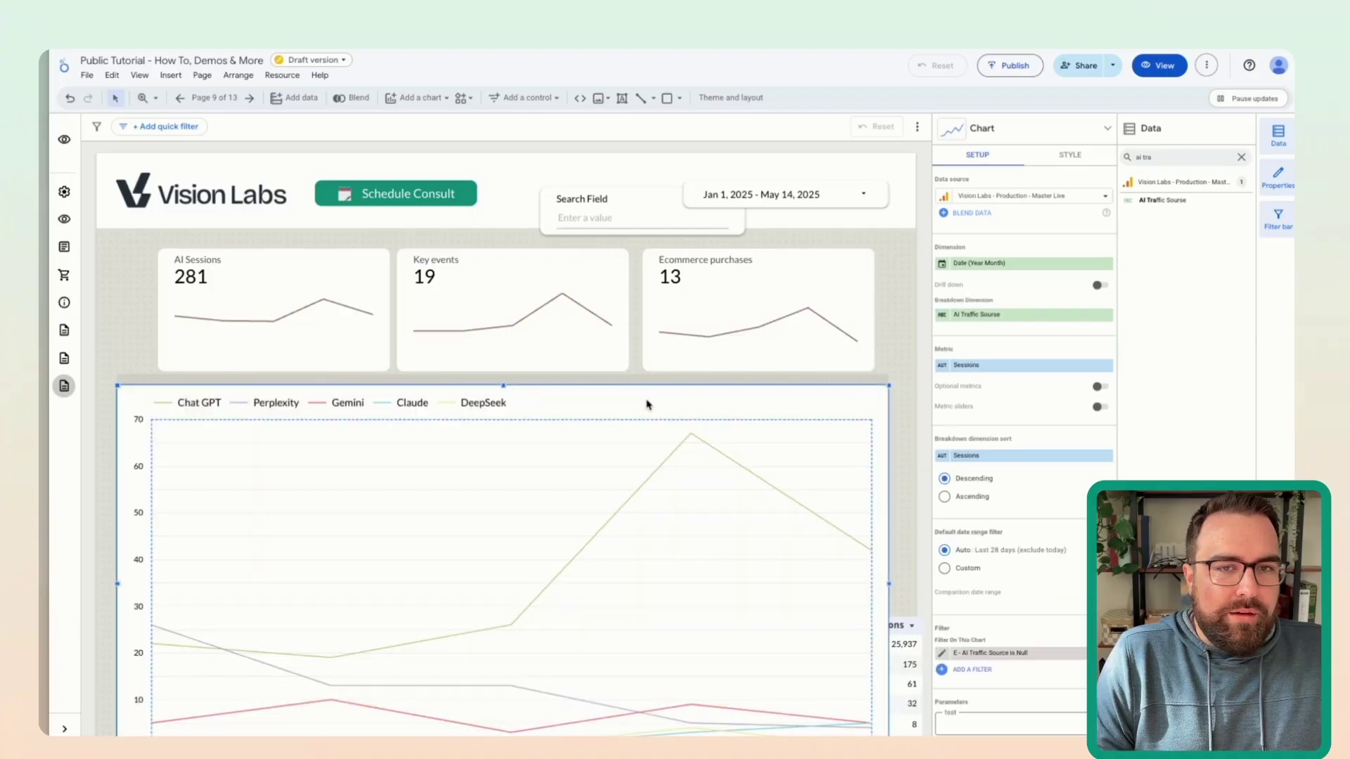
Step: Move the AI Traffic Sourse table below the three detail tables and shift those three tables right, under the line chart
scroll(903, 376, "down", 5)
left_click(787, 618)
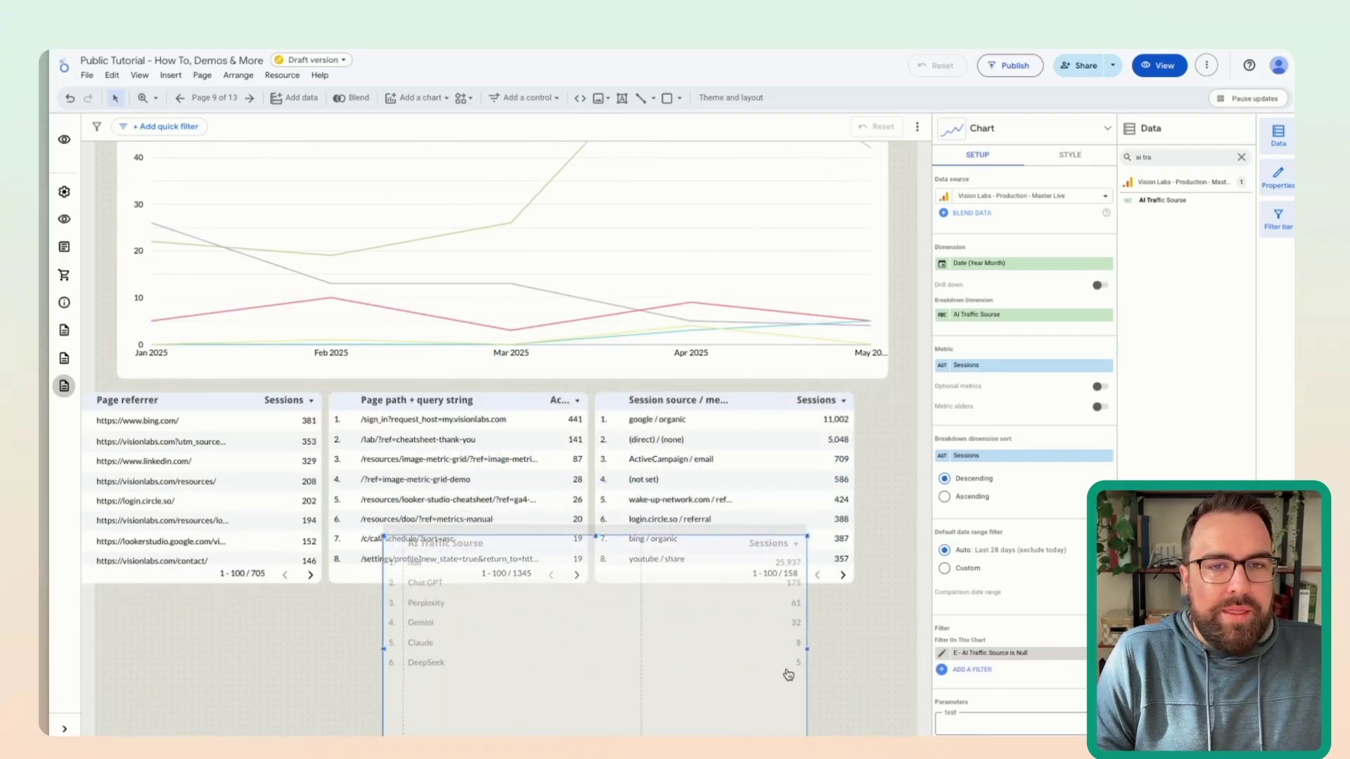
left_click_drag(787, 617, 712, 706)
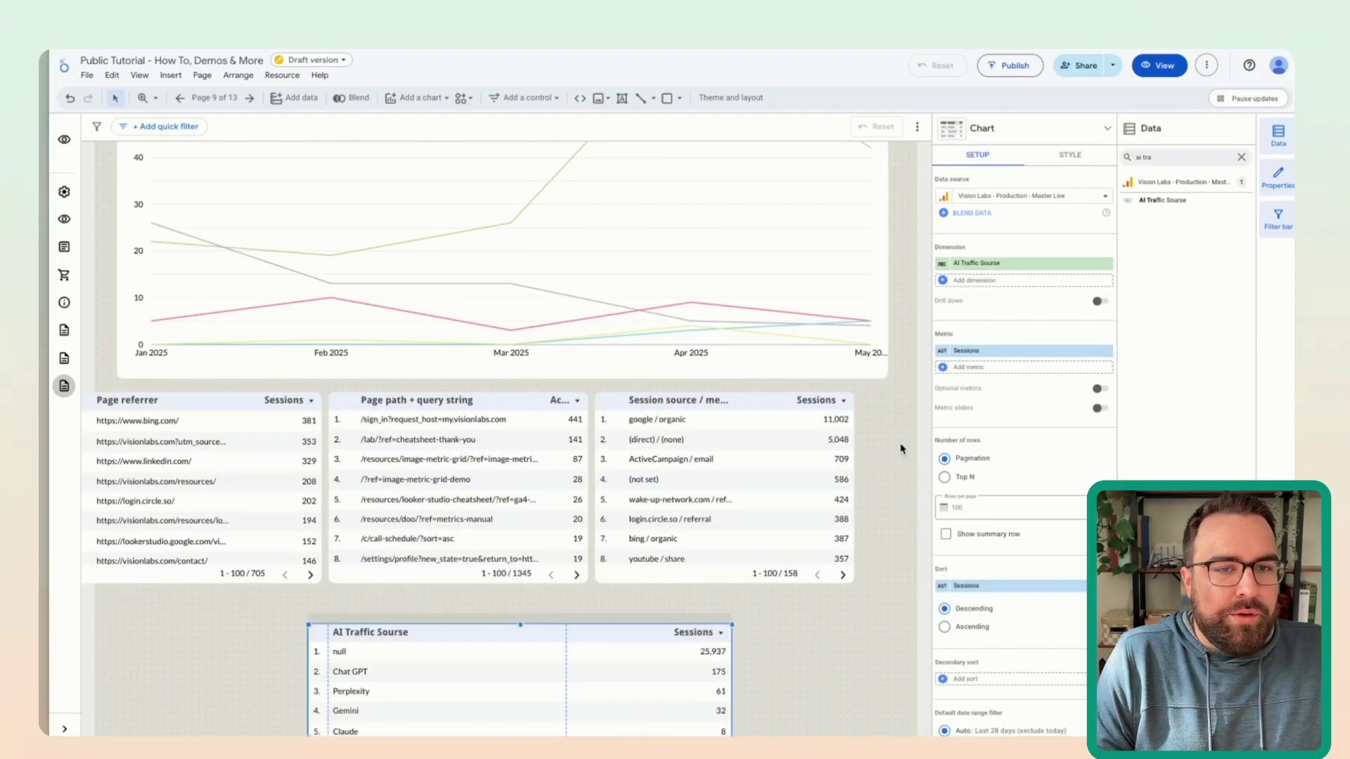
left_click_drag(904, 454, 199, 515)
left_click(199, 516)
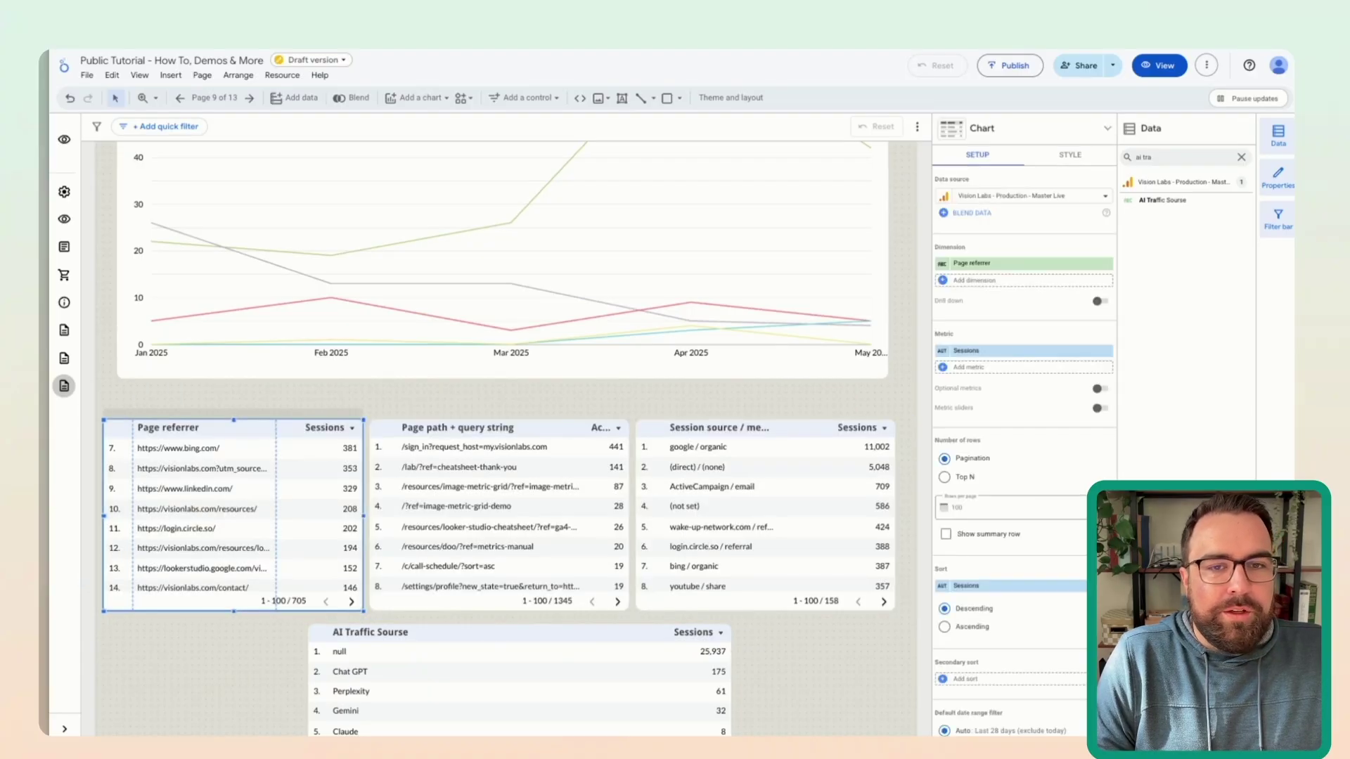
Step: Apply the existing filter "E - AI Traffic Source is Null" to the Page referrer table
scroll(1017, 438, "down", 2)
left_click(979, 567)
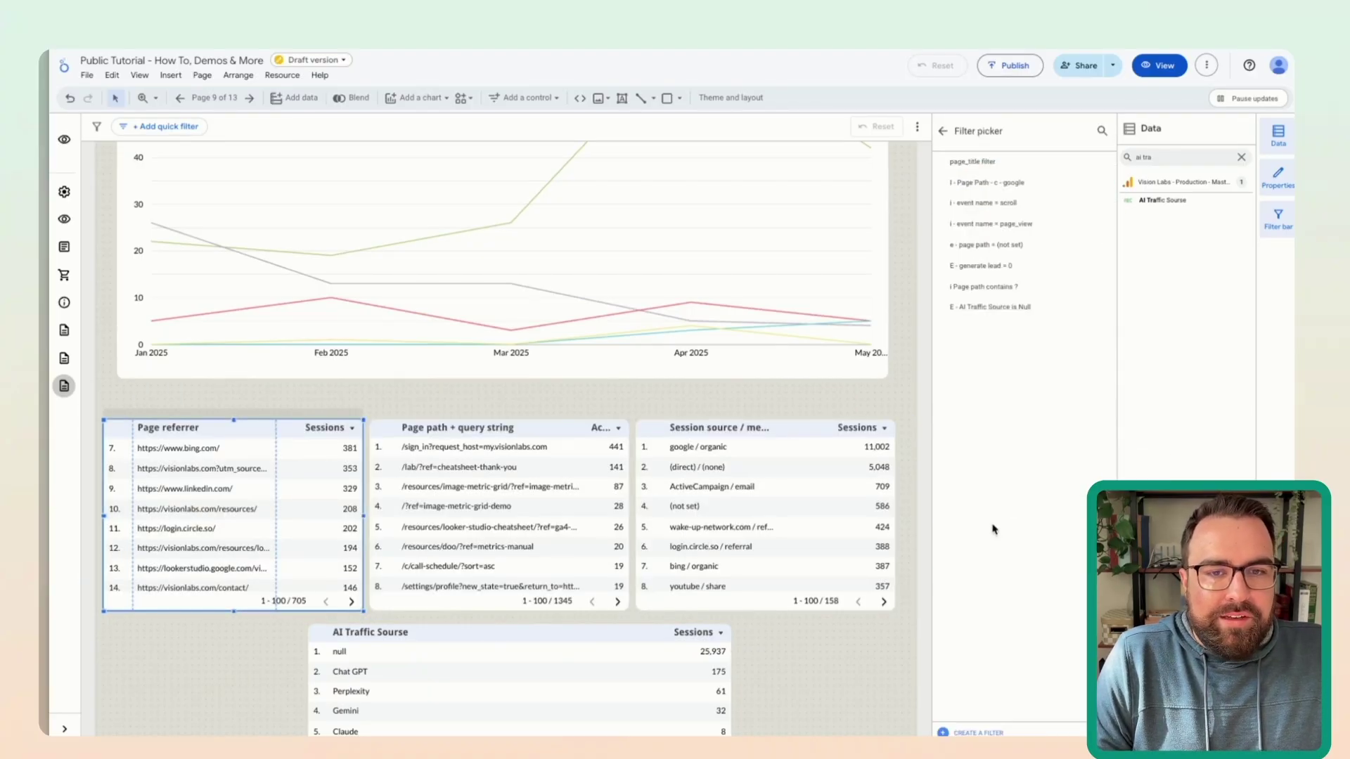
left_click(980, 307)
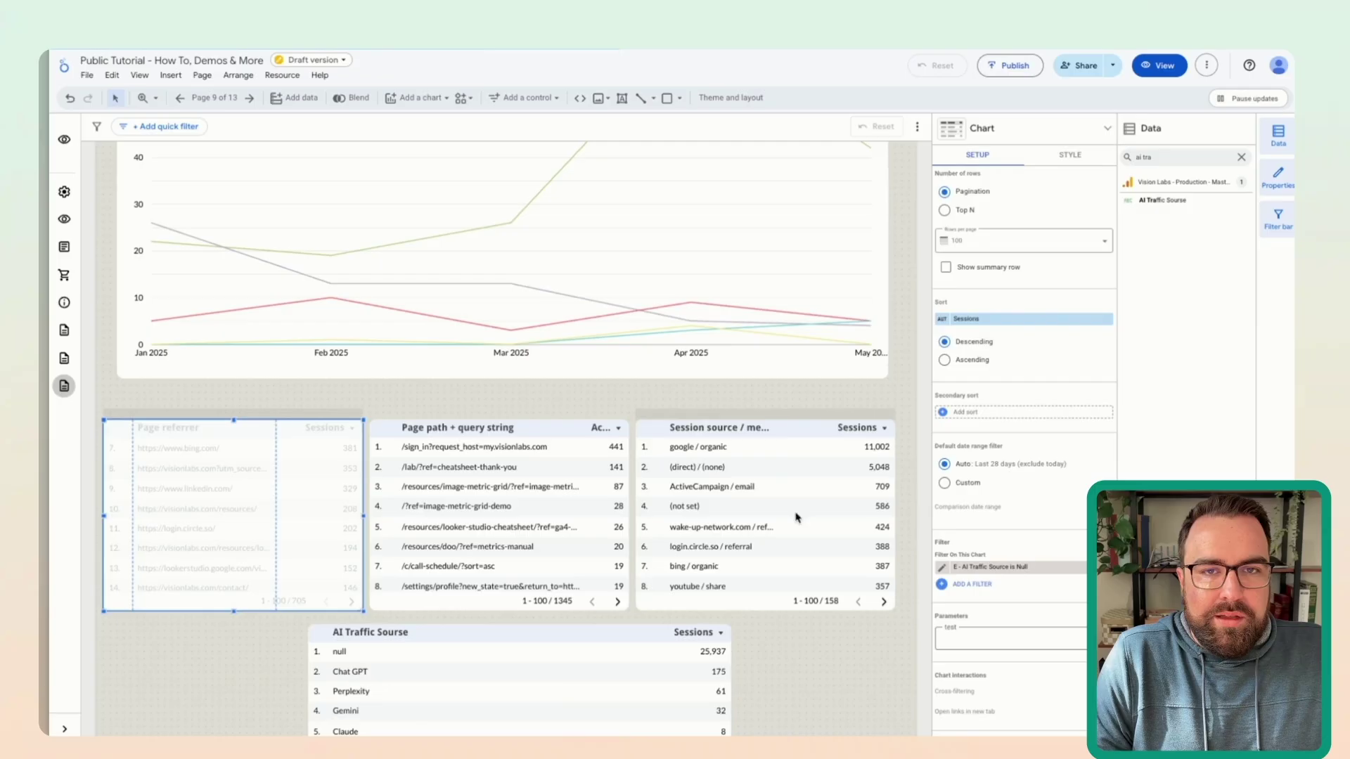
Step: Replace the filter on the Page path + query string table with "E - AI Traffic Source is Null"
left_click(608, 528)
scroll(1019, 492, "down", 3)
left_click(972, 584)
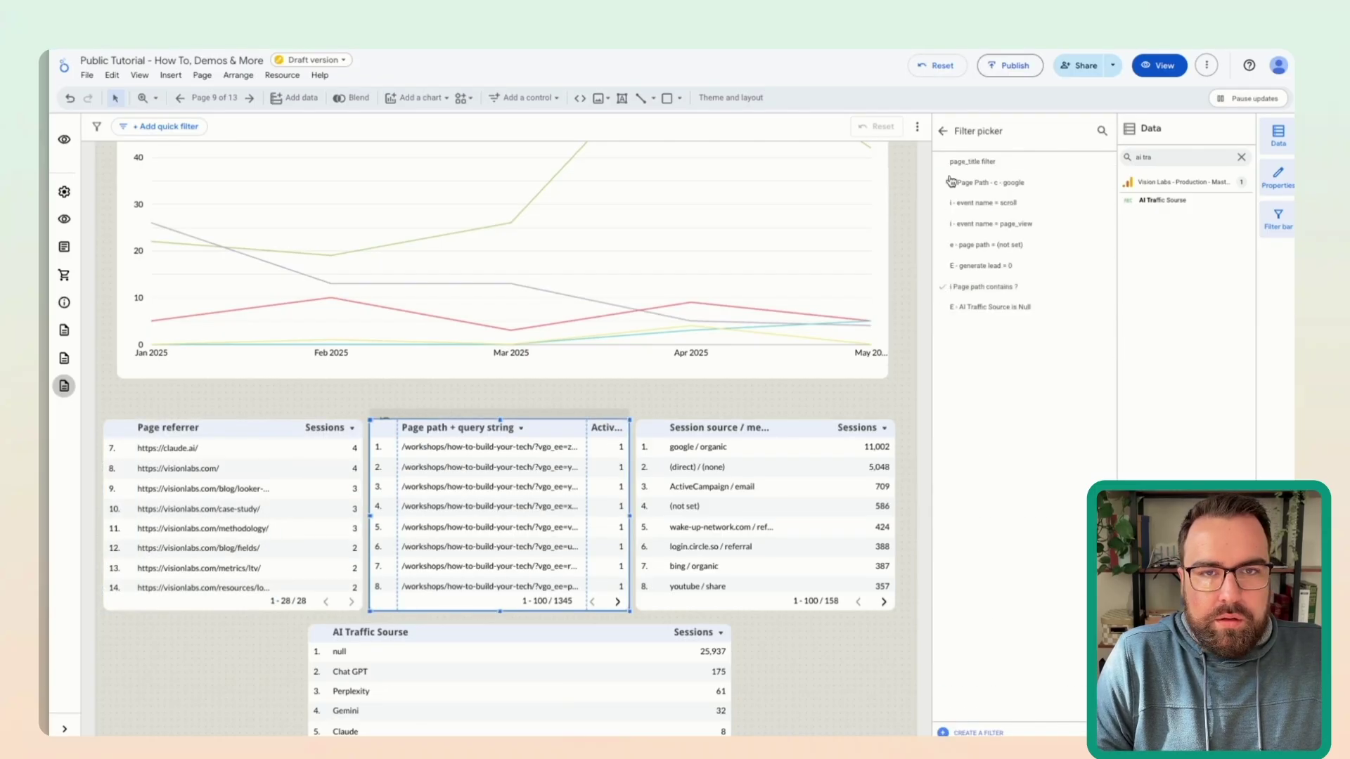
left_click(970, 304)
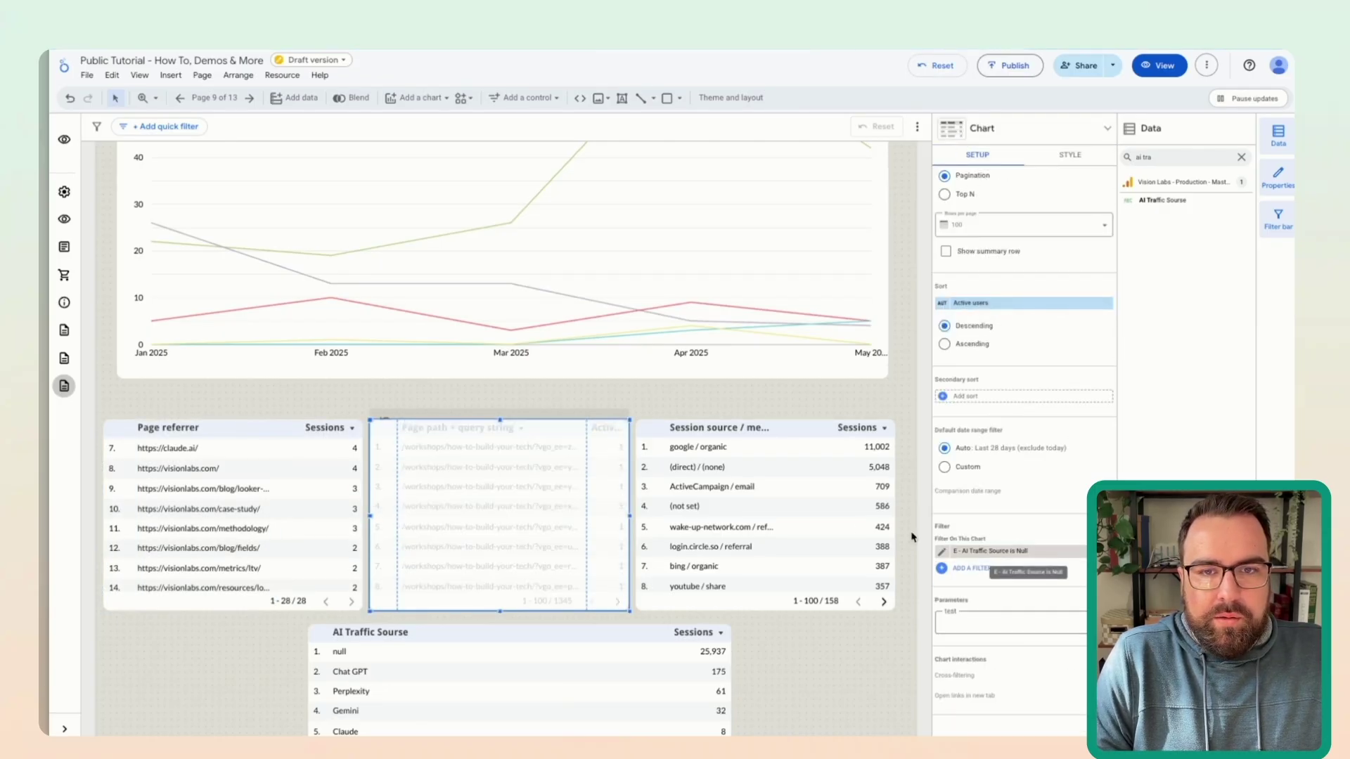
Step: Apply the filter "E - AI Traffic Source is Null" to the session source table
left_click(842, 519)
scroll(1017, 480, "down", 4)
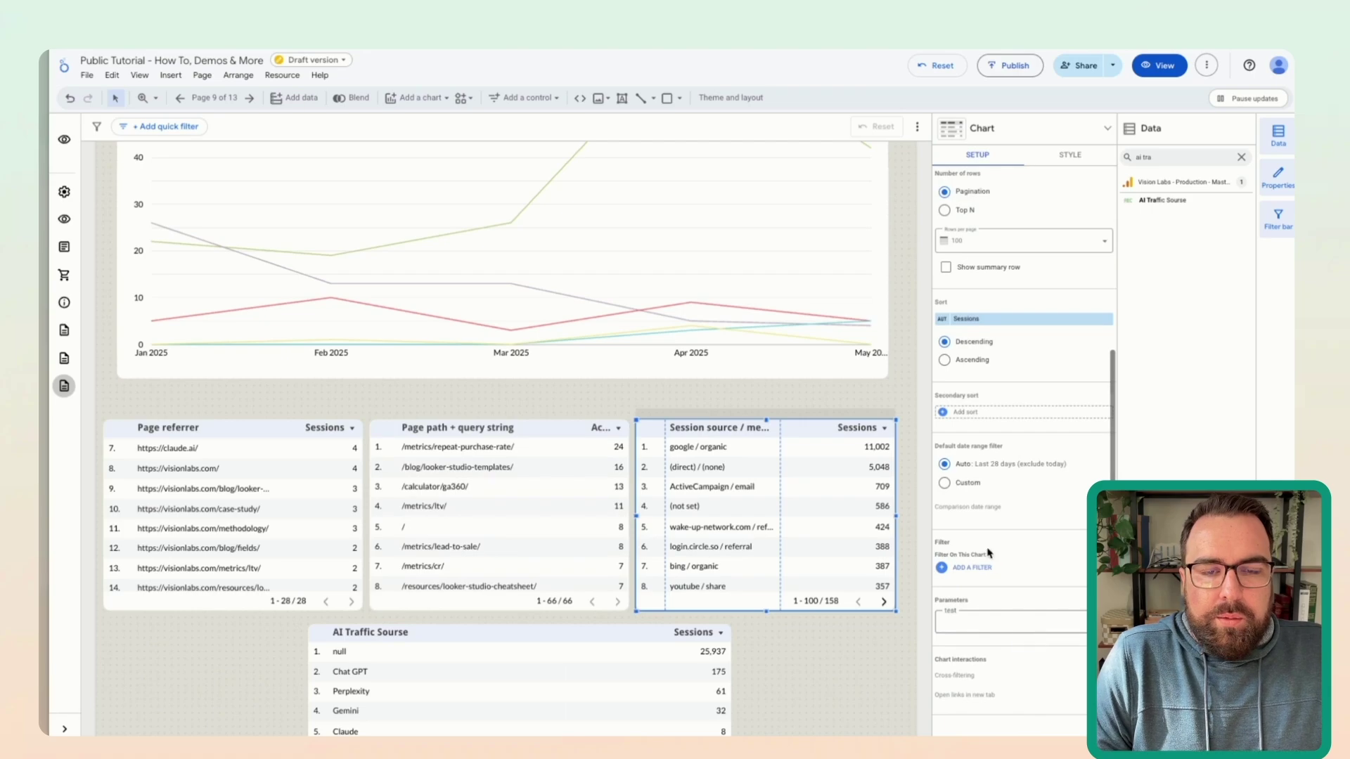
left_click(979, 575)
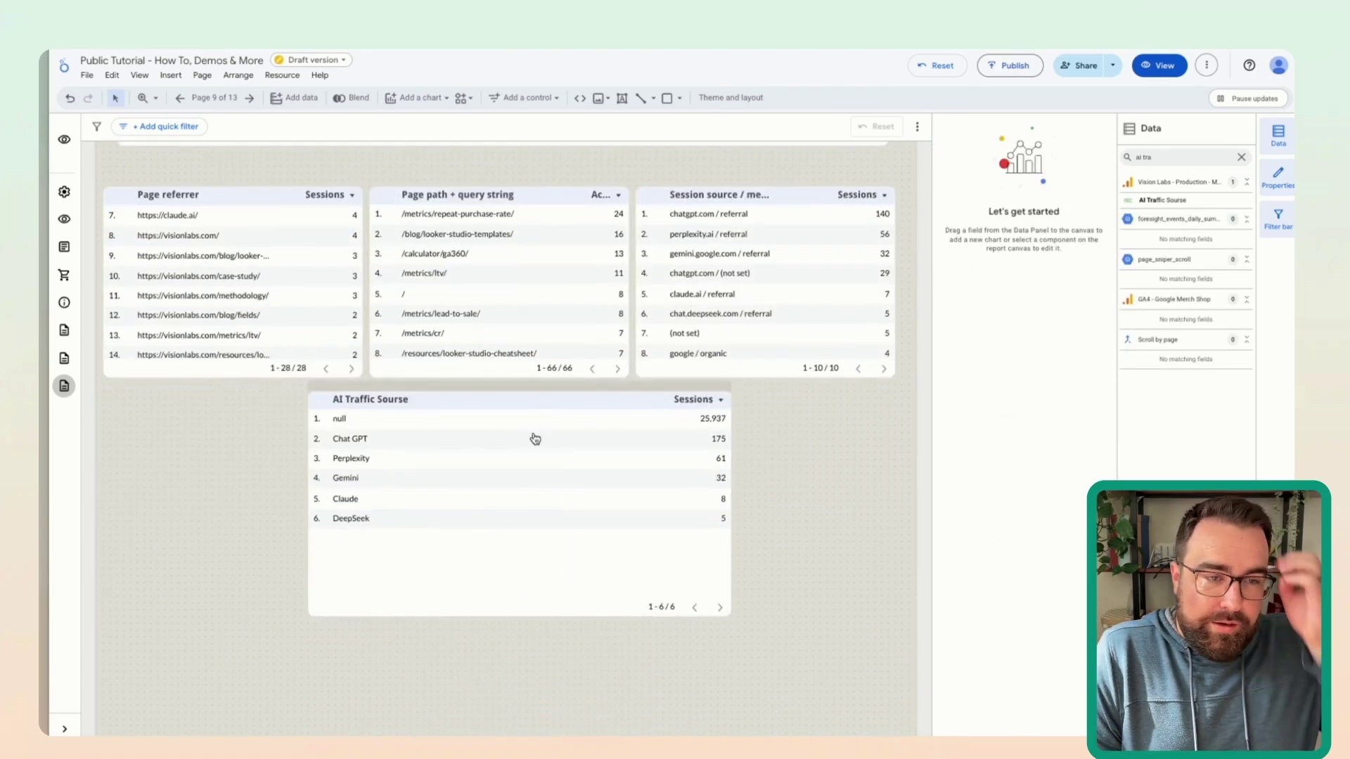
Step: Narrow the AI Traffic Sourse table to about half its width and keep it below the three detail tables
left_click_drag(533, 440, 575, 371)
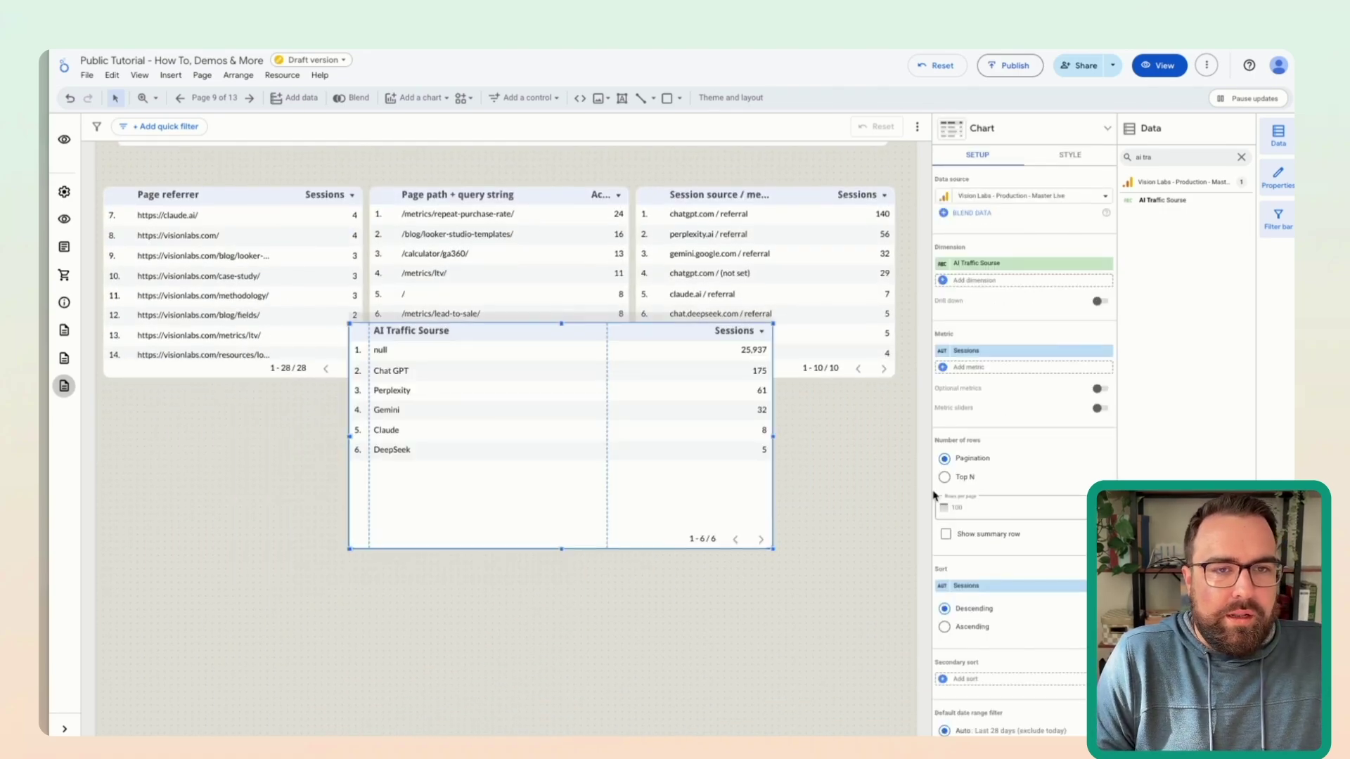
left_click(1069, 157)
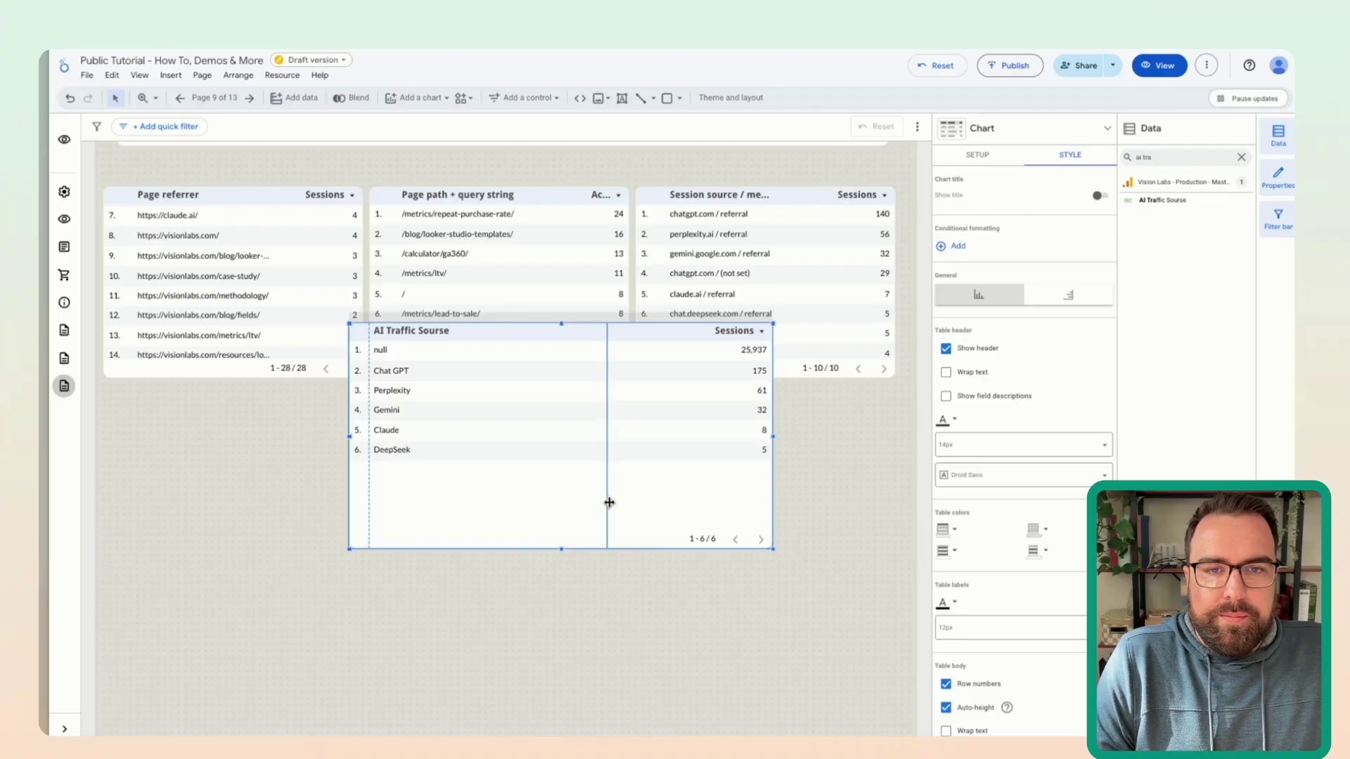
left_click_drag(608, 504, 692, 581)
left_click(634, 506)
left_click_drag(634, 506, 715, 559)
left_click_drag(855, 511, 637, 518)
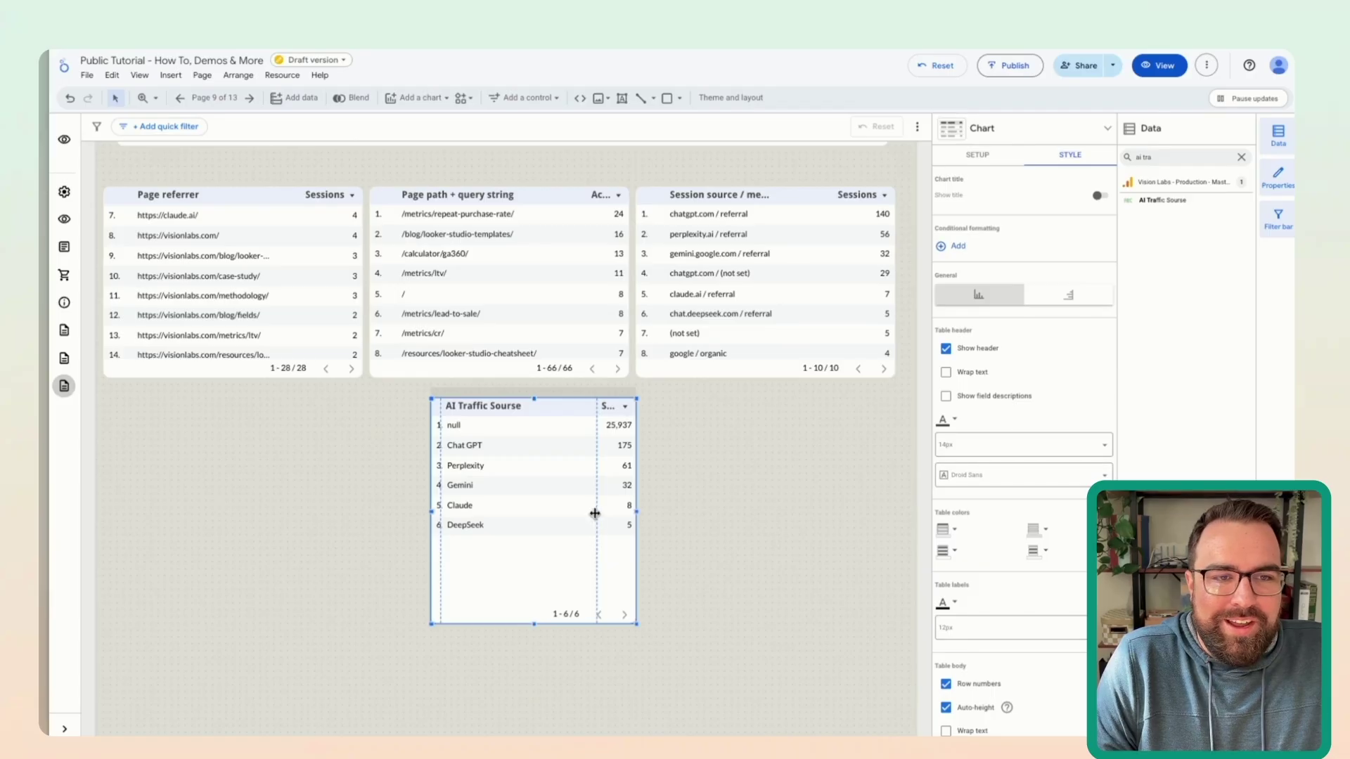
Step: Rename the AI Traffic Sourse table's dimension to "Top AI Traffic Sources"
left_click(975, 156)
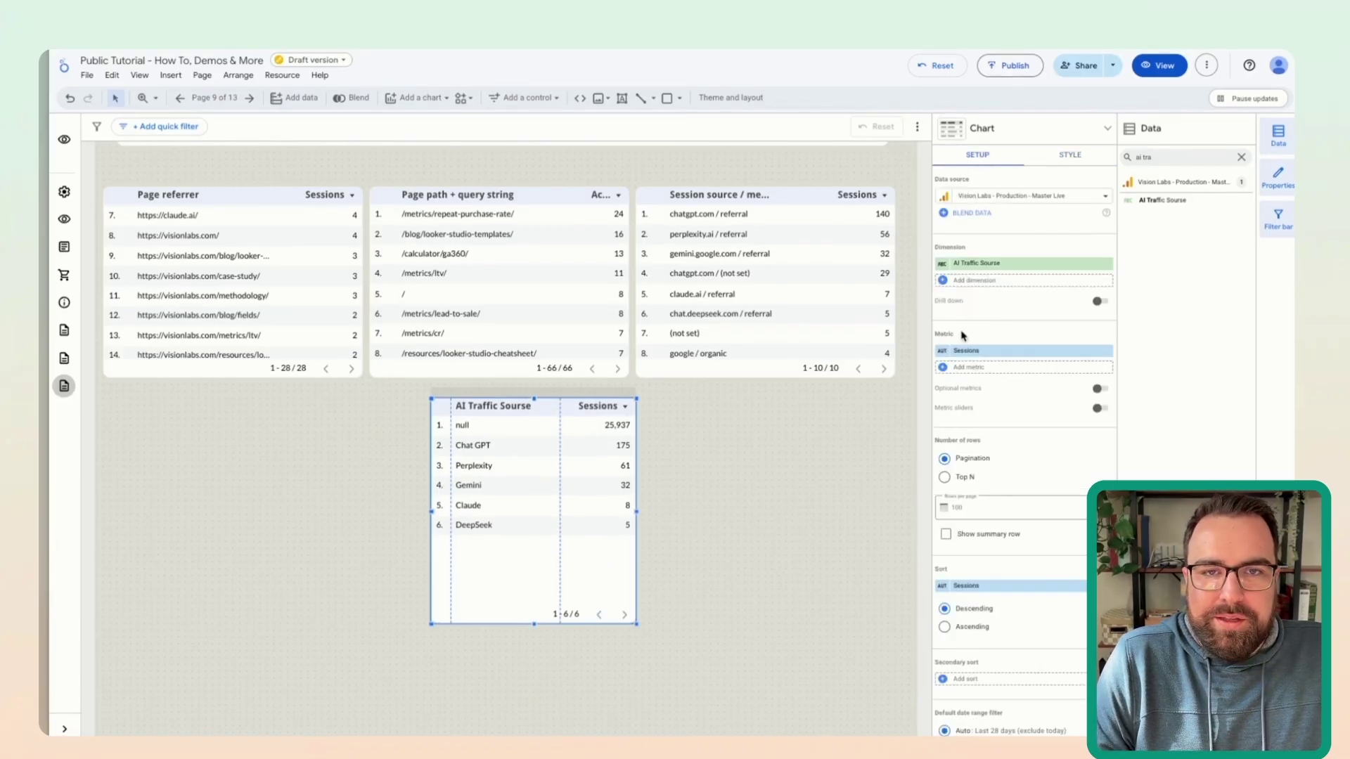
left_click(943, 265)
type("Top")
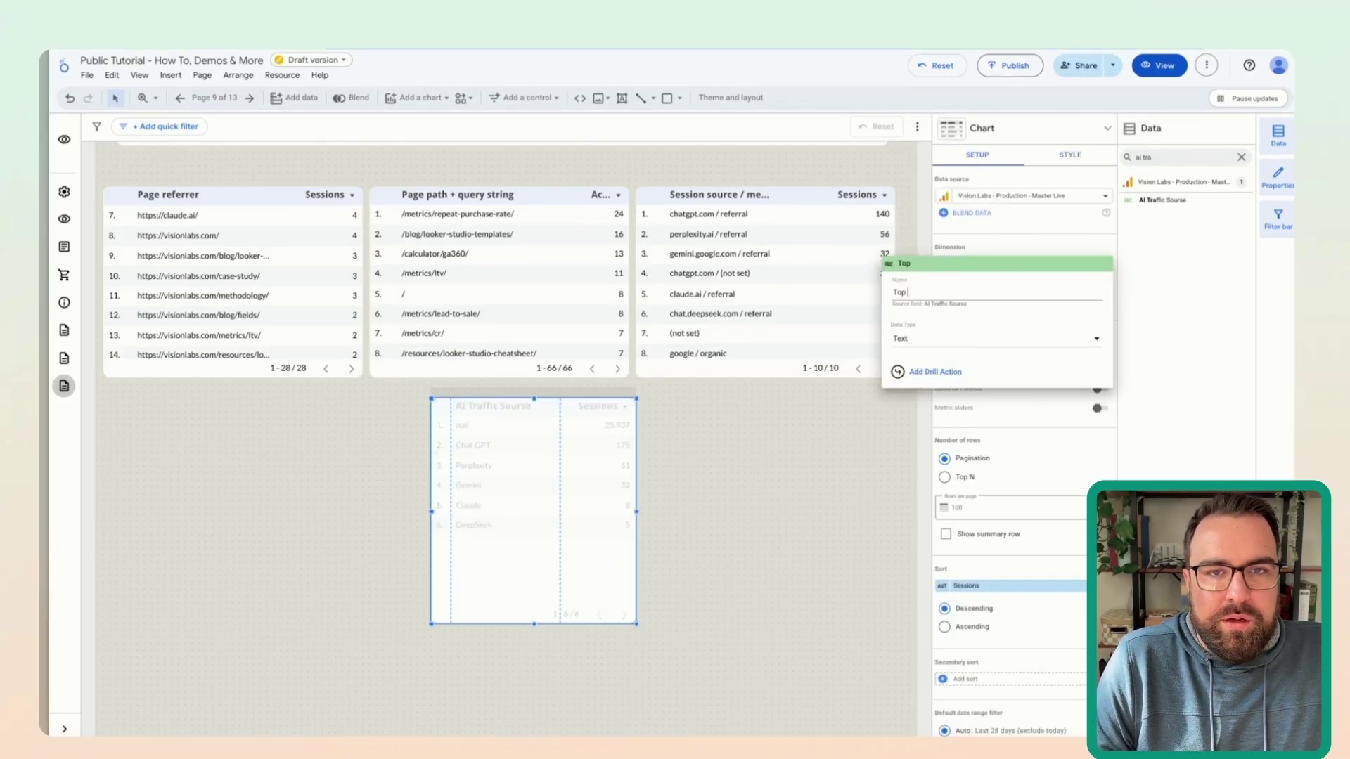
type(" AI Traffic C")
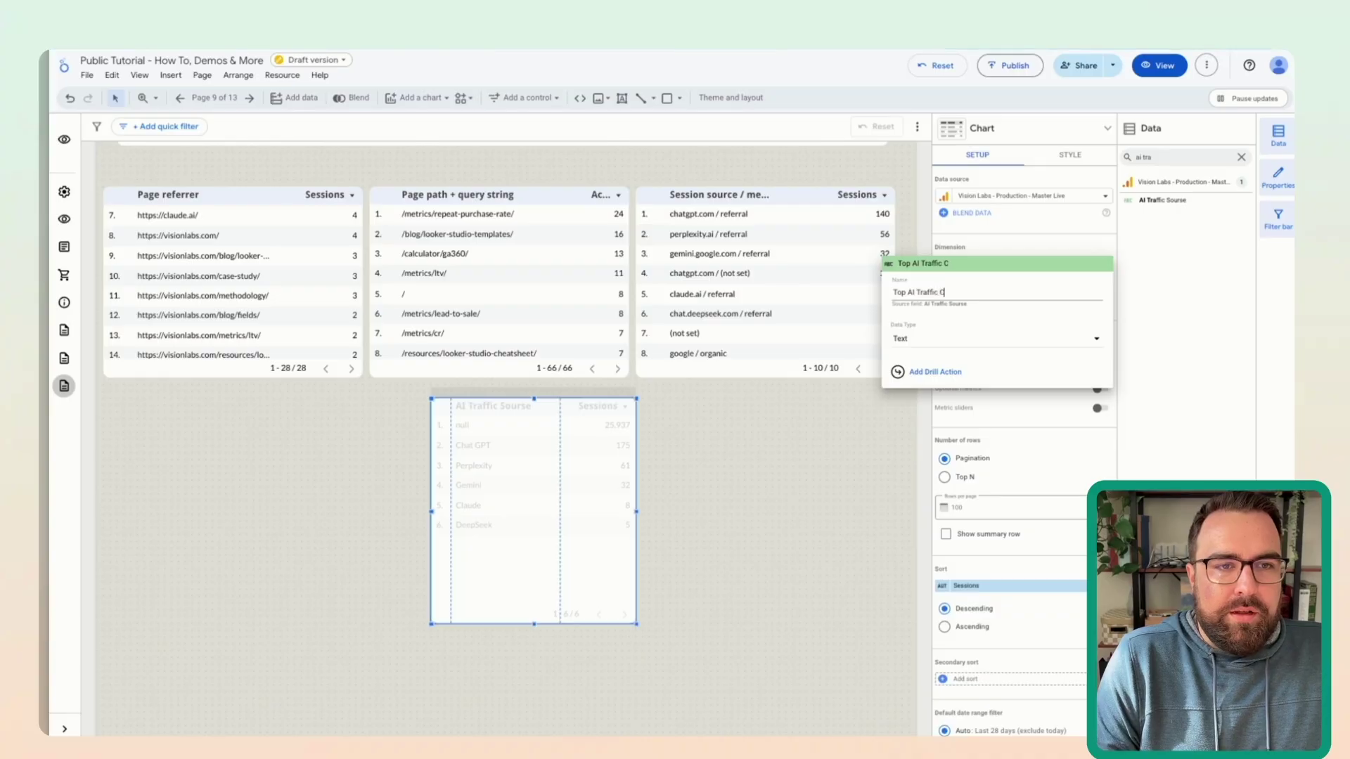
type("Sources")
Step: Bring the traffic sources table up near the scorecards and shrink the three scorecards together to about four fifths of their width
left_click_drag(603, 526, 762, 527)
scroll(762, 527, "up", 5)
left_click(632, 304)
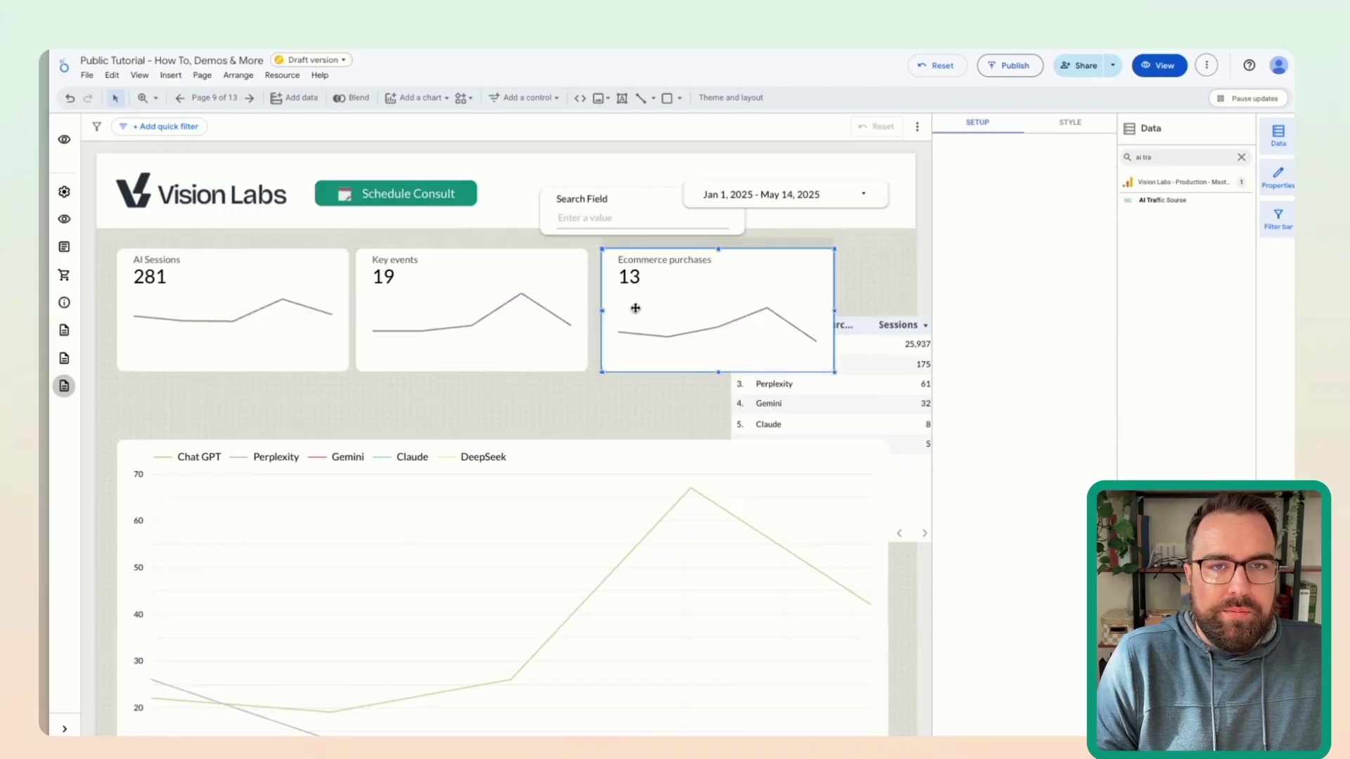
left_click(680, 305)
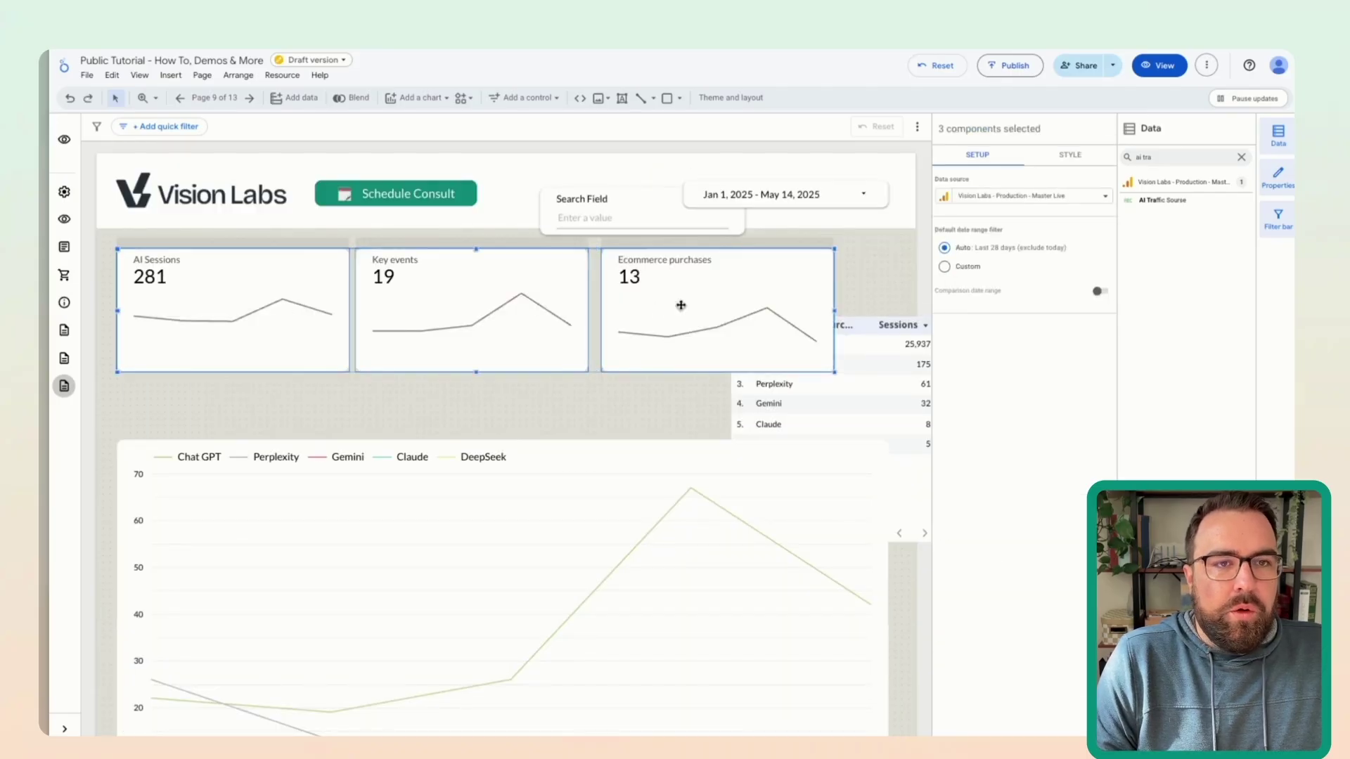
left_click_drag(835, 312, 679, 309)
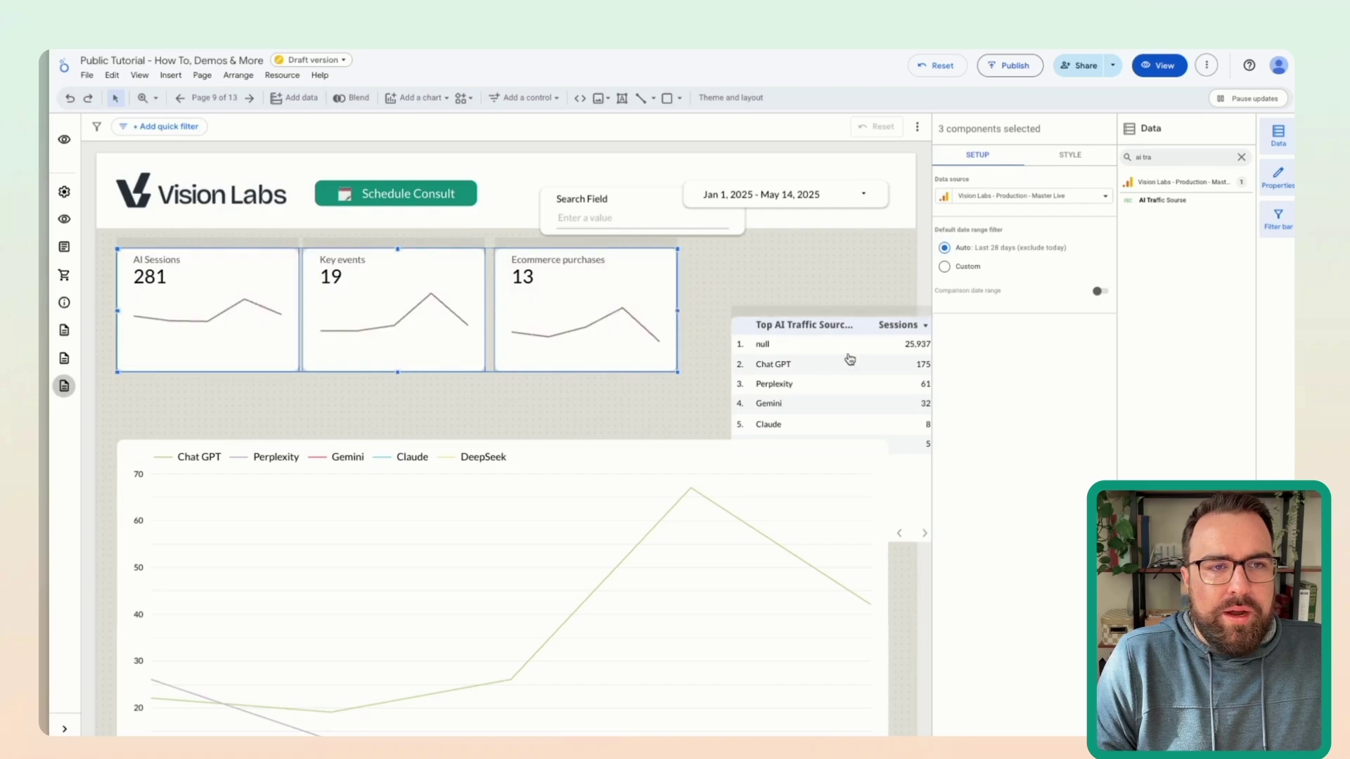
Step: Place the Top AI Traffic Sources table beside the Ecommerce purchases scorecard, then widen it slightly and reduce its height by about a quarter
left_click_drag(850, 355, 804, 287)
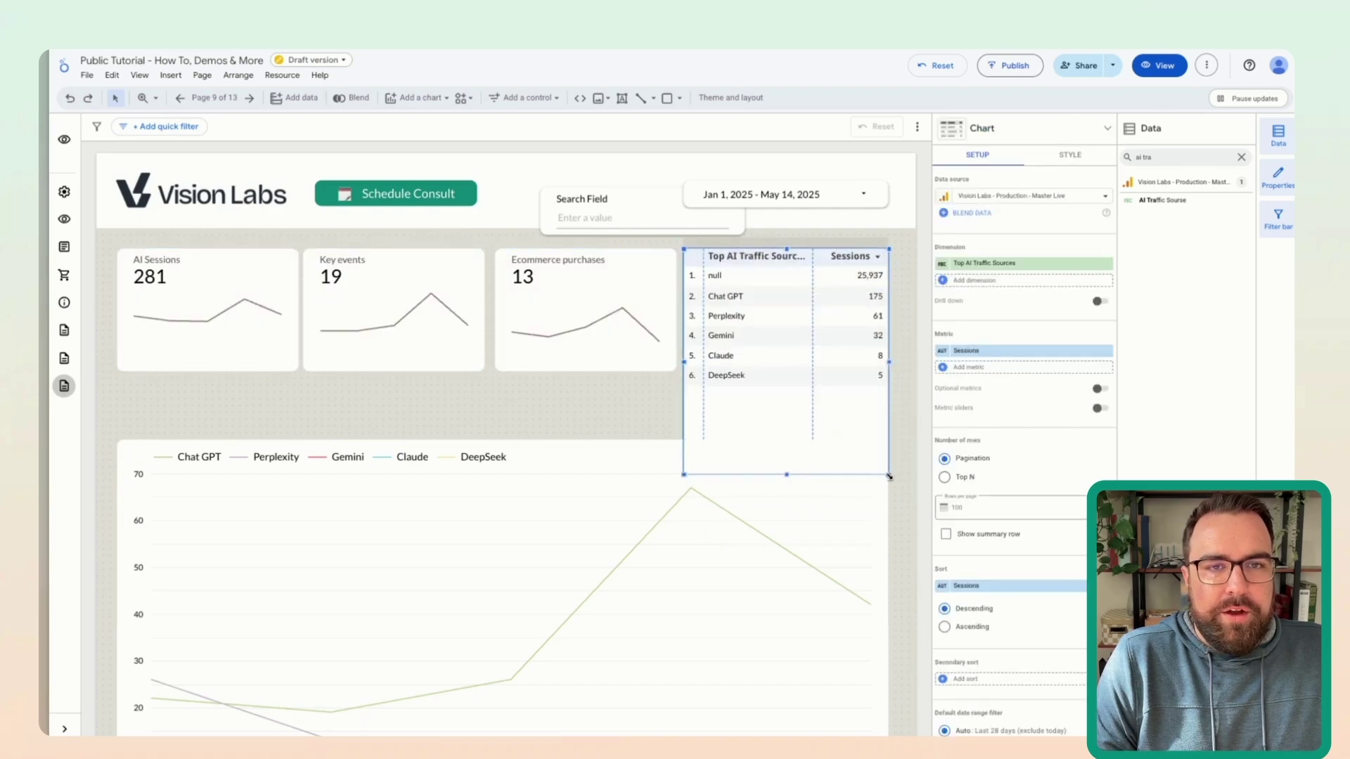
left_click_drag(888, 476, 902, 422)
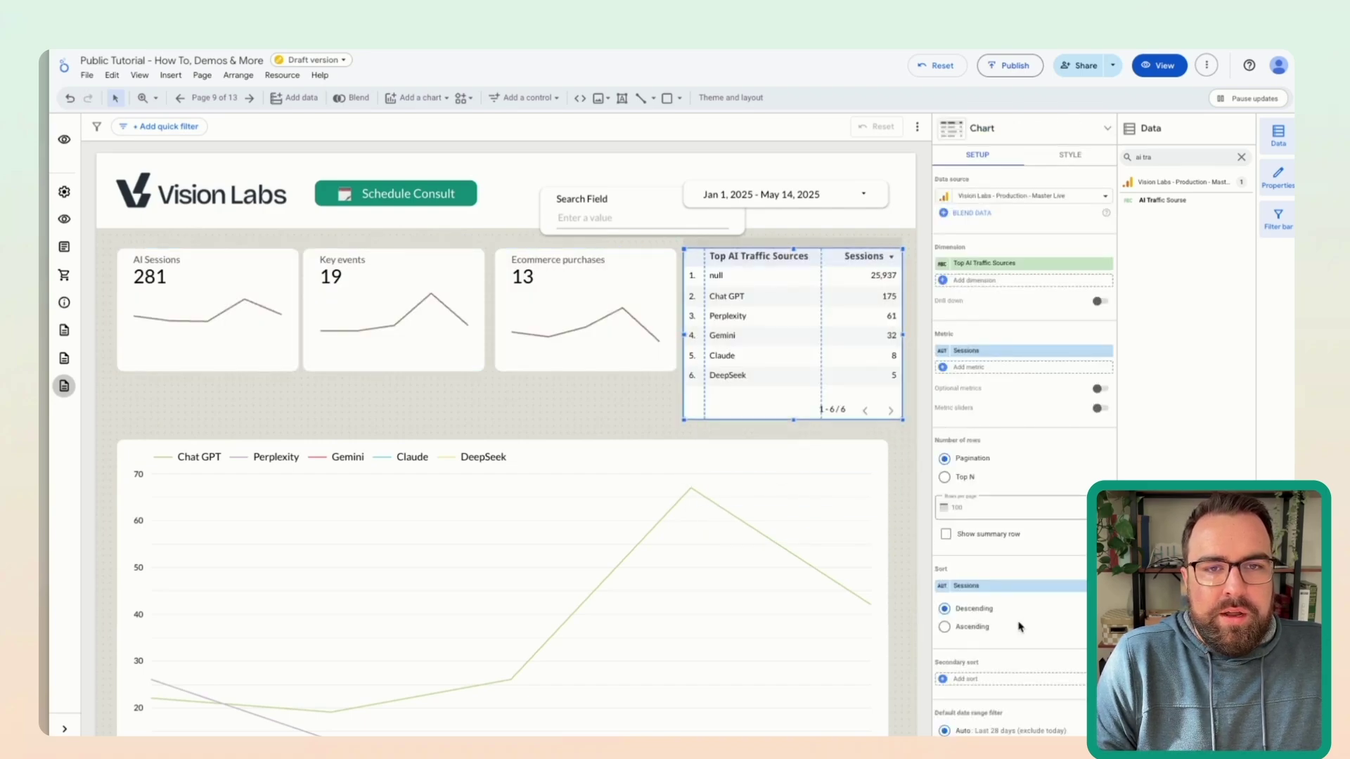
scroll(1019, 626, "down", 5)
Step: Nudge the line chart down and move the three detail tables below it so that they no longer overlap
left_click(608, 603)
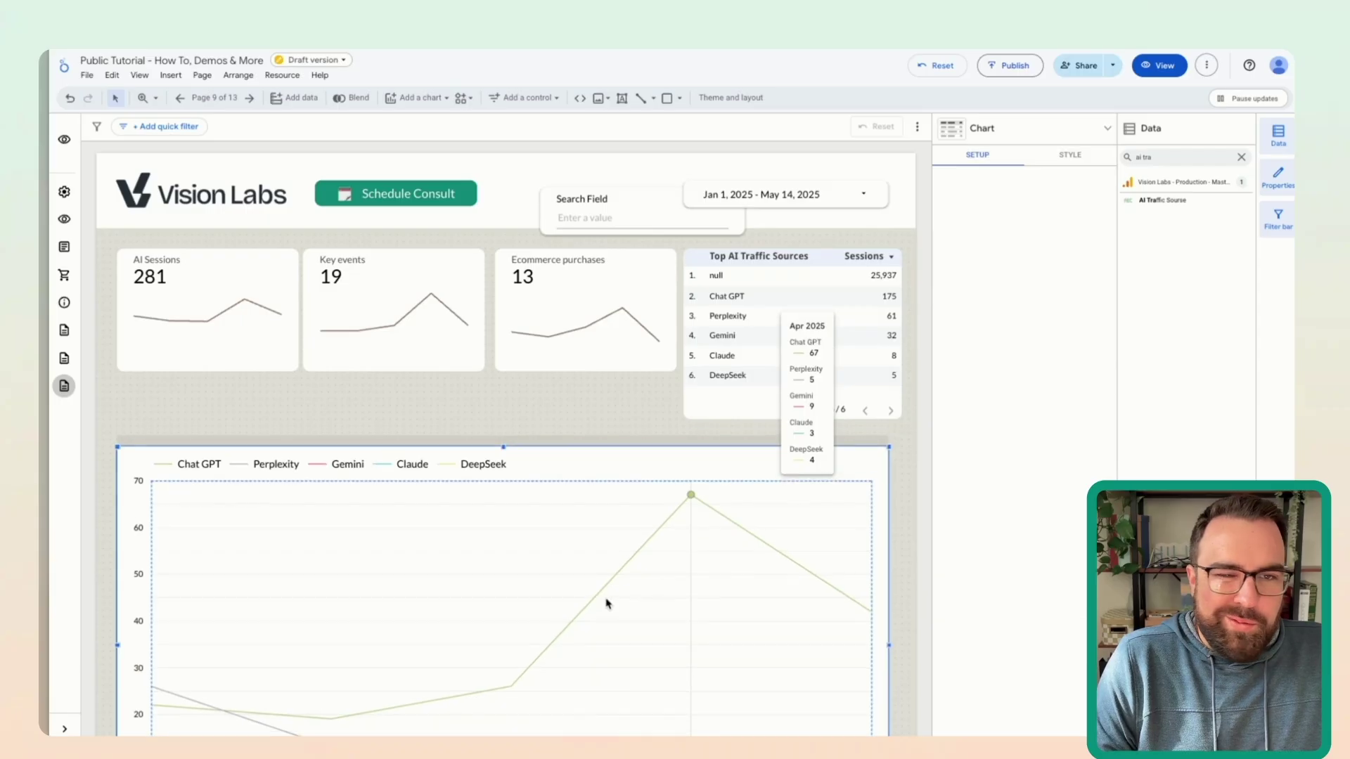
scroll(541, 407, "down", 2)
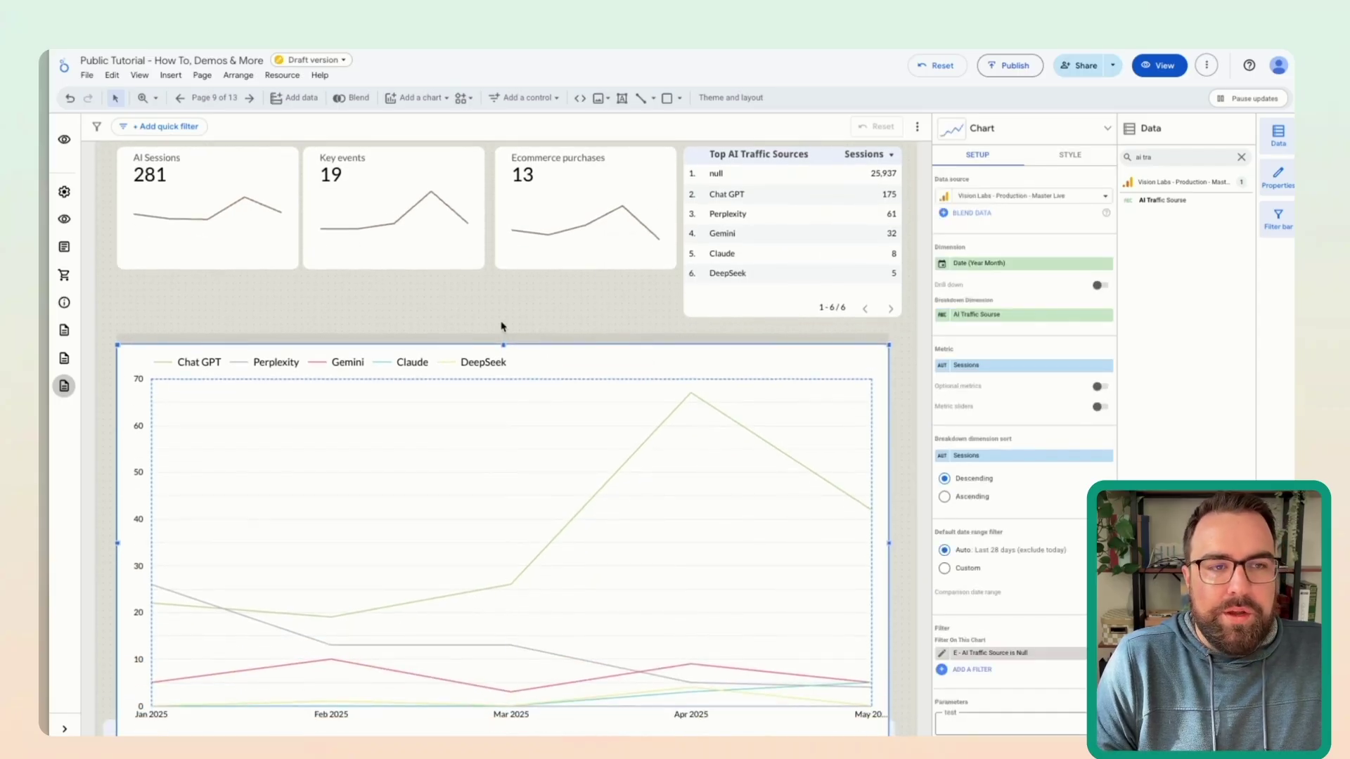
scroll(500, 325, "down", 3)
scroll(268, 605, "down", 3)
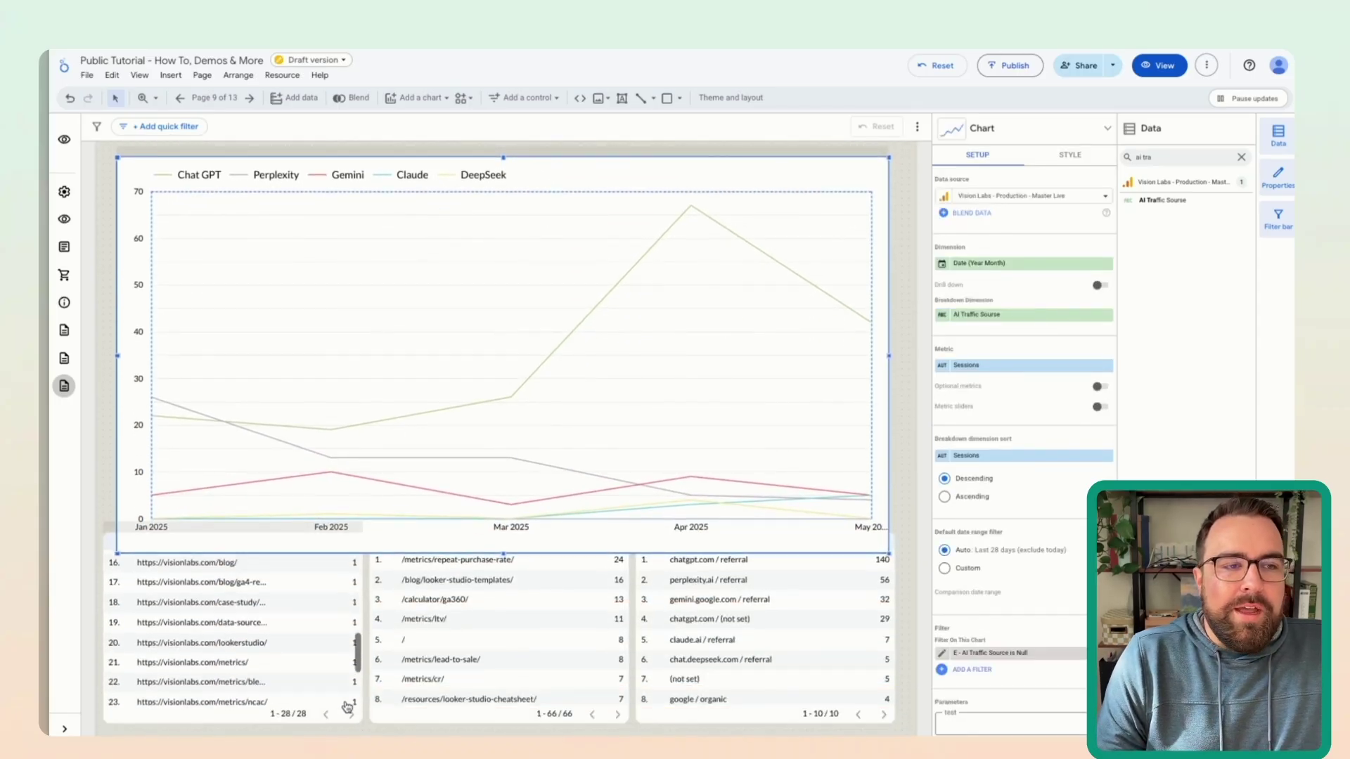
scroll(362, 717, "down", 3)
left_click_drag(310, 442, 310, 443)
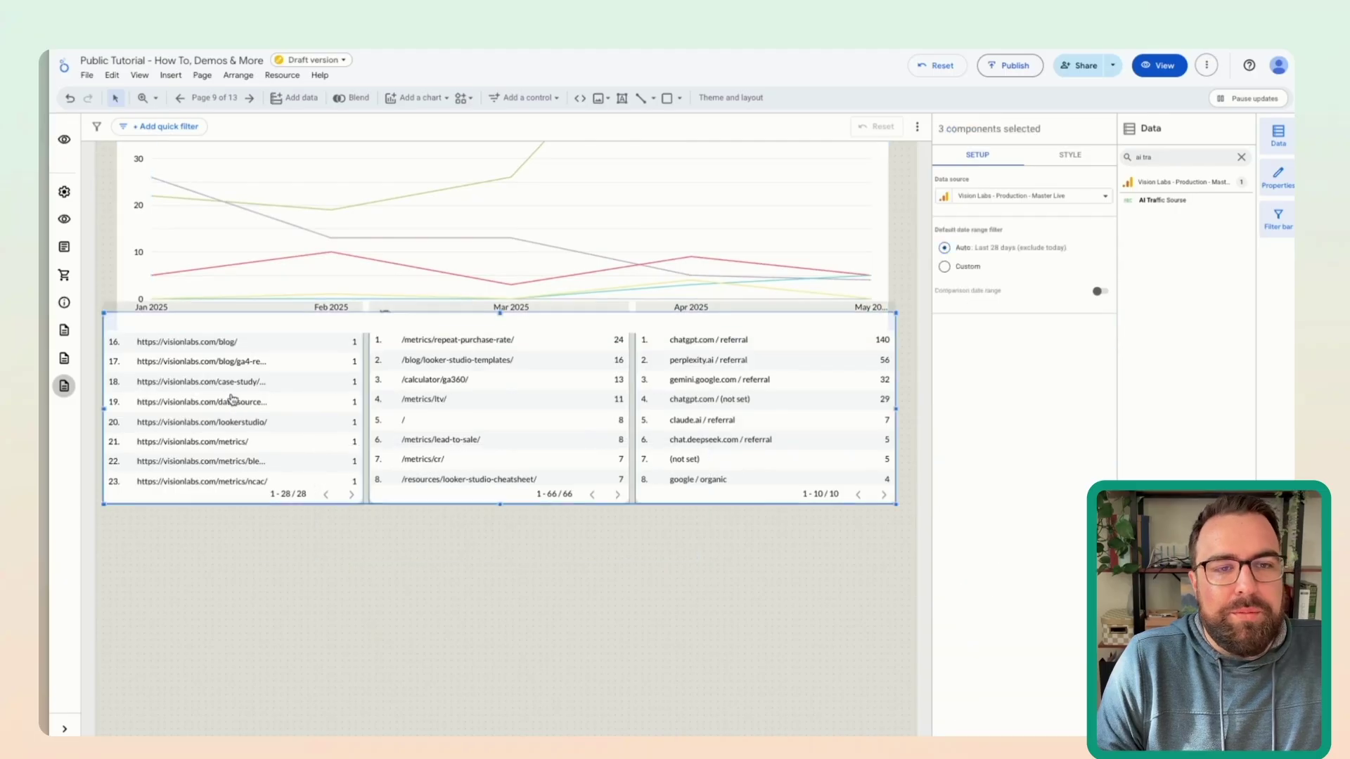
left_click_drag(233, 405, 233, 465)
left_click(233, 465)
Step: Move the three detail tables further down and place a duplicate of the Page referrer table in the gap above them
scroll(289, 476, "up", 5)
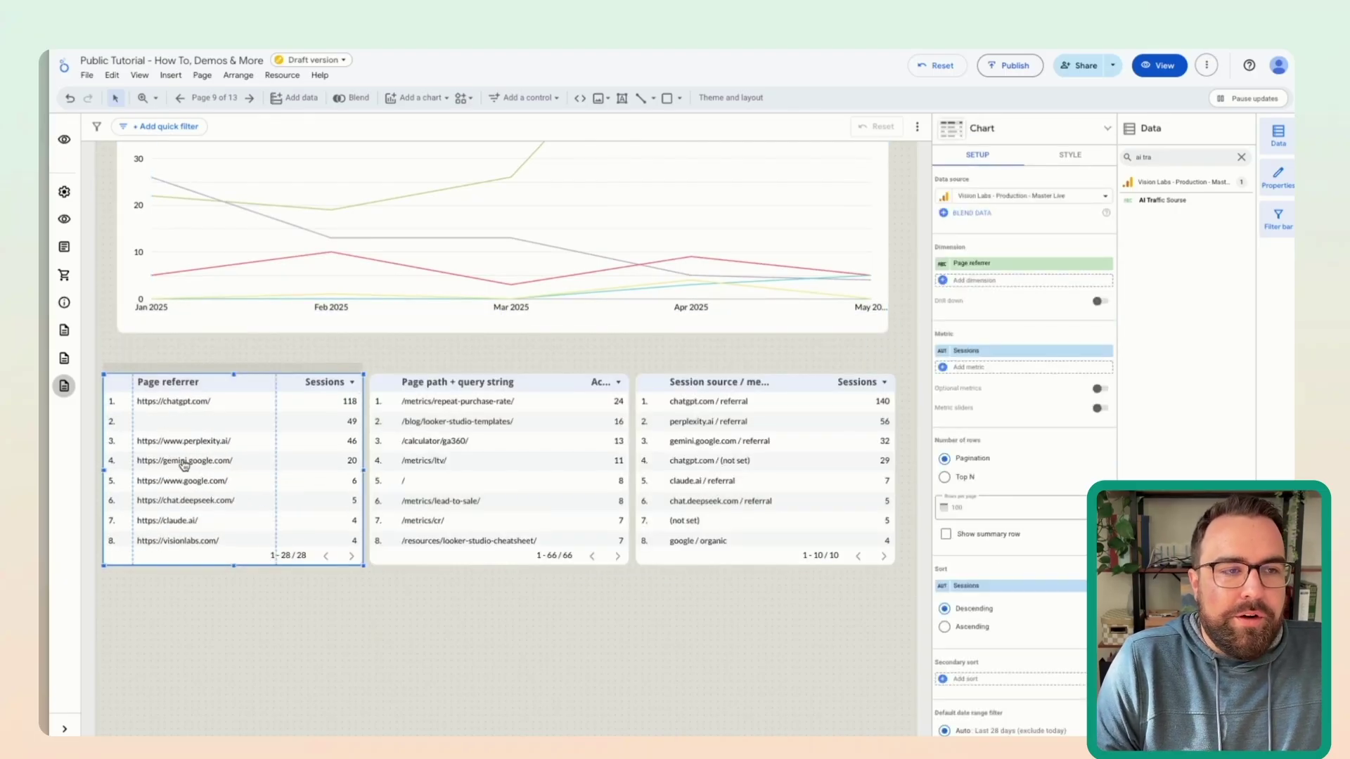
scroll(184, 465, "down", 5)
scroll(468, 462, "down", 1)
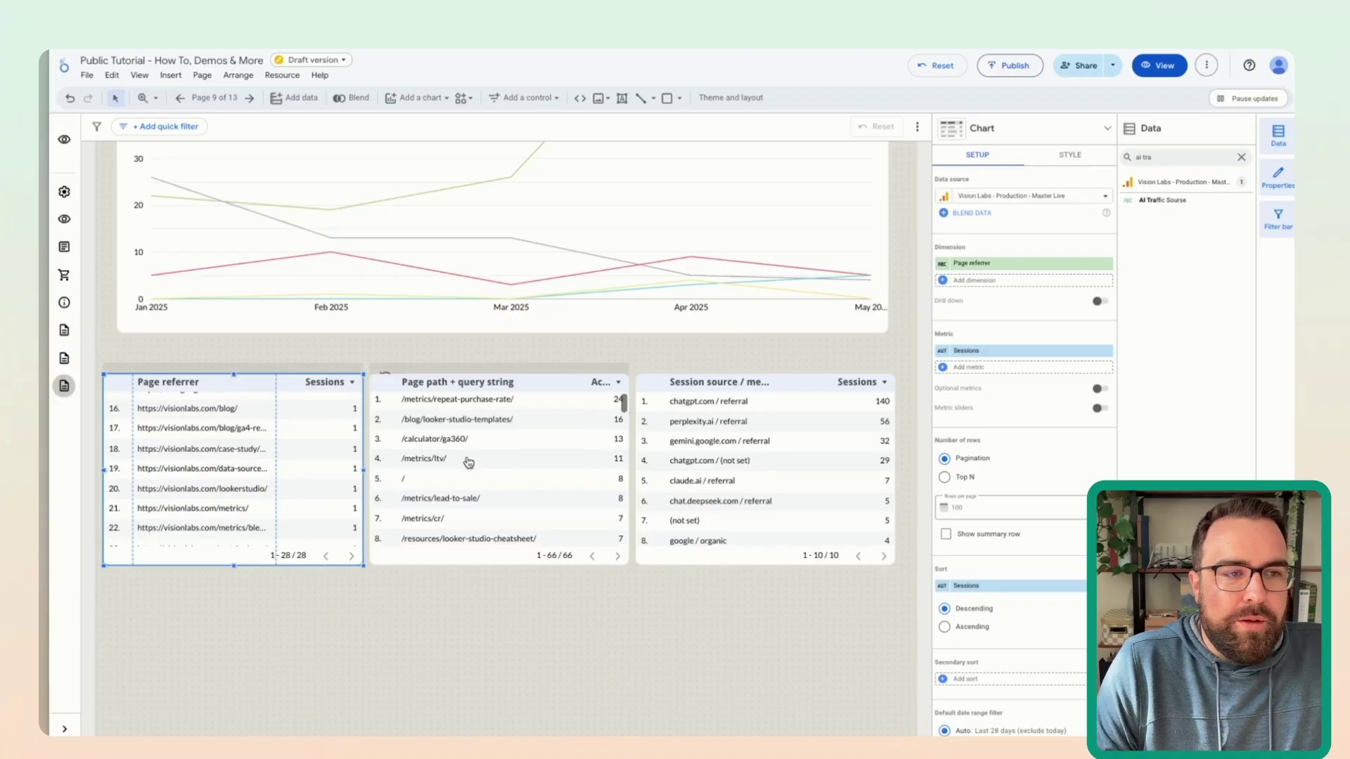
scroll(467, 458, "up", 1)
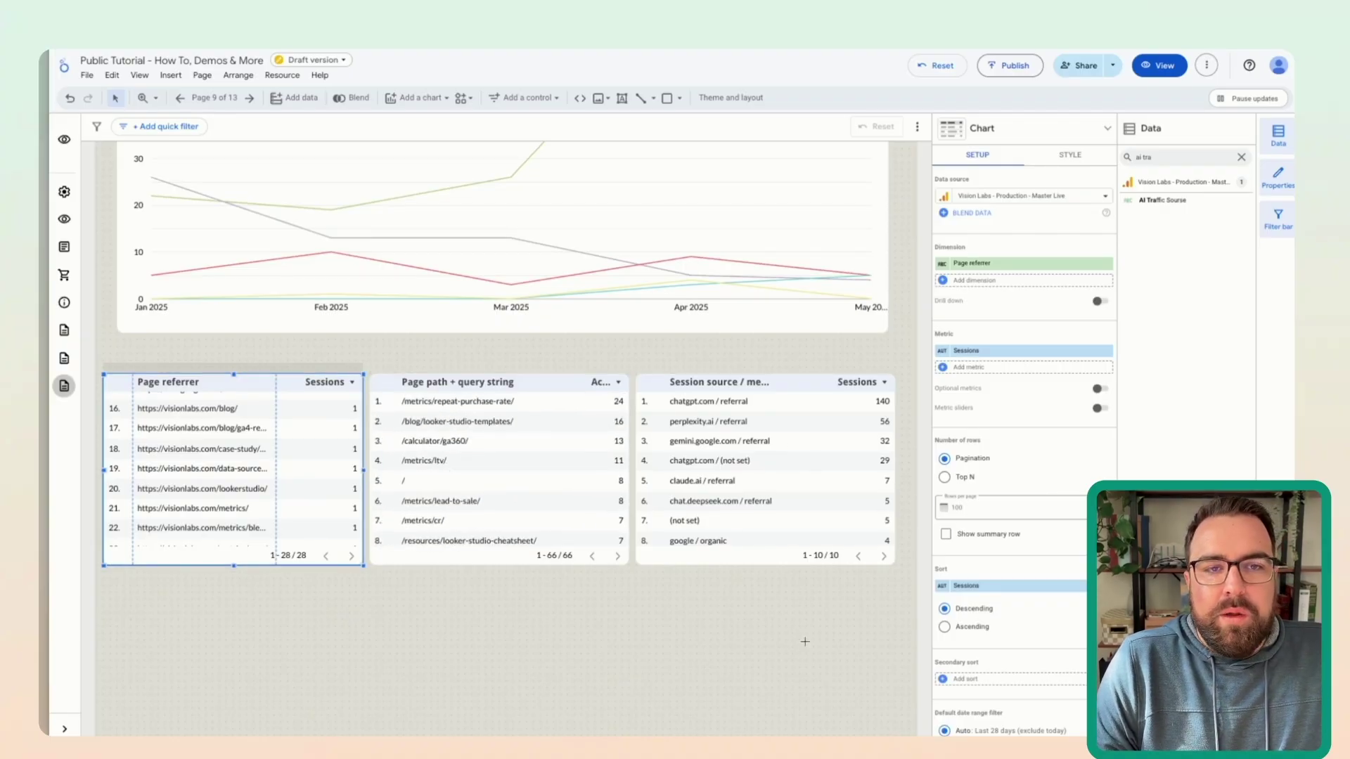
left_click_drag(804, 639, 380, 467)
left_click_drag(267, 428, 268, 590)
left_click(268, 590)
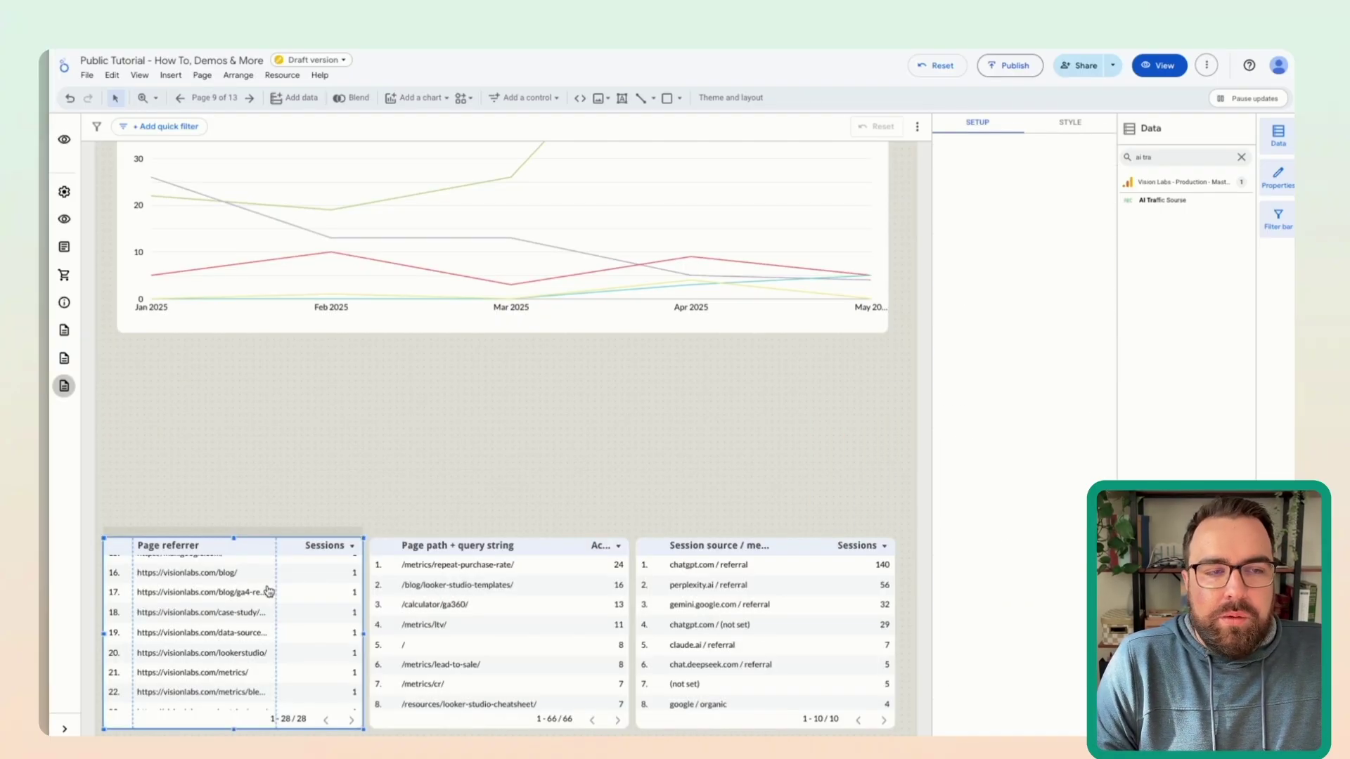
key("ctrl+d")
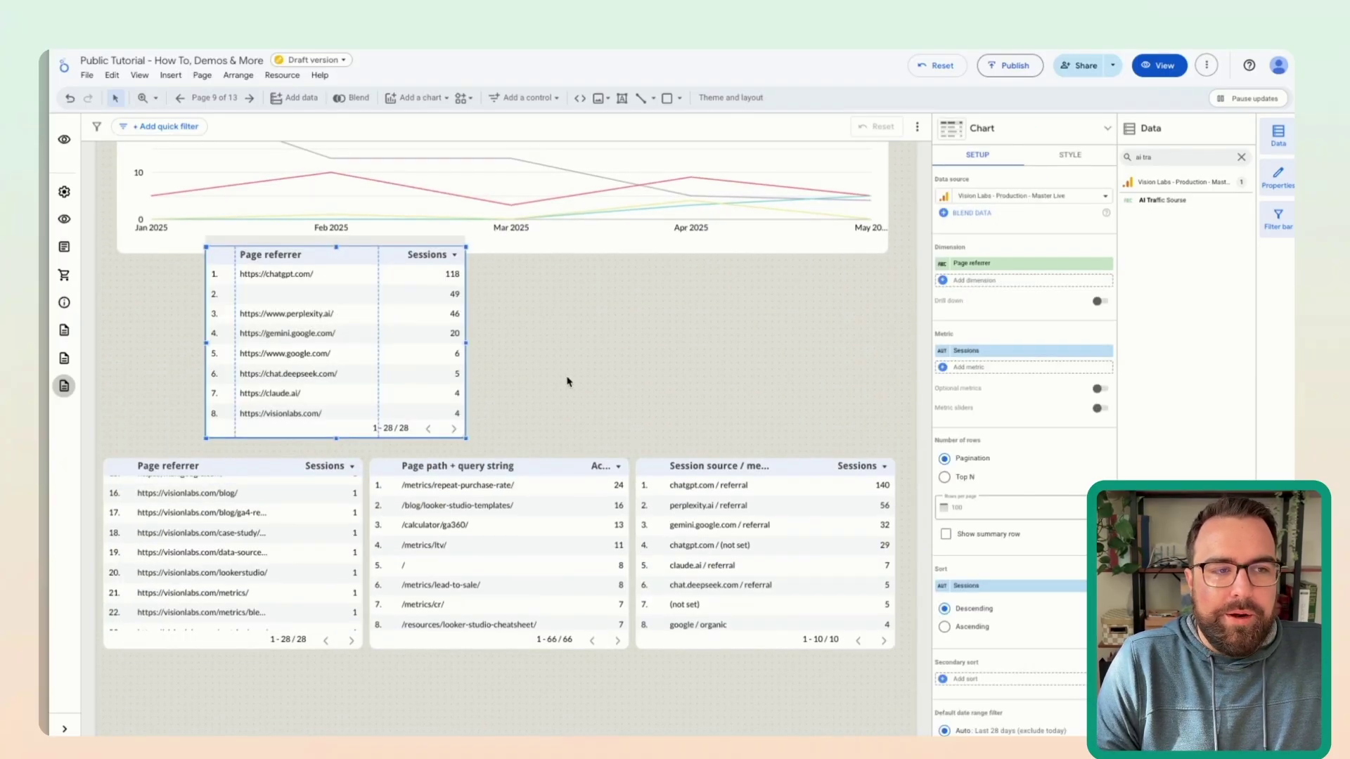
Step: Change the duplicated table's dimension to Landing page and add Key events and Ecommerce purchases as metrics beside Sessions
left_click(977, 263)
left_click(992, 376)
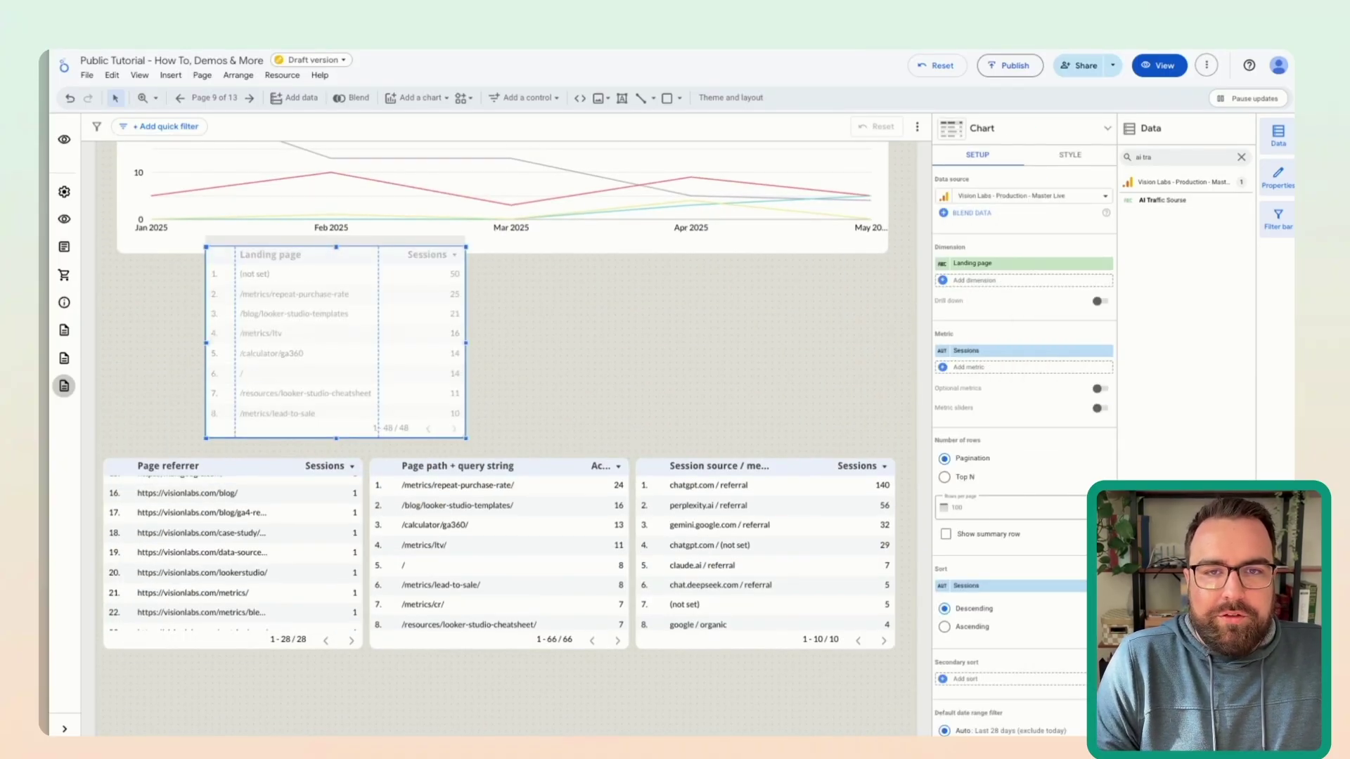
left_click(991, 371)
type("ai")
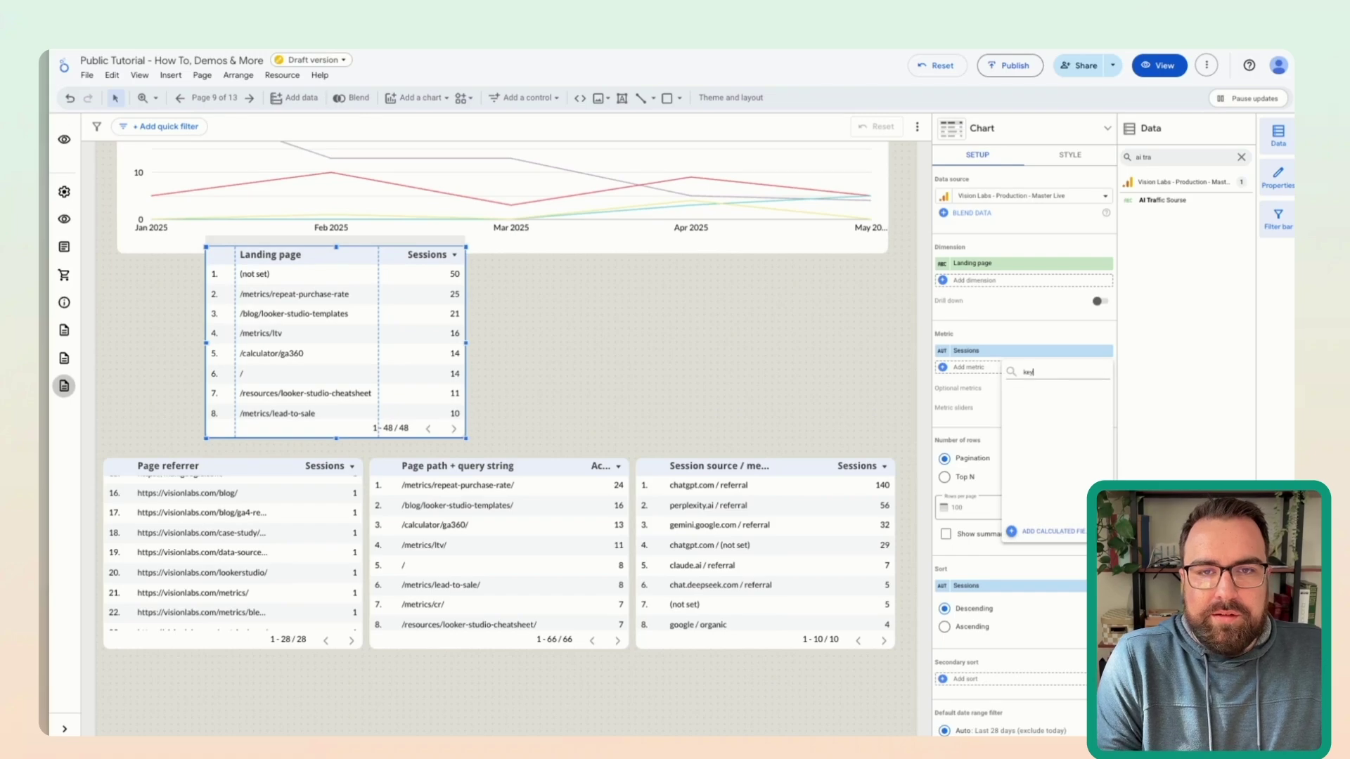
left_click(1057, 422)
type("purchase")
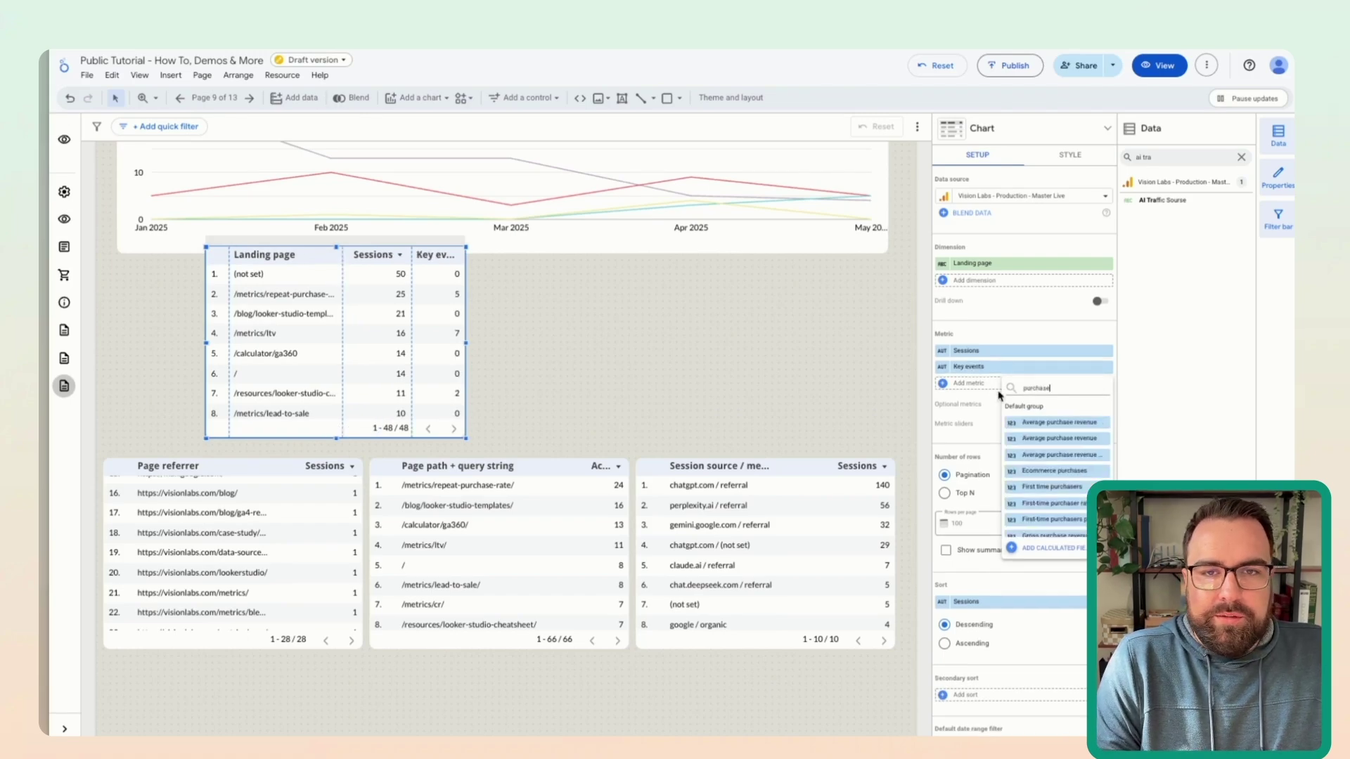
left_click(1054, 470)
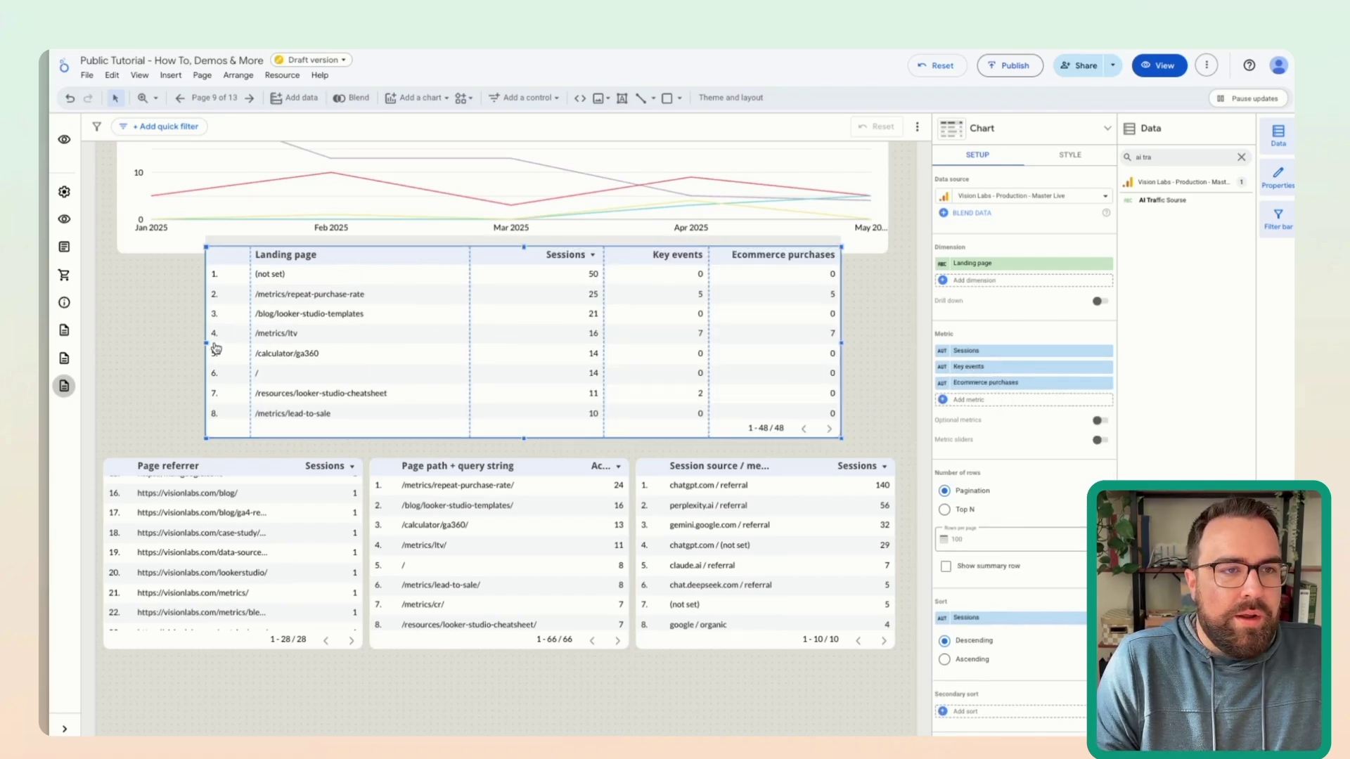
Step: Widen the landing page table to about two and a half times its width, then shift it and the three detail tables down without overlap
left_click_drag(207, 343, 165, 343)
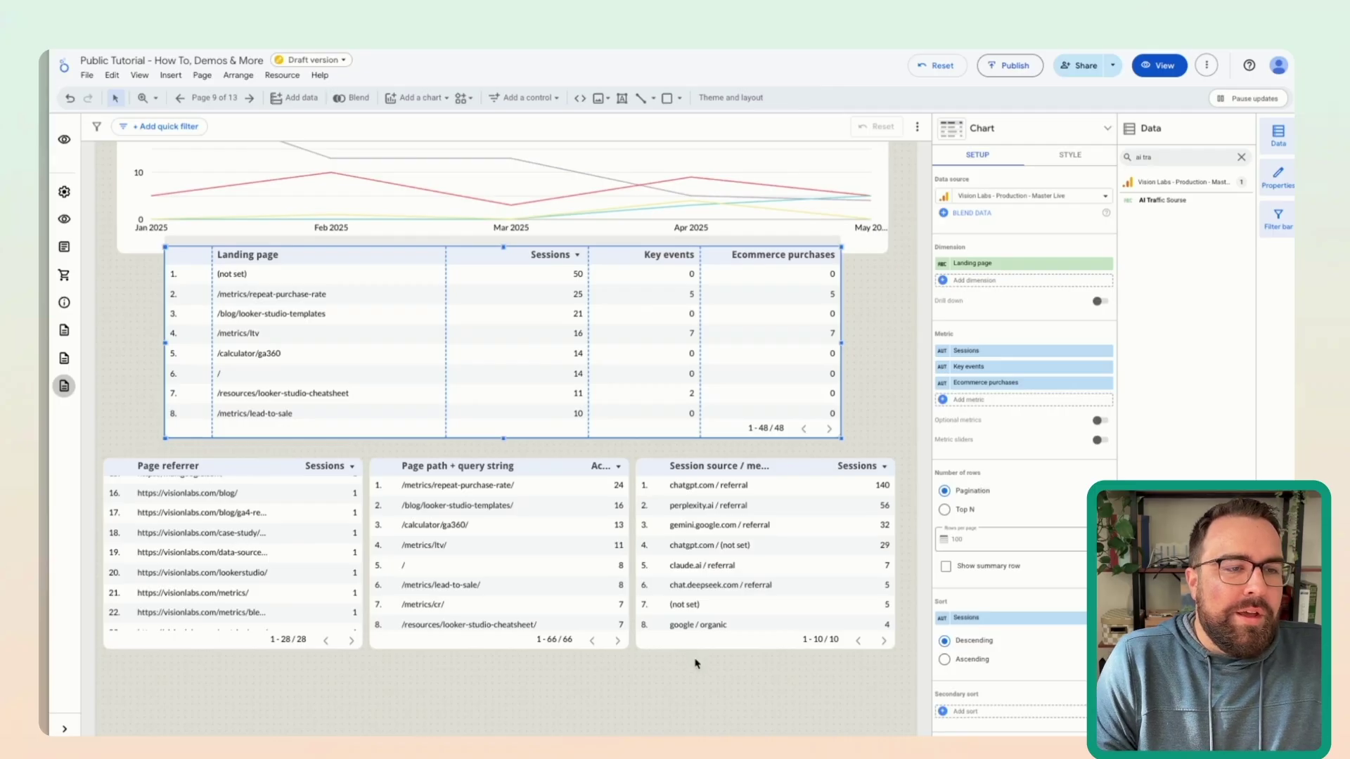
left_click_drag(696, 664, 254, 546)
left_click(256, 623)
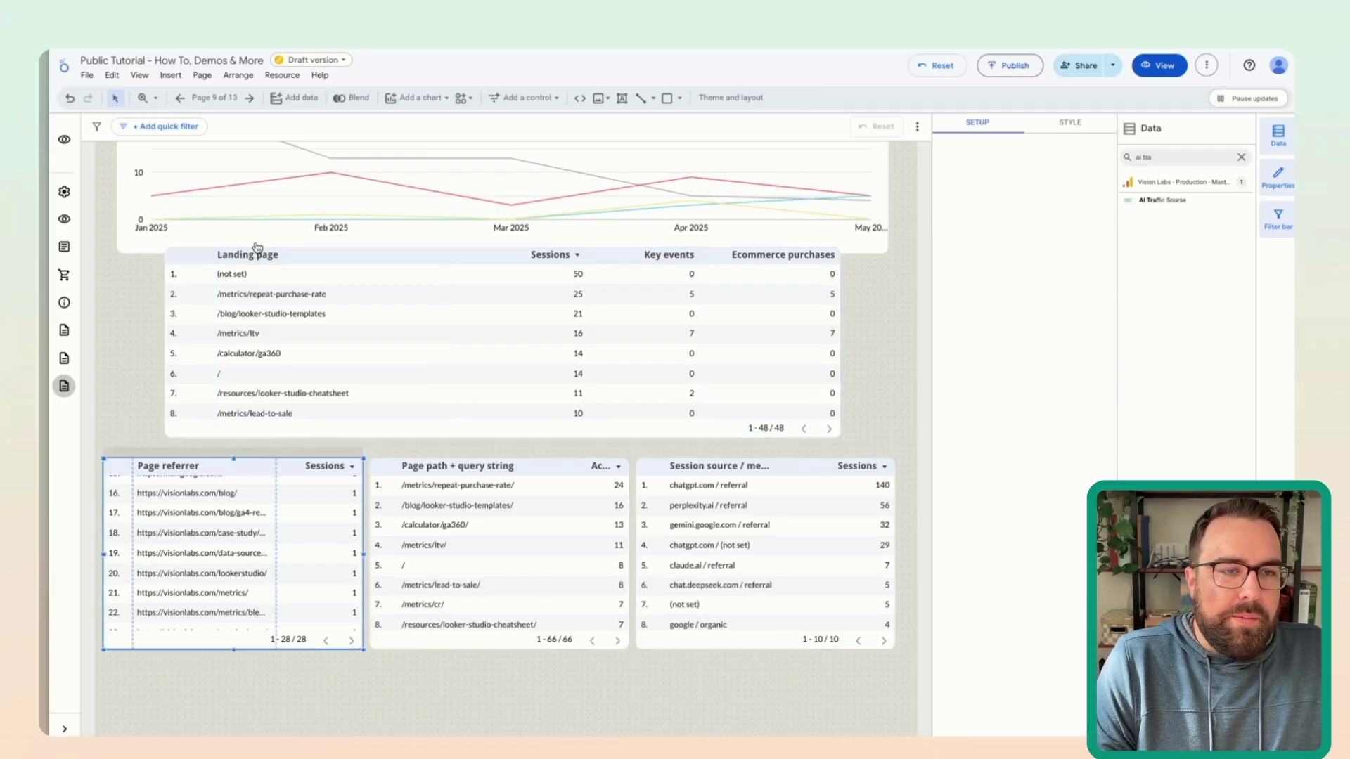
left_click_drag(275, 280, 282, 307)
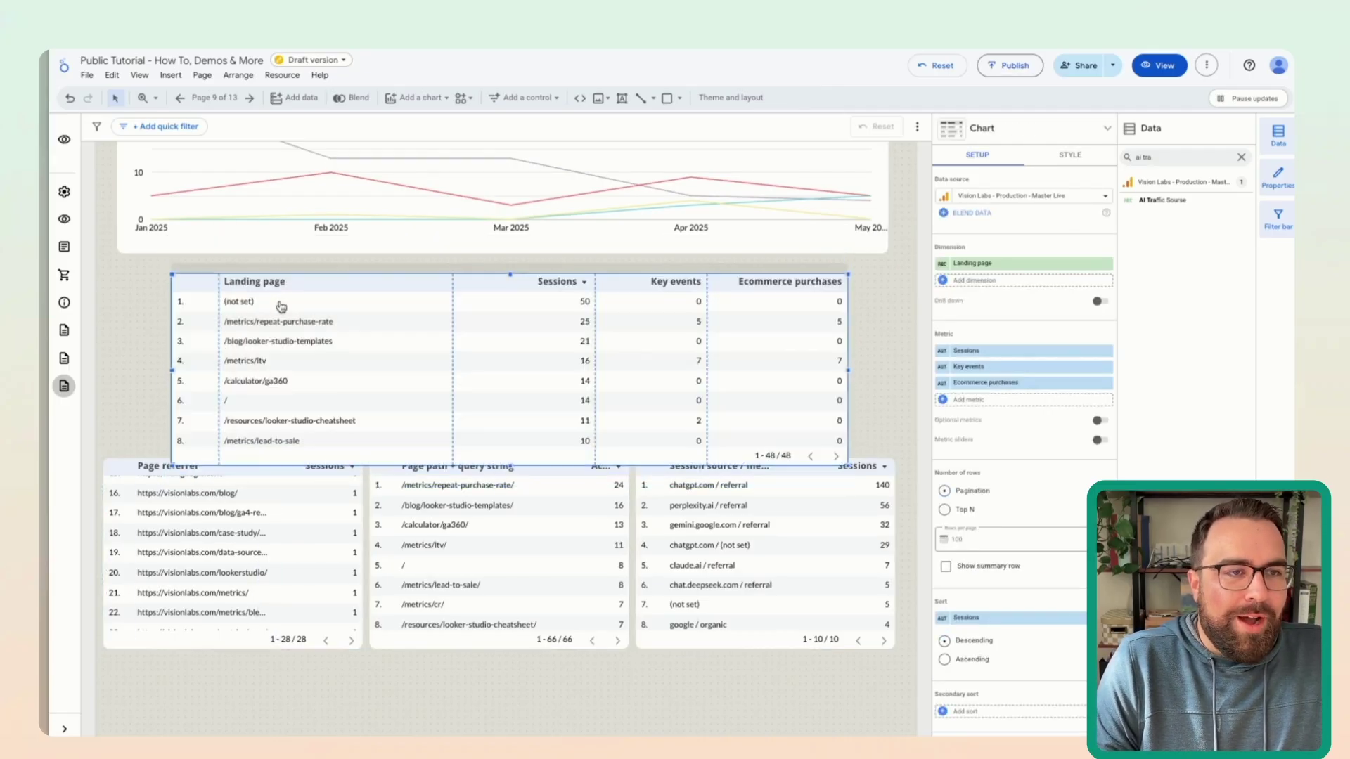
left_click_drag(623, 656, 259, 605)
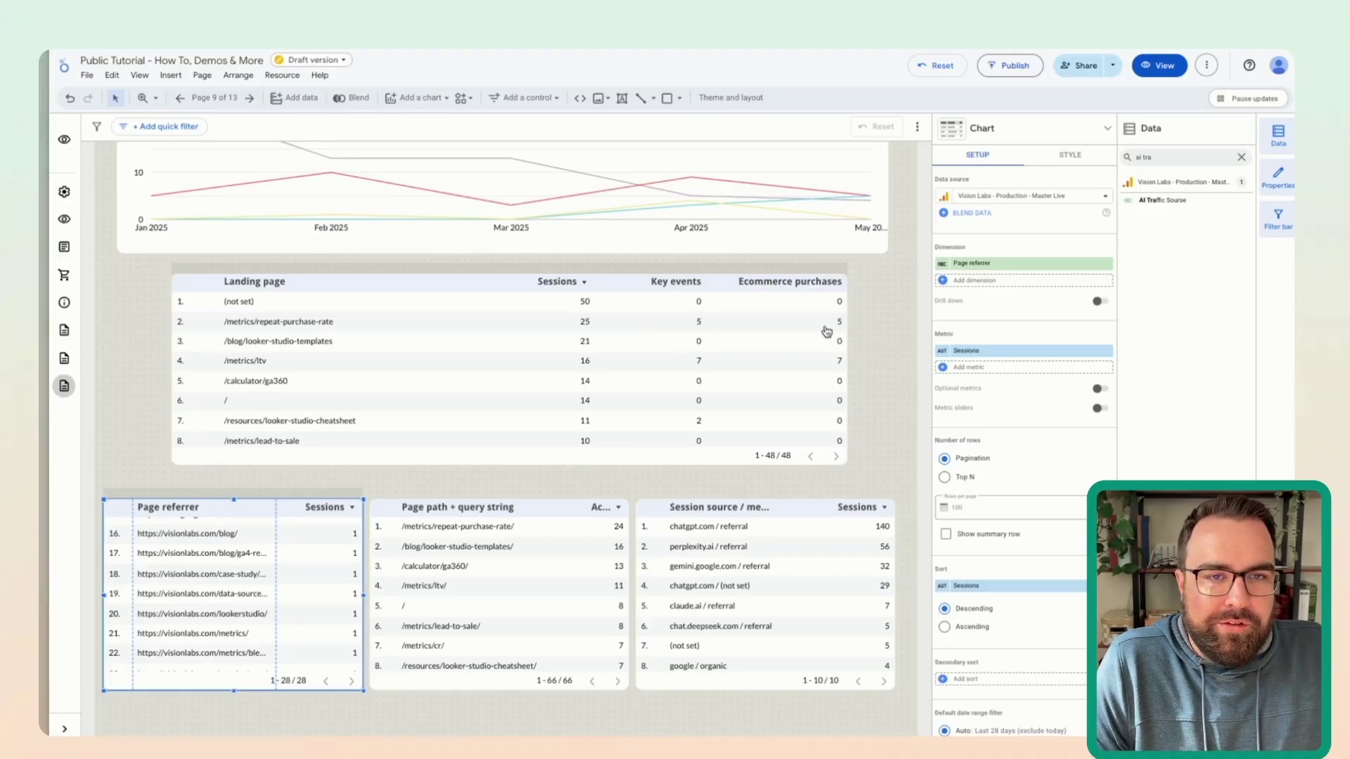
Step: Examine the landing page table's rows for sessions, key events and ecommerce purchases from AI traffic
scroll(391, 395, "down", 2)
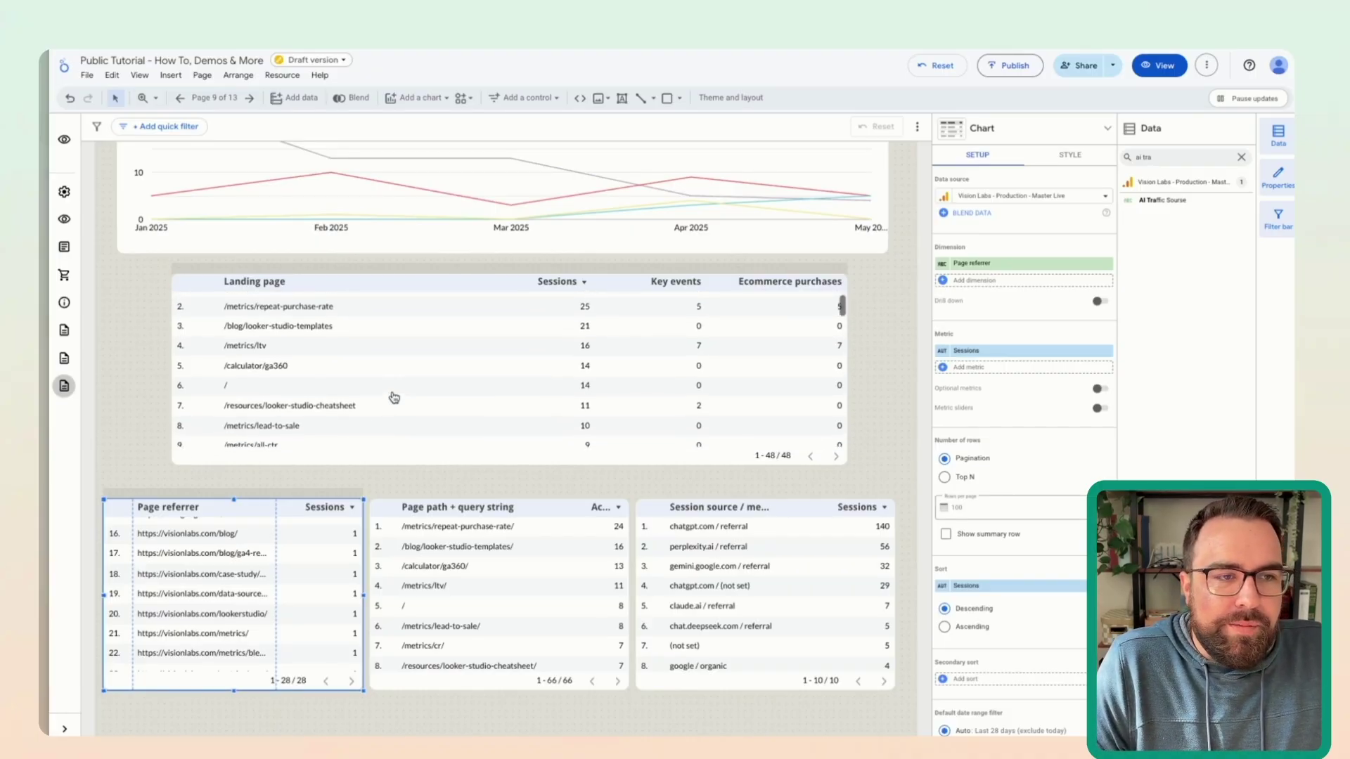
scroll(394, 397, "up", 2)
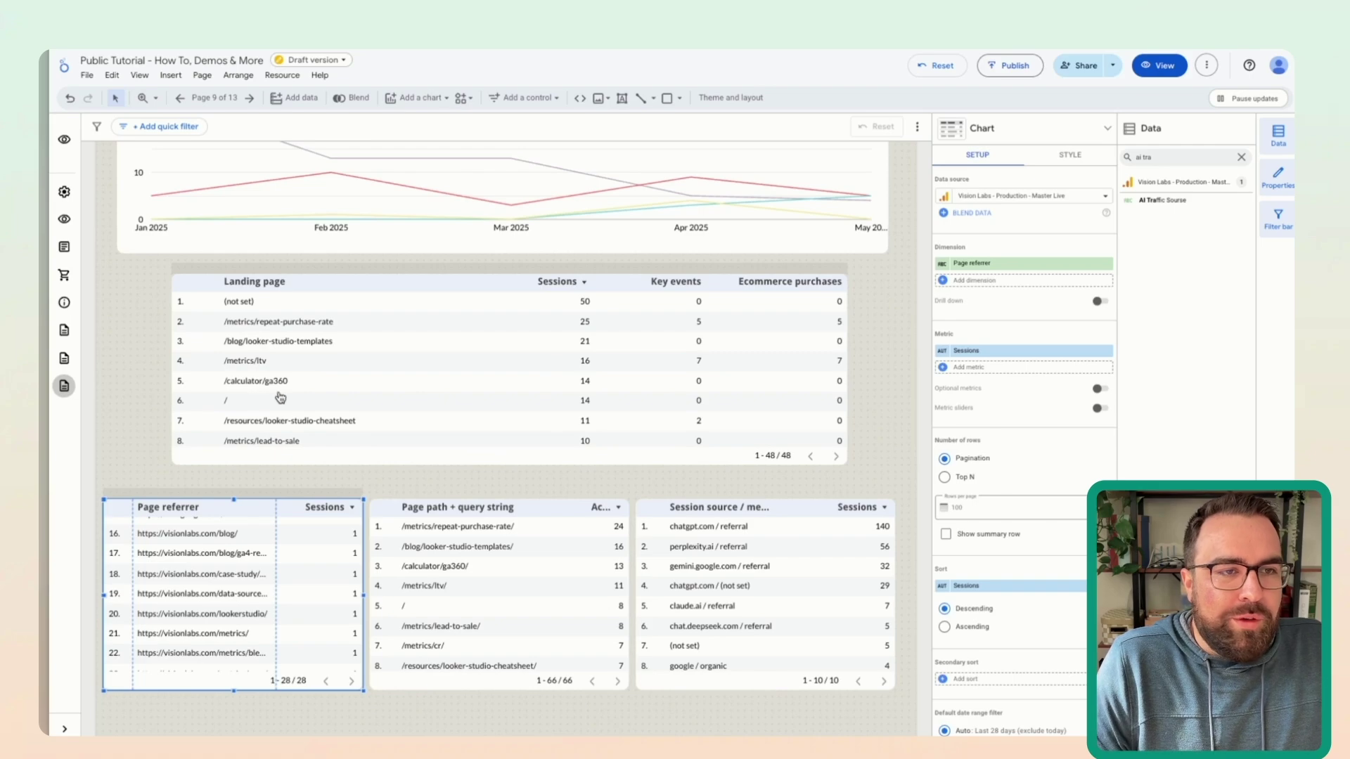
scroll(284, 400, "down", 5)
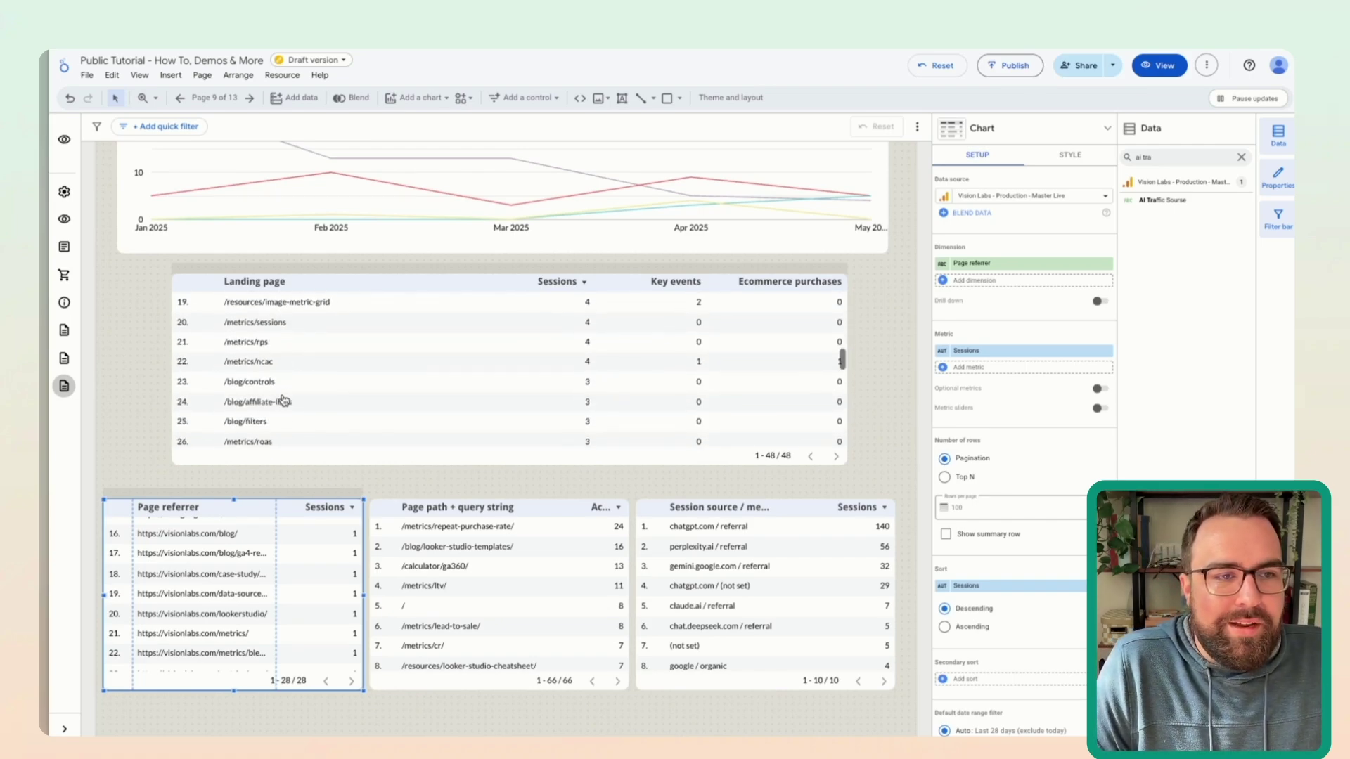
scroll(283, 400, "up", 5)
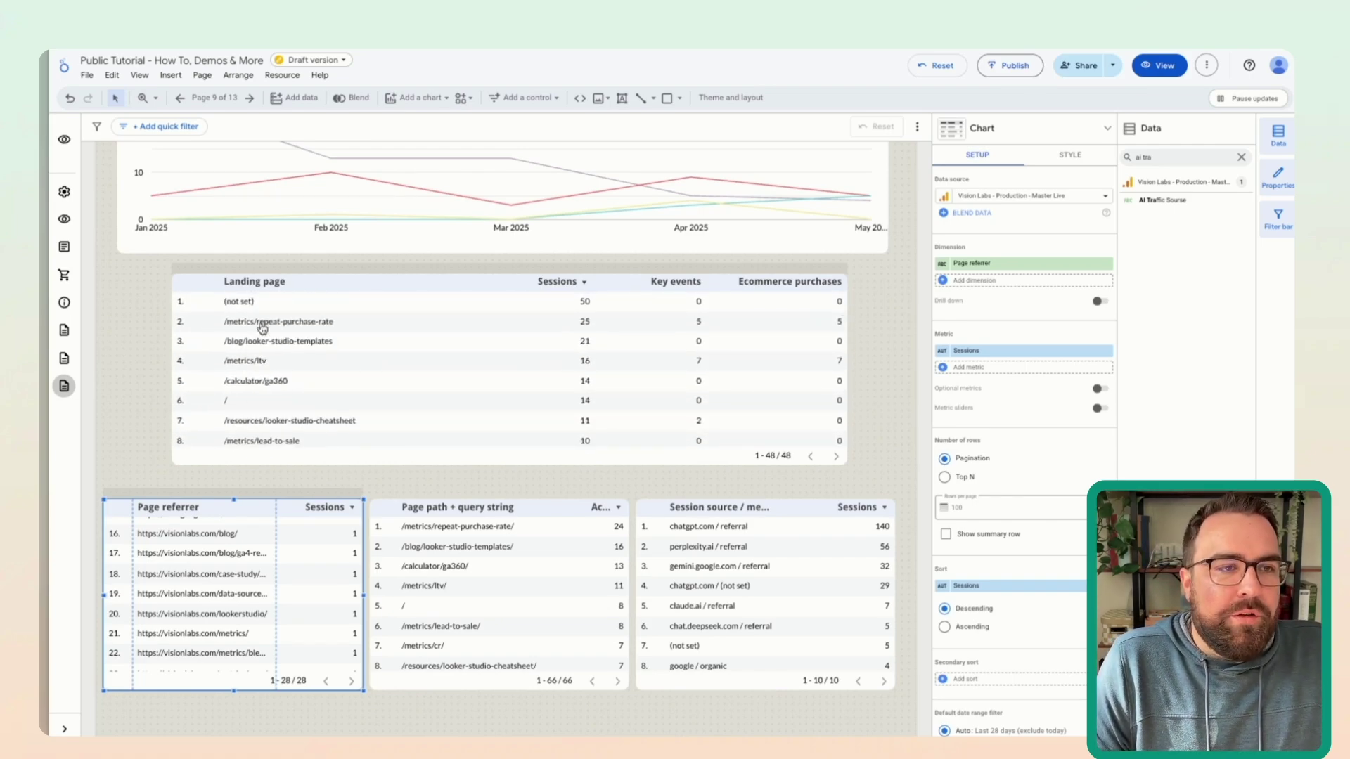
scroll(342, 366, "down", 3)
scroll(342, 367, "up", 3)
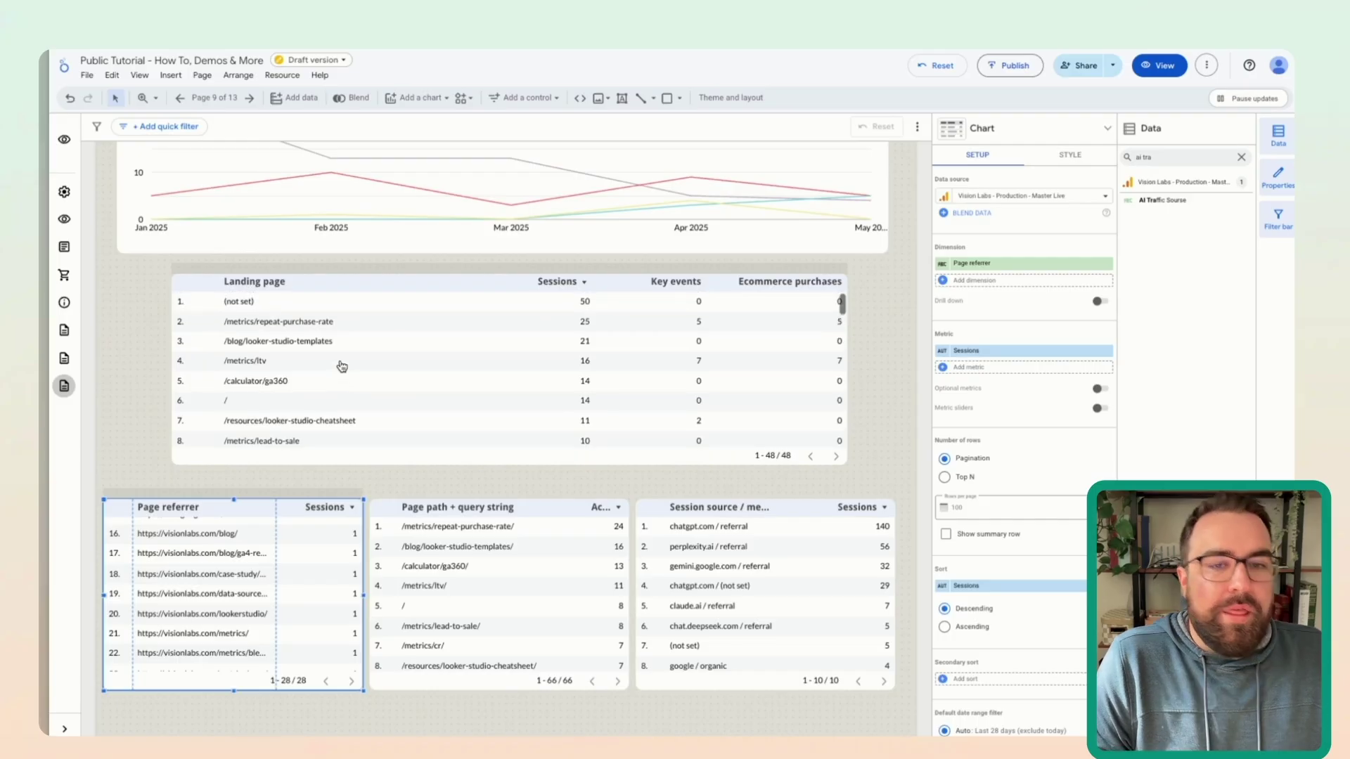